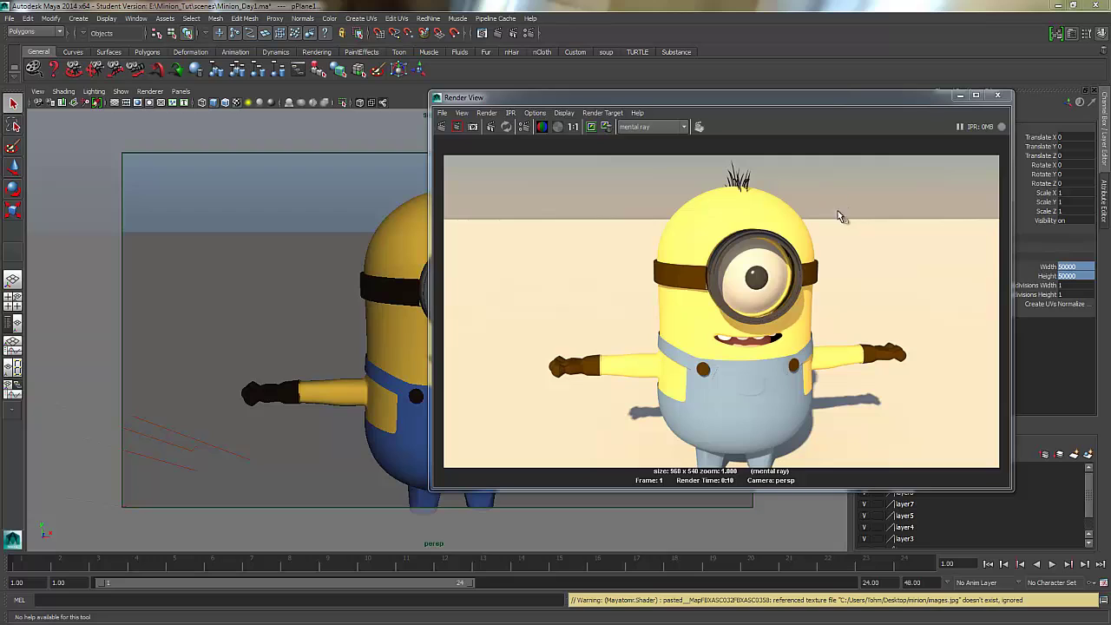
Close the rendered image of the one-eyed minion and exit the finished minion scene.
drag(752, 105, 573, 114)
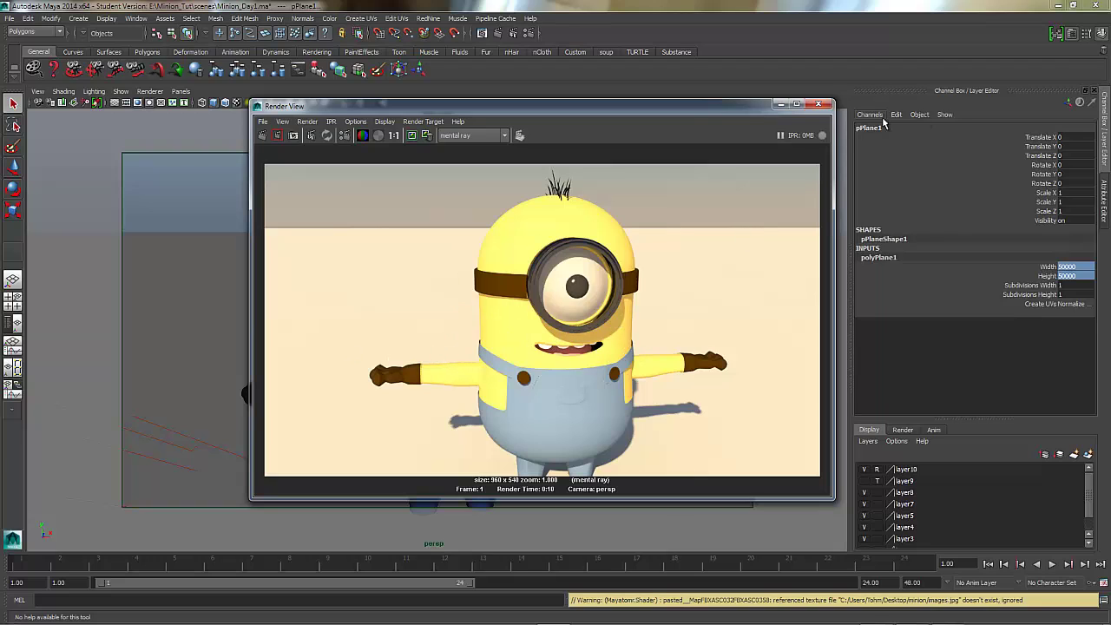
click(824, 103)
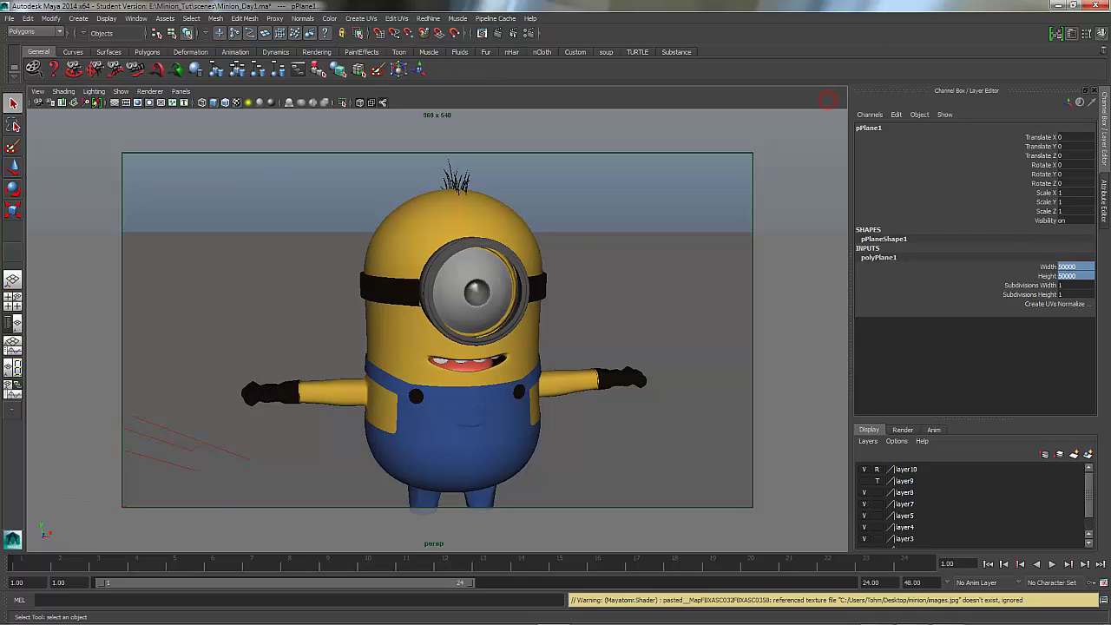
click(1095, 5)
click(554, 321)
Move the minion reference photo aside on the desktop and launch Maya.
drag(533, 32, 585, 42)
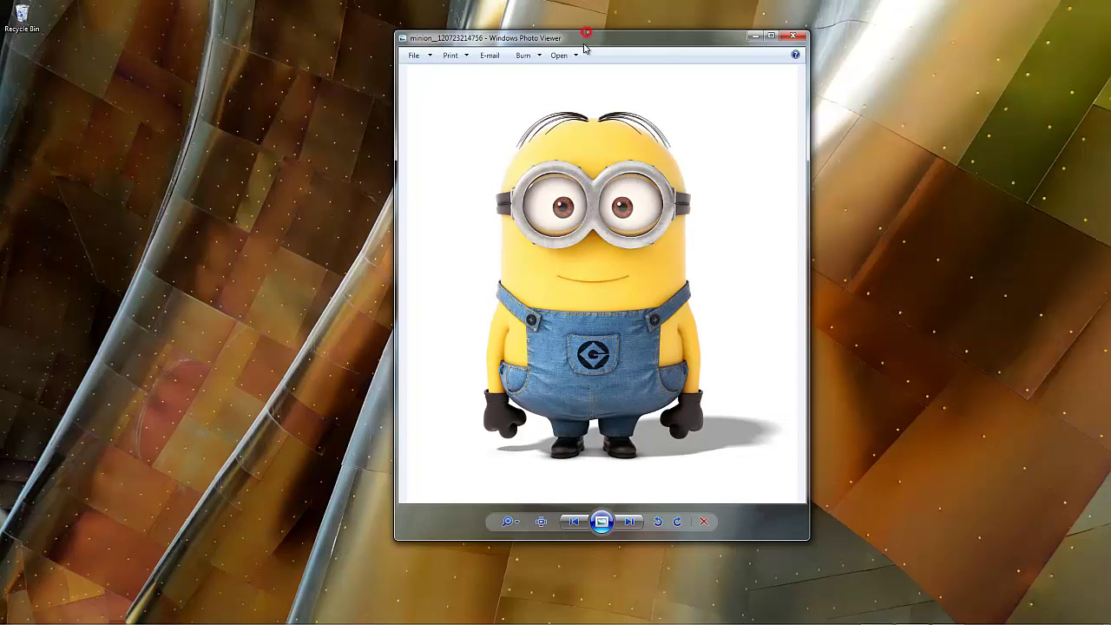
drag(585, 35, 728, 28)
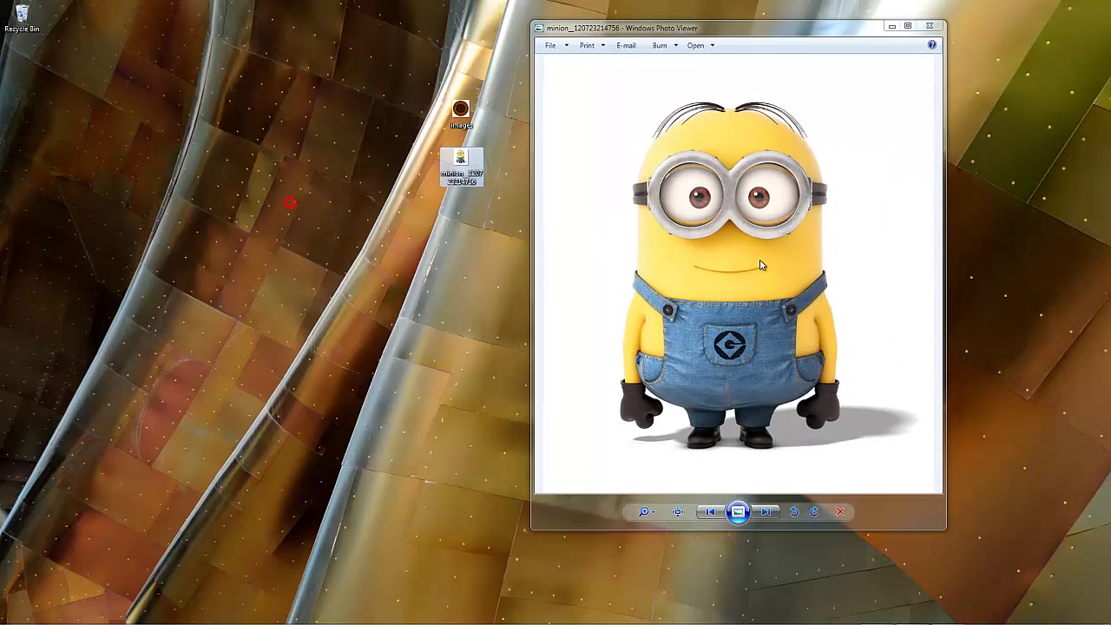
mouse_move(482, 616)
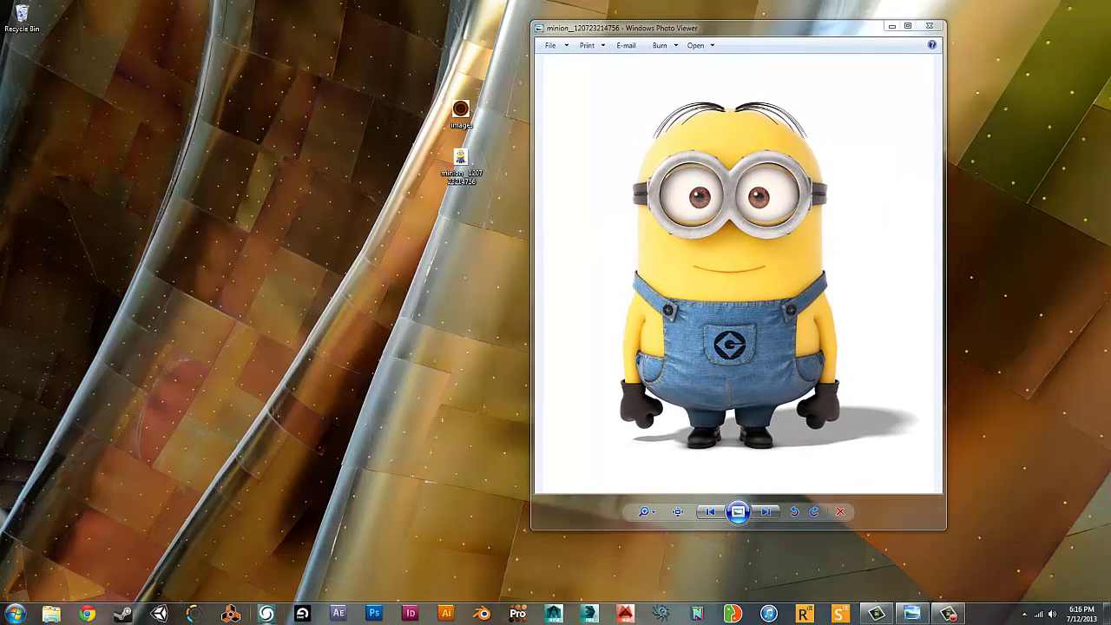
click(553, 614)
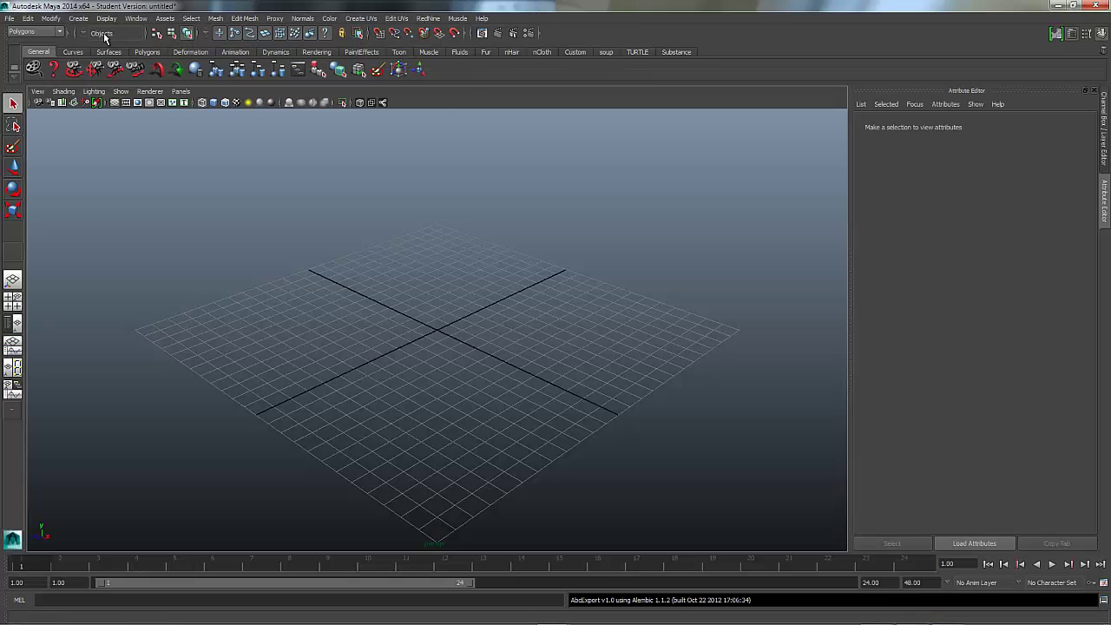
Create a new project named Minion_Tut1 on the E: drive with the default folder locations.
click(9, 19)
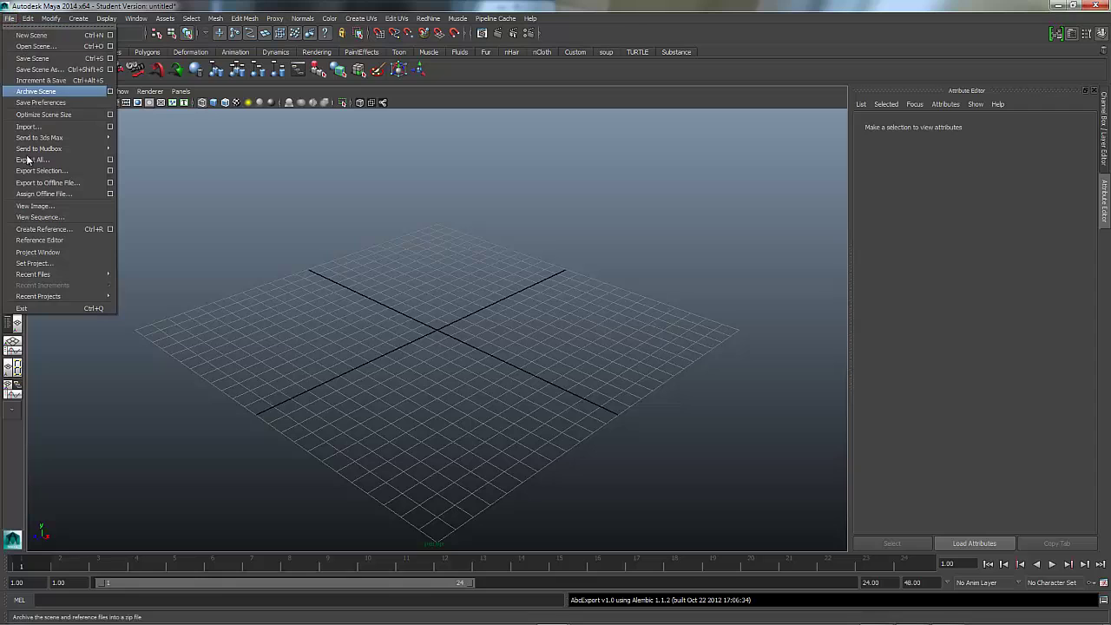
click(45, 252)
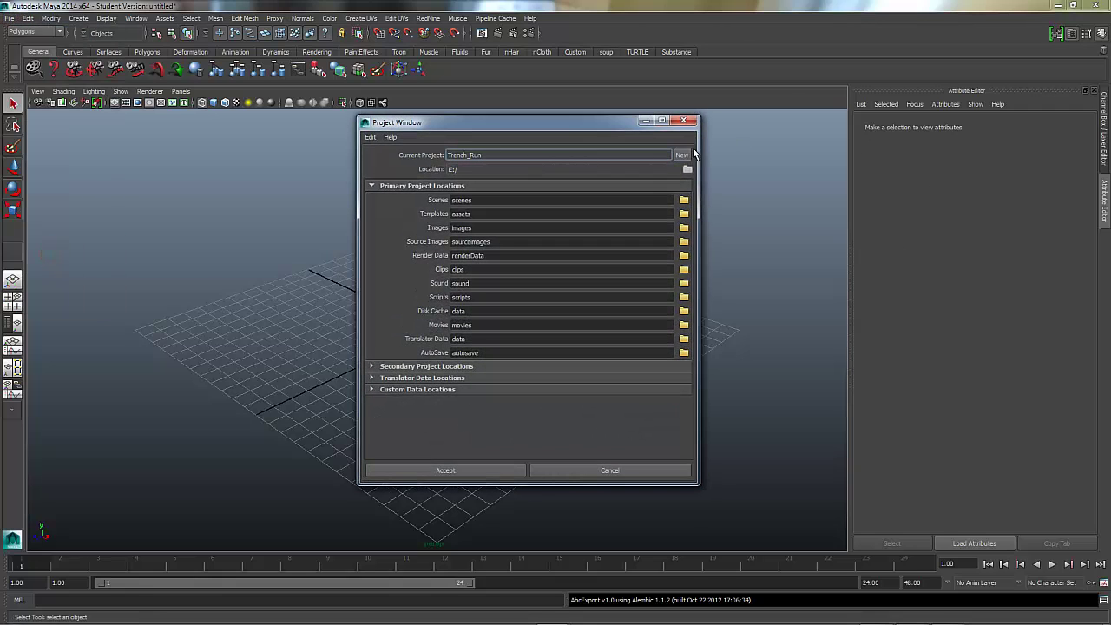
click(681, 155)
double_click(497, 155)
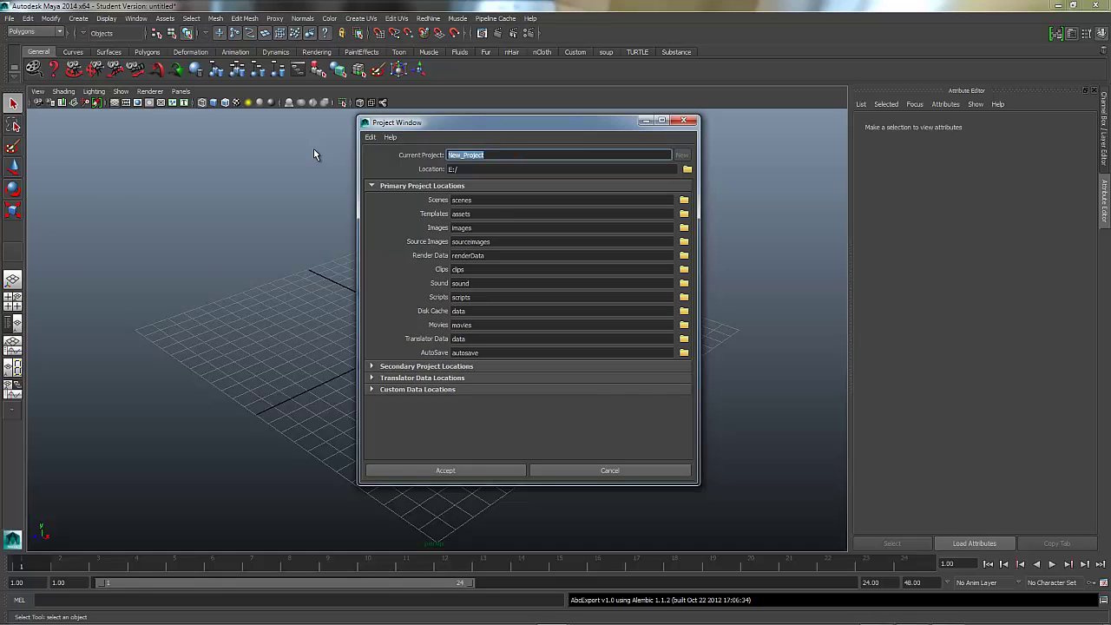
text(Mion)
key(BackSpace)
key(BackSpace)
key(BackSpace)
text(inion_Tu)
click(458, 470)
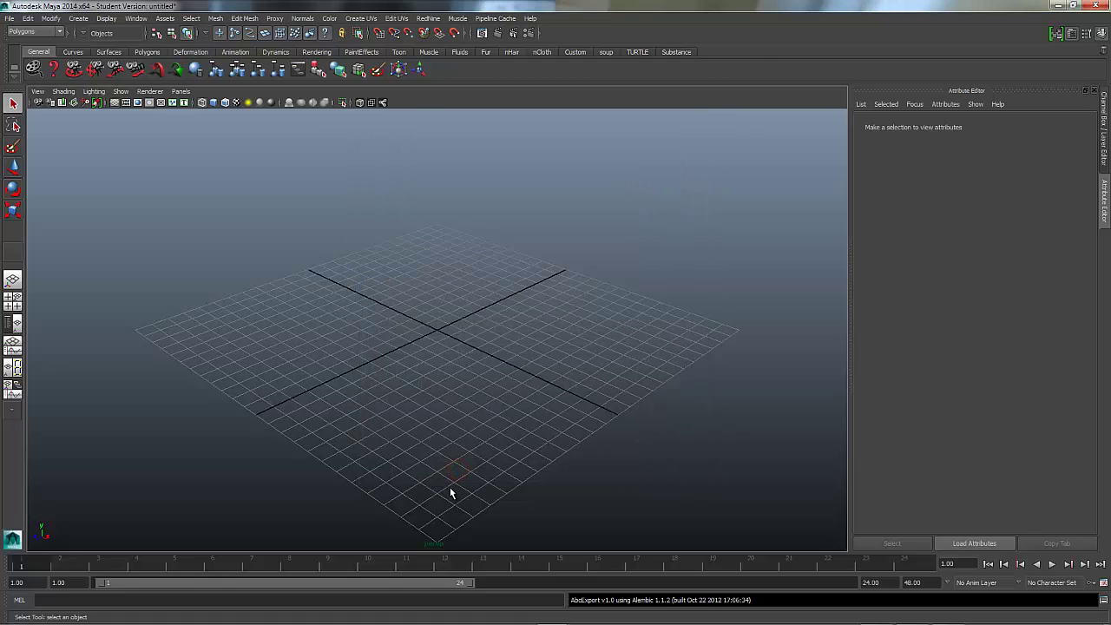
Switch to the file explorer and open the Minion_Tut1 project folder on the Audio (E:) drive.
click(1056, 6)
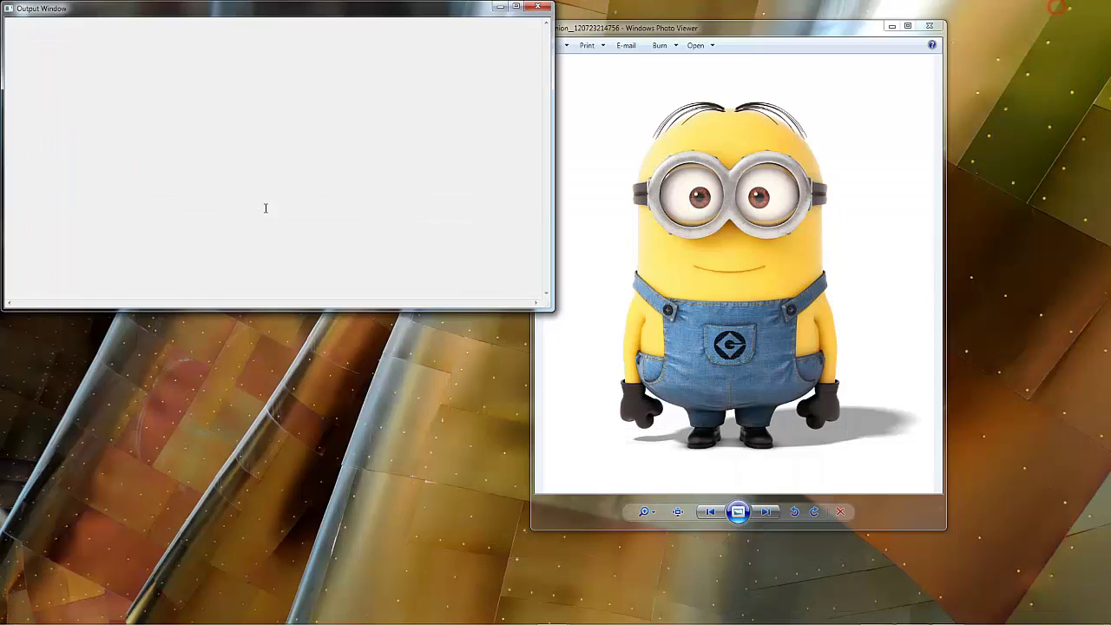
click(537, 7)
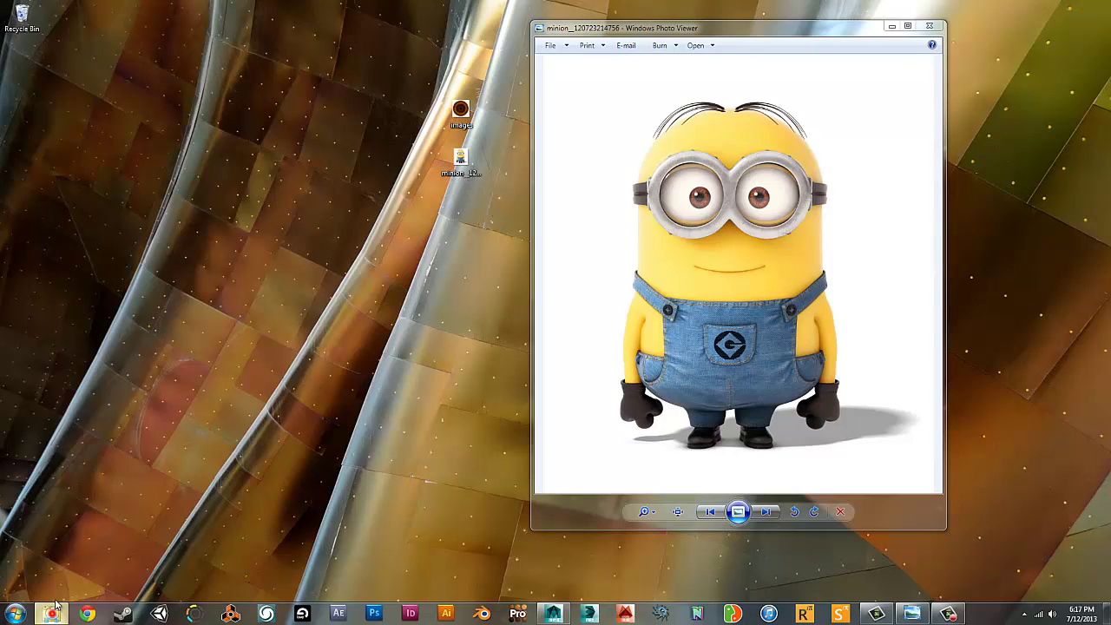
key(super+e)
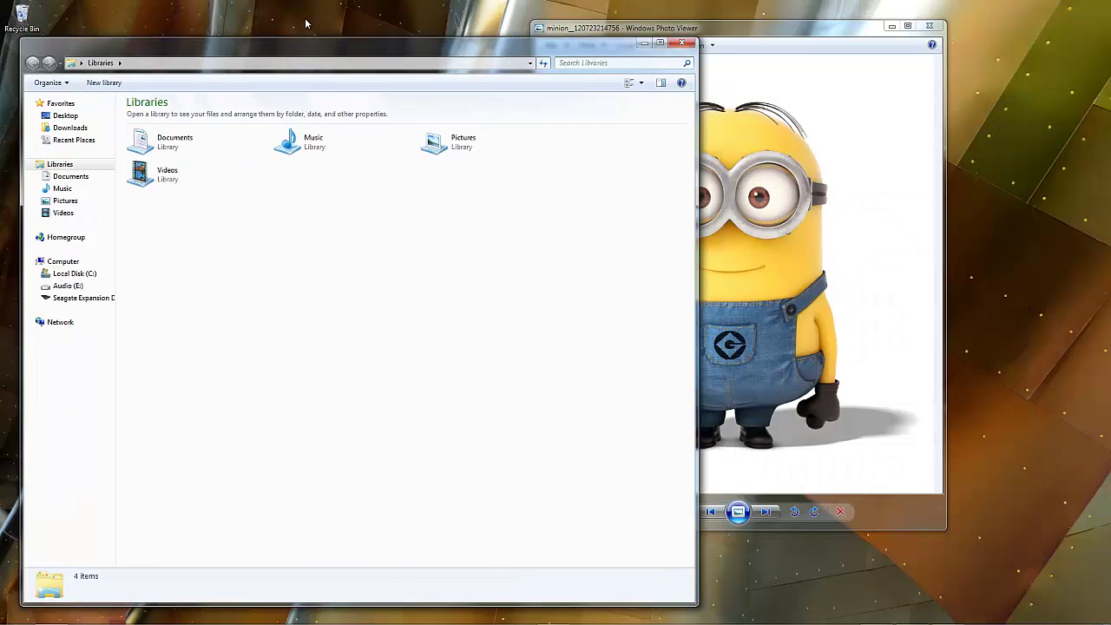
click(95, 254)
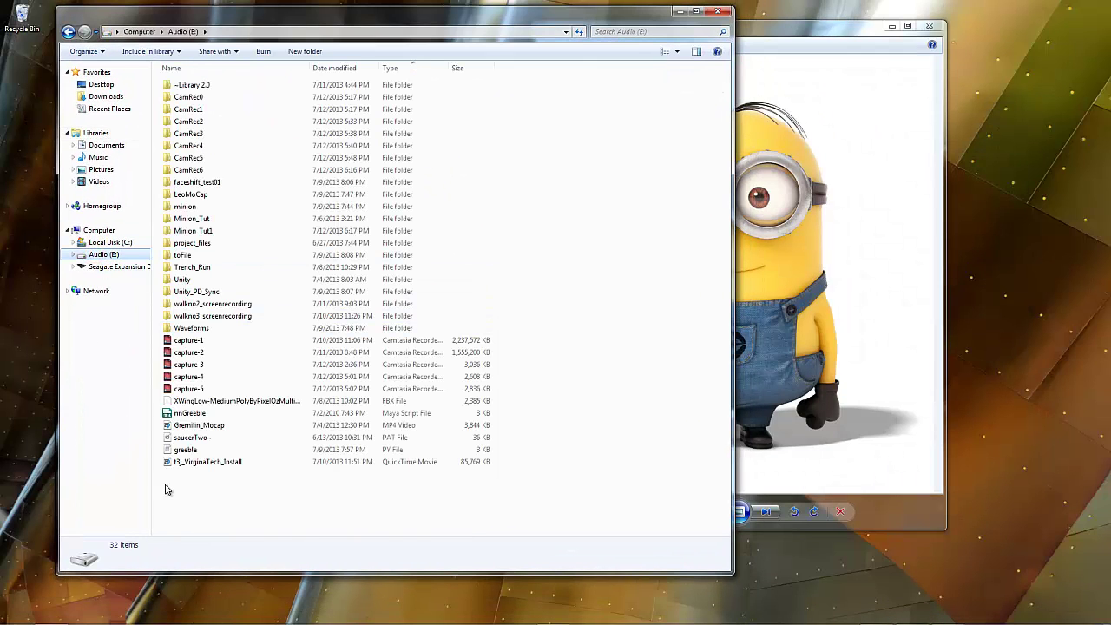
double_click(191, 230)
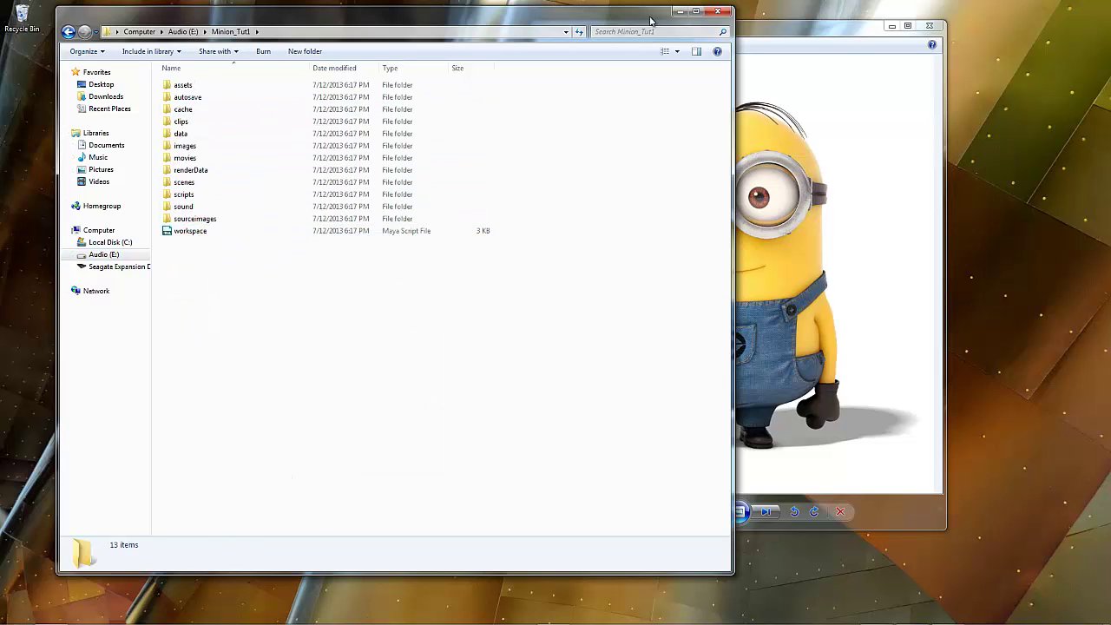
Copy the minion reference image from the desktop into the project's sourceimages folder and return to Maya.
click(776, 26)
double_click(540, 33)
drag(540, 15, 976, 51)
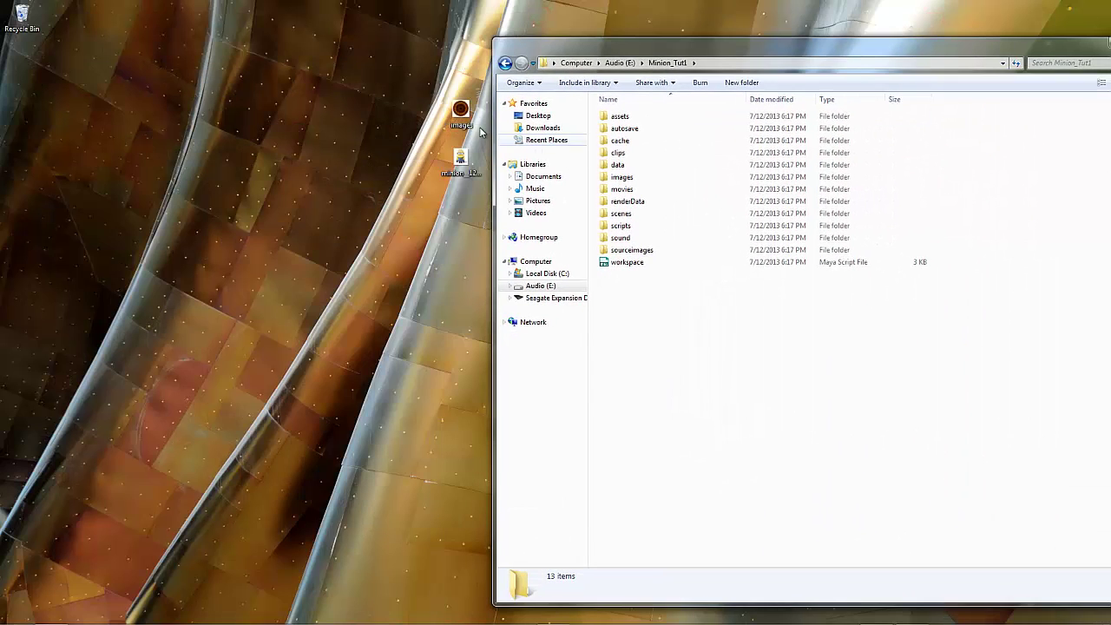
click(460, 165)
drag(460, 193, 623, 250)
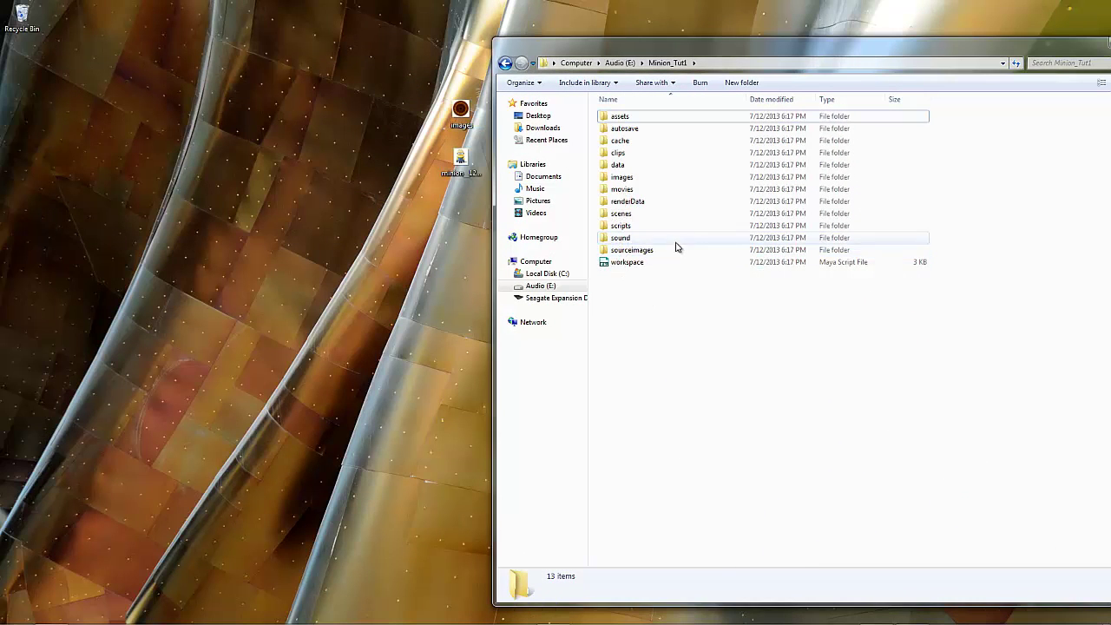
double_click(632, 250)
drag(746, 54, 476, 32)
key(alt+F4)
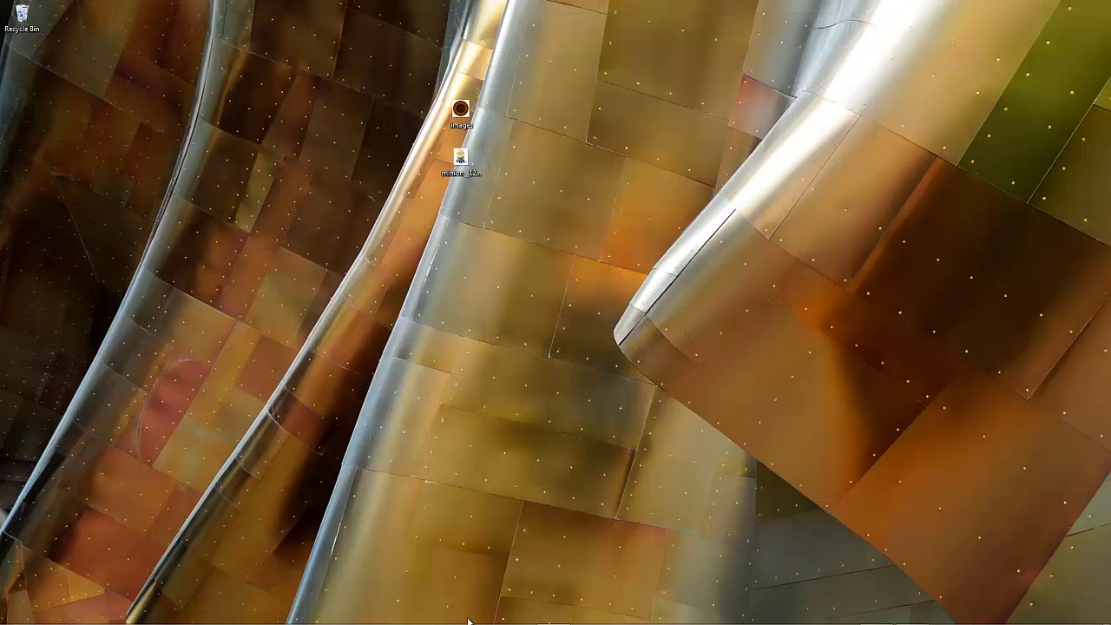
click(554, 614)
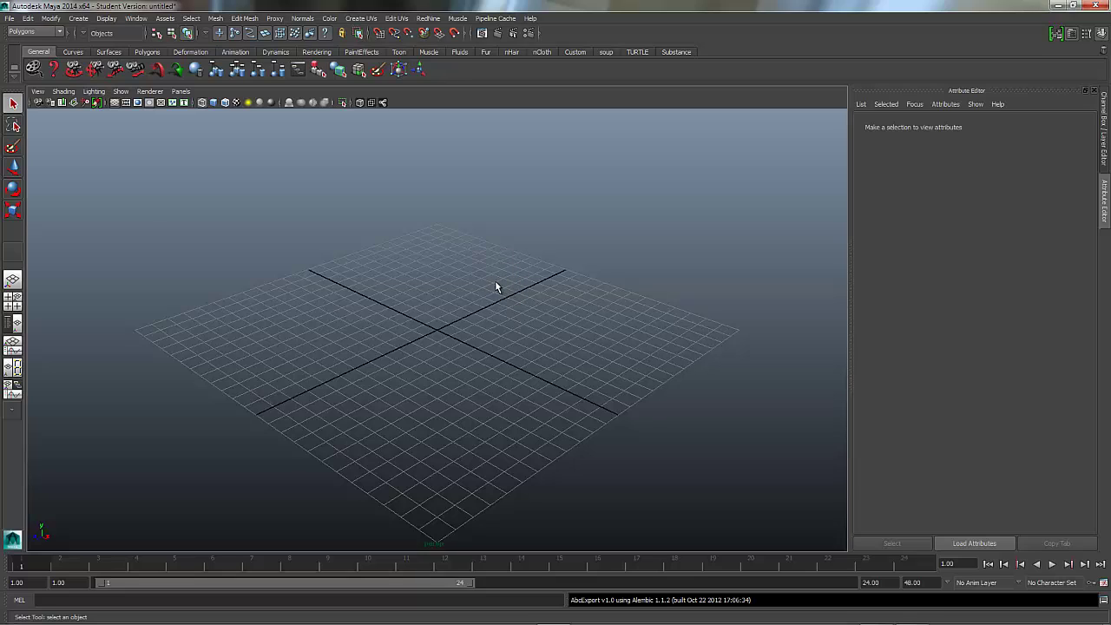
click(9, 18)
mouse_move(66, 18)
mouse_move(88, 47)
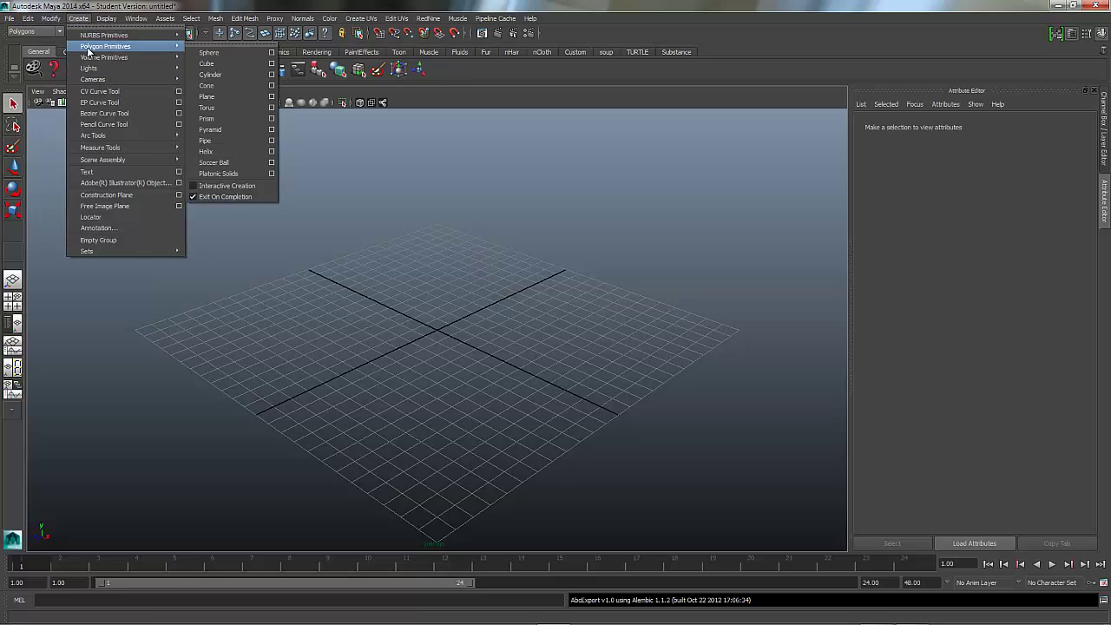
click(231, 97)
scroll(580, 226, down, 5)
scroll(607, 260, up, 4)
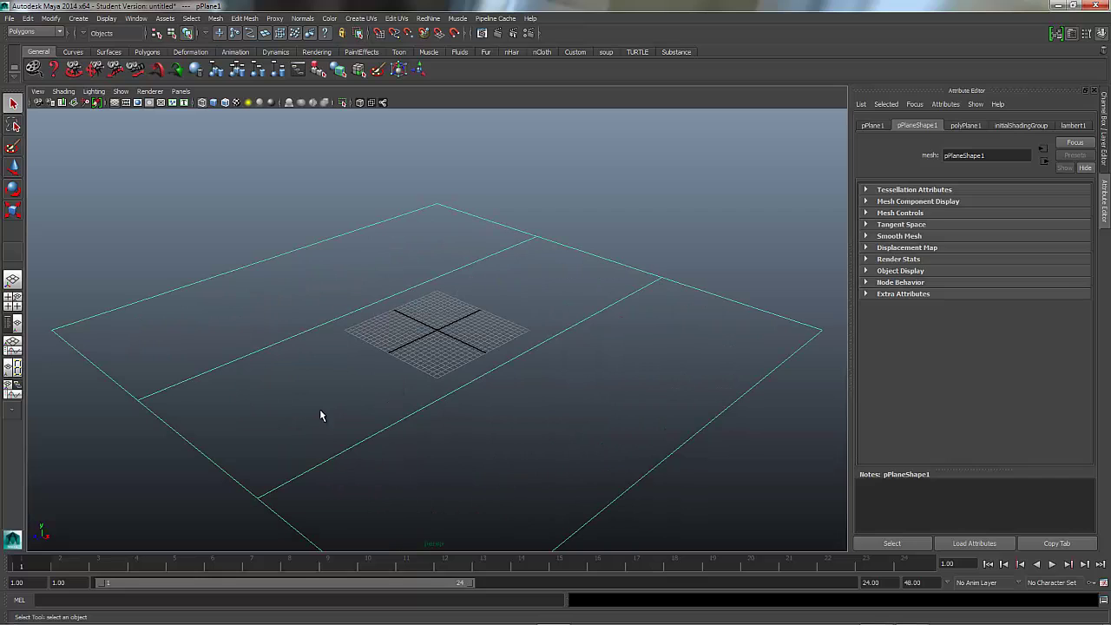
key(4)
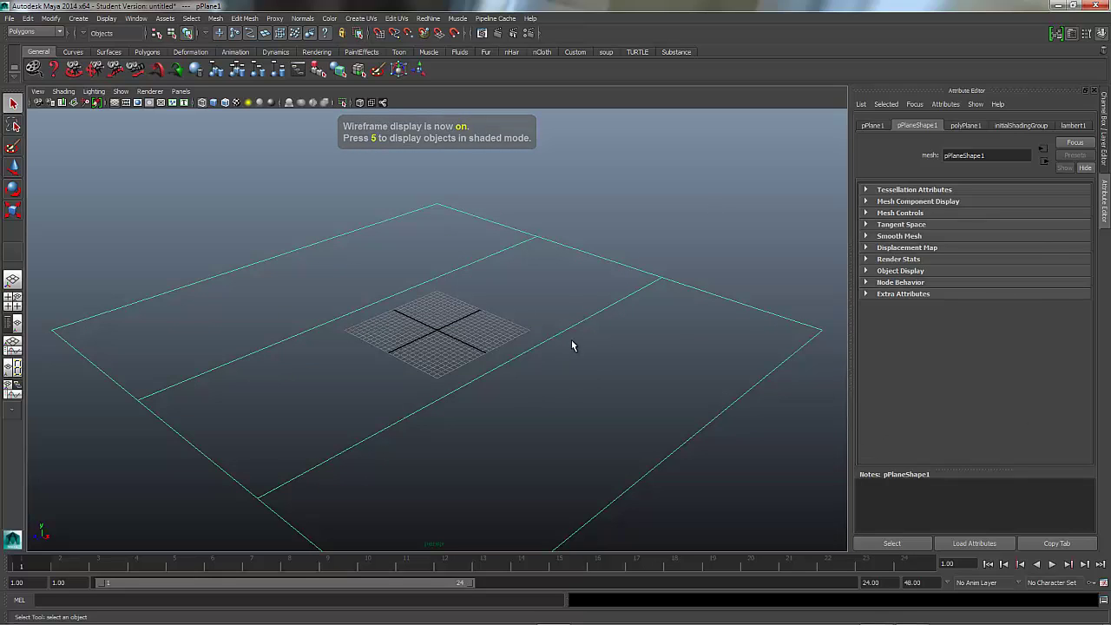
key(ctrl+z)
Open the polygon plane creation options and reset them to the default settings.
click(78, 18)
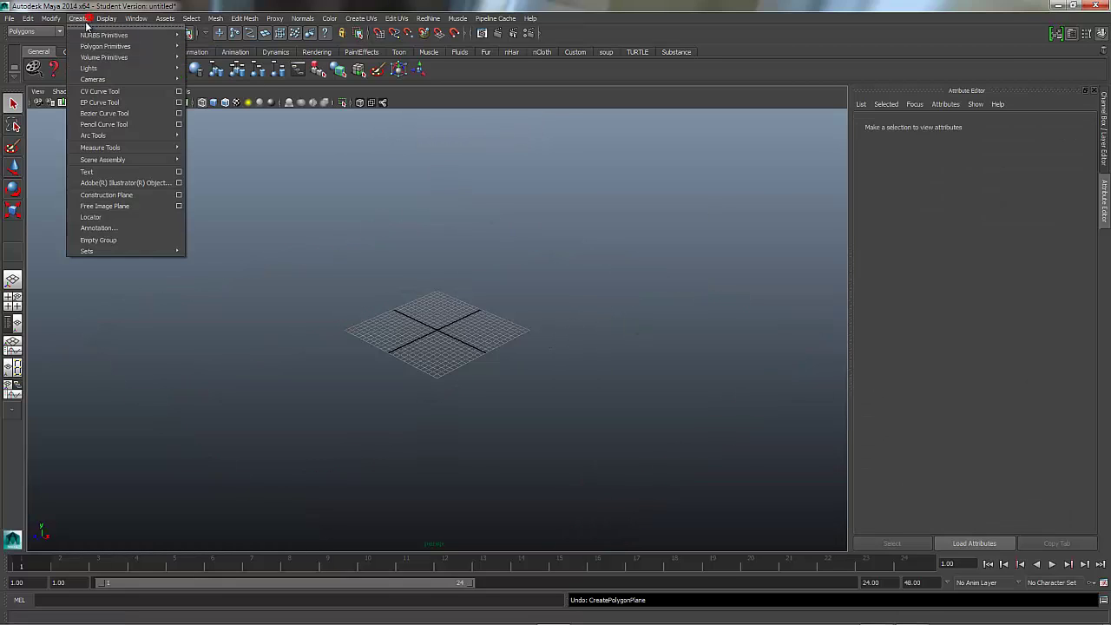
mouse_move(126, 48)
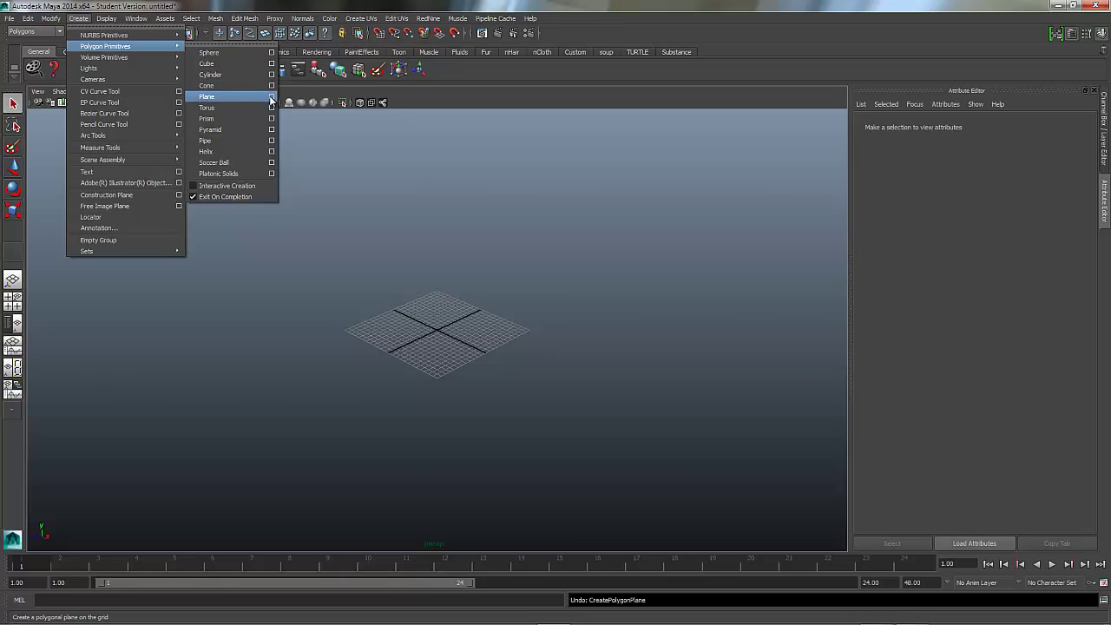
click(271, 96)
double_click(506, 247)
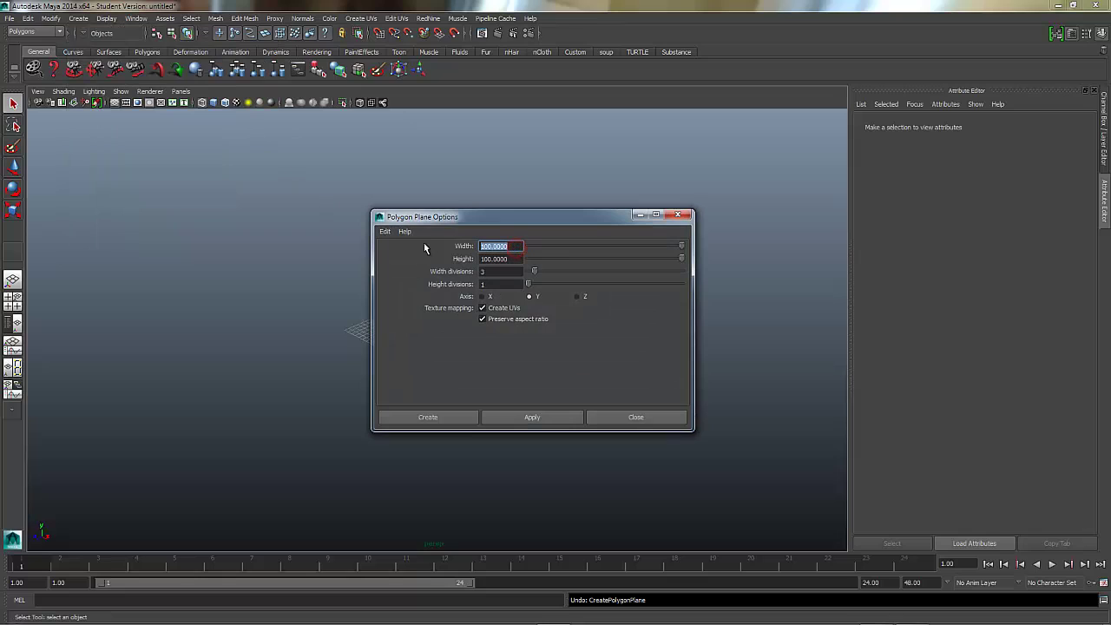
text(1)
key(Tab)
text(1)
key(Tab)
text(1)
click(384, 232)
click(395, 255)
Set the plane's width and height divisions to 1 and create the polygon plane.
double_click(500, 286)
text(1)
double_click(493, 271)
click(427, 417)
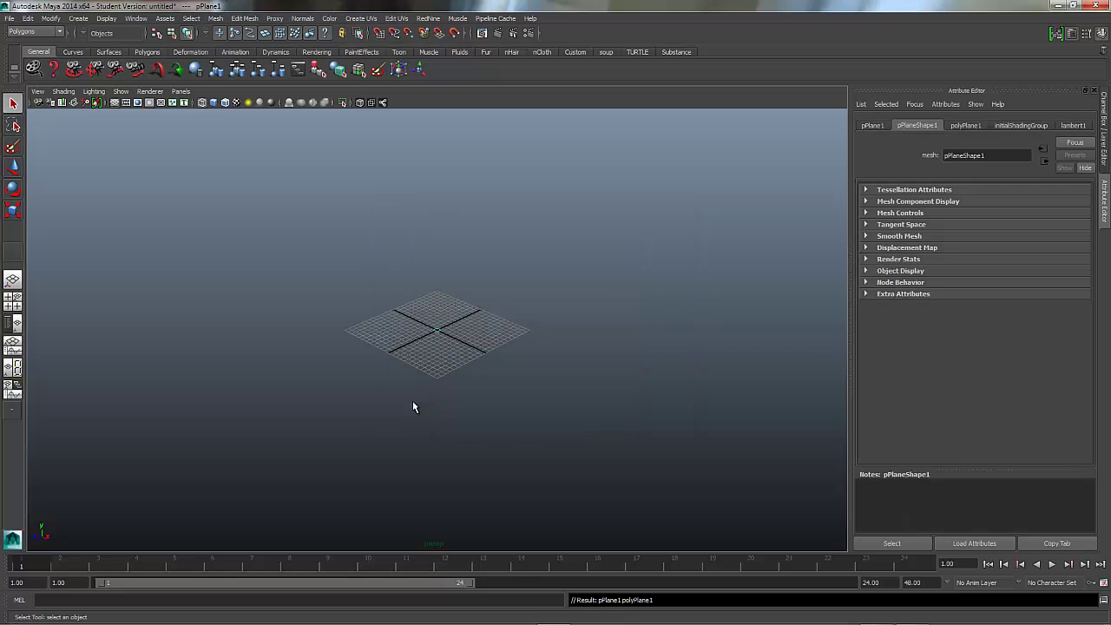
Switch the viewport to shaded display and show the plane's transform attributes.
key(5)
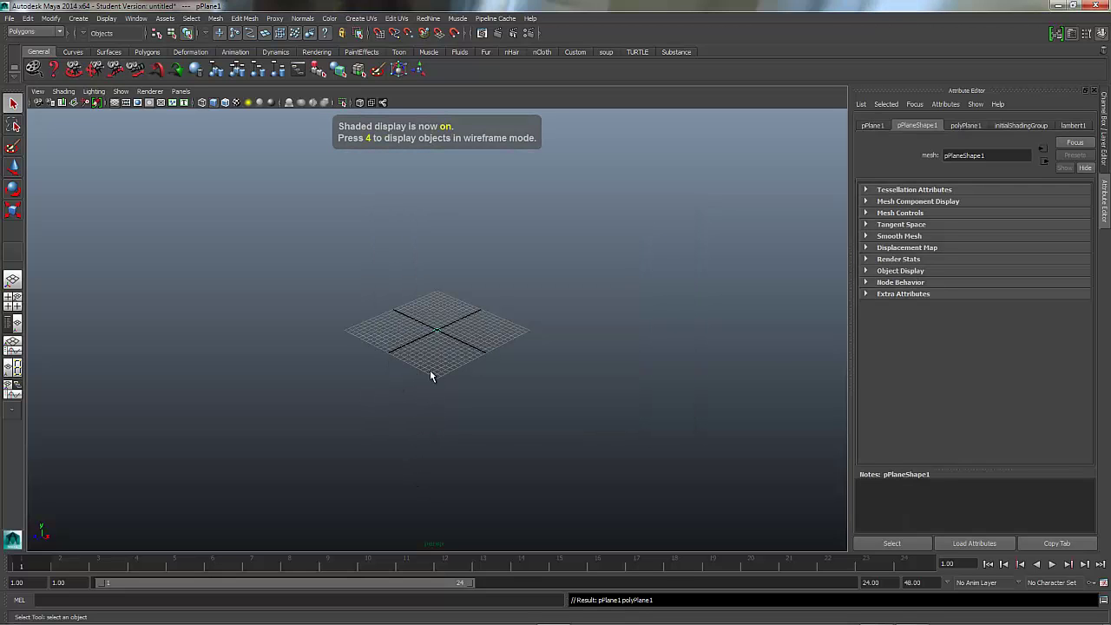
scroll(402, 338, up, 10)
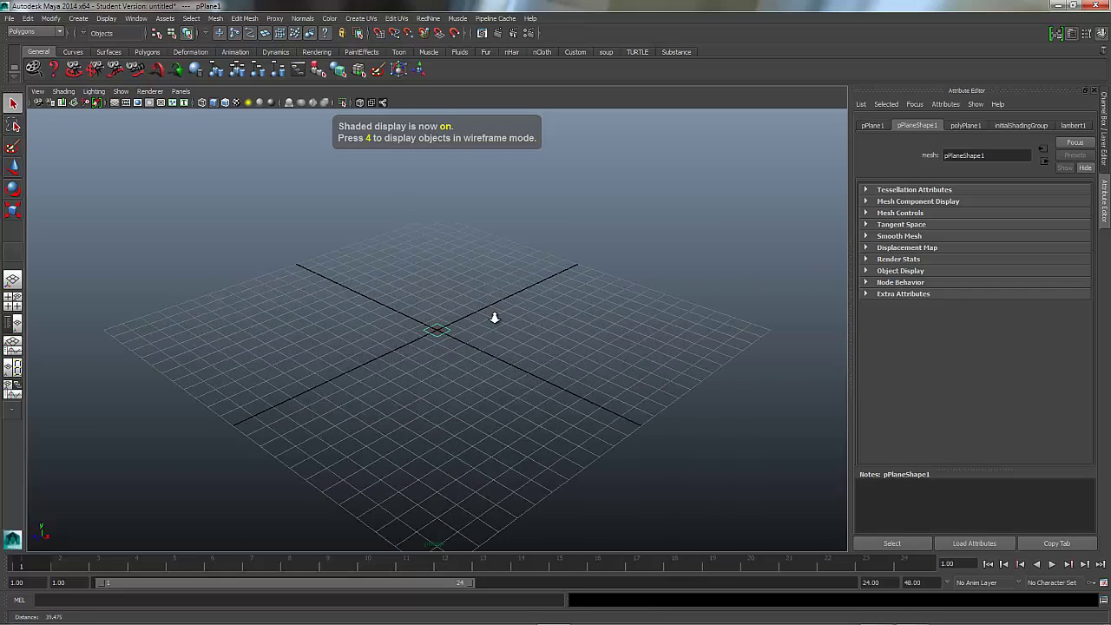
alt+middle_drag(588, 270, 501, 284)
click(326, 383)
click(1104, 121)
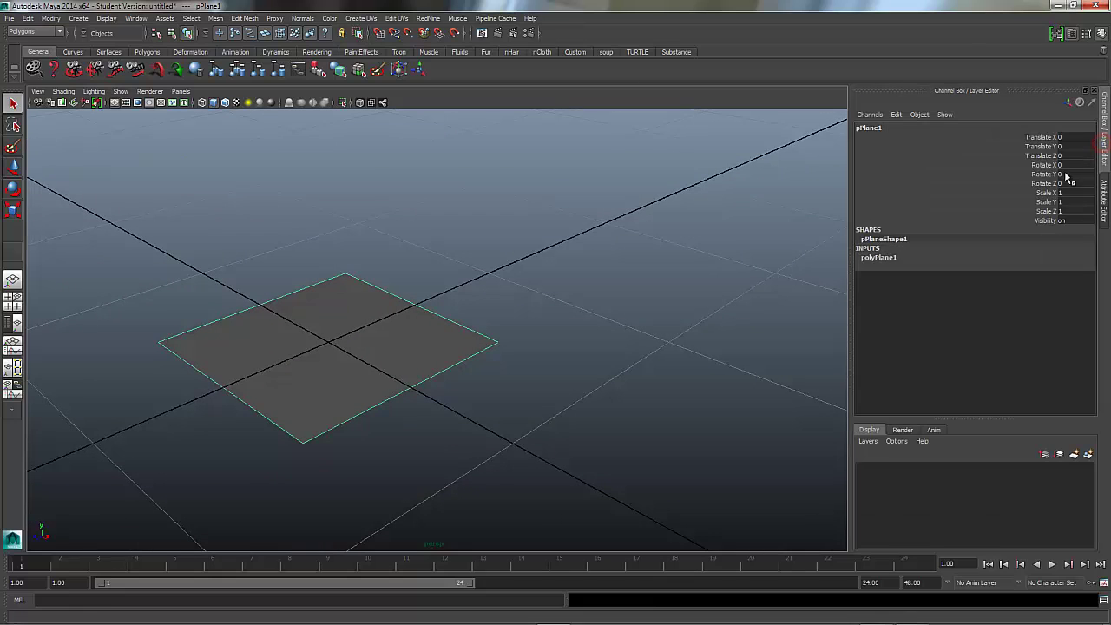
Rotate the plane upright by setting its Rotate X to 90.
click(13, 187)
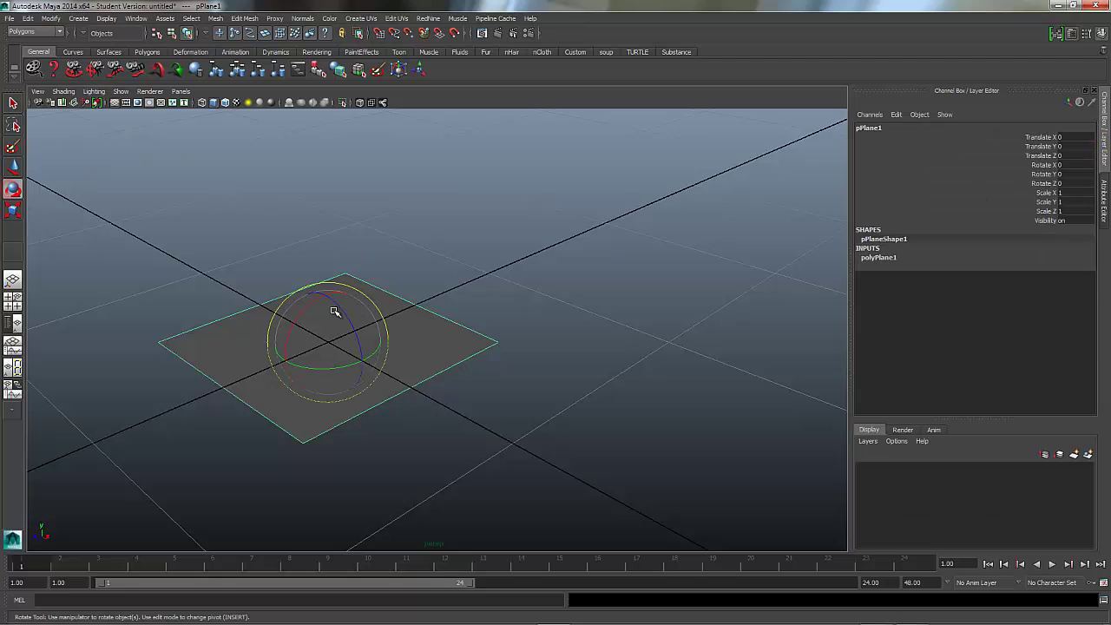
drag(316, 301, 276, 334)
click(1084, 166)
text(90)
key(Return)
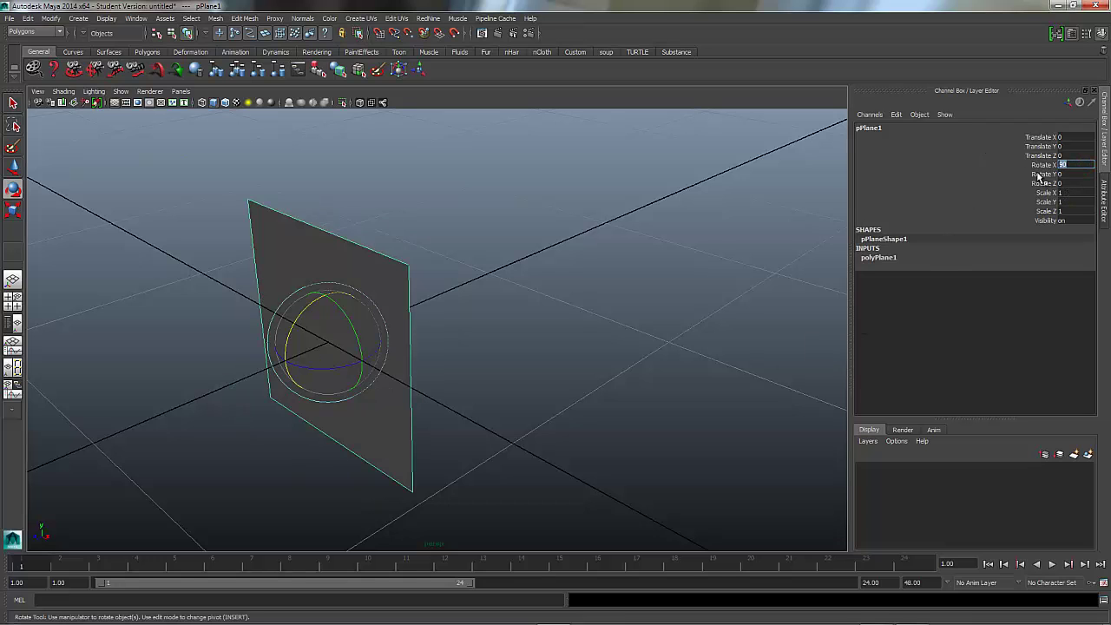
click(959, 201)
Move the plane back along the Z axis to -12, at the grid's far edge, and deselect it.
key(w)
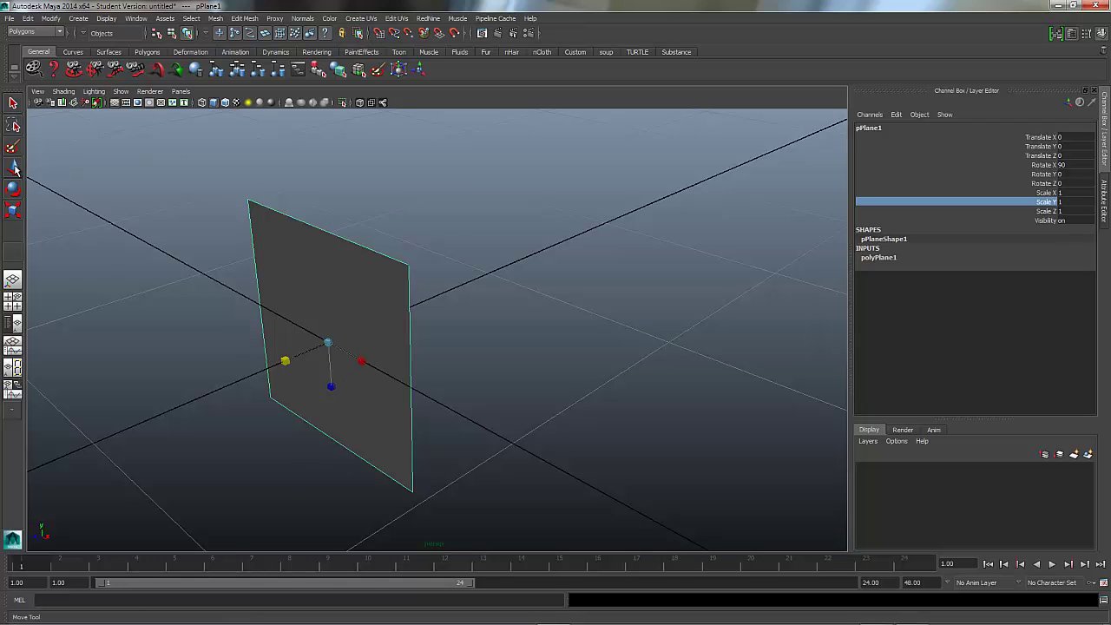
scroll(582, 327, down, 8)
scroll(495, 351, down, 3)
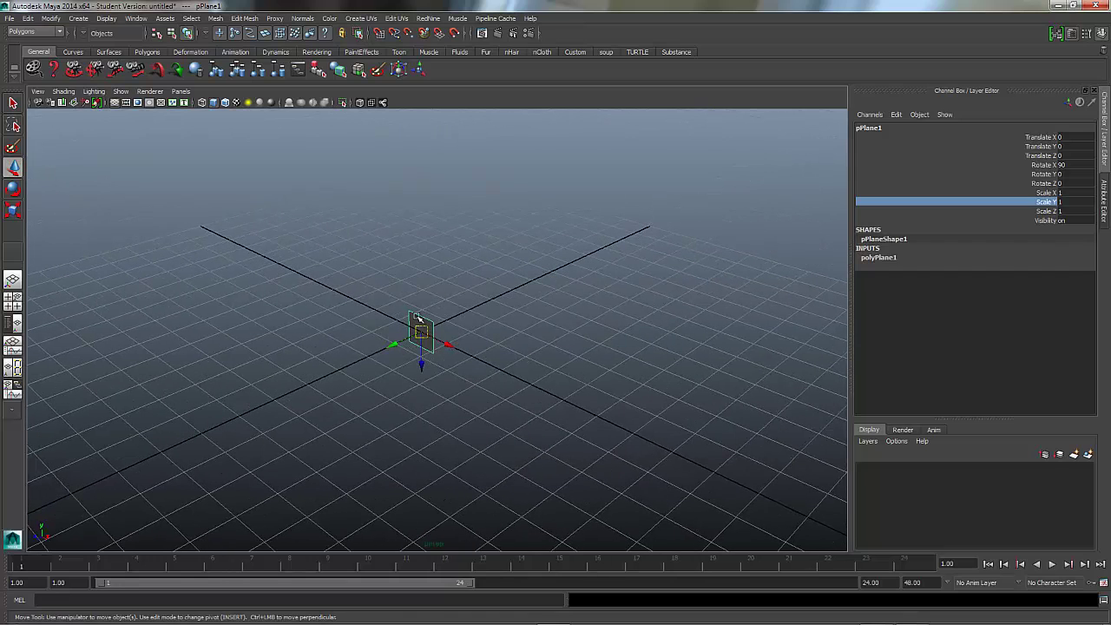
drag(389, 345, 677, 236)
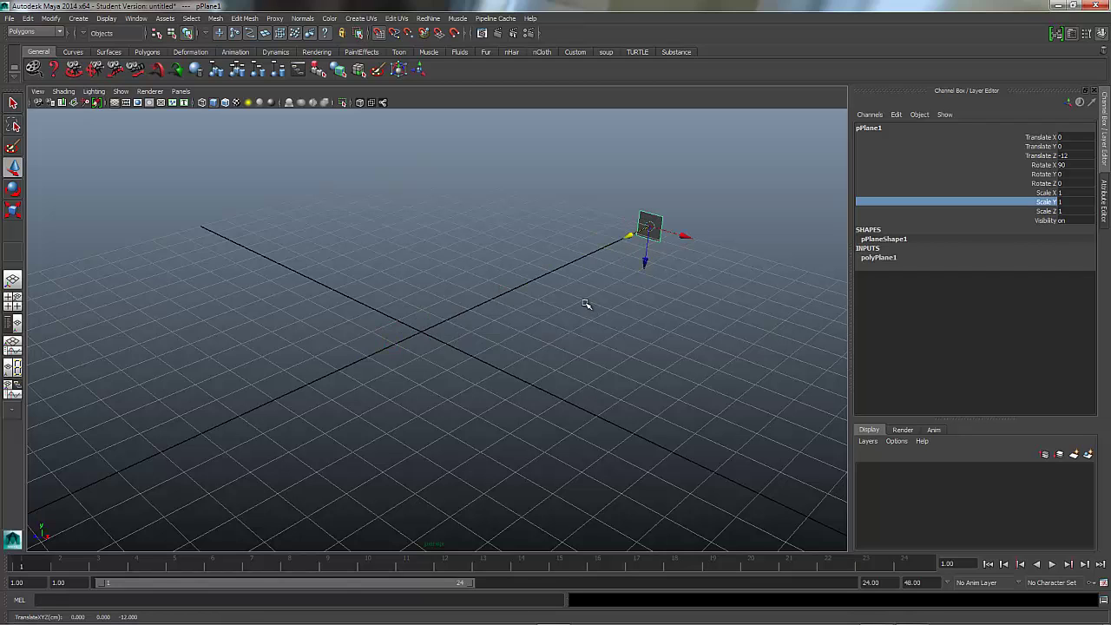
click(709, 337)
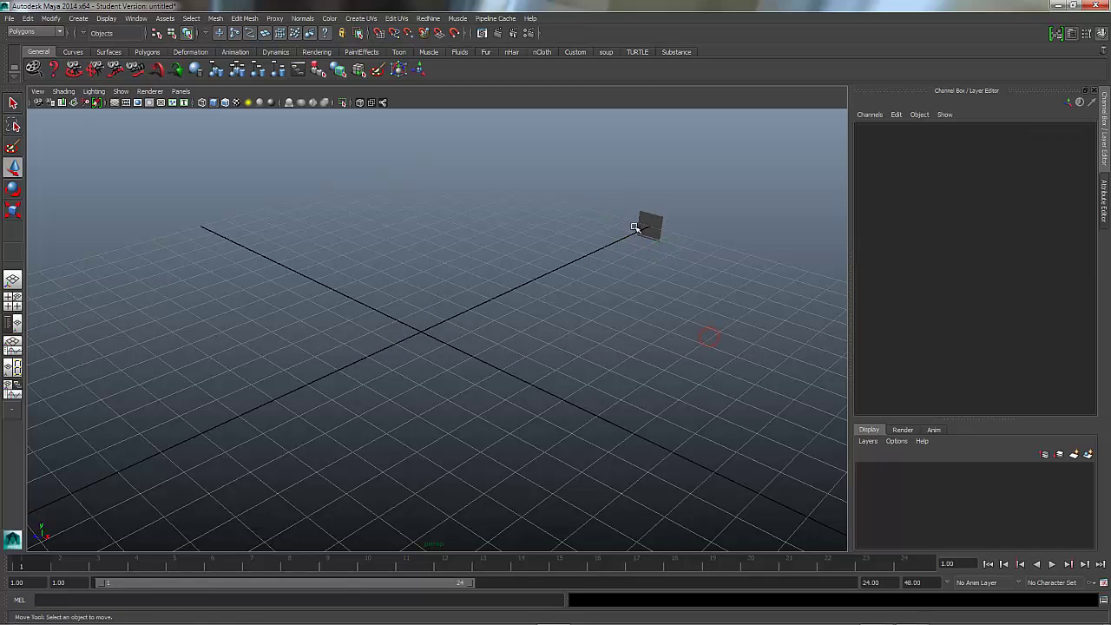
Assign a new Lambert material to the upright plane.
key(f)
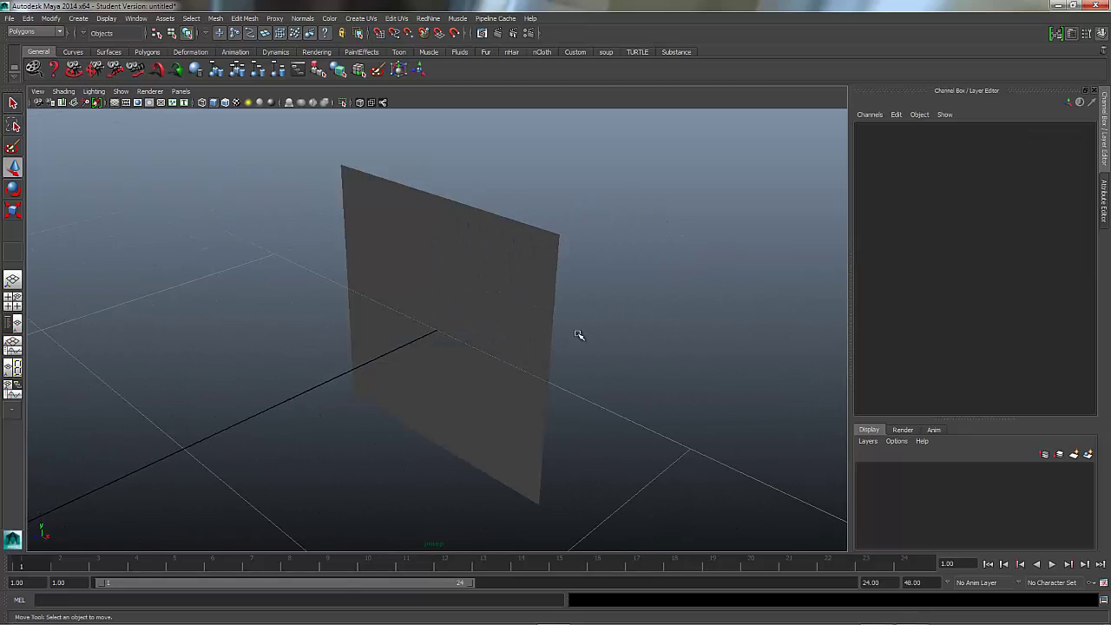
alt+right_drag(602, 322, 397, 335)
click(442, 309)
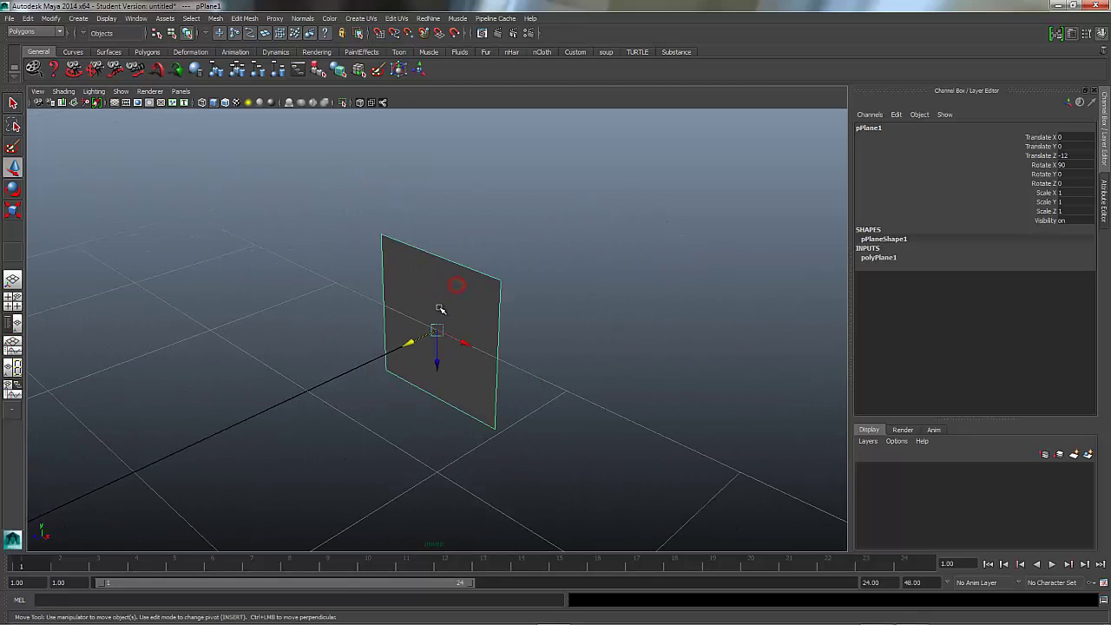
right_click(453, 292)
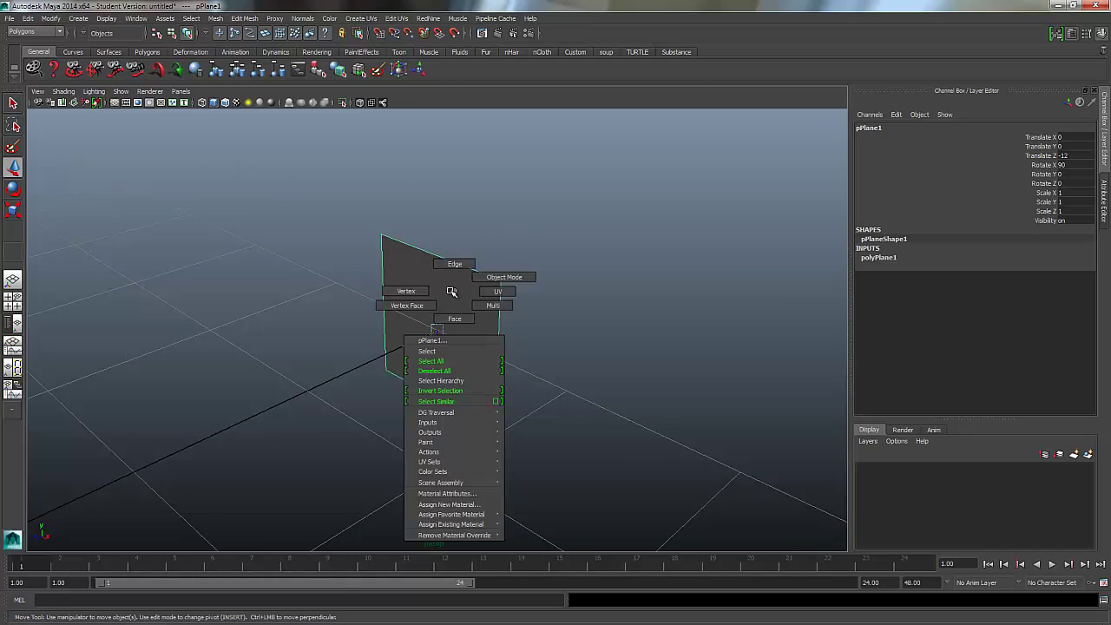
click(450, 504)
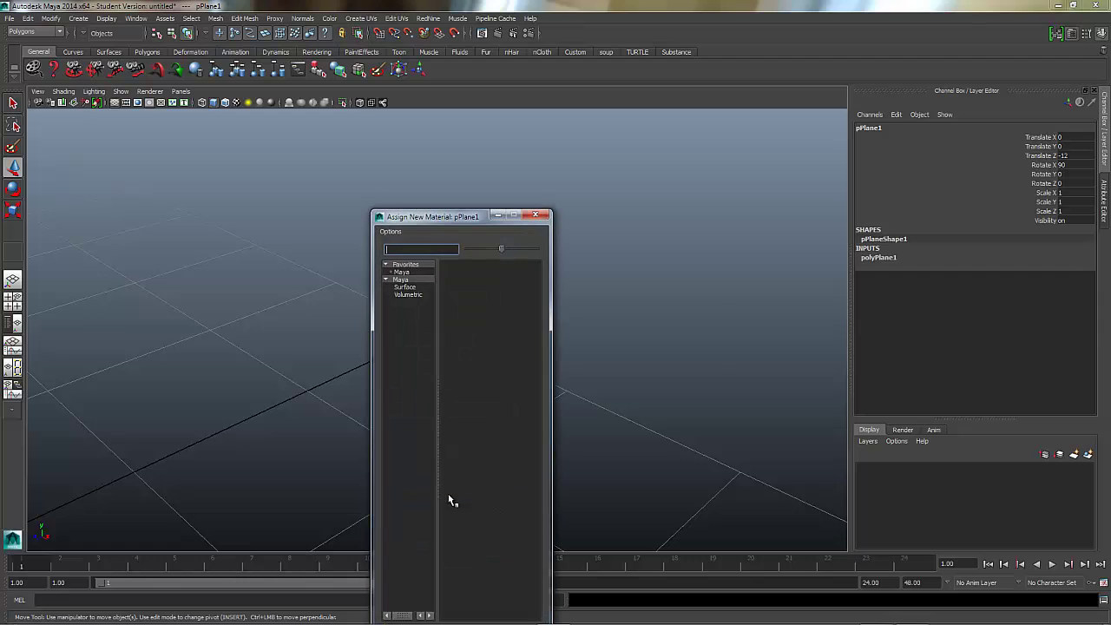
drag(451, 216, 644, 97)
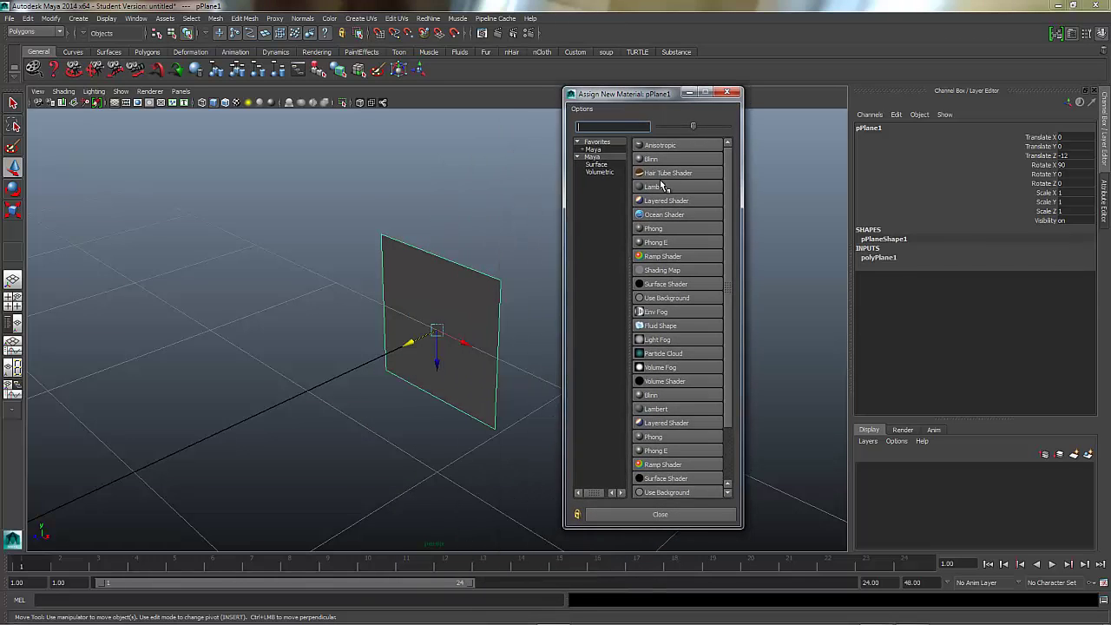
click(643, 187)
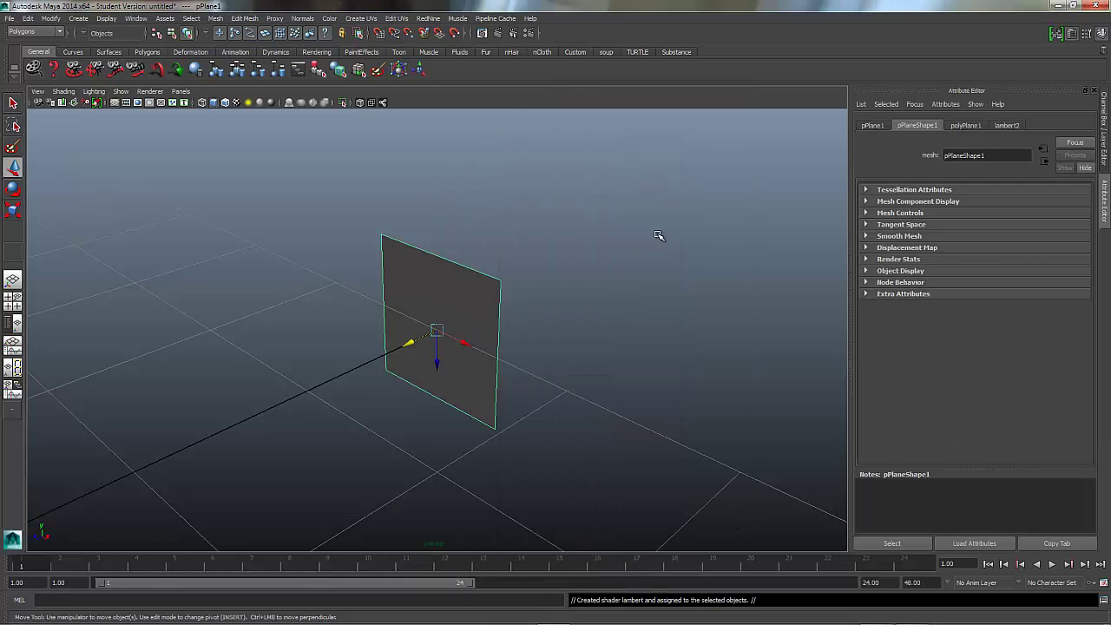
Map a File texture to the new Lambert material's Color attribute.
click(870, 126)
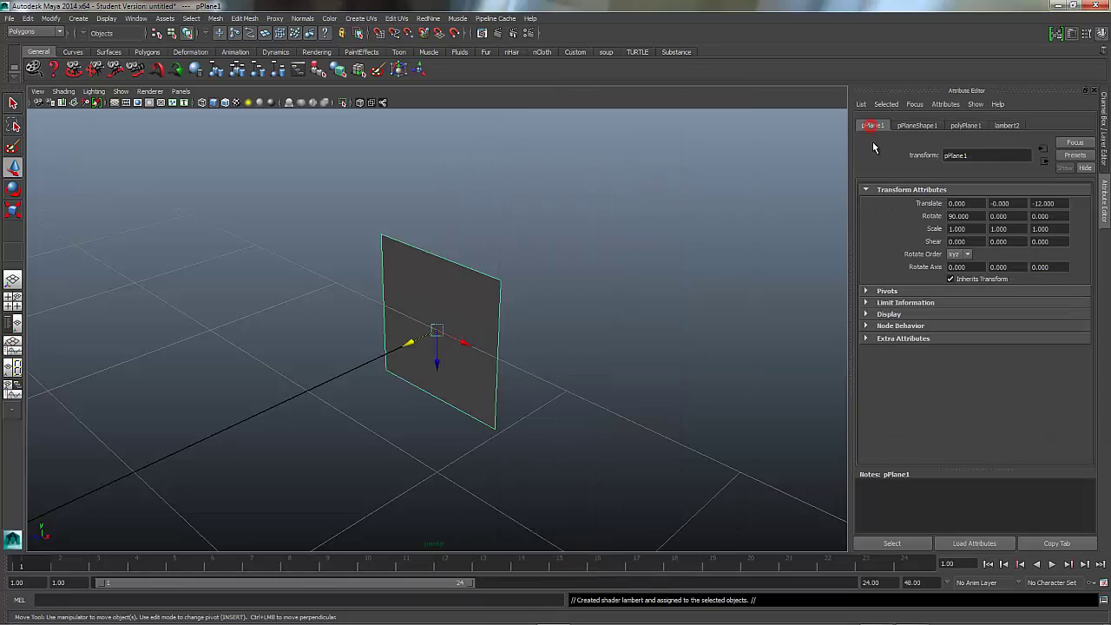
click(1006, 125)
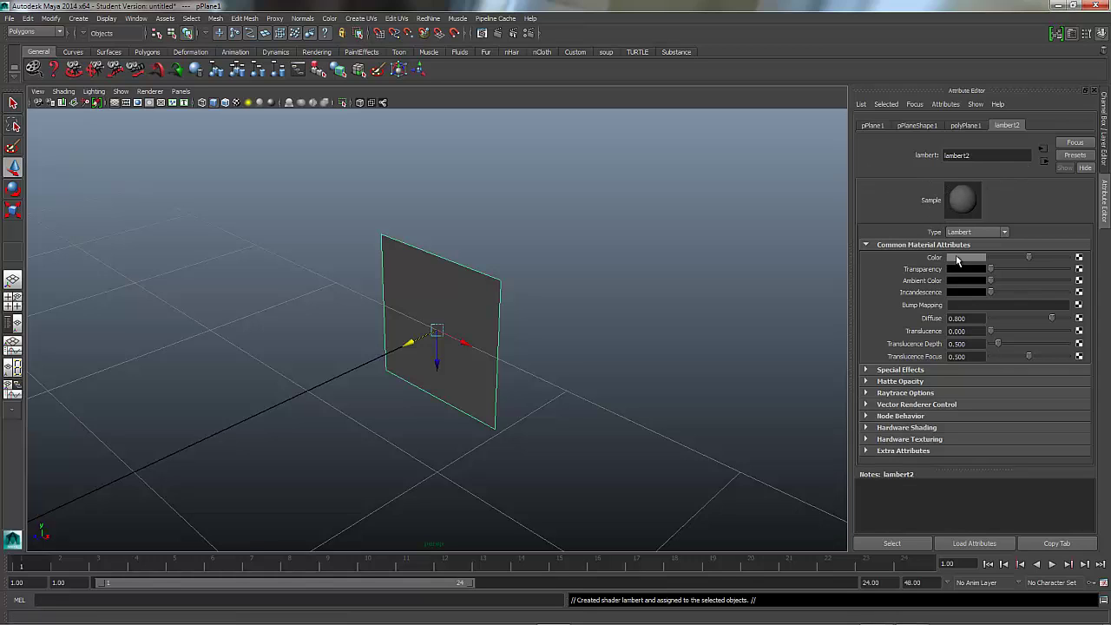
click(1080, 260)
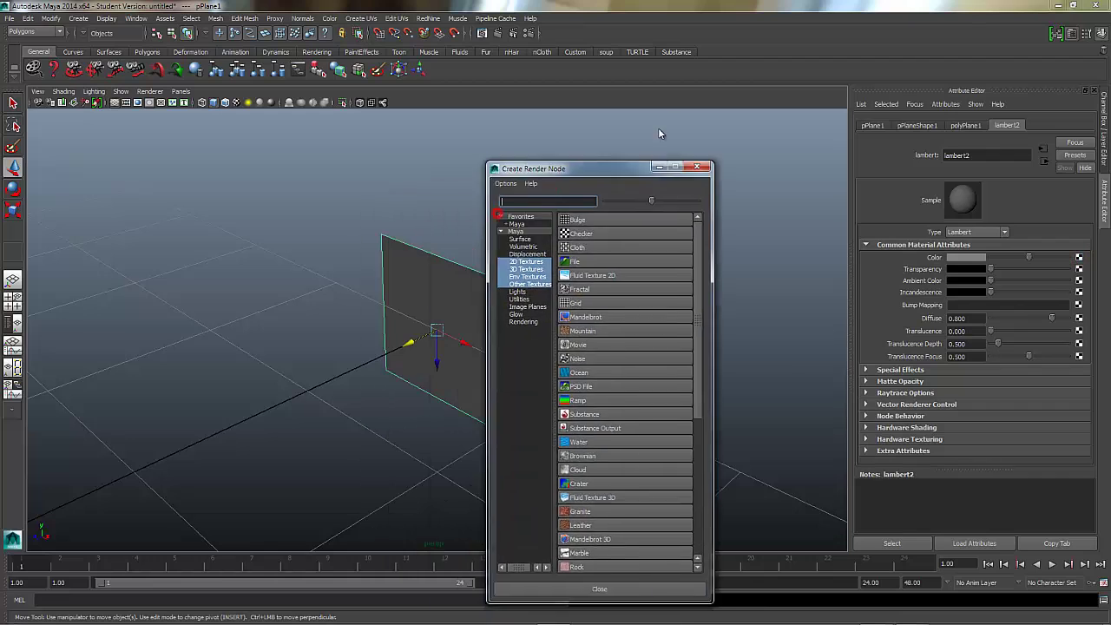
click(651, 168)
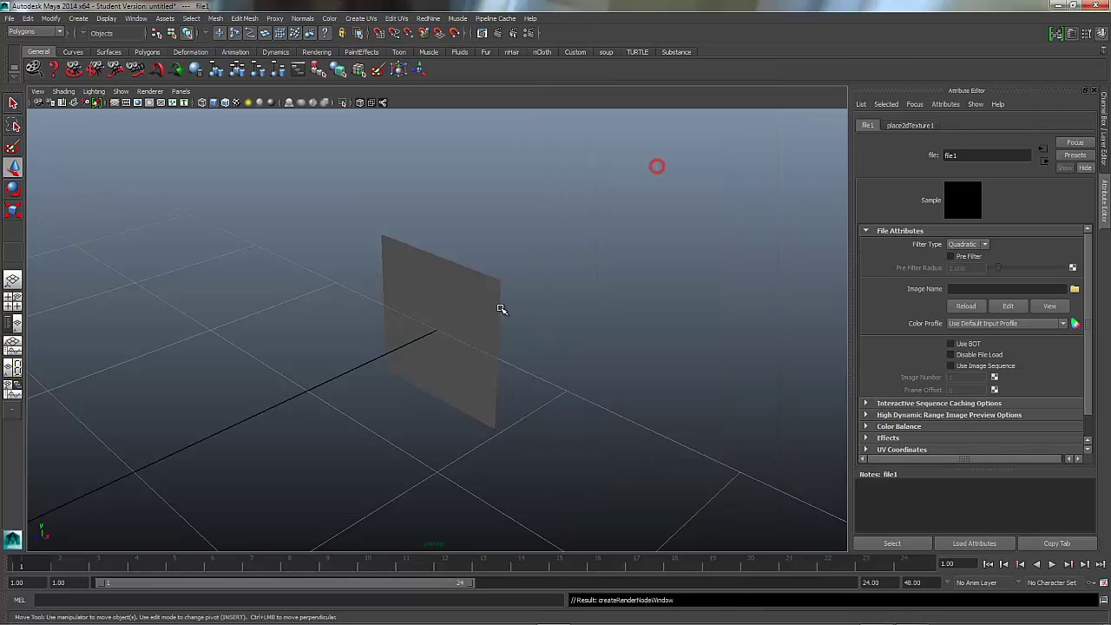
Load minion__120723214756.jpg from the sourceimages folder into the file texture and turn on textured display for the plane.
click(1075, 288)
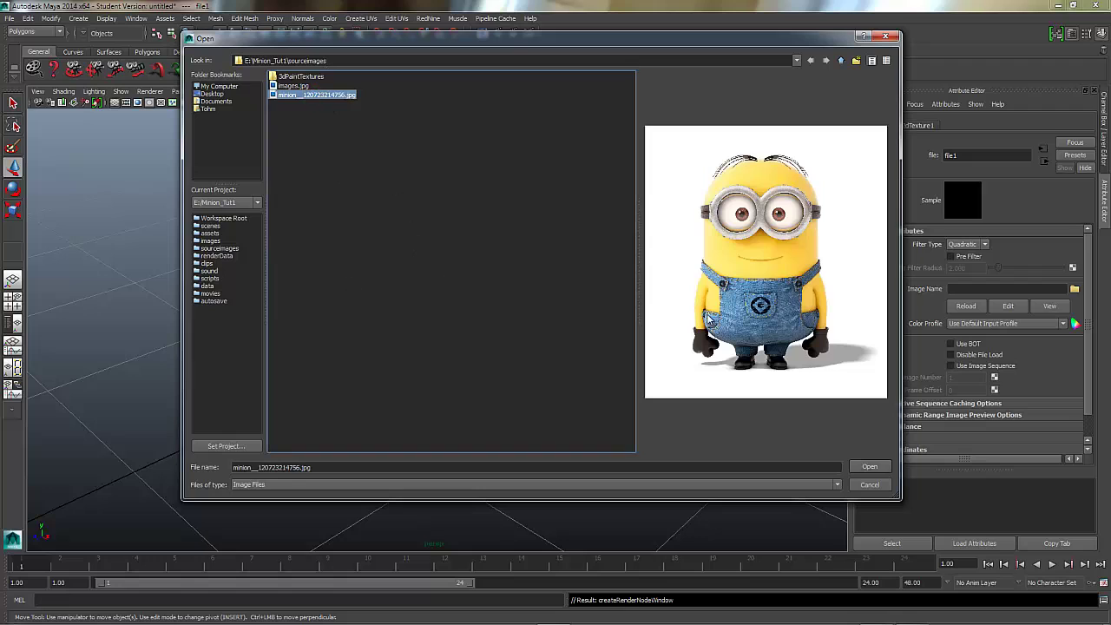
click(870, 467)
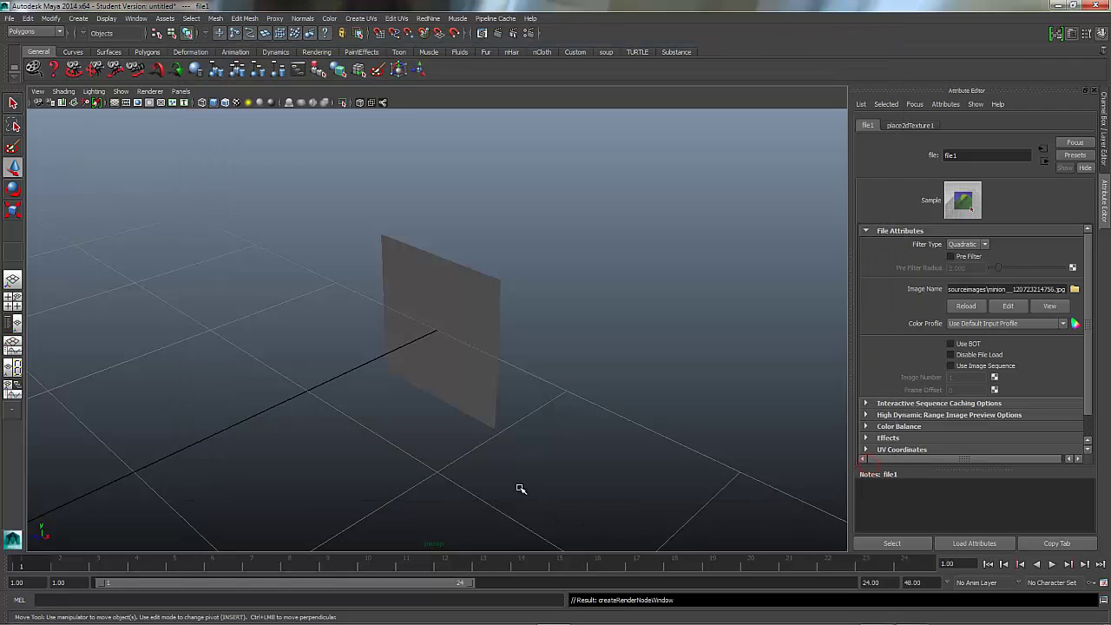
click(440, 302)
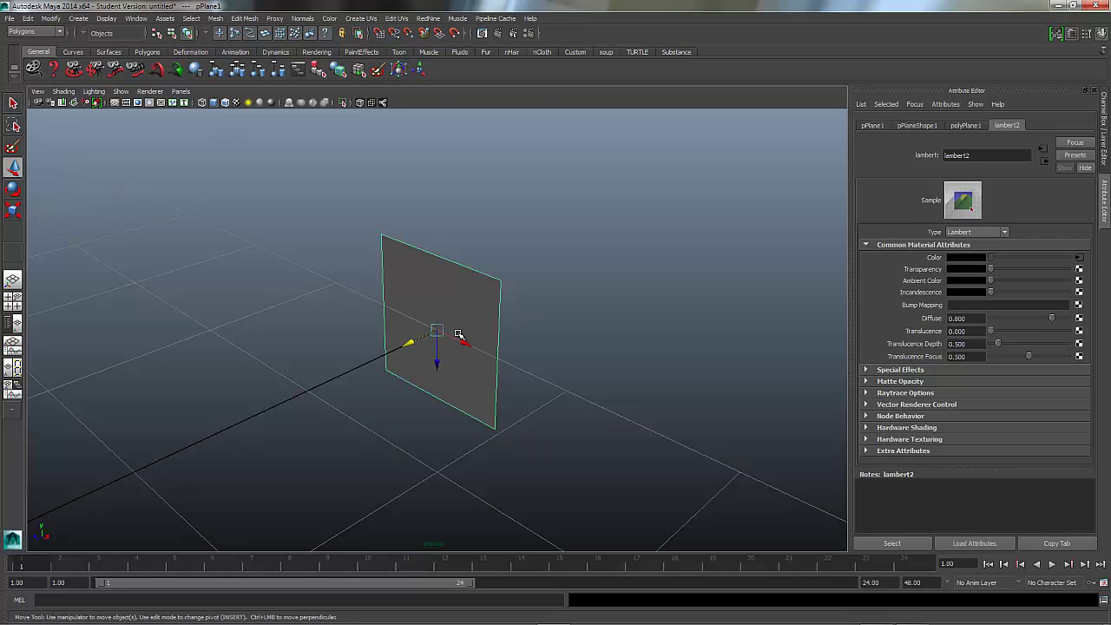
key(6)
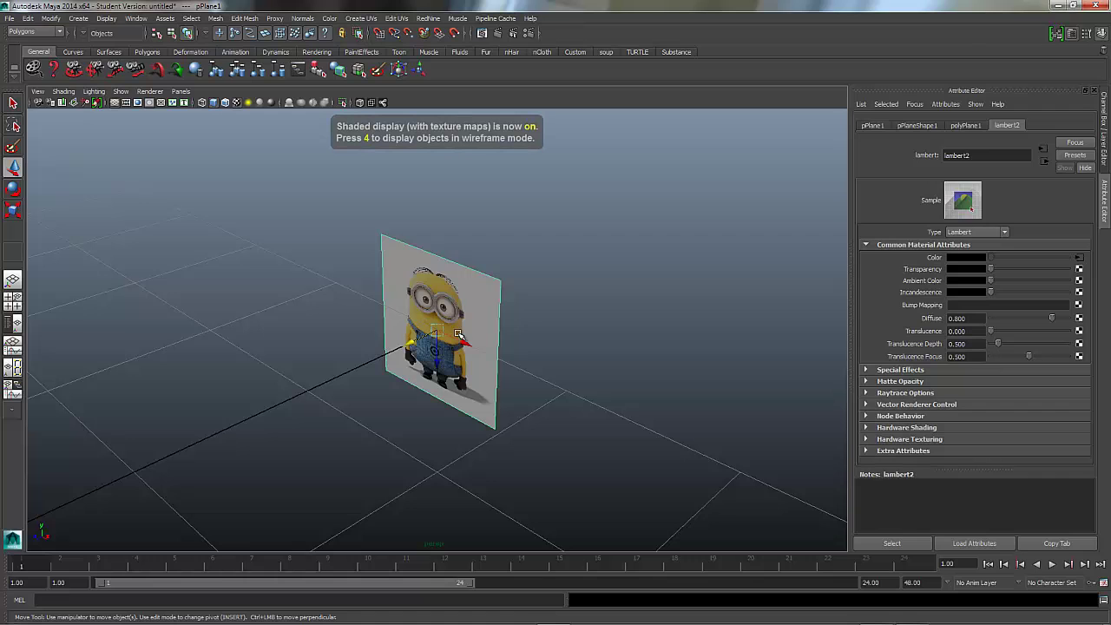
Scale the reference plane up uniformly to about 15.5.
scroll(491, 300, down, 5)
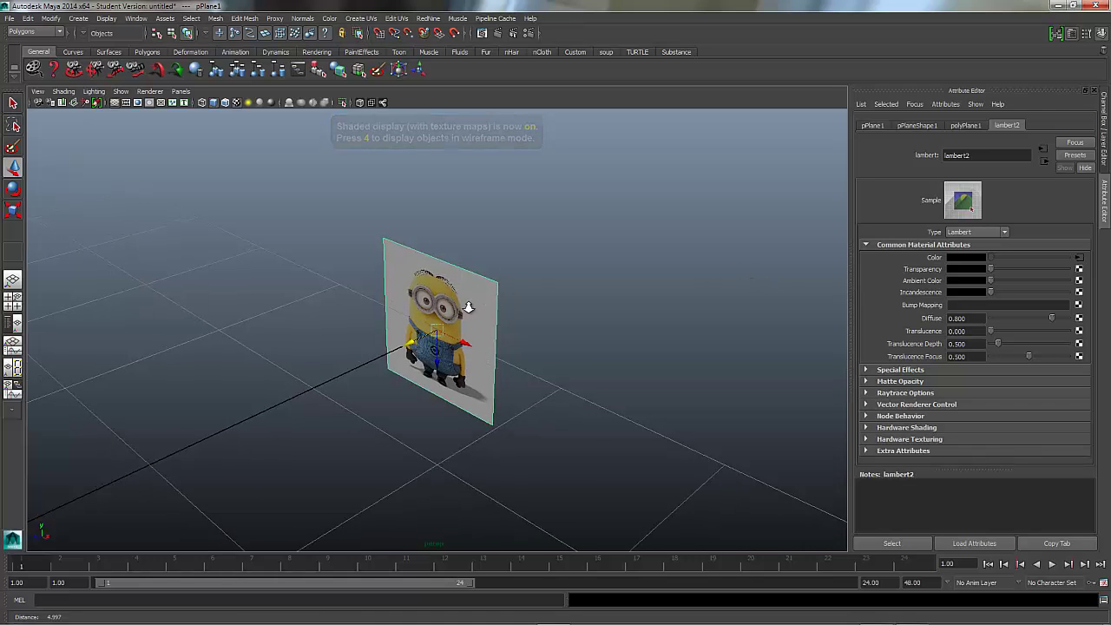
scroll(587, 310, down, 3)
alt+drag(530, 269, 425, 360)
alt+right_drag(426, 360, 640, 313)
alt+middle_drag(604, 309, 518, 369)
key(r)
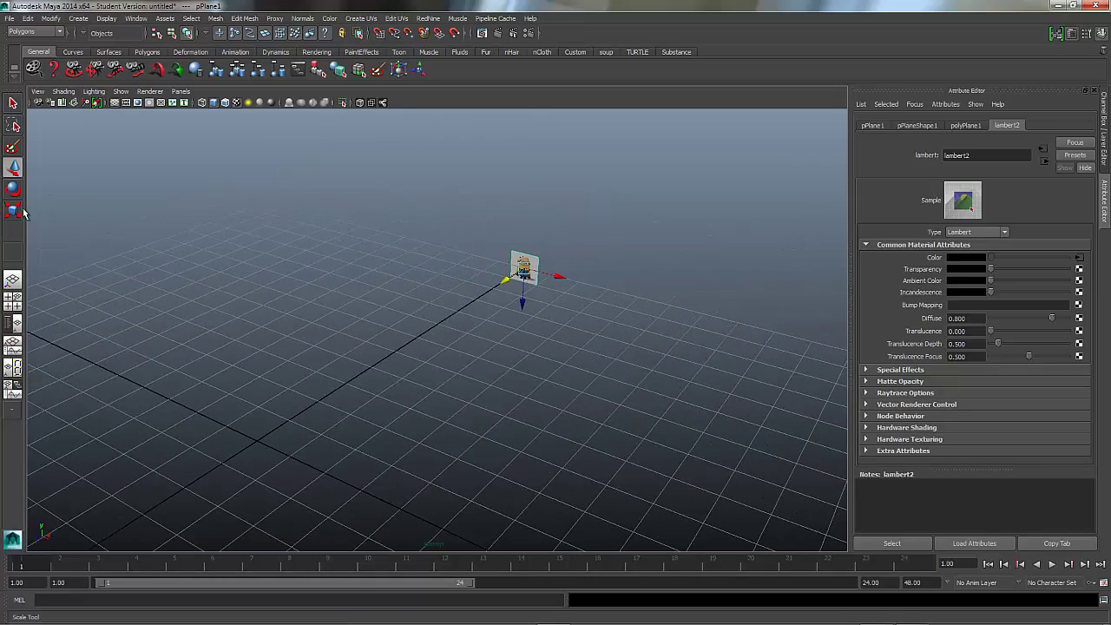
drag(522, 268, 690, 238)
alt+right_drag(690, 238, 312, 306)
alt+drag(312, 306, 431, 335)
scroll(391, 291, up, 3)
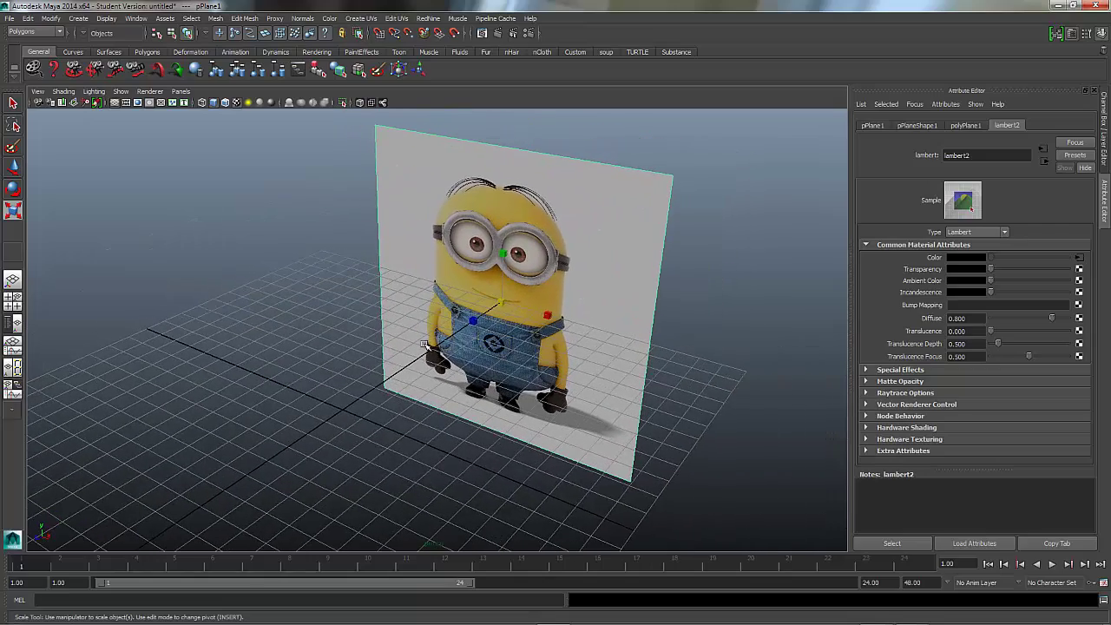
Switch to the orthographic front view and narrow the plane slightly along its width to correct the minion's proportions.
click(181, 91)
mouse_move(217, 124)
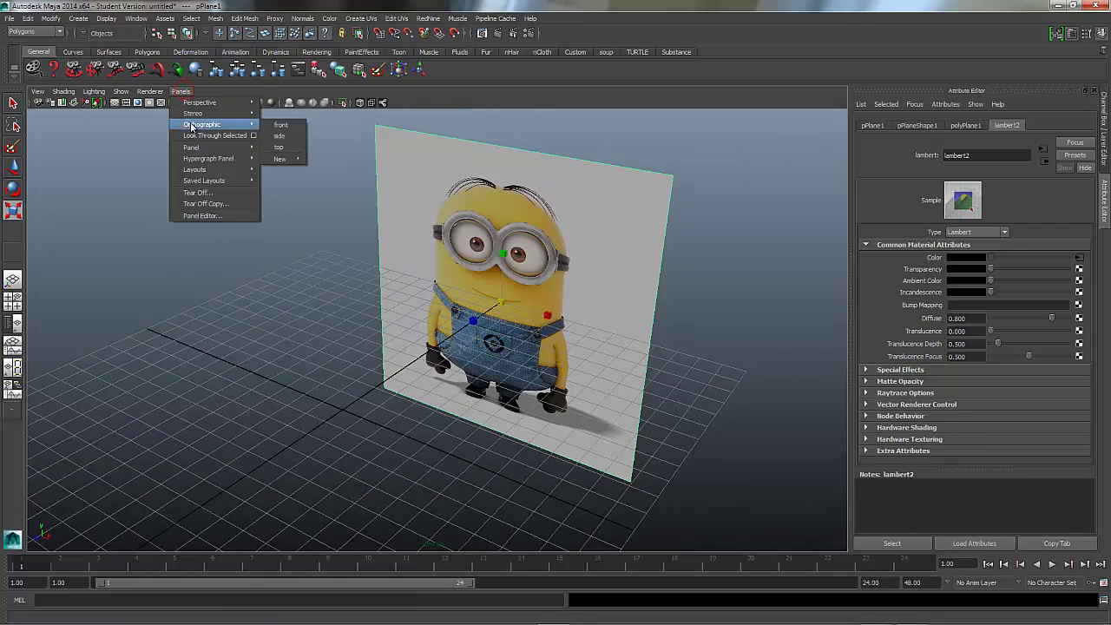
click(281, 124)
scroll(607, 307, down, 2)
scroll(599, 303, up, 3)
scroll(596, 303, down, 1)
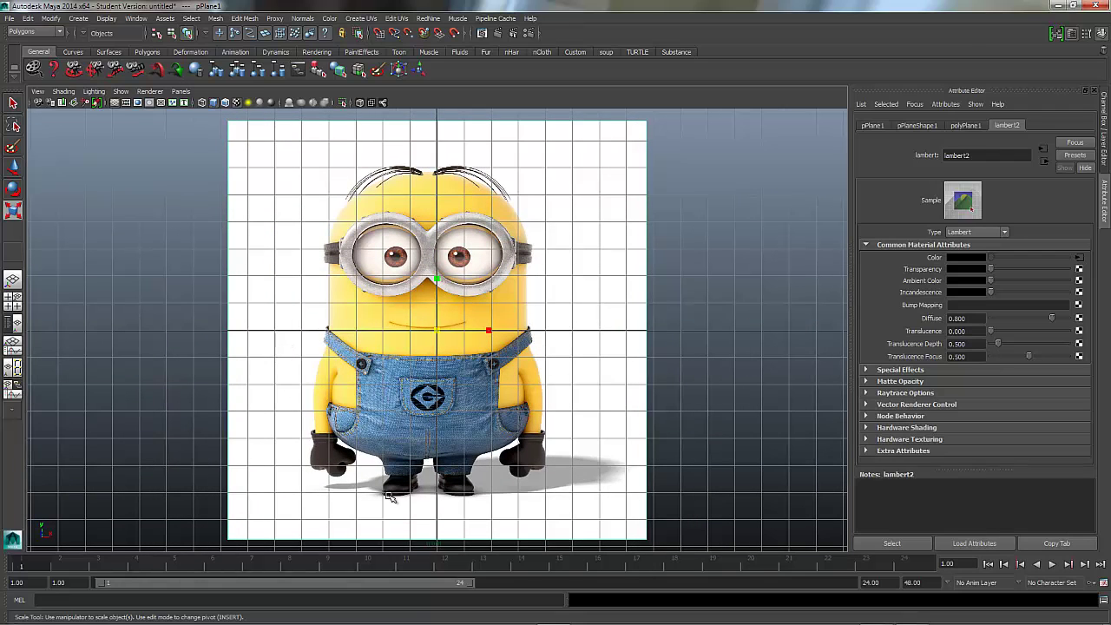
drag(490, 330, 481, 354)
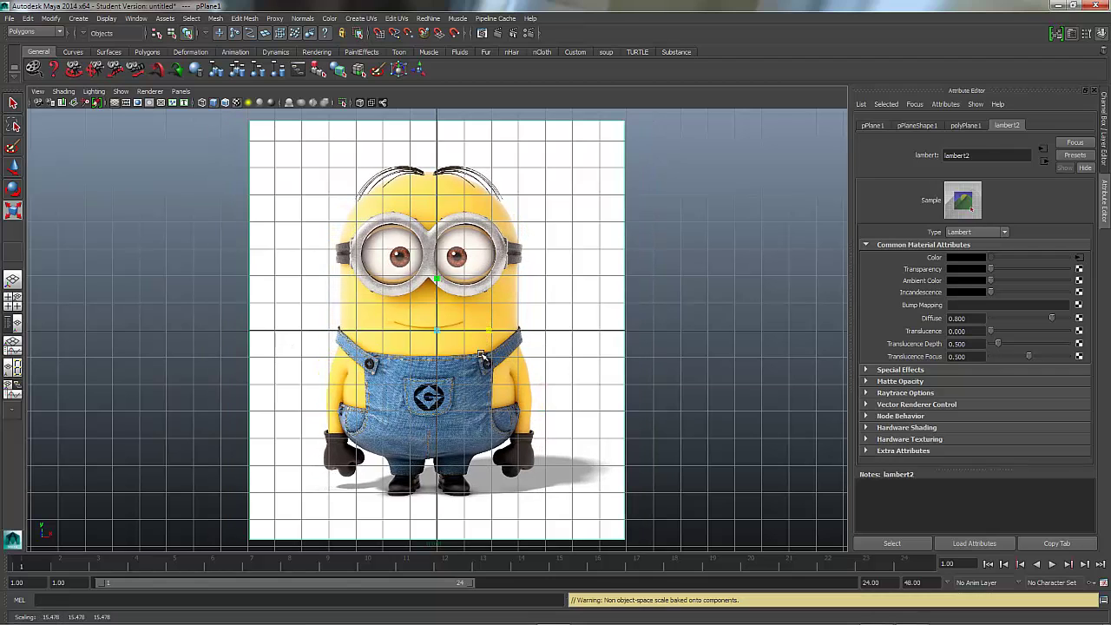
Move the plane up to a Translate Y of about 6.16 so the minion's feet stand on the ground line.
click(13, 166)
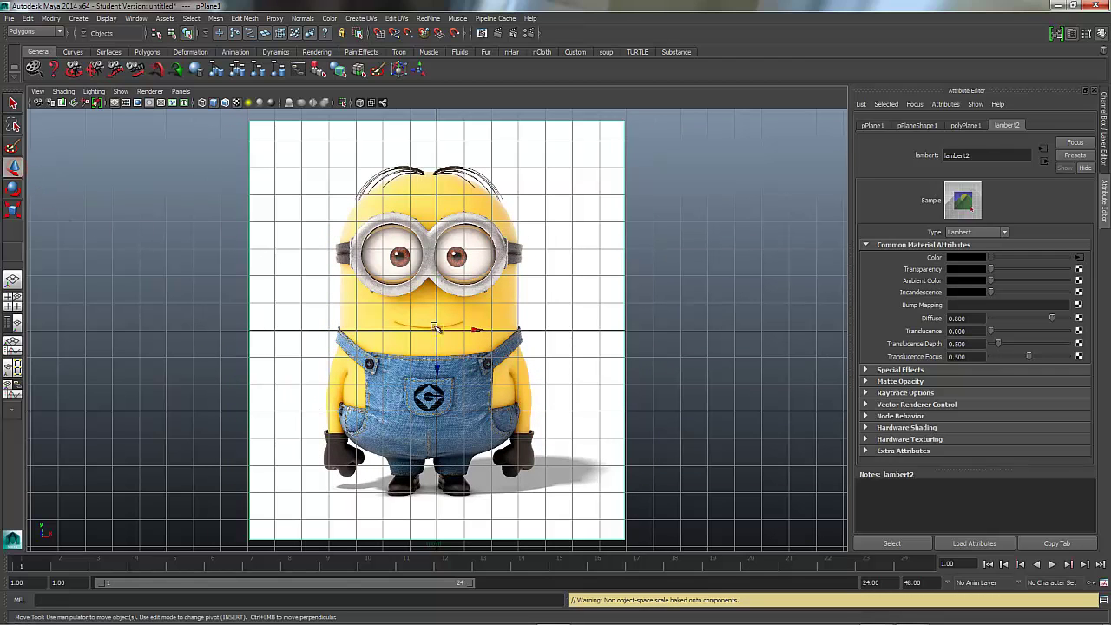
drag(445, 330, 445, 321)
alt+right_drag(446, 321, 453, 382)
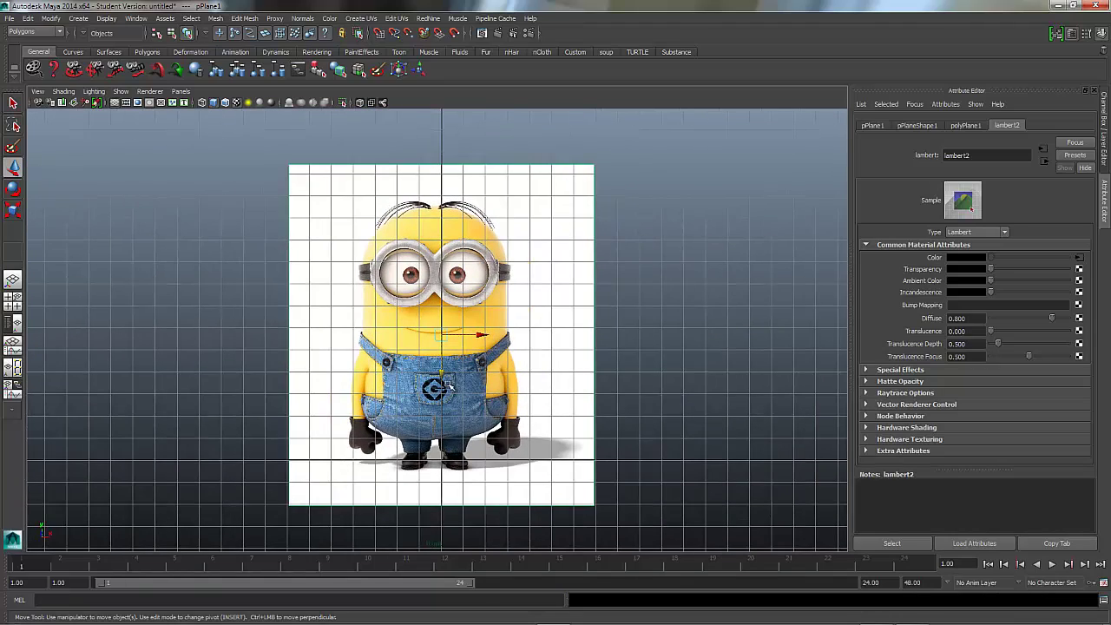
drag(440, 372, 443, 360)
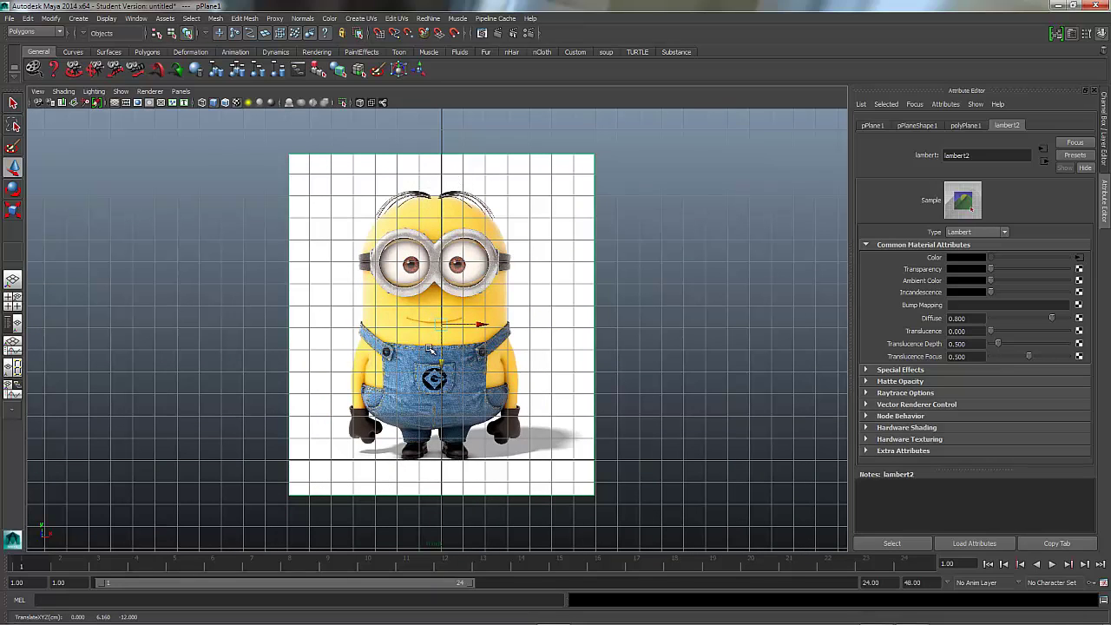
Shift the plane to a Translate X of about 0.34 so the minion is centred on the vertical axis.
drag(484, 328, 487, 328)
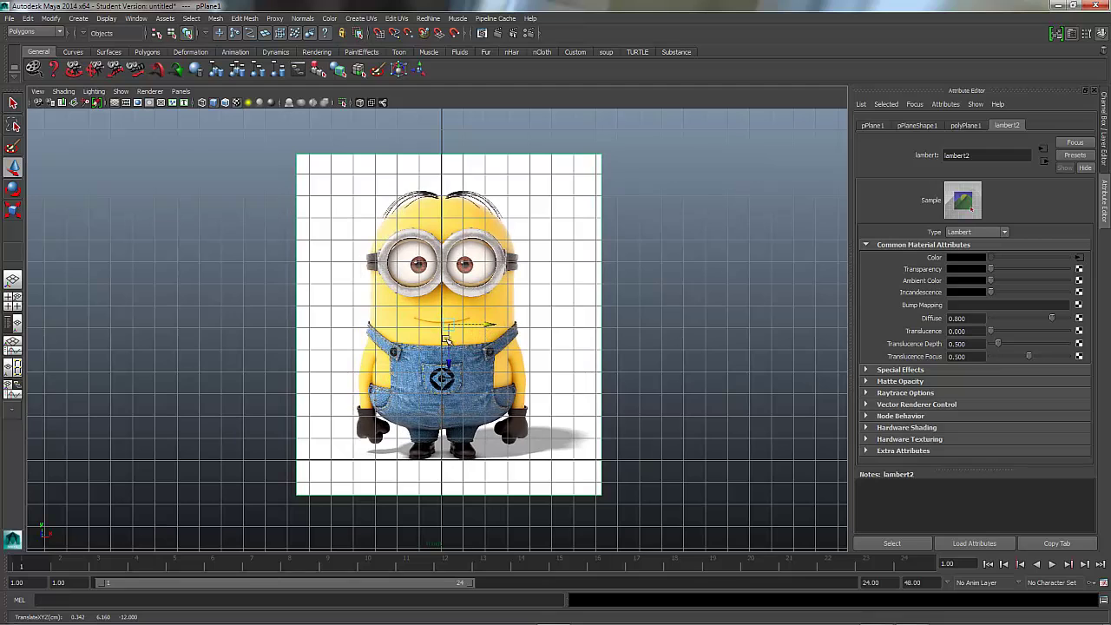
drag(488, 326, 490, 325)
key(ctrl+z)
alt+right_drag(350, 443, 665, 371)
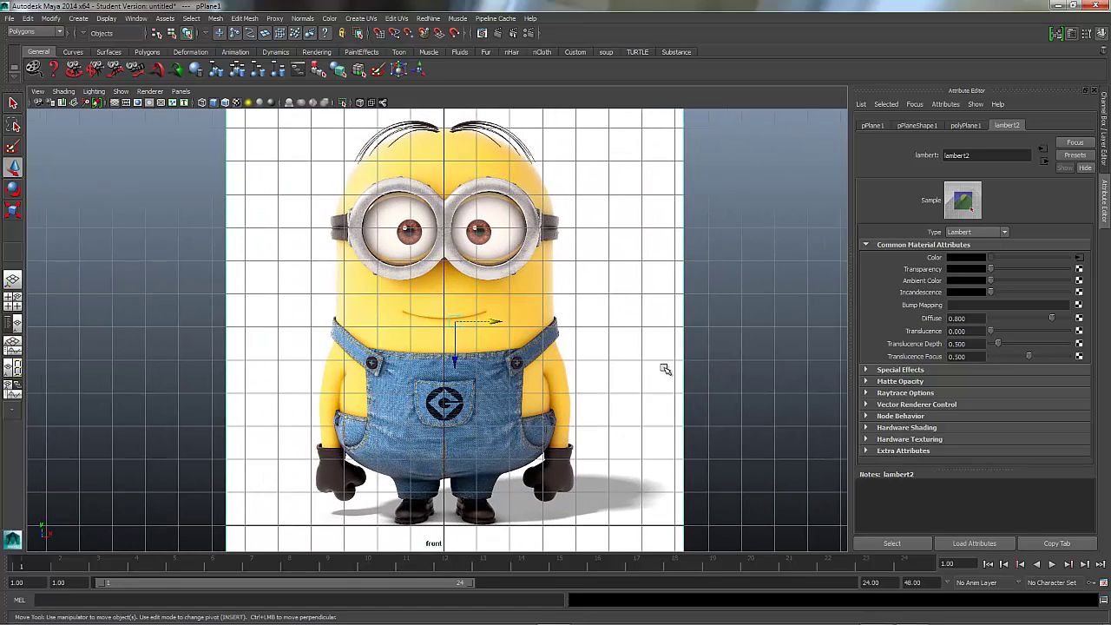
Switch the viewport back to the perspective view and frame the plane with the grid.
click(180, 91)
mouse_move(217, 102)
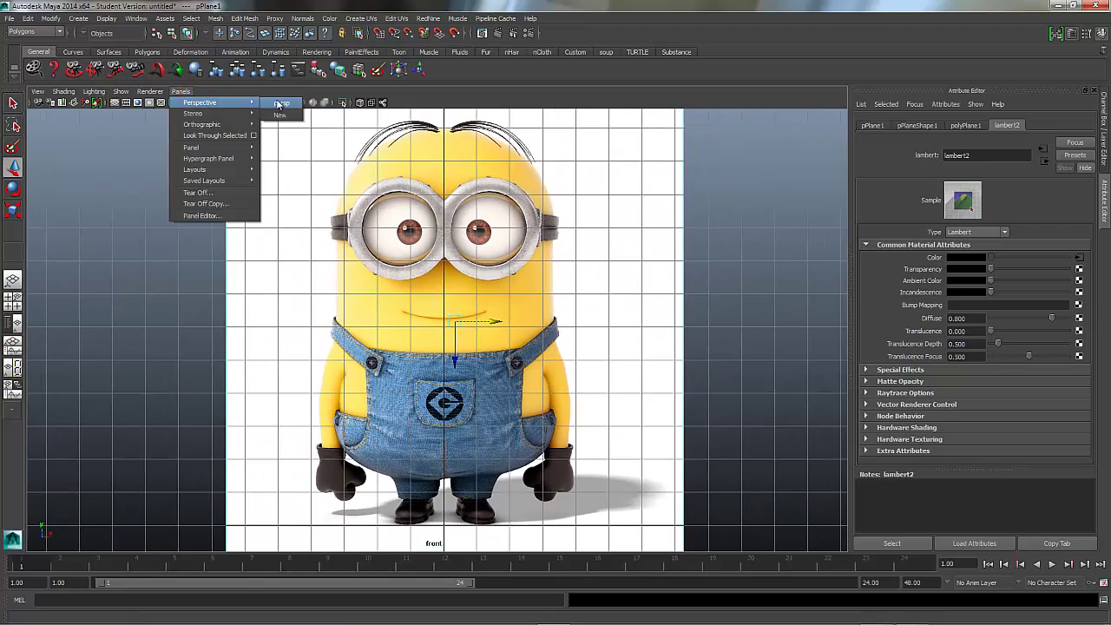
click(279, 103)
alt+right_drag(585, 258, 364, 293)
alt+drag(364, 294, 329, 370)
Select the reference plane and create a display layer from it.
click(330, 370)
click(548, 296)
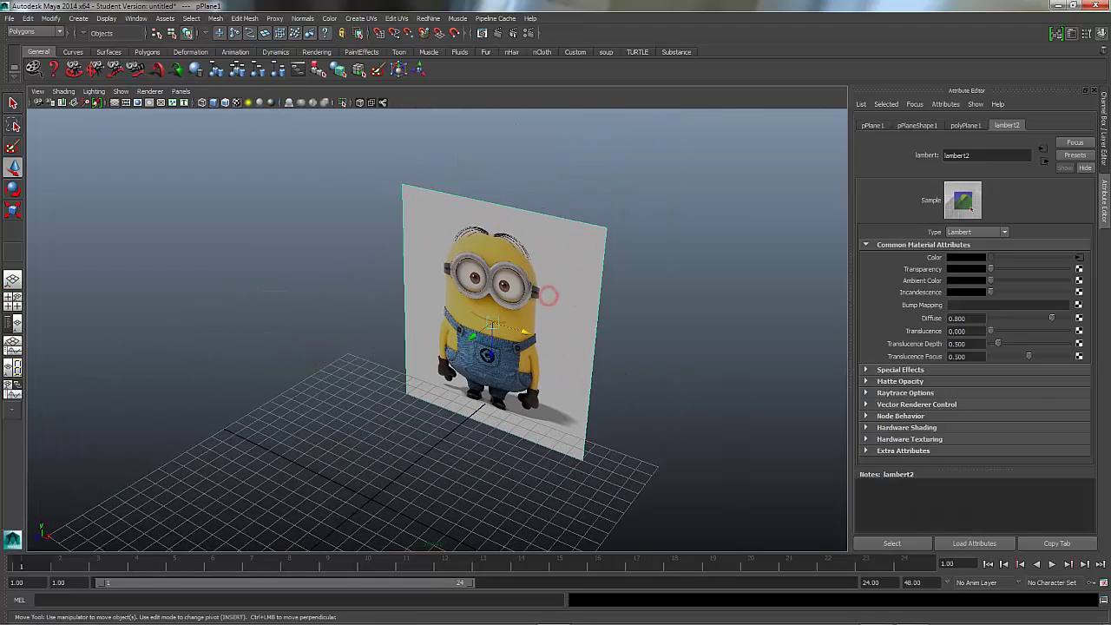
click(1103, 149)
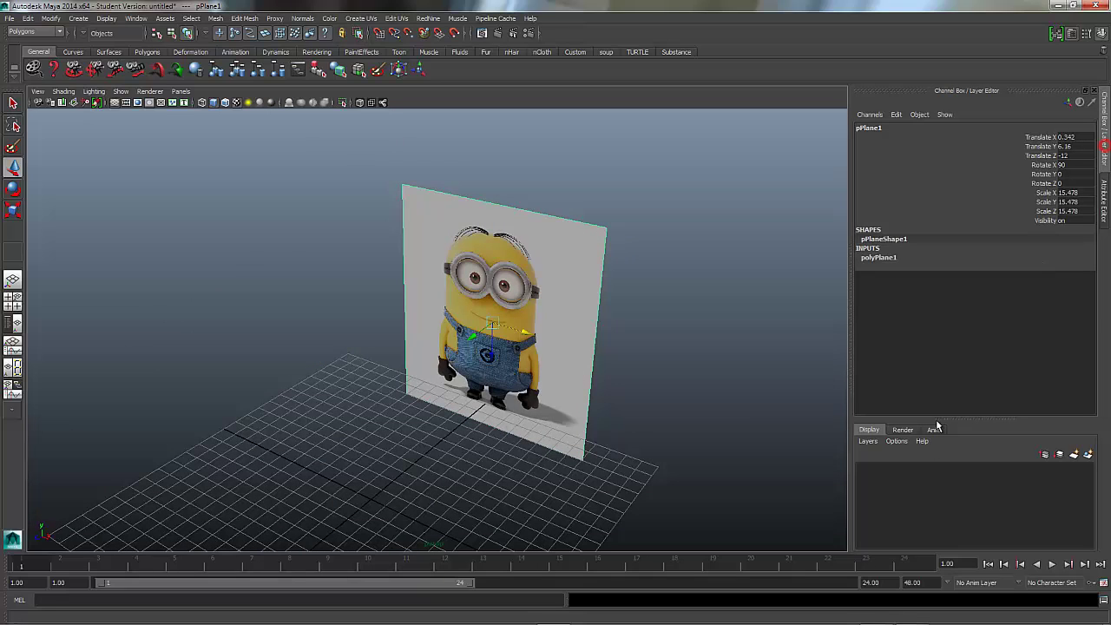
click(867, 443)
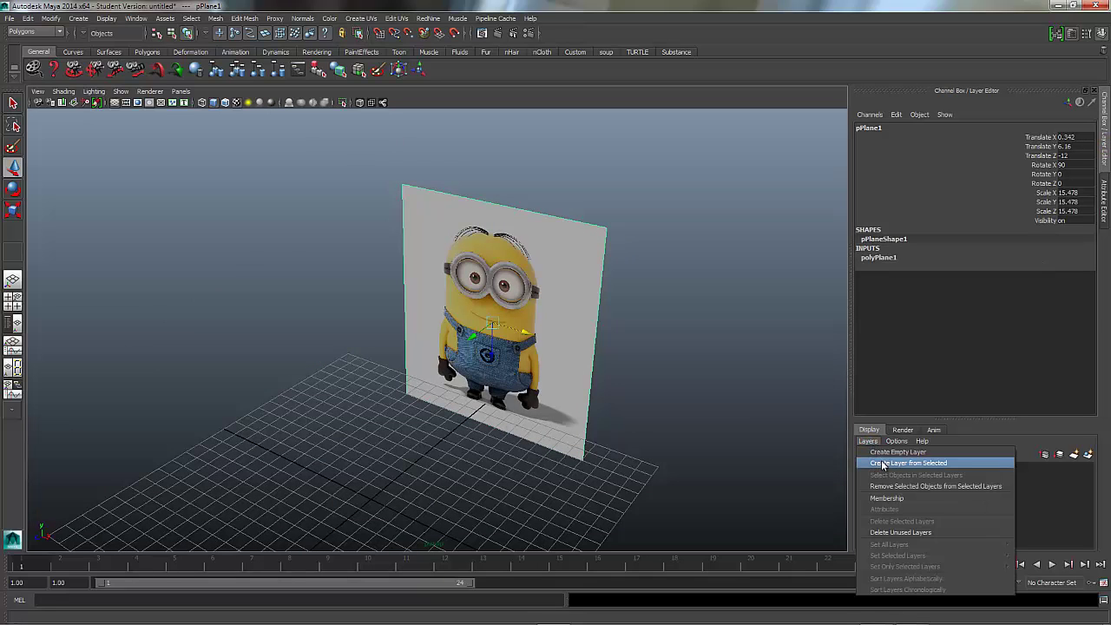
click(882, 463)
Toggle the new layer's visibility off and on to test hiding the plane.
click(867, 469)
click(867, 470)
click(865, 469)
click(866, 469)
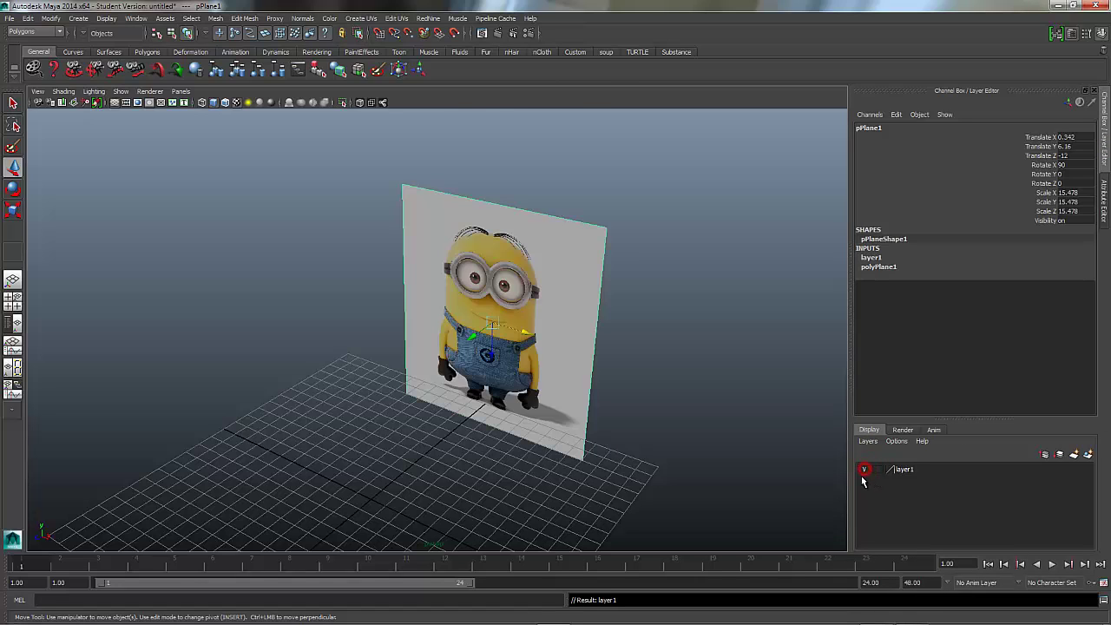
Set the layer's display type to Reference and test whether the plane can be selected in the viewport.
click(877, 469)
click(877, 469)
click(673, 352)
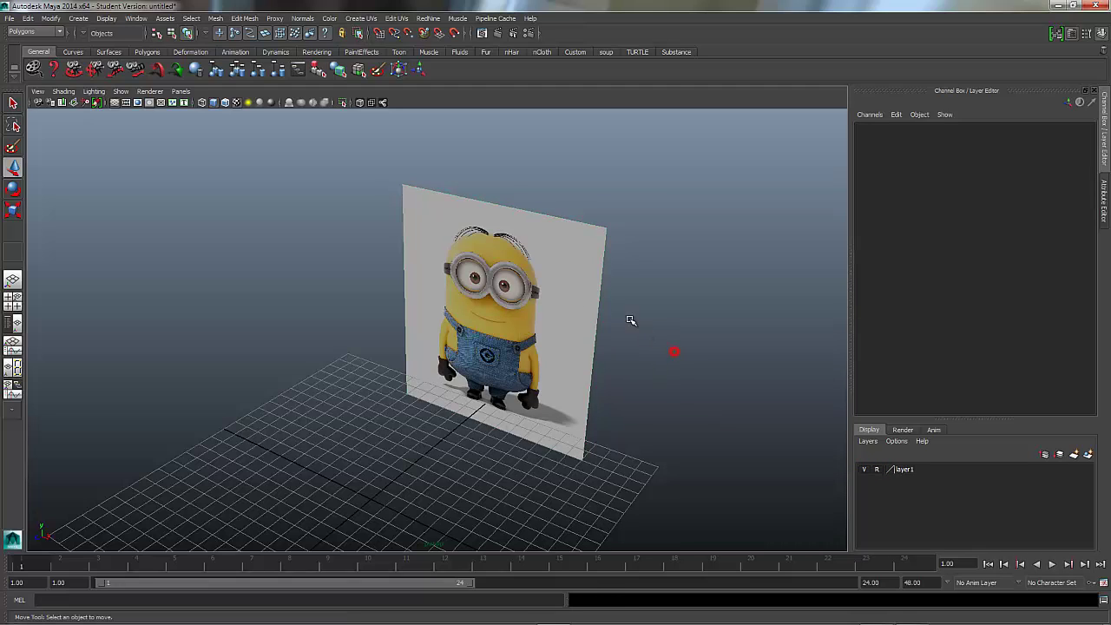
click(556, 295)
click(431, 323)
click(557, 310)
click(507, 251)
click(464, 321)
Rename the display layer to REF_IMAGE and save the change.
click(901, 503)
double_click(905, 470)
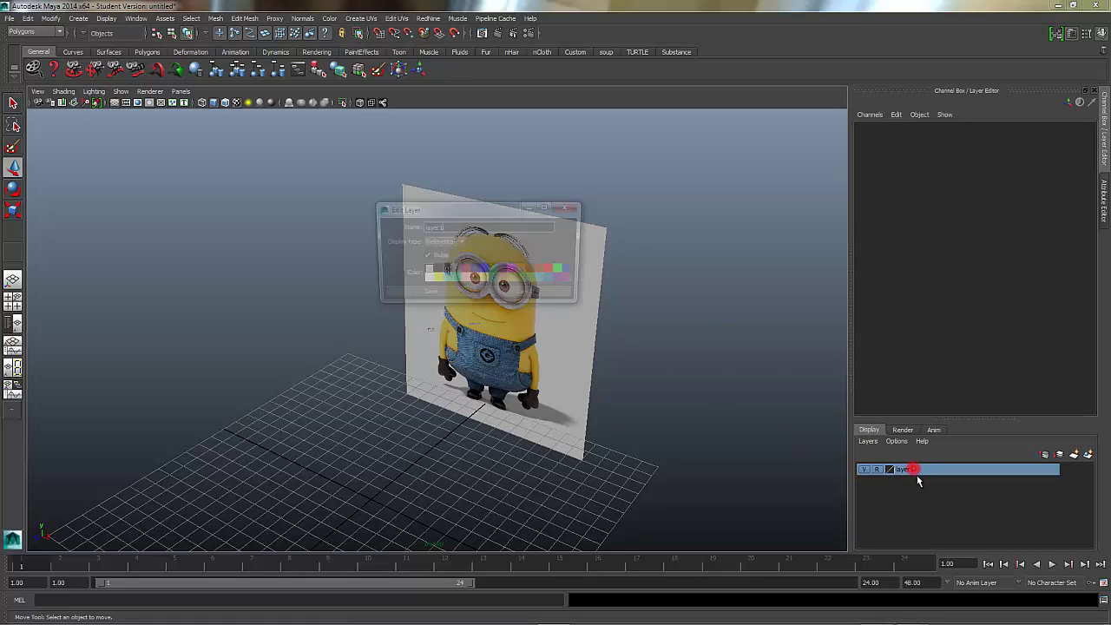
double_click(447, 227)
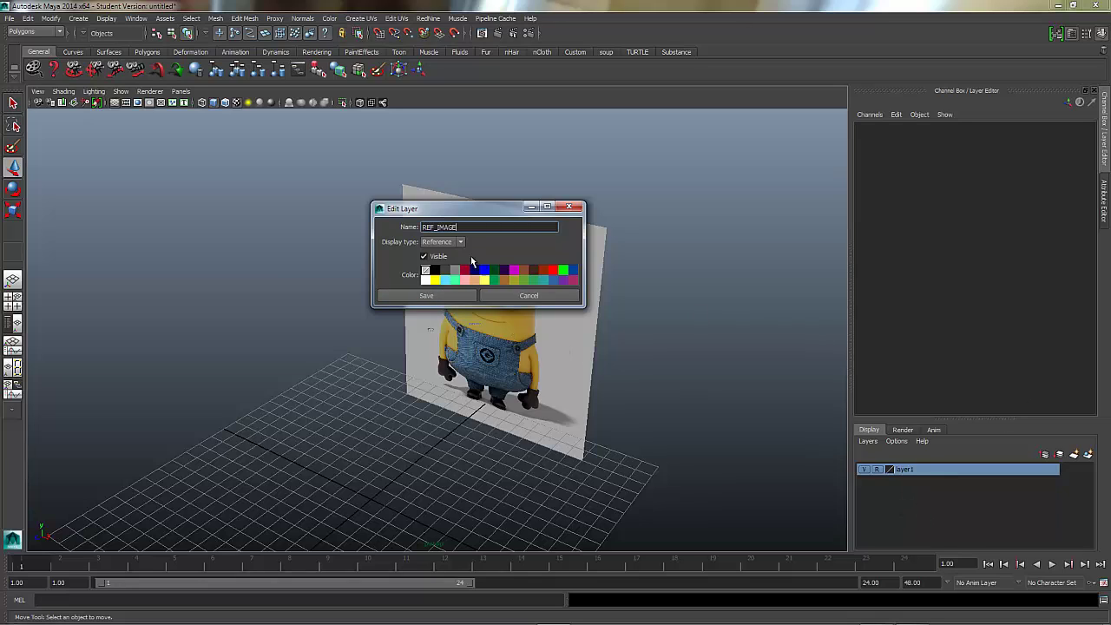
click(429, 296)
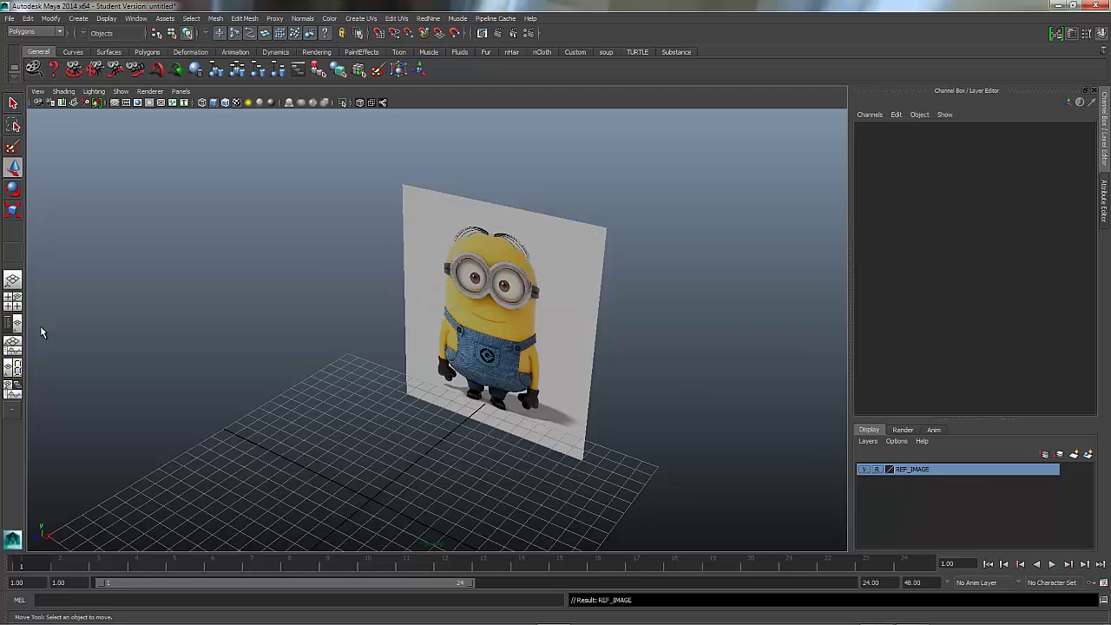
Change the workspace layout to show the Outliner beside the perspective view.
alt+right_drag(532, 327, 356, 343)
alt+drag(356, 342, 381, 320)
click(5, 323)
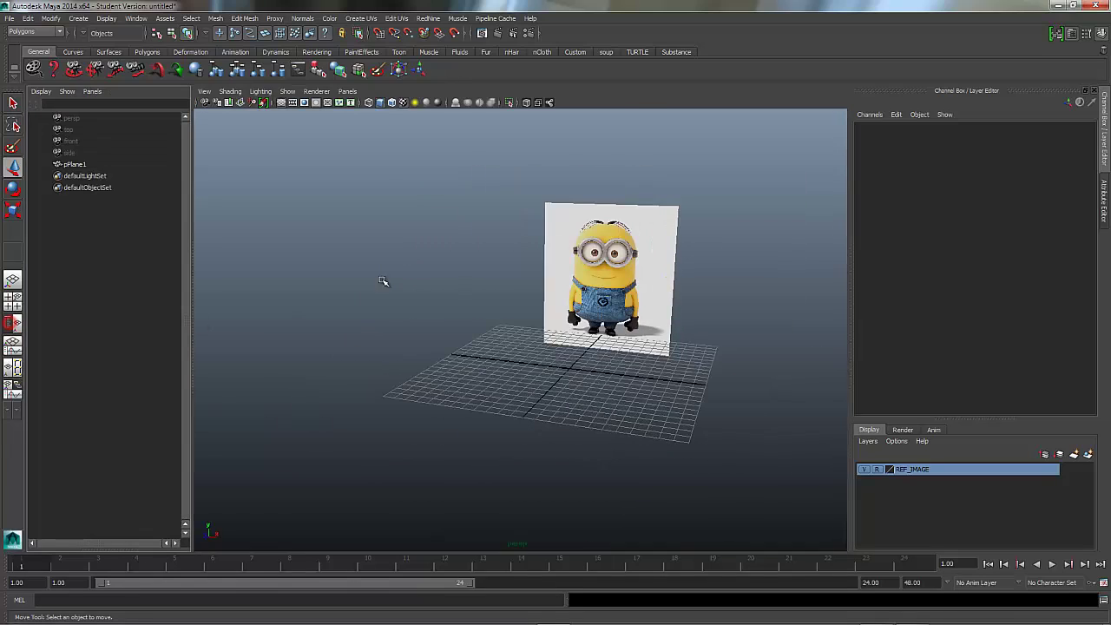
Rename the image plane object to ref_image and toggle the REF_IMAGE layer's visibility off and on.
click(81, 164)
double_click(82, 165)
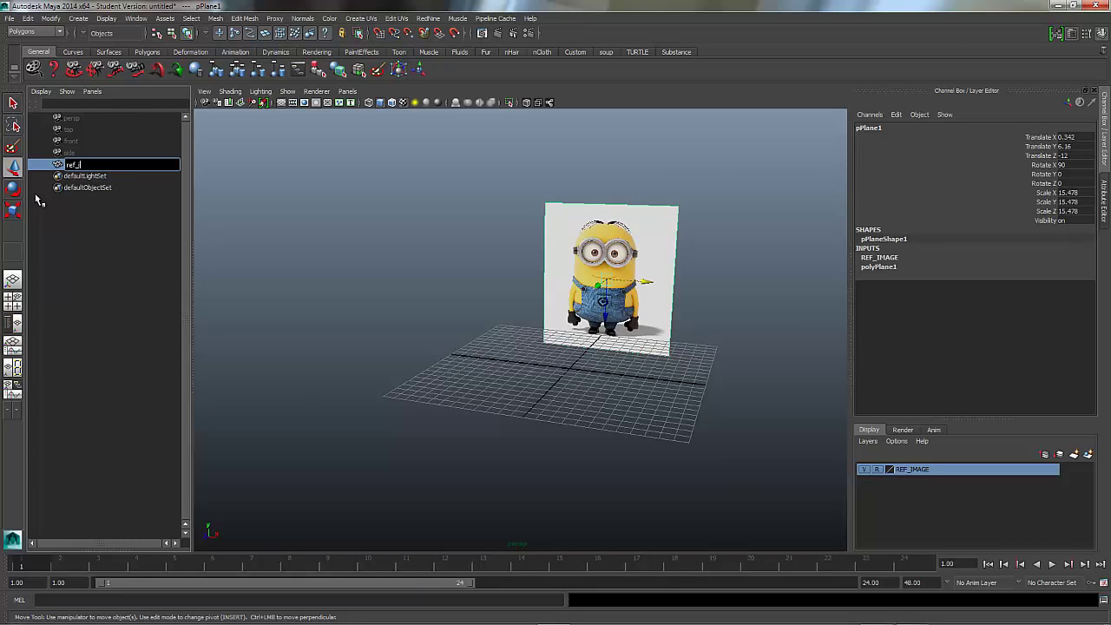
key(Return)
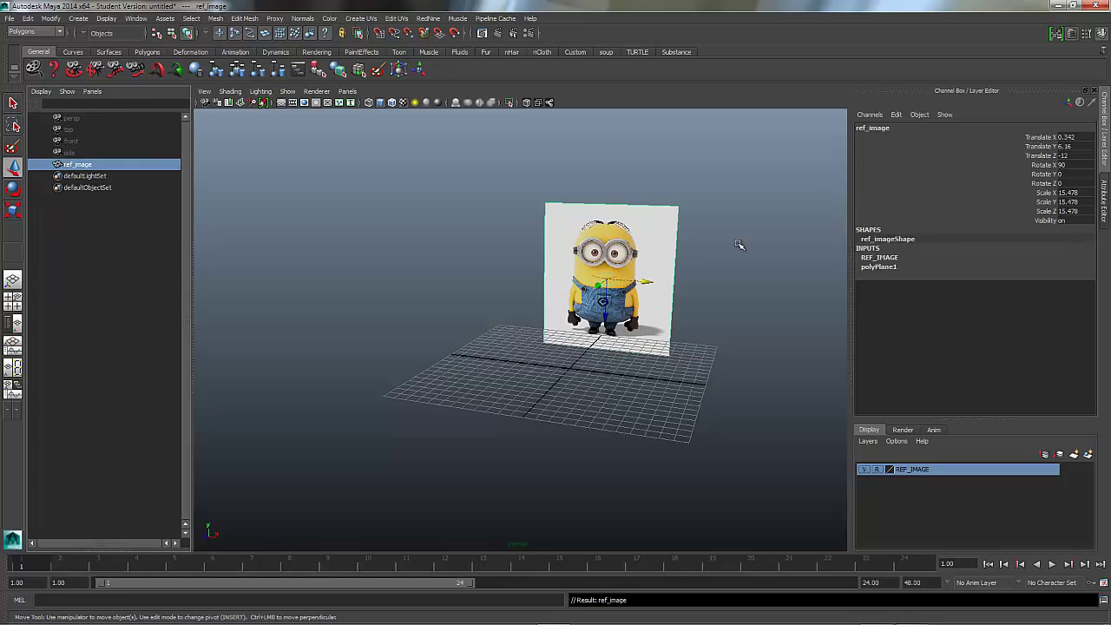
click(861, 469)
click(862, 469)
Switch the perspective viewport to the front orthographic view and frame the whole reference image.
scroll(471, 352, up, 5)
alt+drag(441, 322, 594, 310)
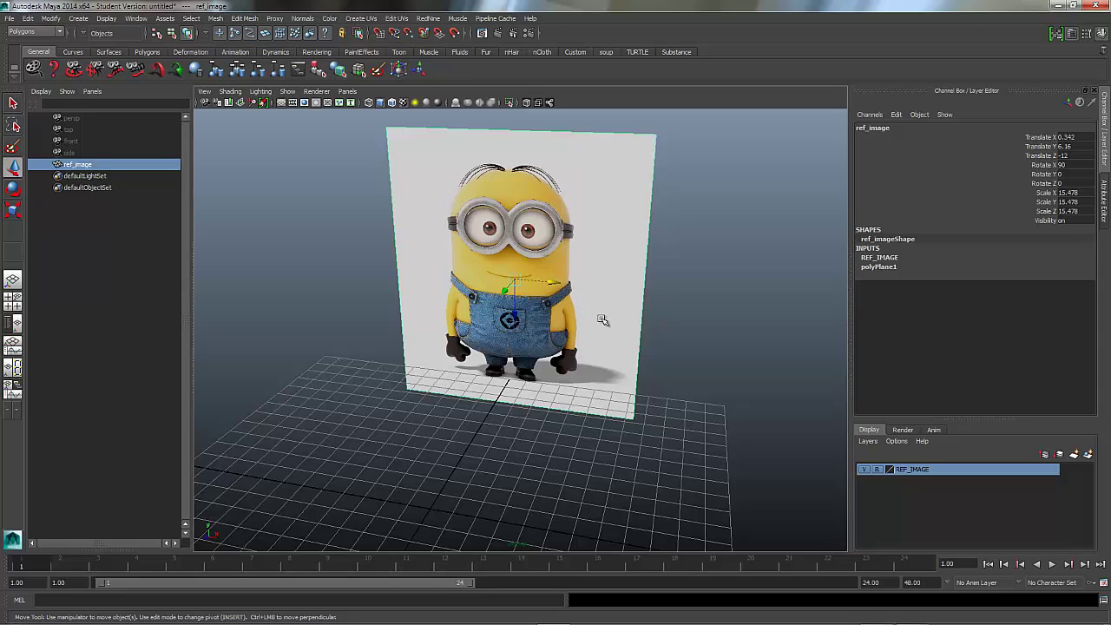
click(347, 91)
mouse_move(373, 124)
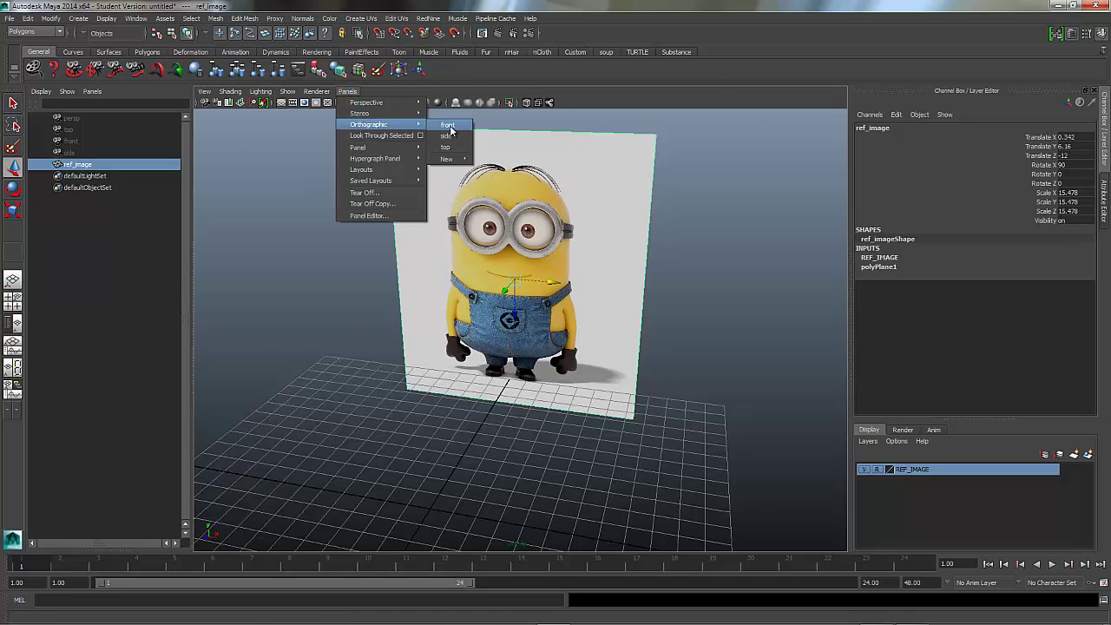
click(449, 126)
alt+right_drag(677, 310, 373, 318)
mouse_move(677, 295)
alt+right_down()
mouse_move(720, 298)
mouse_move(489, 309)
mouse_move(687, 305)
alt+right_up()
Create a round-capped polygon cylinder along Y with radius 30, height 45, 40 axis divisions, 20 height divisions and 24 cap divisions.
click(82, 20)
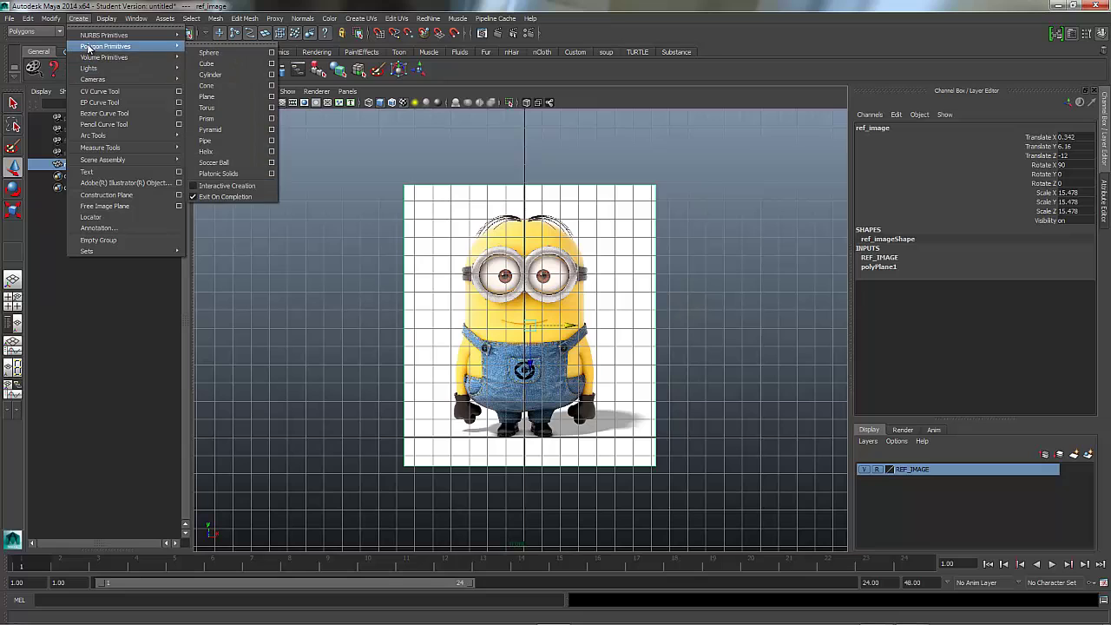
mouse_move(144, 45)
click(272, 75)
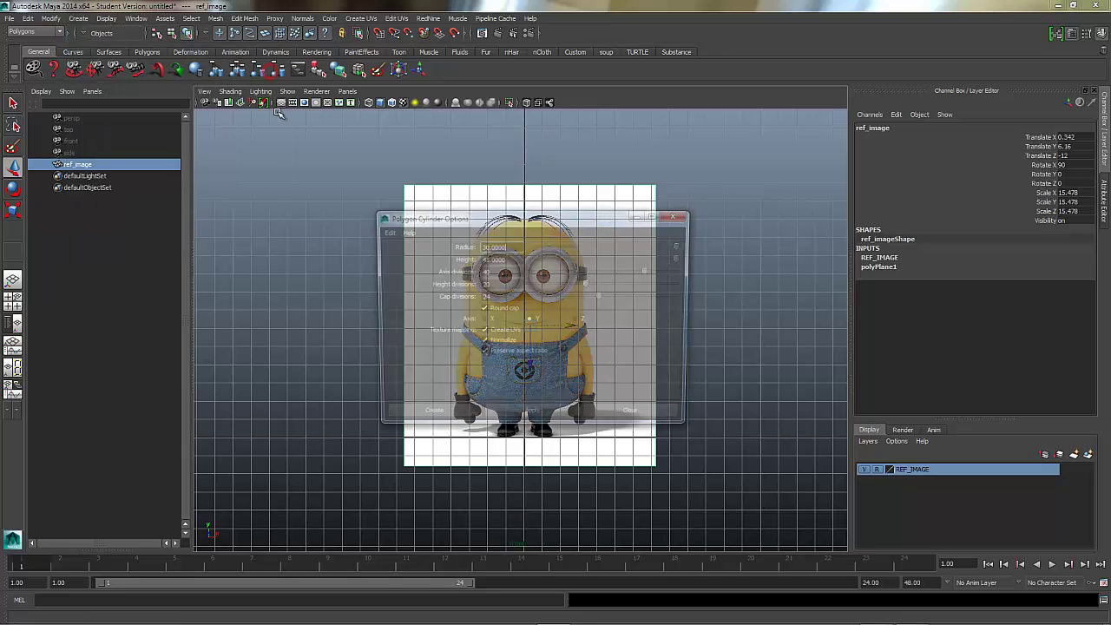
drag(548, 215, 889, 179)
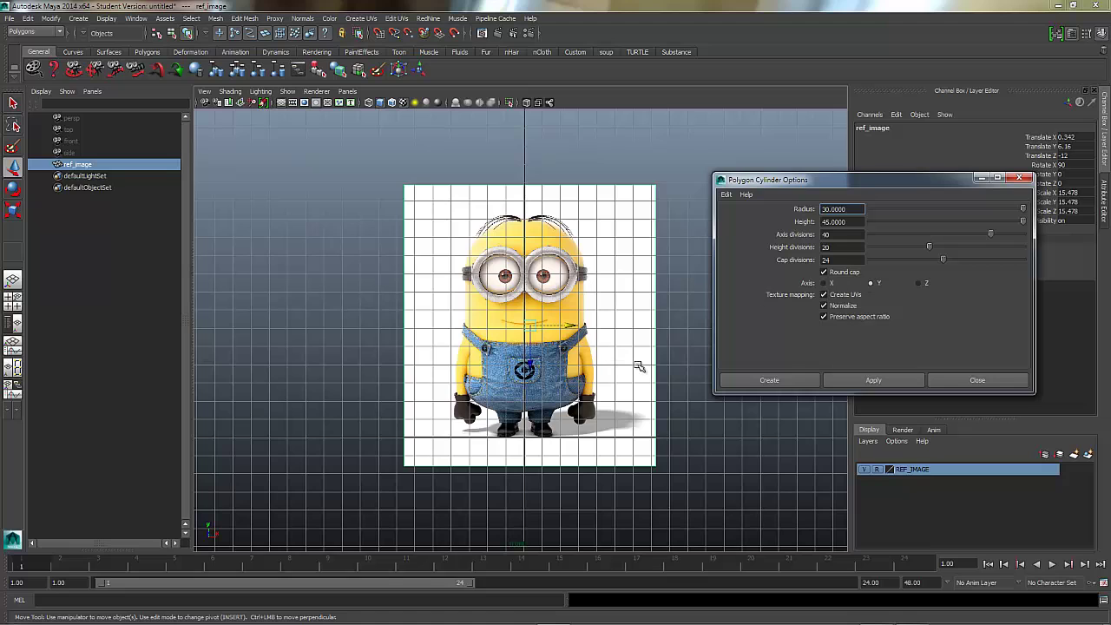
click(775, 384)
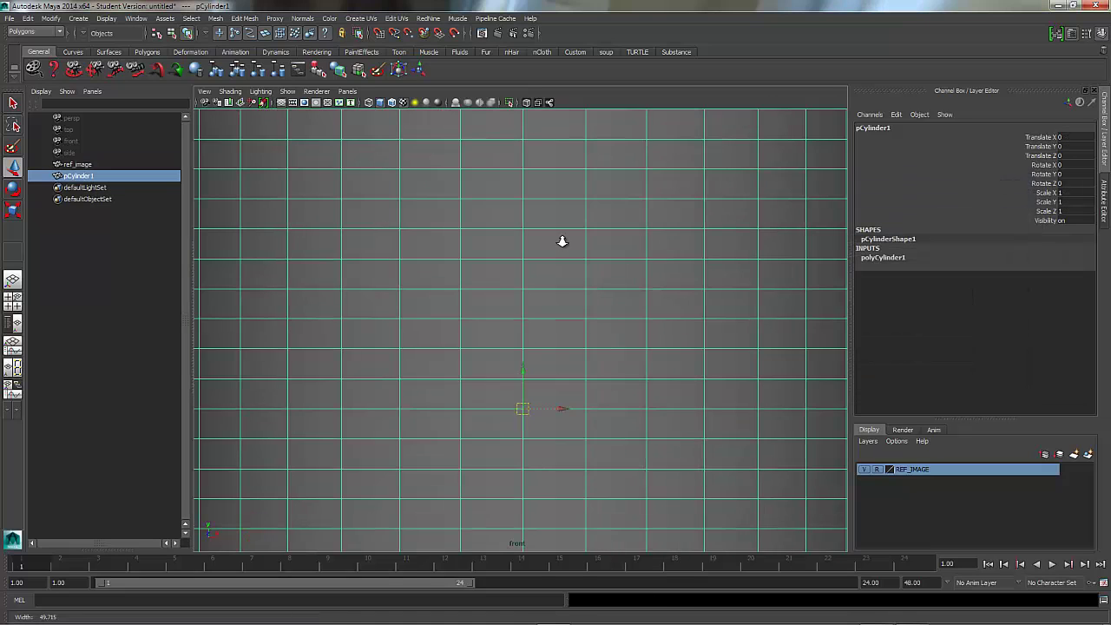
Scale the new cylinder down uniformly to about 0.167 so it is closer to the minion's size.
scroll(599, 240, down, 10)
alt+right_drag(677, 270, 732, 255)
alt+right_drag(506, 290, 640, 234)
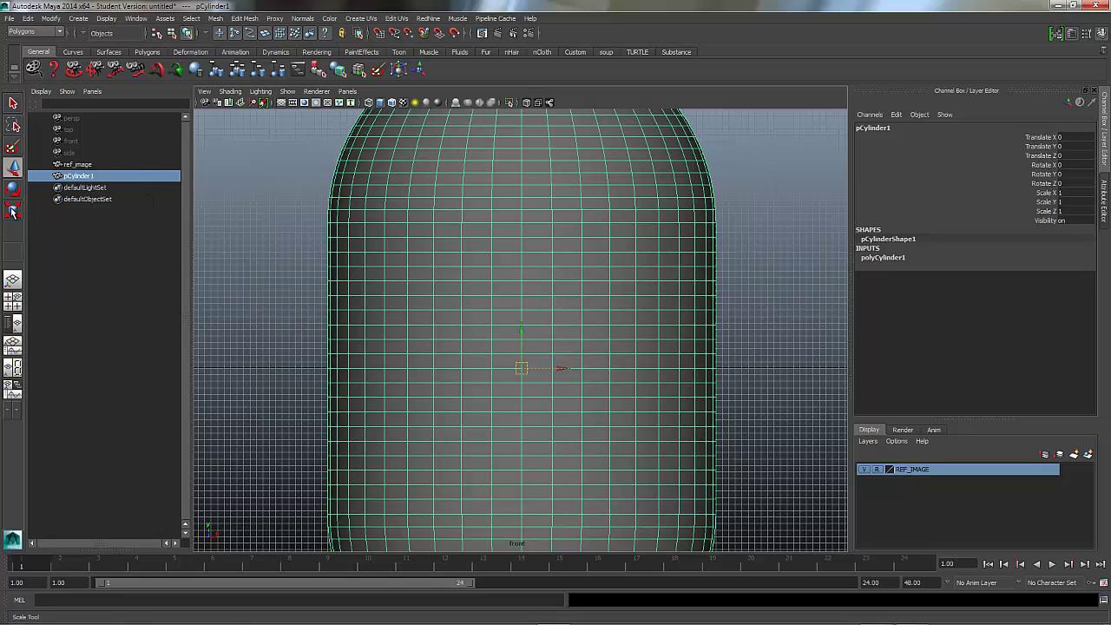
key(r)
drag(521, 368, 469, 404)
drag(512, 372, 421, 419)
alt+right_drag(645, 308, 1095, 231)
alt+middle_drag(529, 348, 486, 304)
alt+right_drag(570, 285, 727, 262)
alt+middle_drag(583, 280, 608, 321)
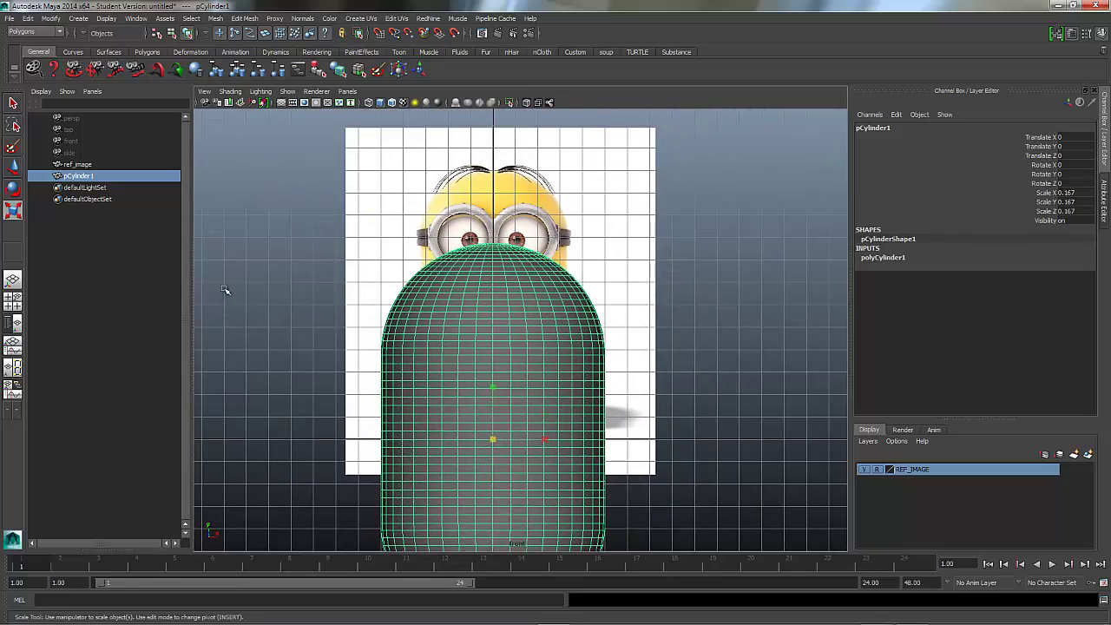
Turn on X-Ray shading in the front view to see the reference image through the cylinder.
click(260, 92)
mouse_move(230, 91)
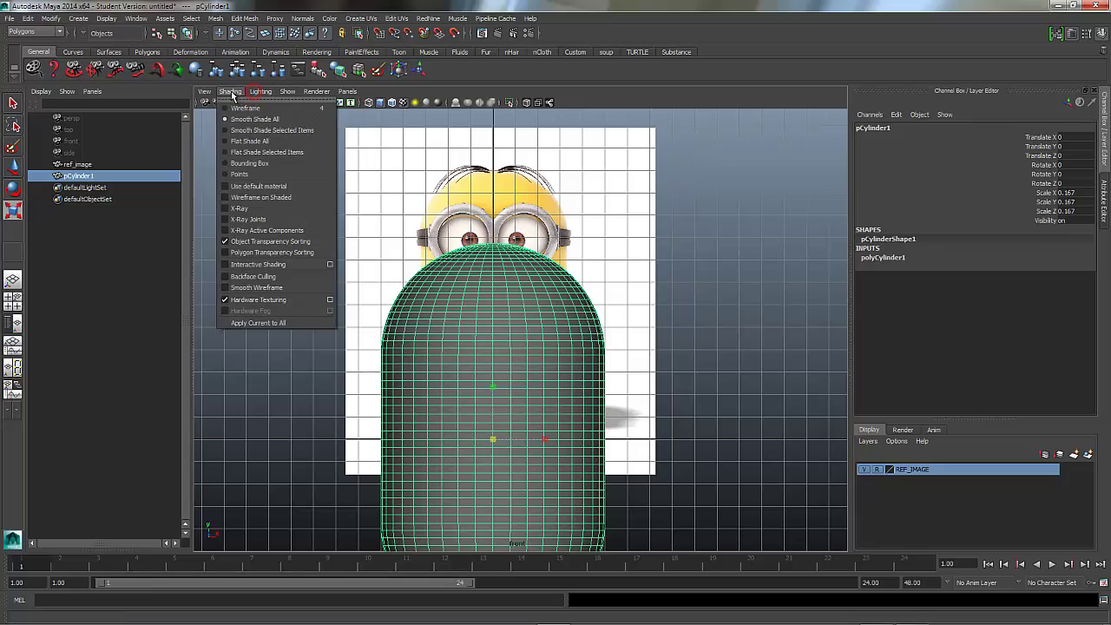
click(239, 209)
alt+right_drag(710, 355, 596, 295)
alt+middle_drag(596, 295, 571, 328)
Shrink the cylinder further and set its Scale X, Y and Z to 0.1.
drag(512, 410, 462, 451)
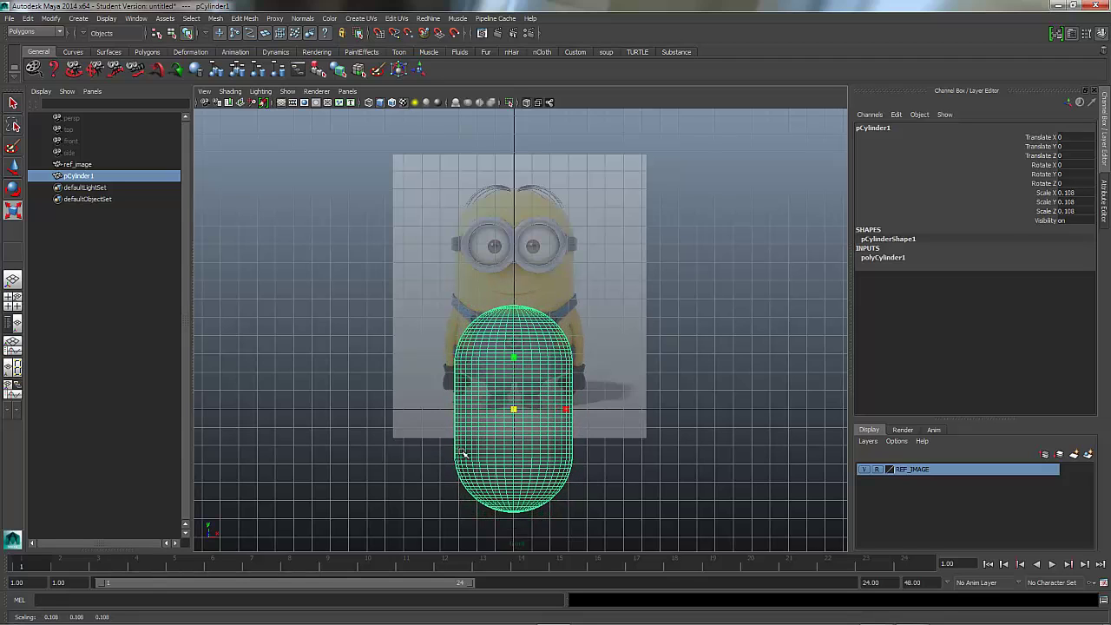
drag(1074, 212, 1080, 199)
key(BackSpace)
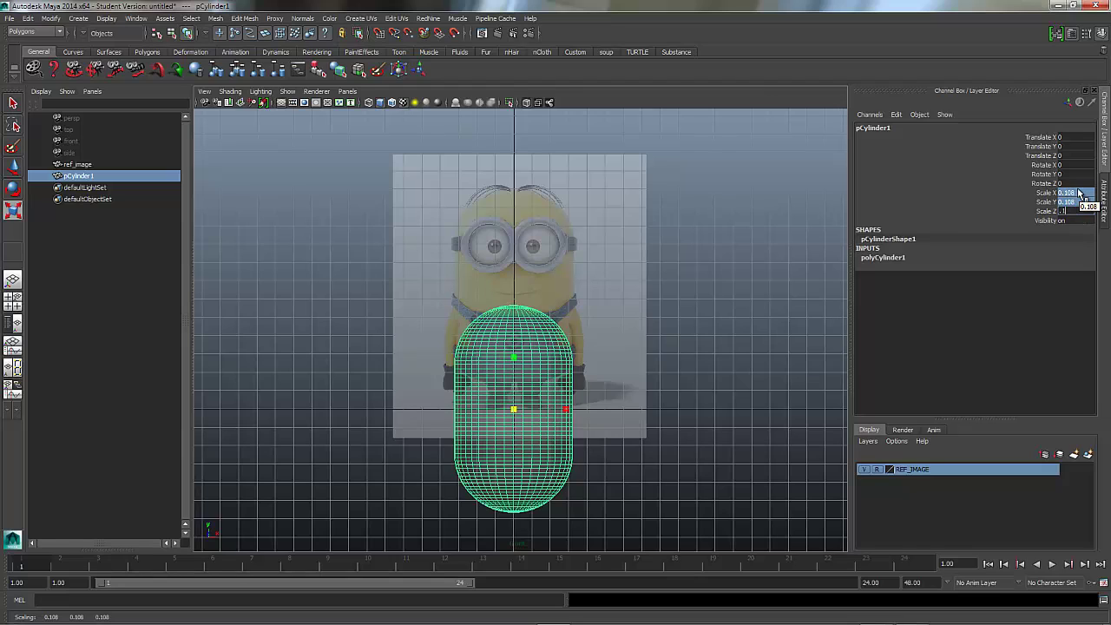
text(.1)
key(Return)
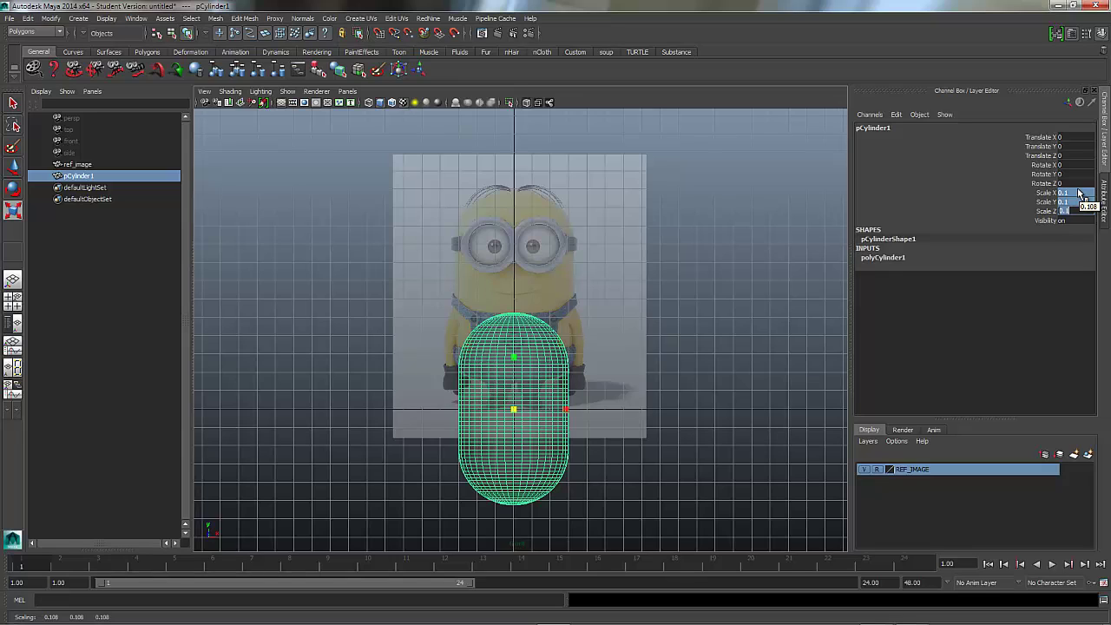
Move the cylinder up over the minion's body to a Translate Y of about 6.76.
click(92, 296)
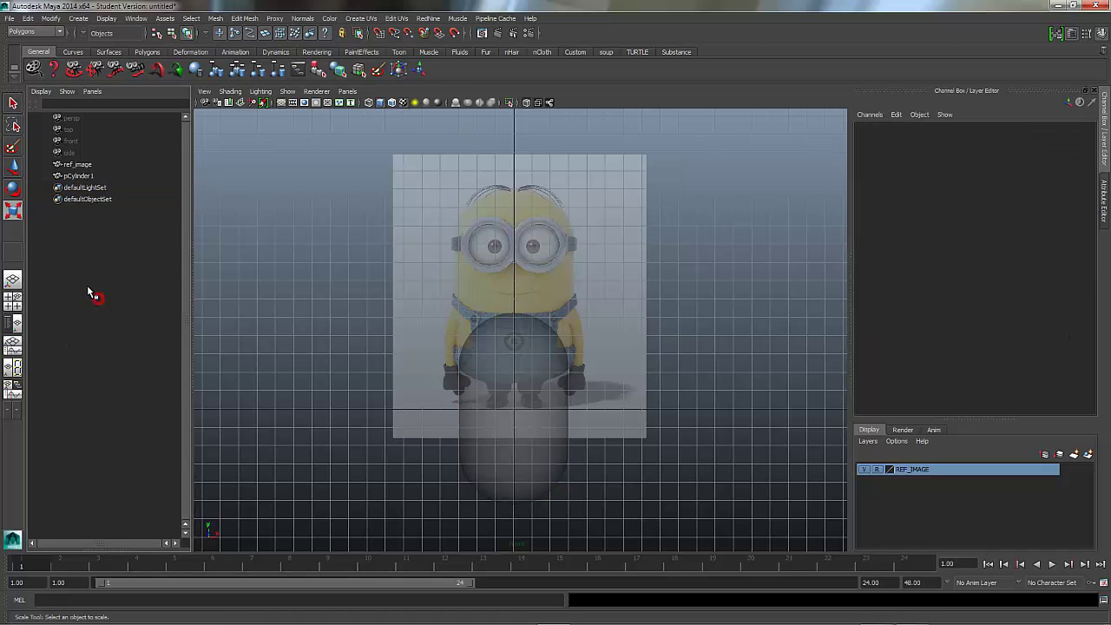
click(77, 175)
key(w)
drag(517, 363, 517, 249)
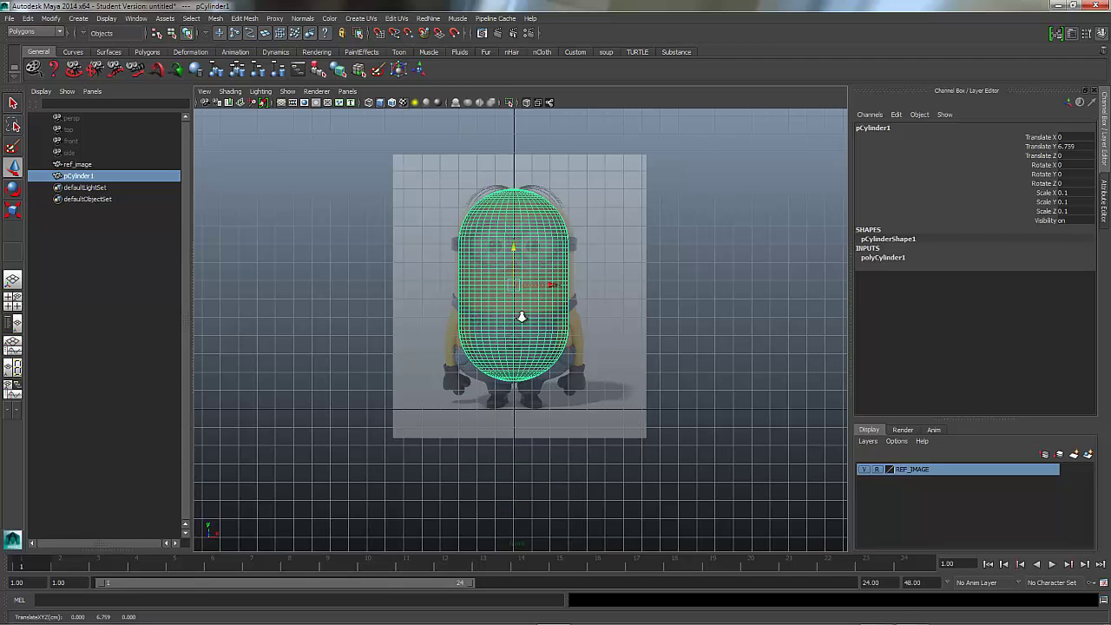
scroll(508, 319, up, 5)
scroll(634, 347, down, 5)
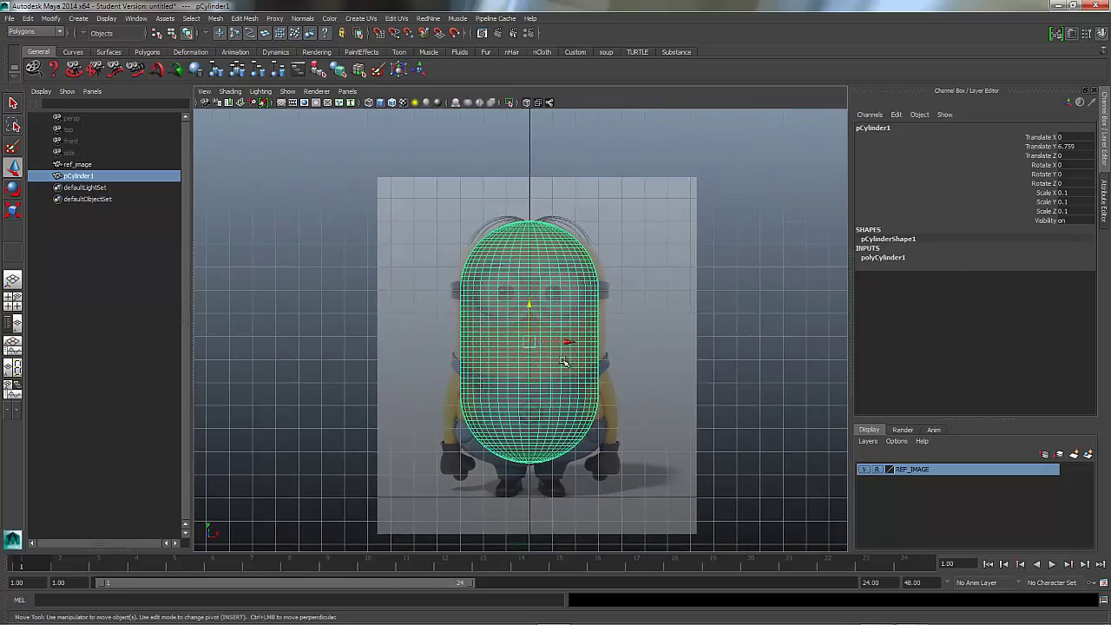
scroll(560, 364, up, 3)
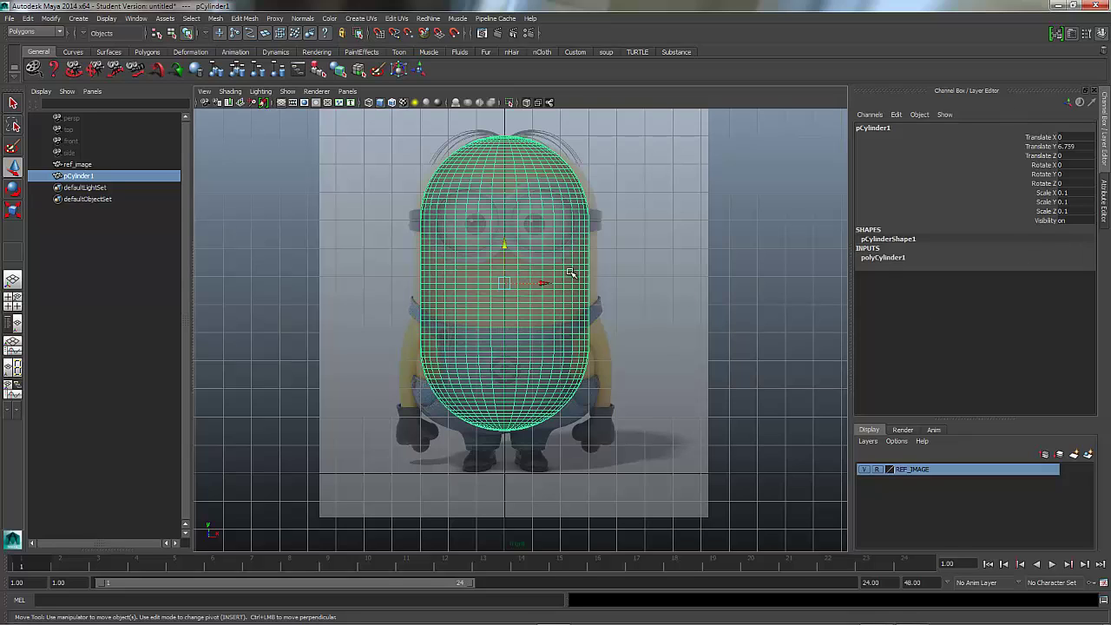
Fit the cylinder to the minion's body by scaling it uniformly to about 0.112 and lowering it to Translate Y of about 6.33.
click(12, 209)
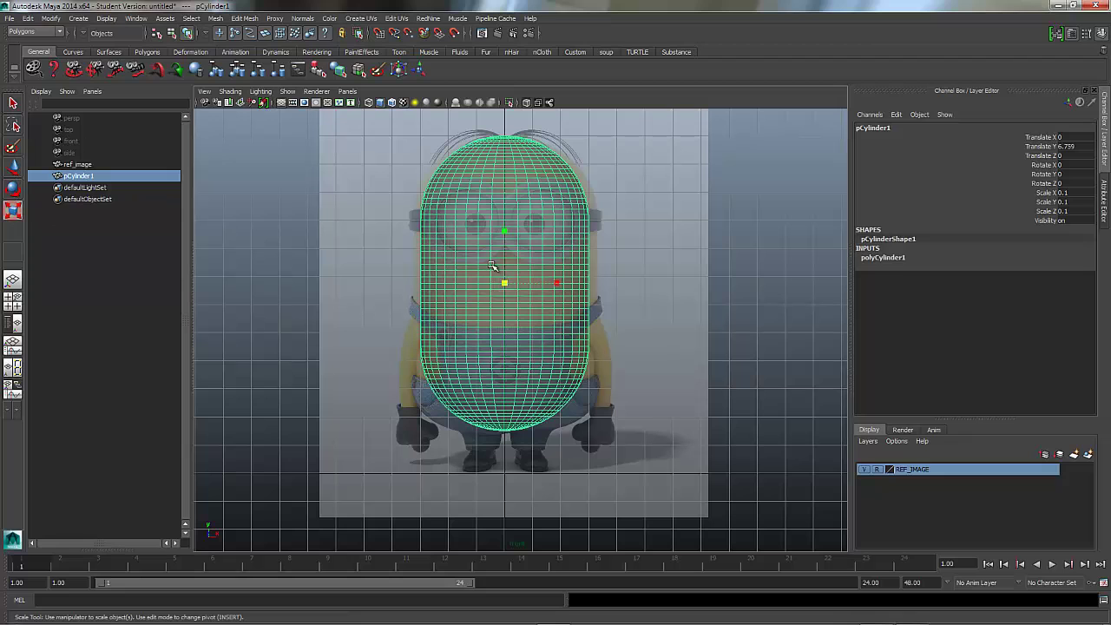
mouse_move(504, 284)
mouse_down()
mouse_move(519, 278)
mouse_move(507, 251)
mouse_move(519, 260)
mouse_move(503, 262)
mouse_up()
click(13, 167)
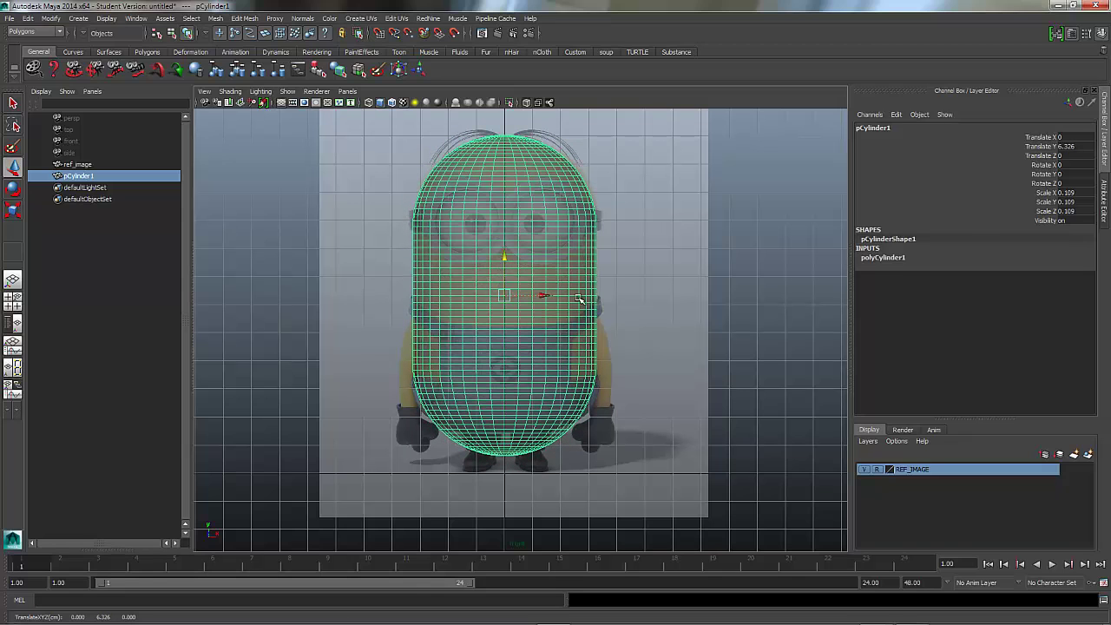
click(12, 210)
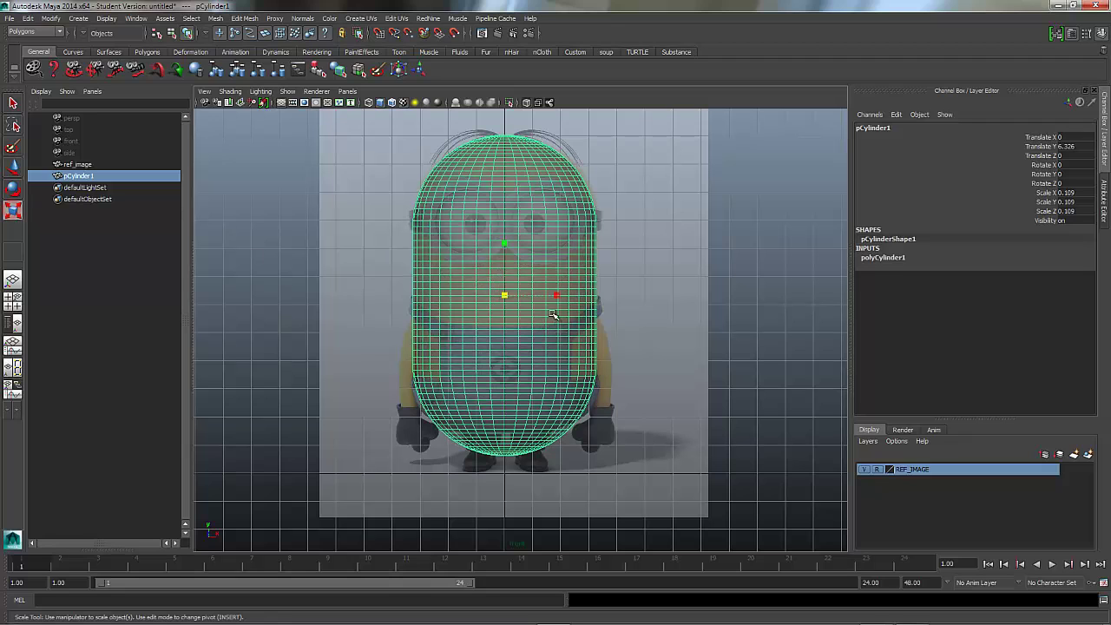
drag(505, 296, 502, 297)
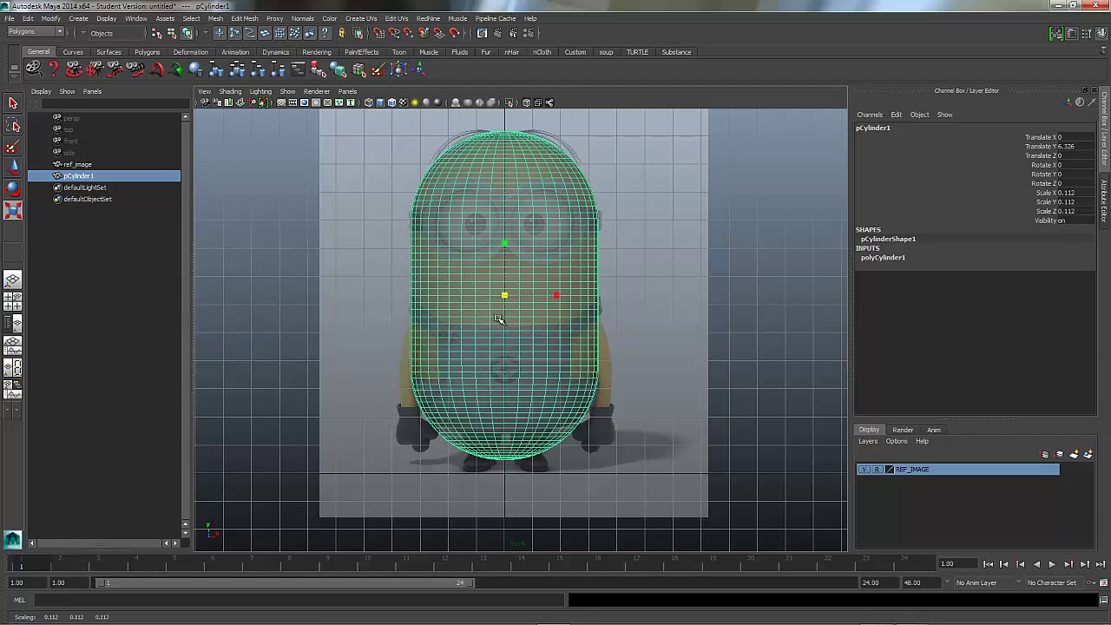
Examine the cylinder's fit against the minion's outline and how its mesh lines up with the mouth.
click(119, 329)
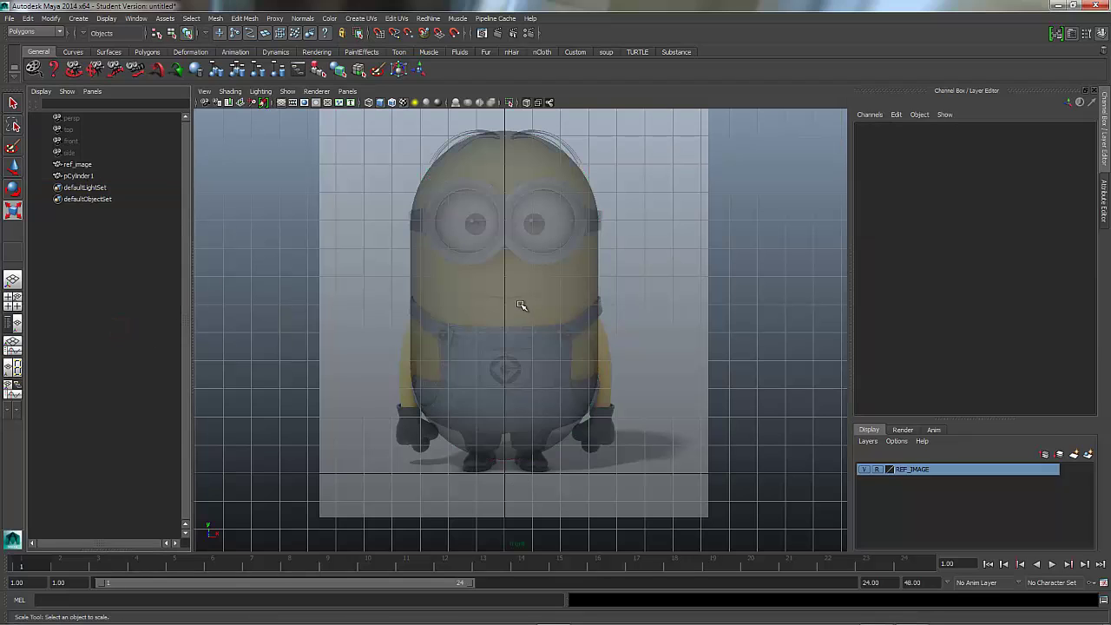
click(545, 310)
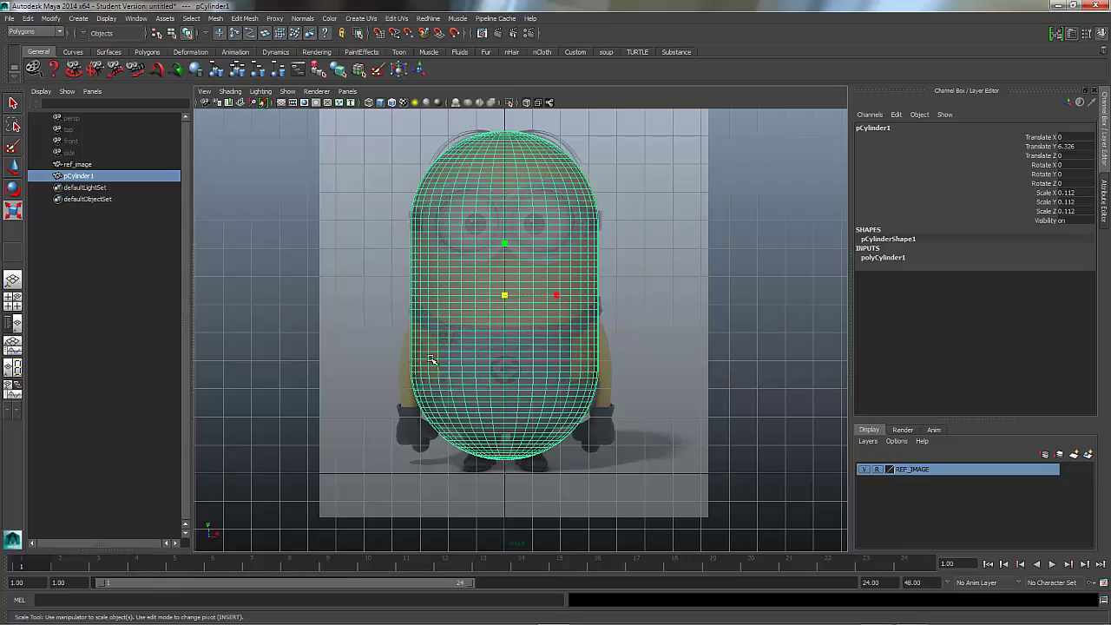
scroll(473, 362, up, 5)
scroll(761, 392, down, 8)
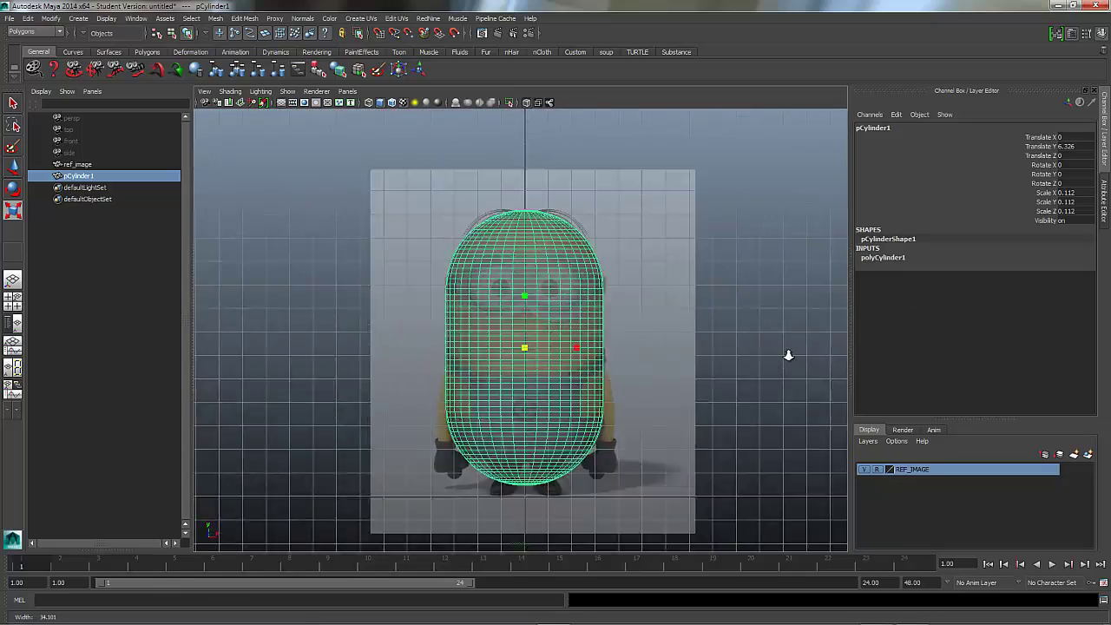
scroll(731, 358, up, 6)
scroll(640, 324, down, 3)
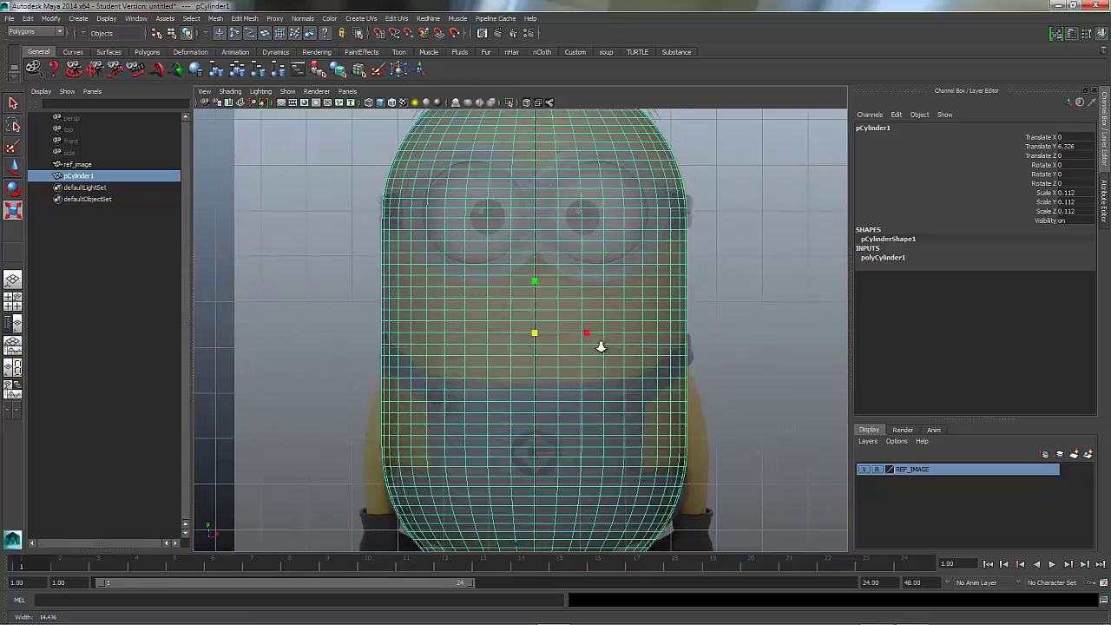
scroll(598, 346, up, 5)
scroll(617, 342, down, 6)
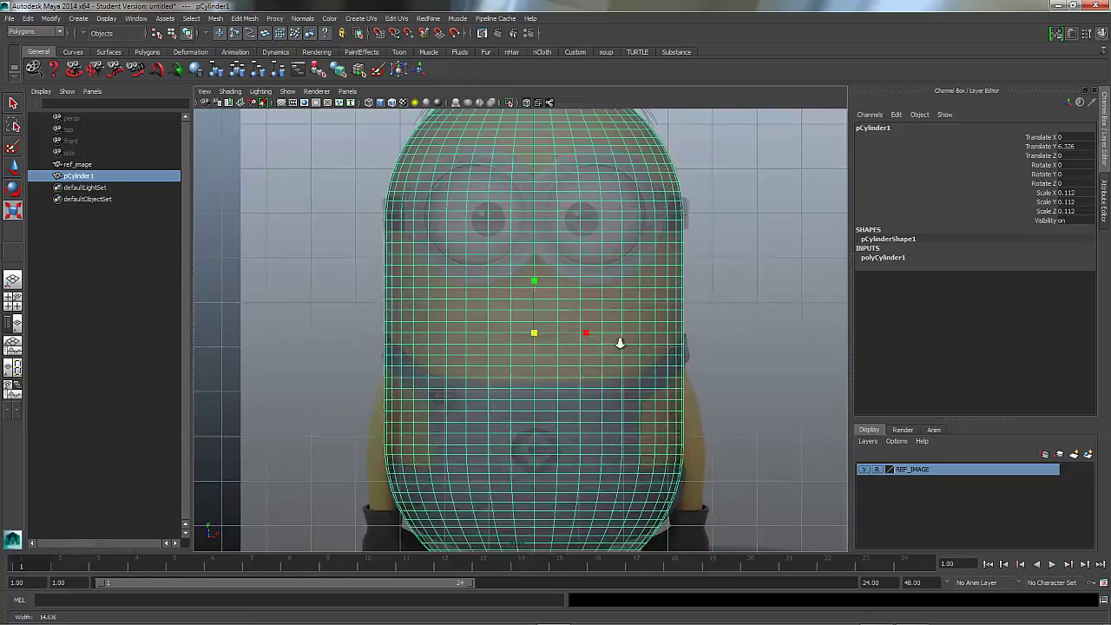
scroll(605, 344, up, 5)
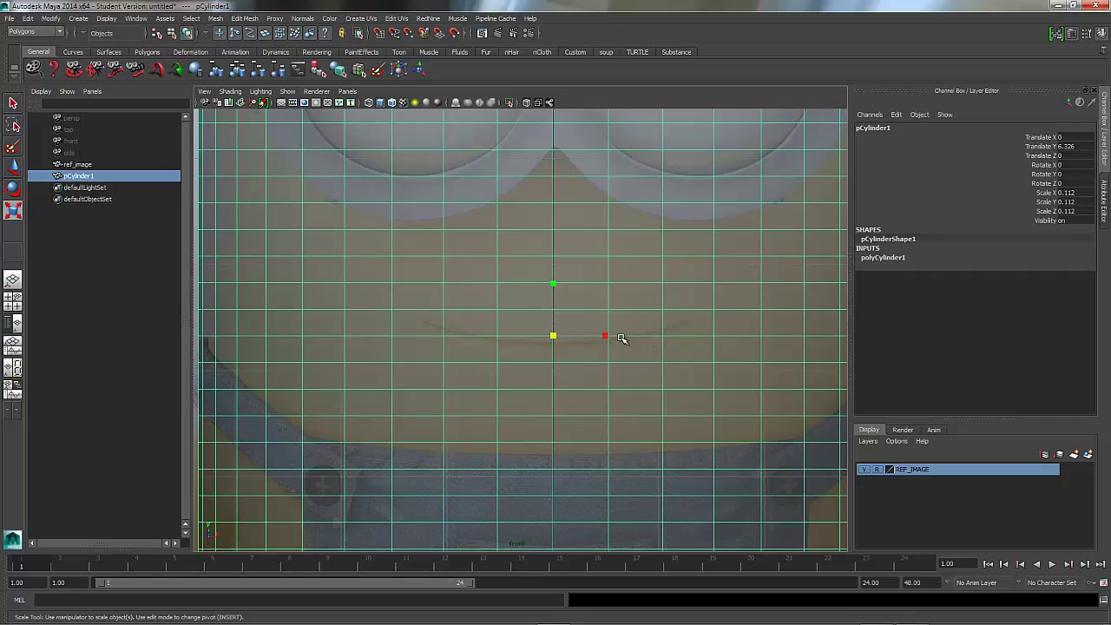
scroll(623, 338, down, 5)
scroll(491, 350, down, 3)
scroll(582, 342, up, 6)
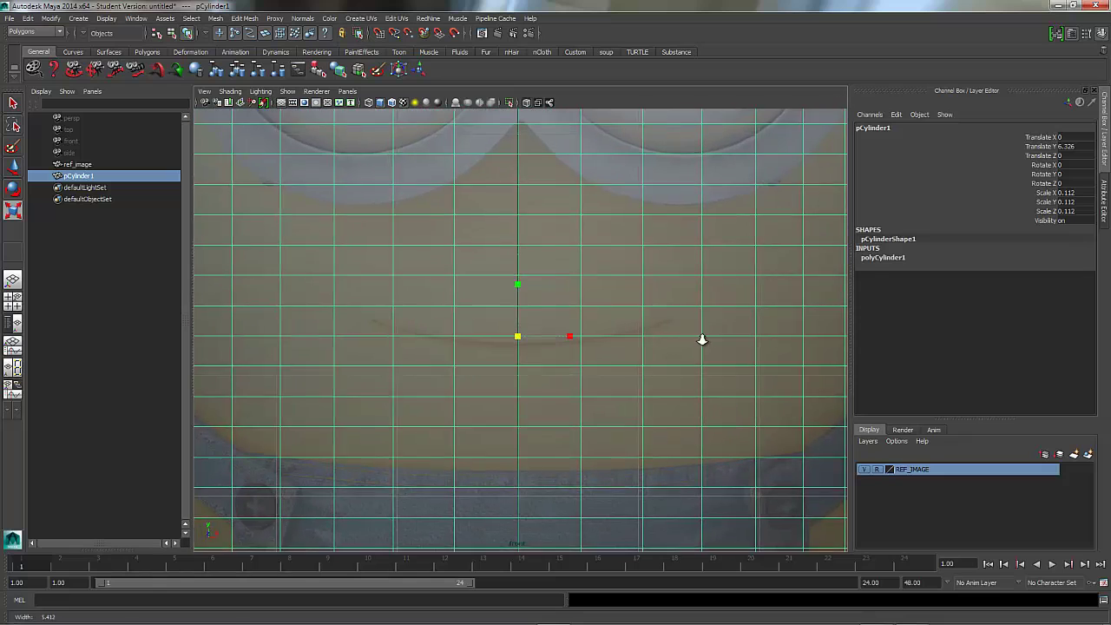
scroll(699, 340, up, 1)
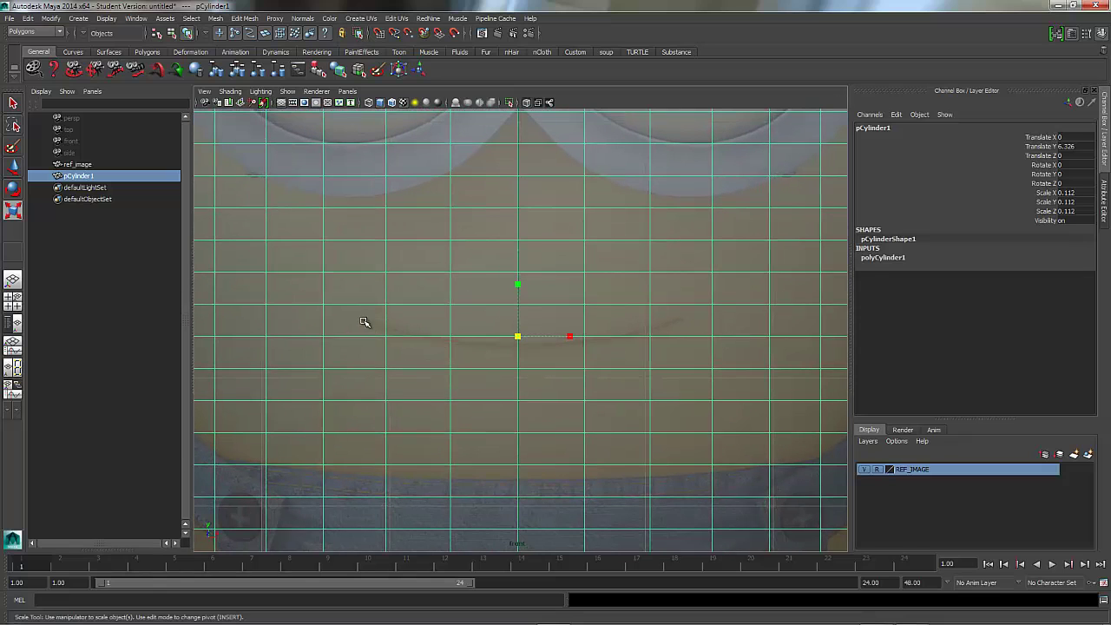
Switch the cylinder to face selection and select the row of six adjacent faces across the minion's mouth.
right_drag(359, 319, 359, 344)
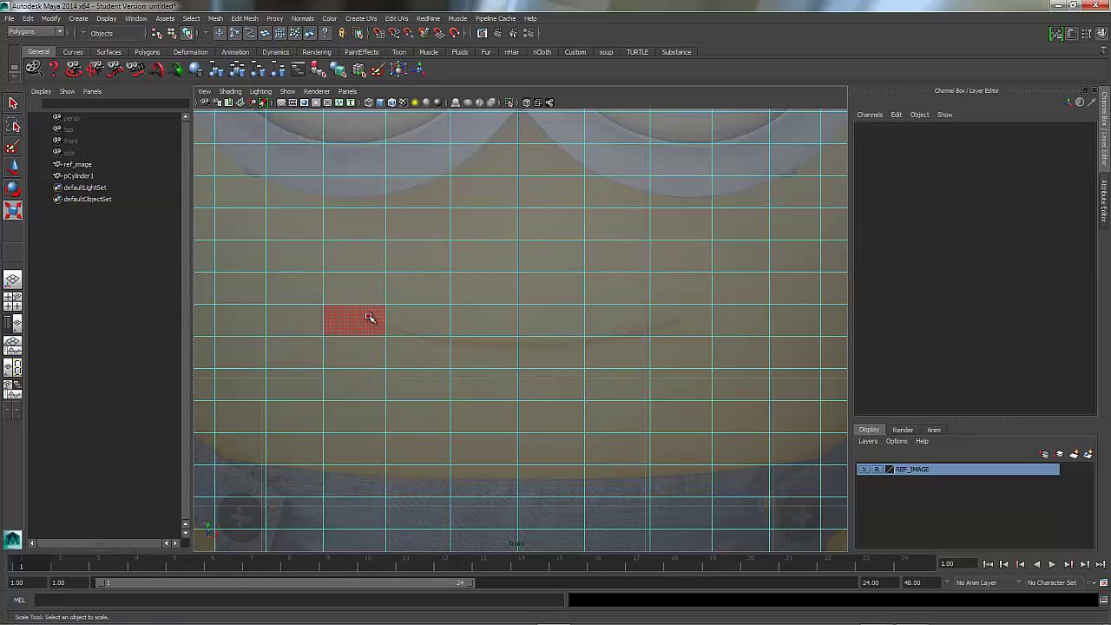
click(365, 319)
shift+click(429, 320)
shift+click(486, 319)
shift+click(550, 319)
shift+click(616, 320)
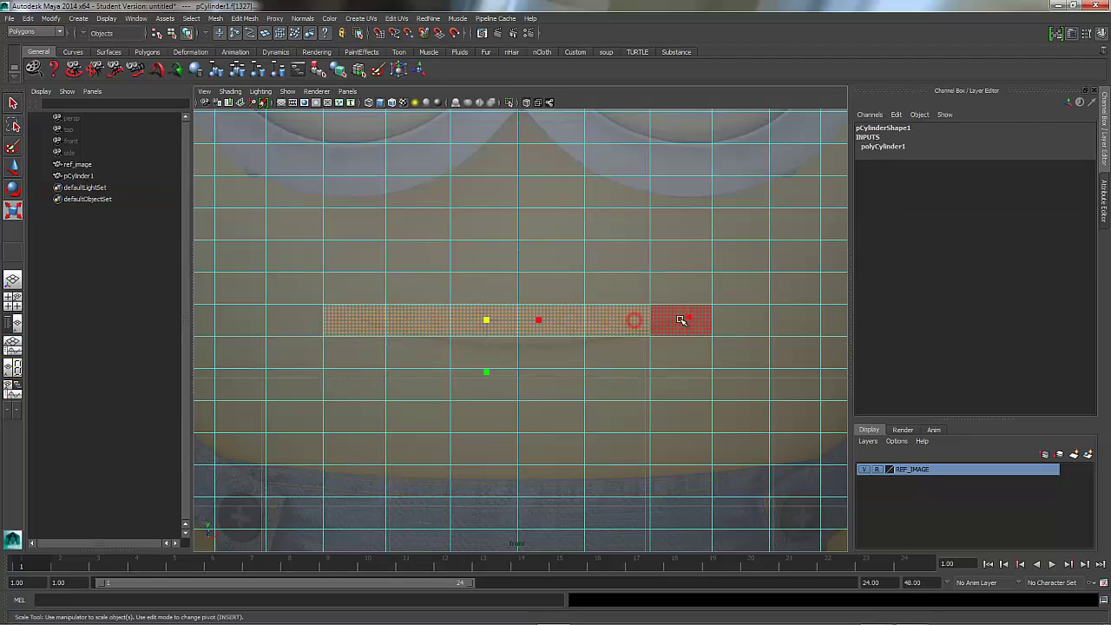
shift+click(685, 319)
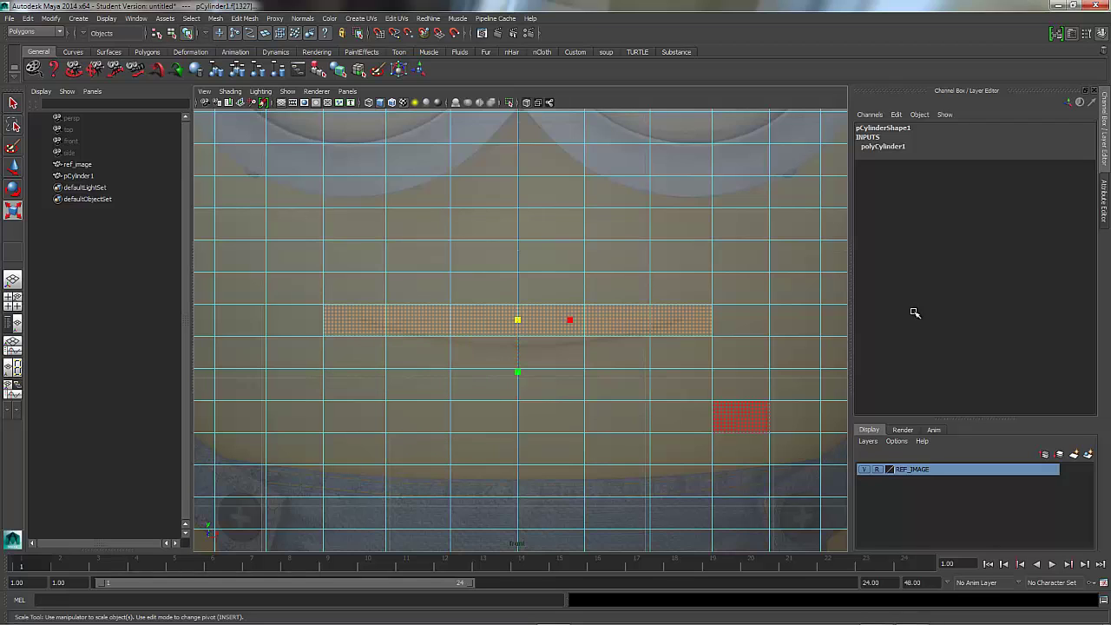
Reset the Extrude options, then try to extrude the selected mouth faces, scaling them to about 0.93 in X and 0.571 in Y.
click(248, 17)
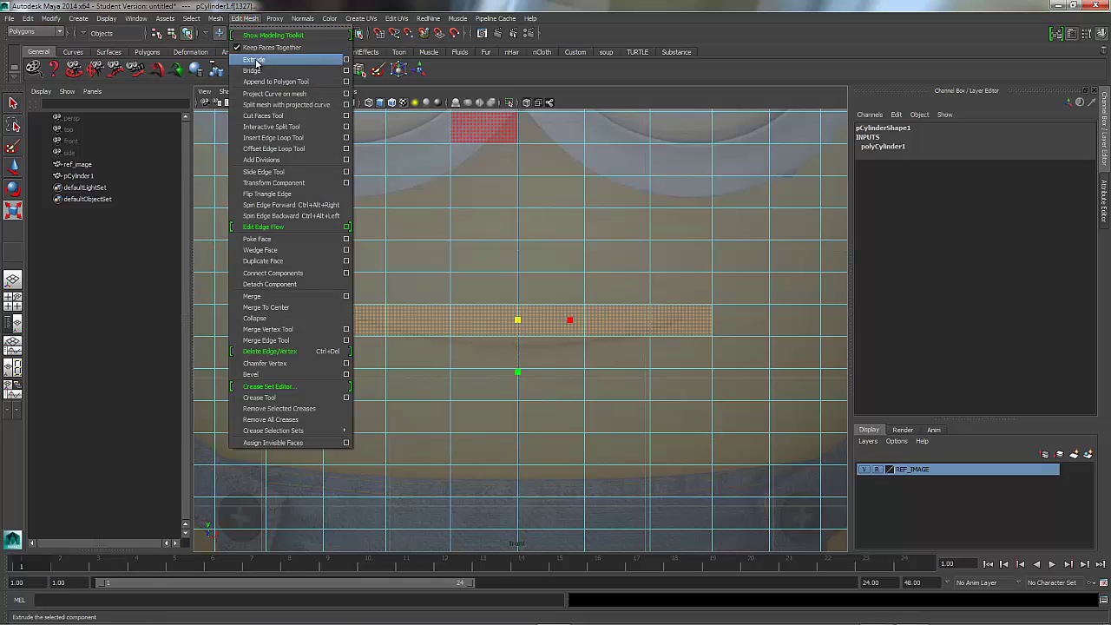
click(345, 61)
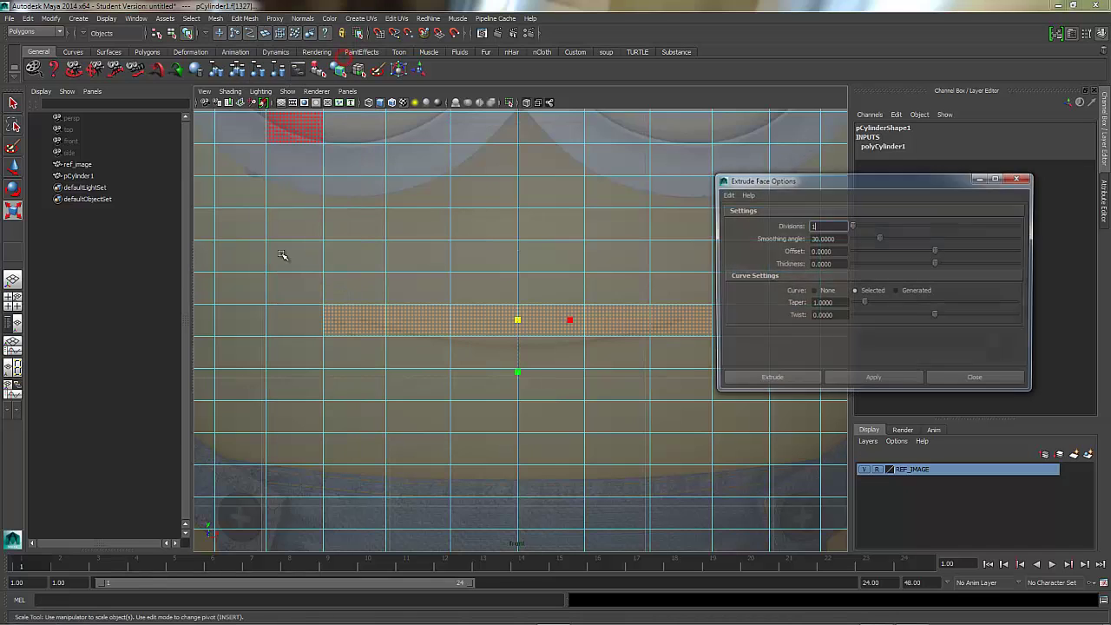
click(726, 194)
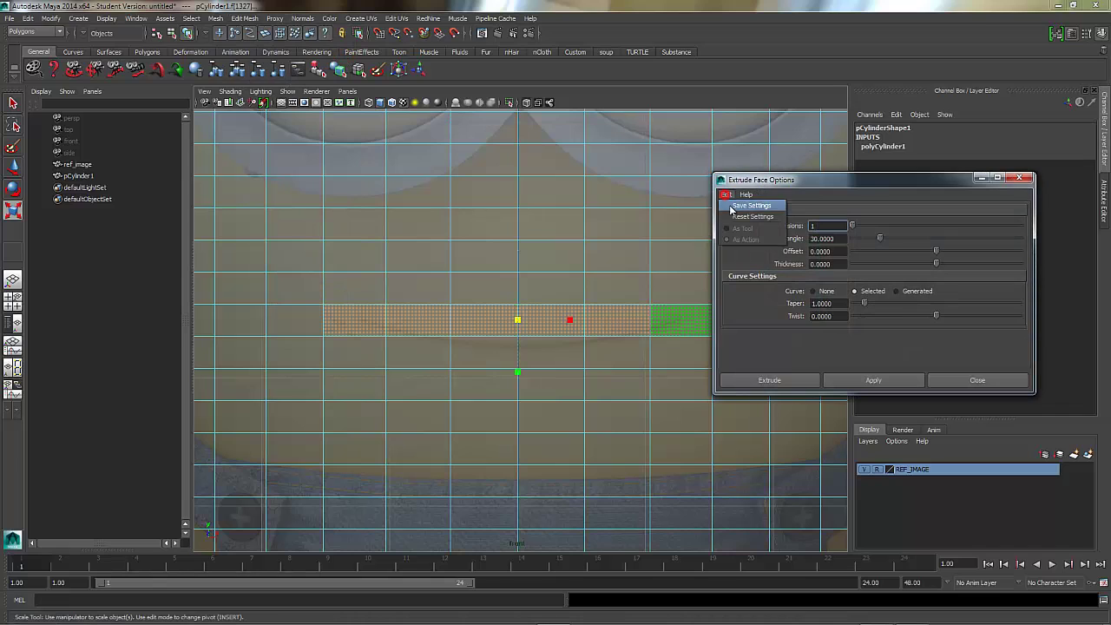
click(742, 223)
click(768, 381)
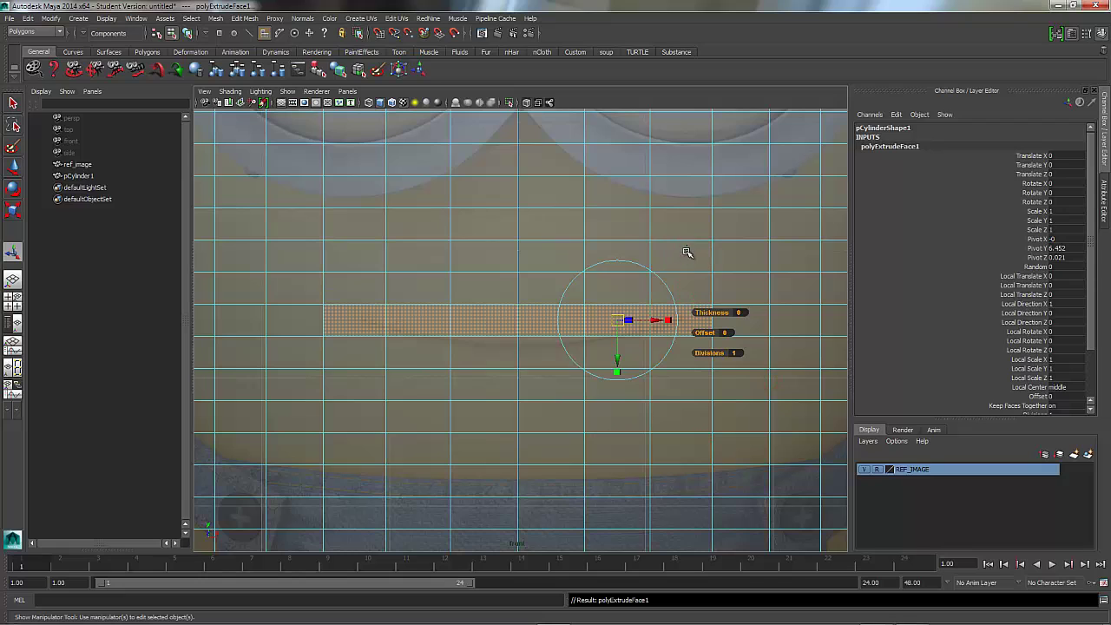
click(687, 251)
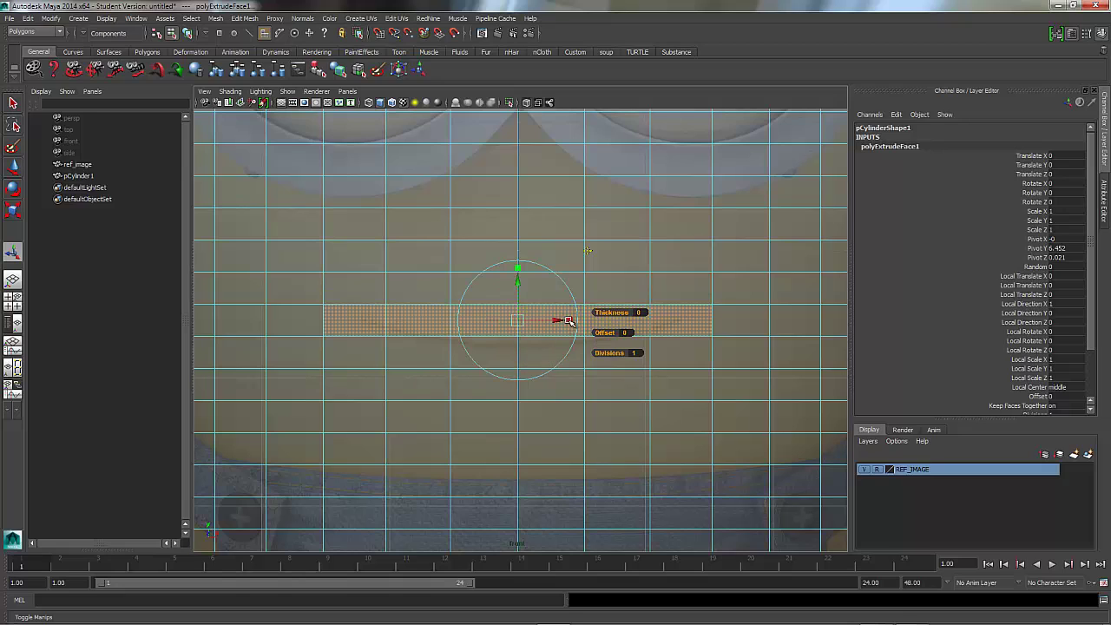
drag(569, 320, 564, 322)
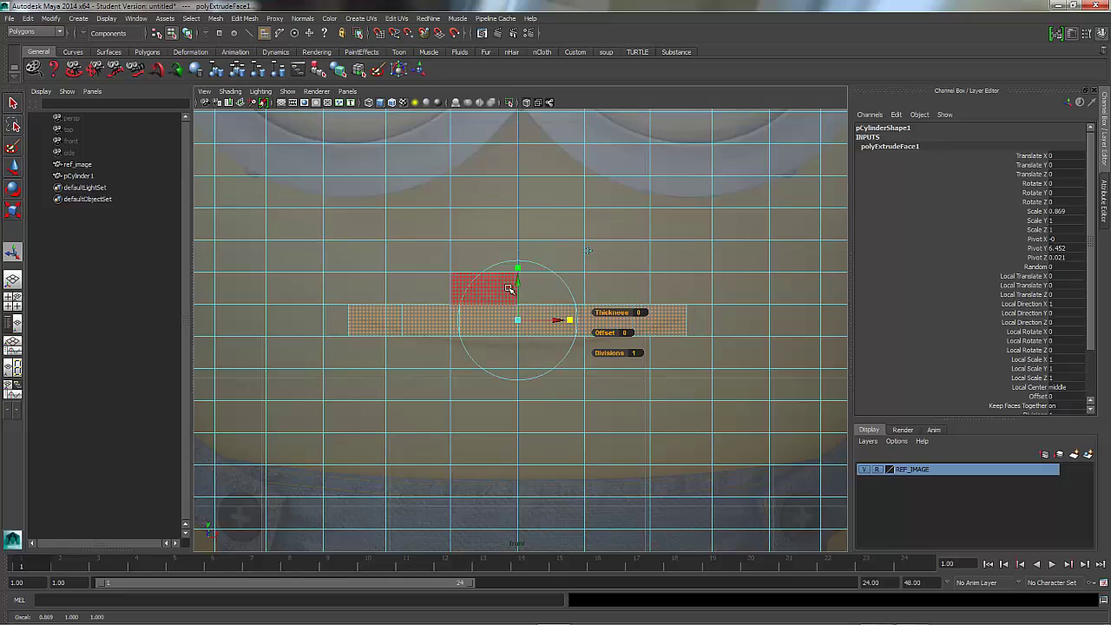
drag(516, 269, 517, 290)
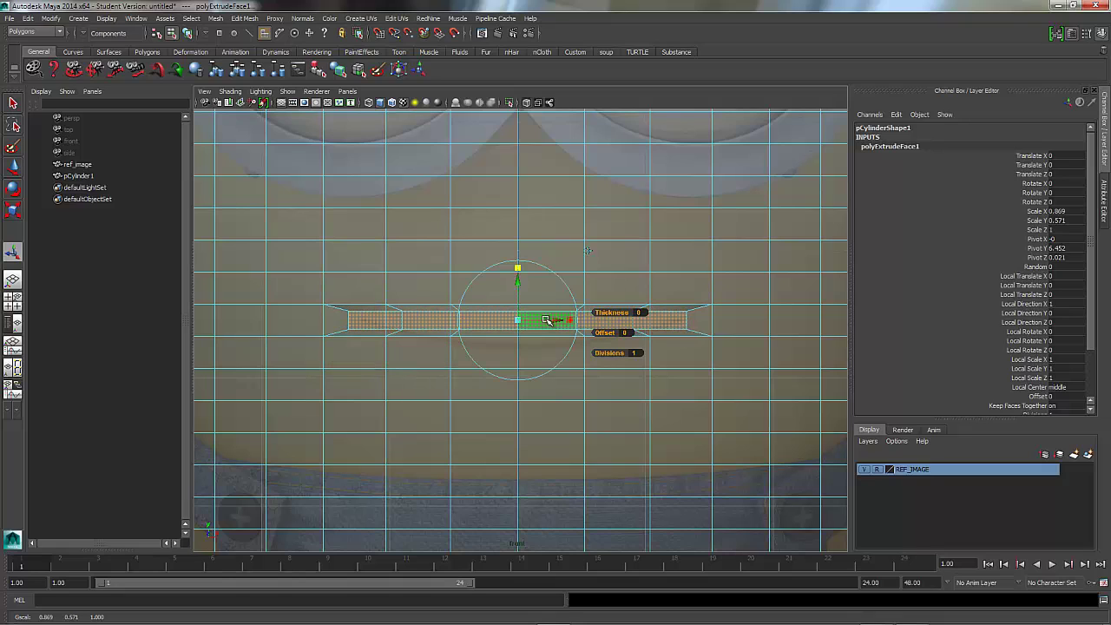
drag(569, 320, 569, 319)
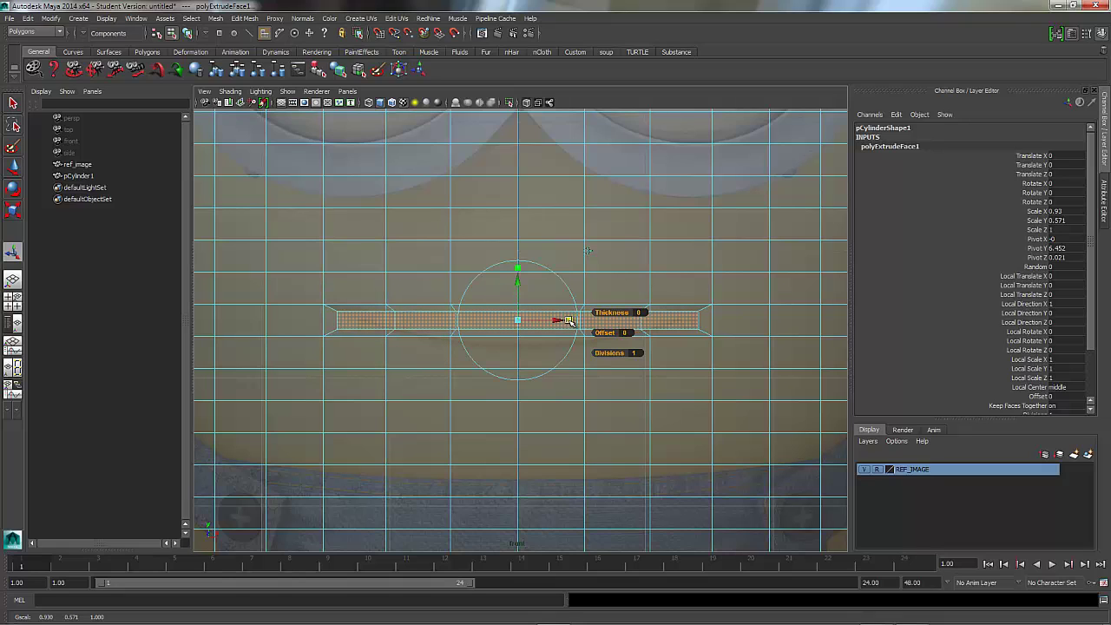
Examine the extruded mouth faces from the front, side and back of the cylinder in perspective view.
click(347, 91)
mouse_move(408, 102)
click(461, 102)
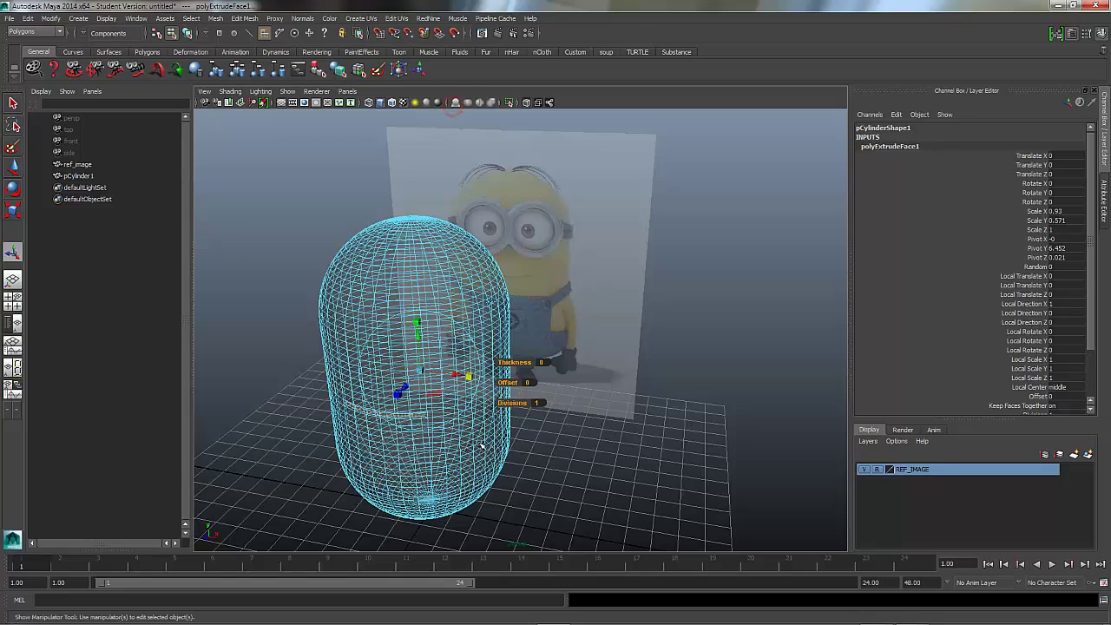
alt+drag(484, 415, 488, 428)
scroll(487, 428, up, 5)
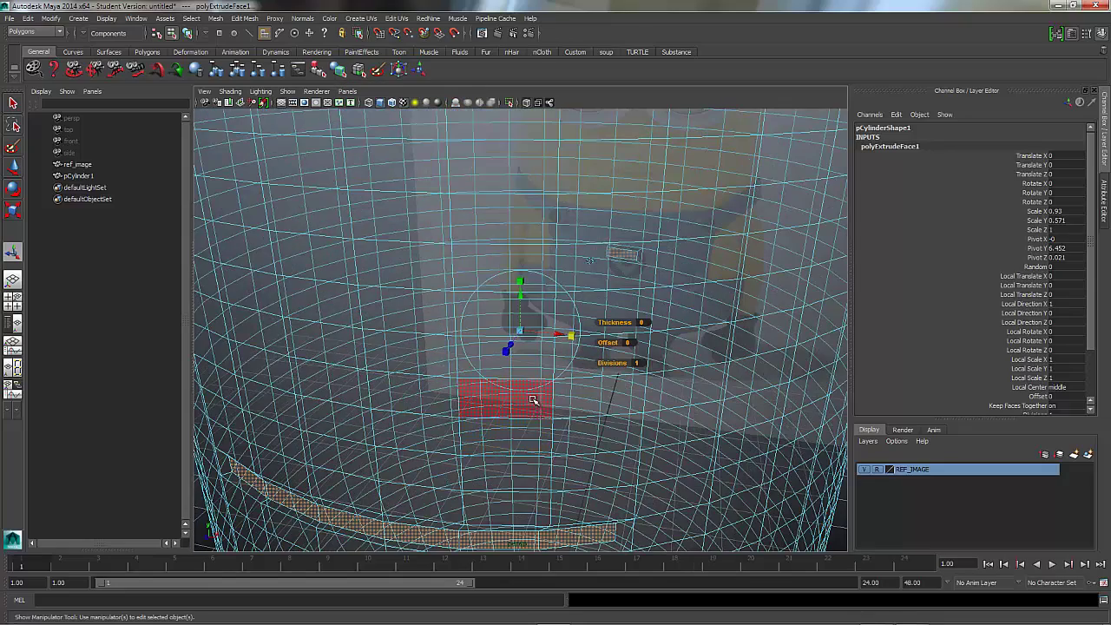
alt+right_drag(582, 394, 405, 449)
alt+drag(404, 449, 499, 353)
alt+right_drag(499, 353, 546, 357)
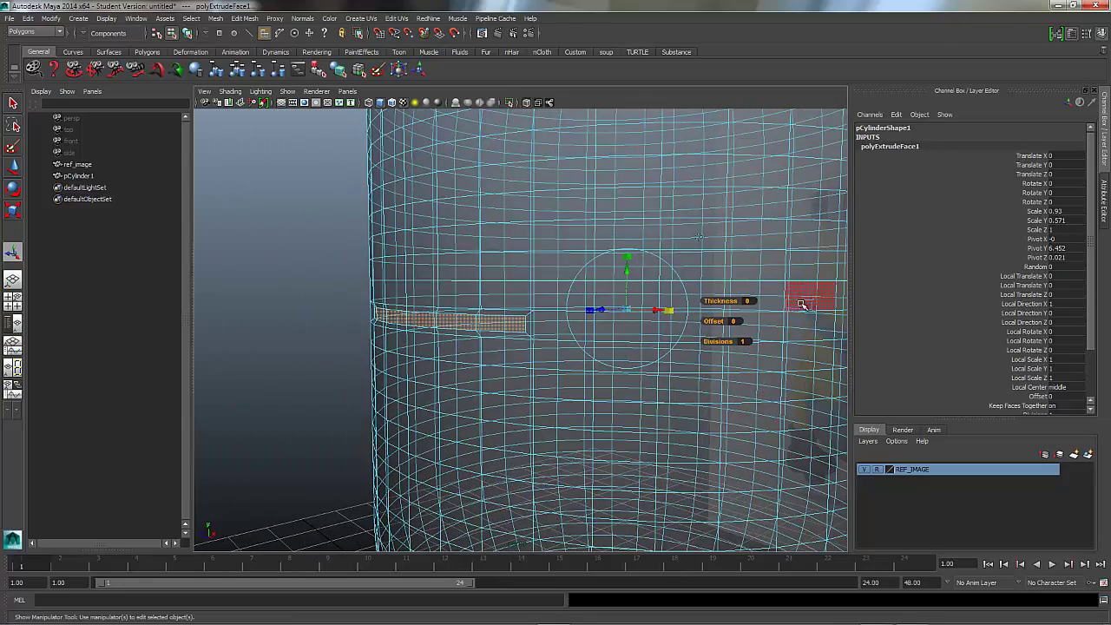
alt+drag(804, 358, 666, 386)
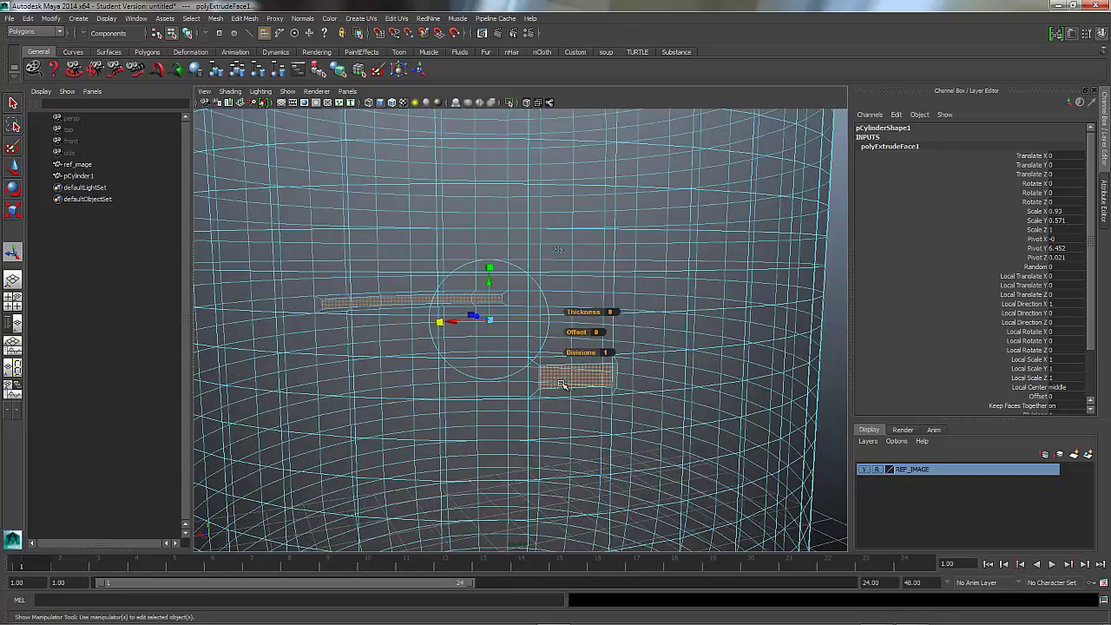
alt+drag(490, 408, 716, 412)
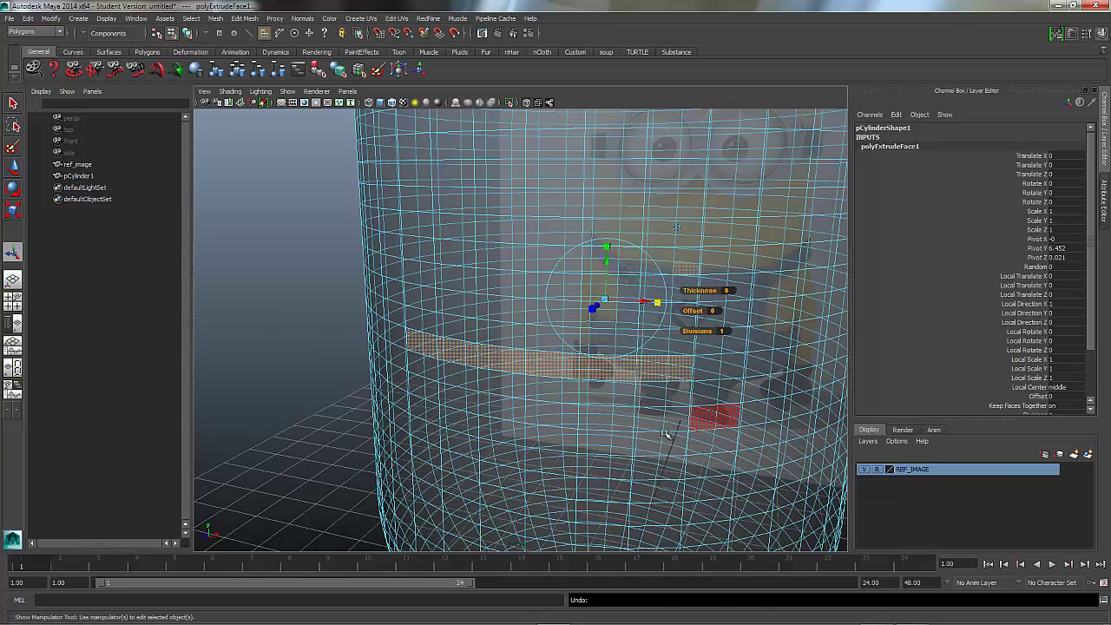
Undo the mouth extrusion and remove the stray face on the cylinder's back side from the selection.
key(ctrl+z)
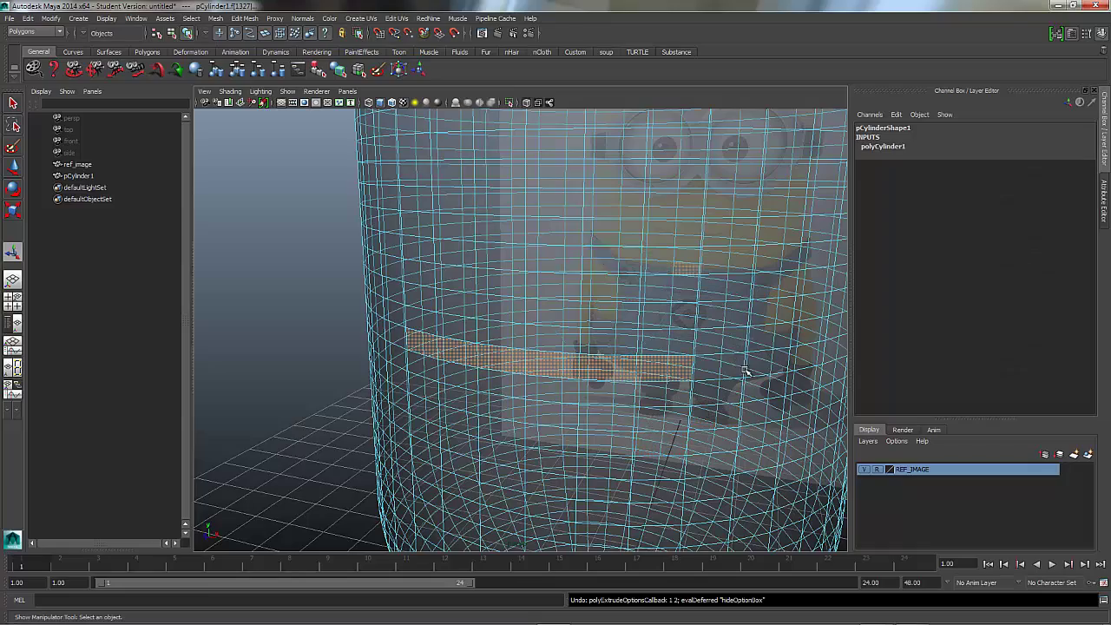
alt+drag(721, 385, 595, 403)
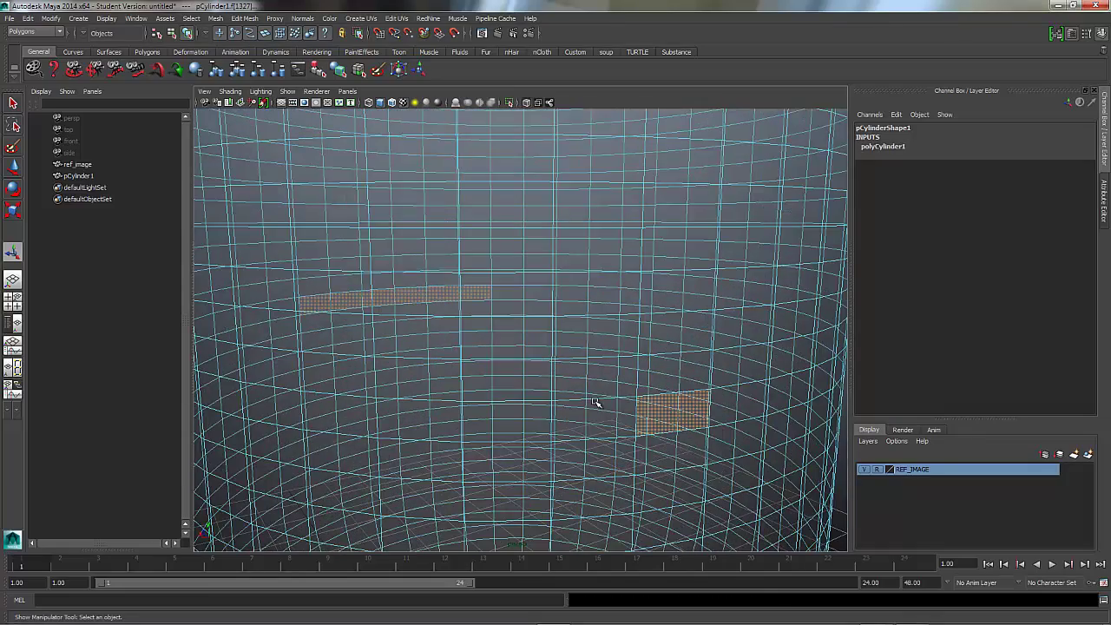
right_drag(674, 373, 676, 405)
ctrl+click(682, 418)
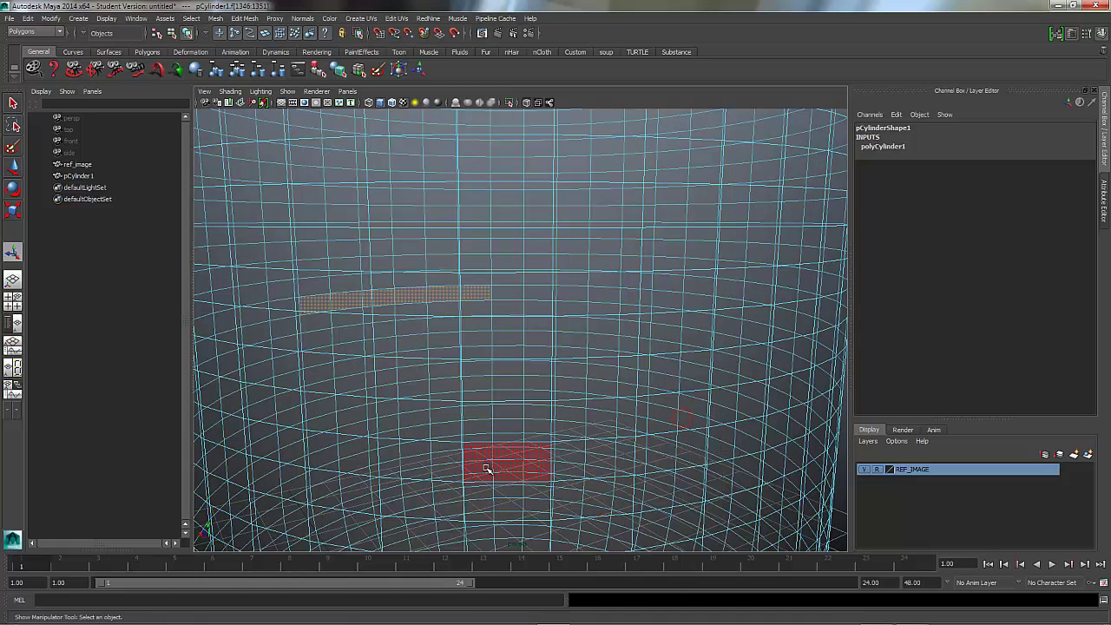
alt+drag(579, 454, 637, 363)
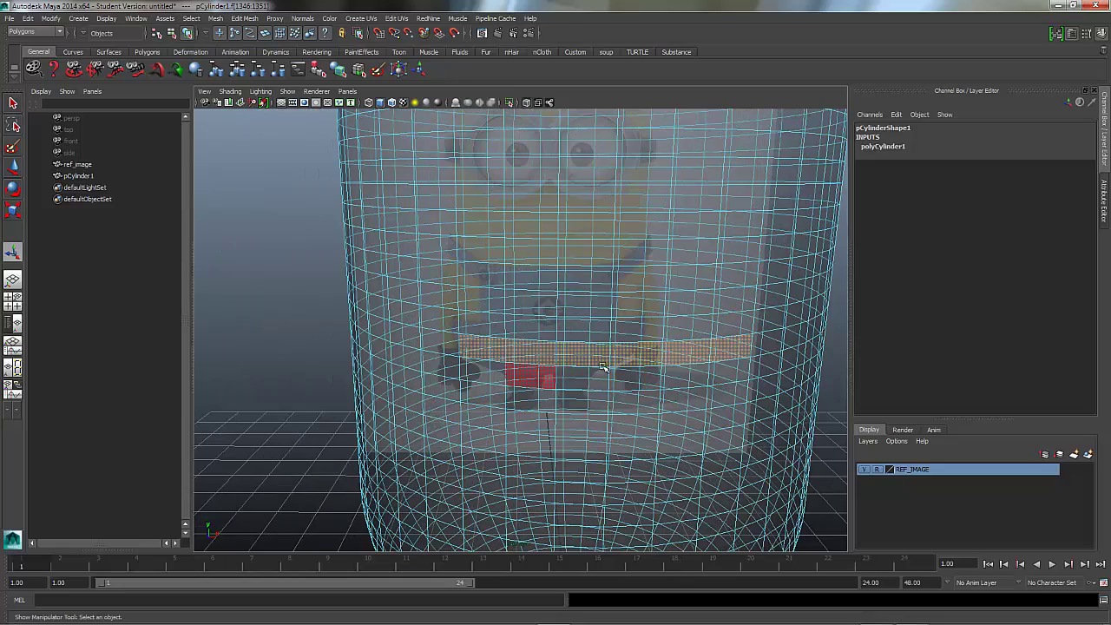
click(669, 368)
Extrude the six mouth faces and scale them inward to about 0.921 in X and 0.746 in Y.
alt+middle_drag(643, 354, 593, 361)
alt+right_drag(575, 404, 807, 349)
alt+middle_drag(606, 356, 617, 361)
alt+right_drag(617, 362, 567, 397)
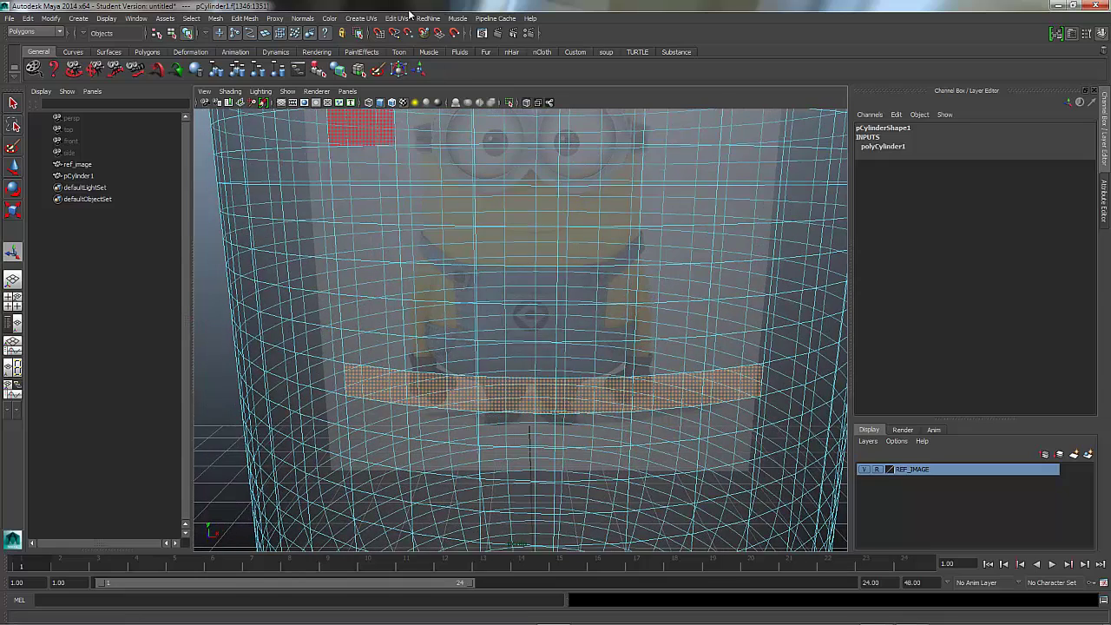
click(244, 18)
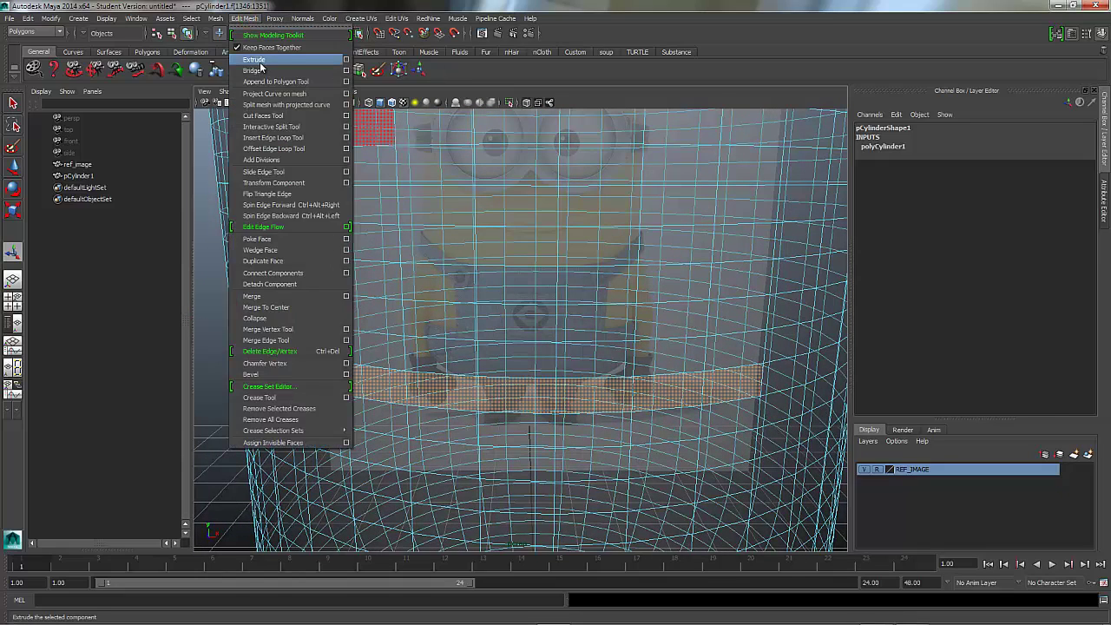
click(259, 63)
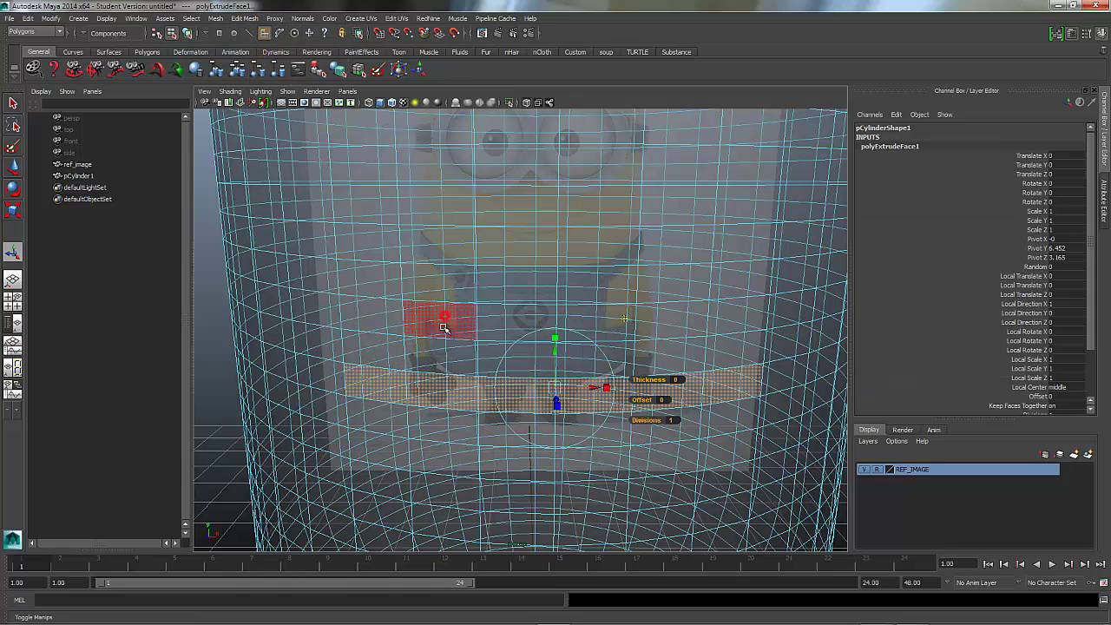
drag(608, 389, 605, 401)
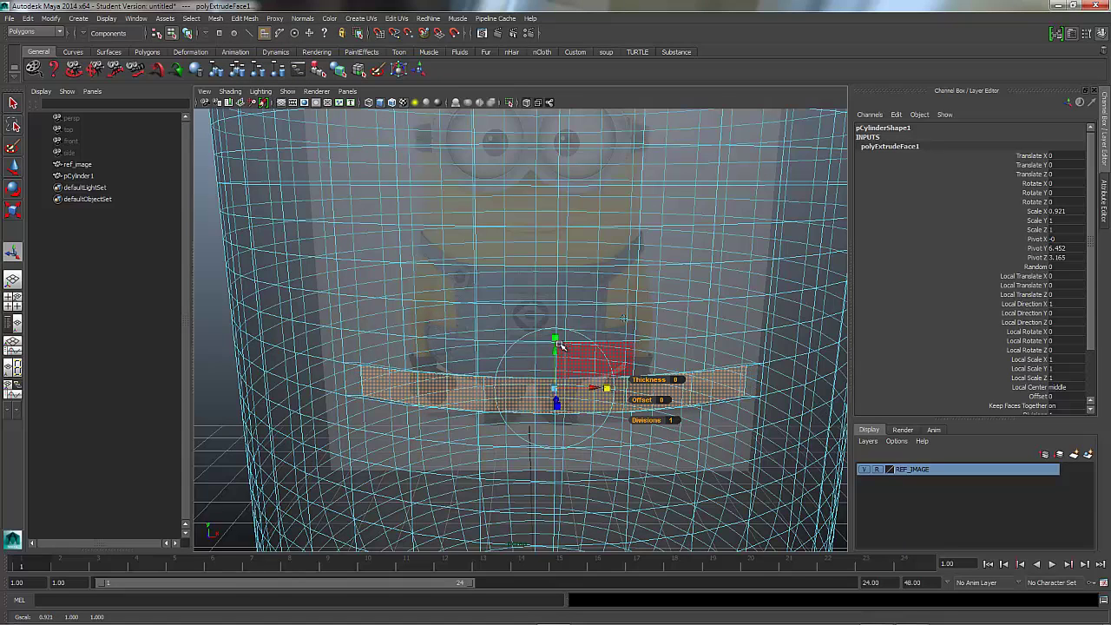
drag(555, 338, 553, 369)
Extrude the mouth faces again and push them into the body to a Translate Z of about -0.181.
alt+drag(521, 462, 553, 451)
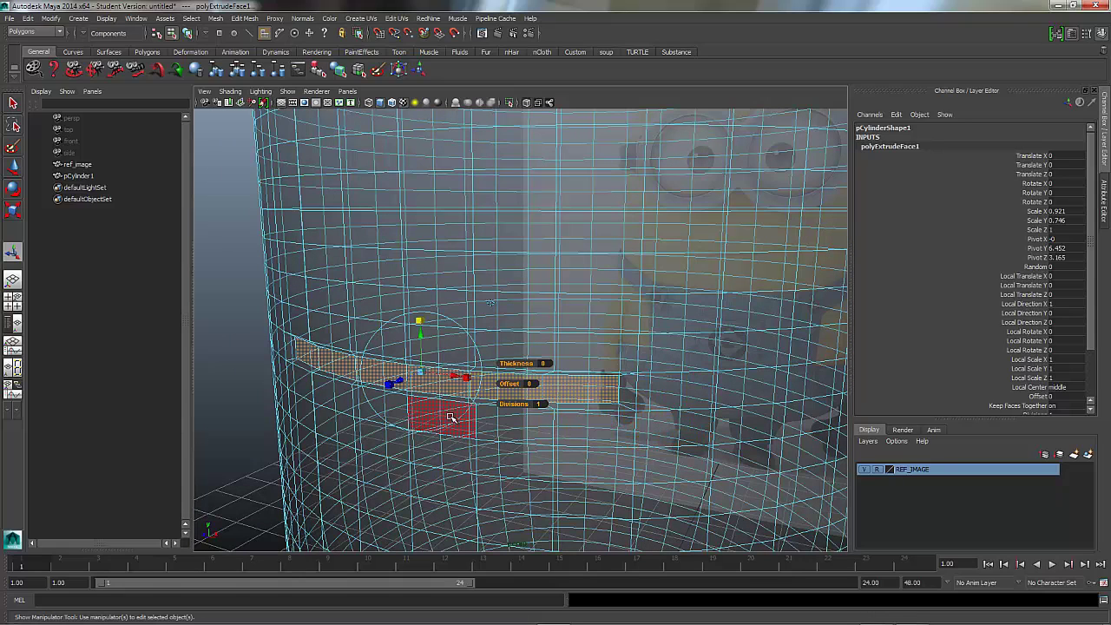
key(ctrl+e)
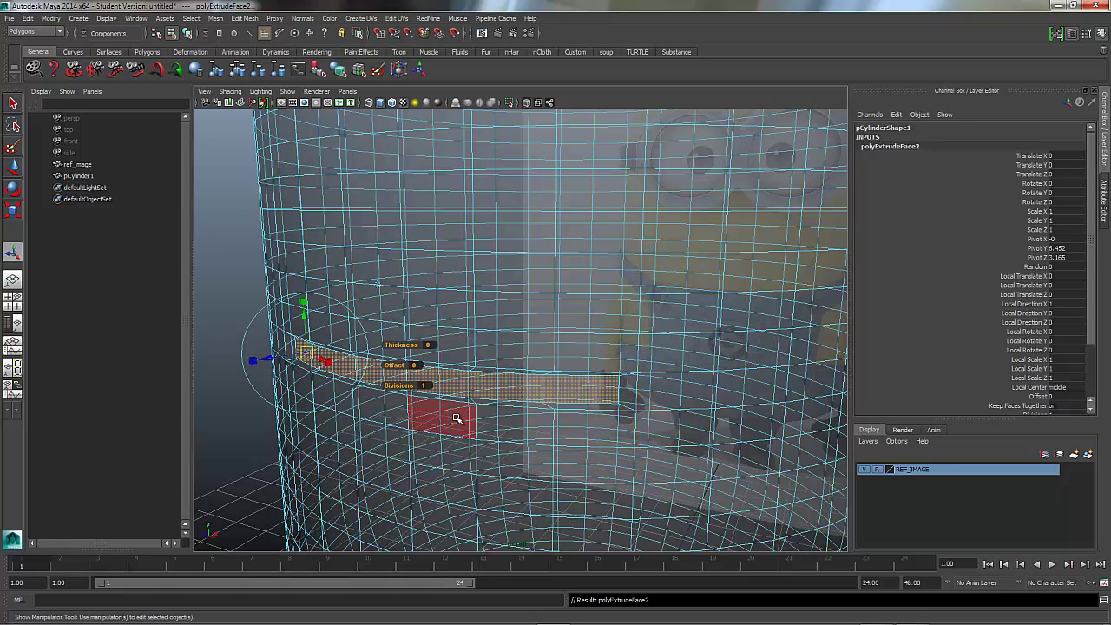
click(376, 285)
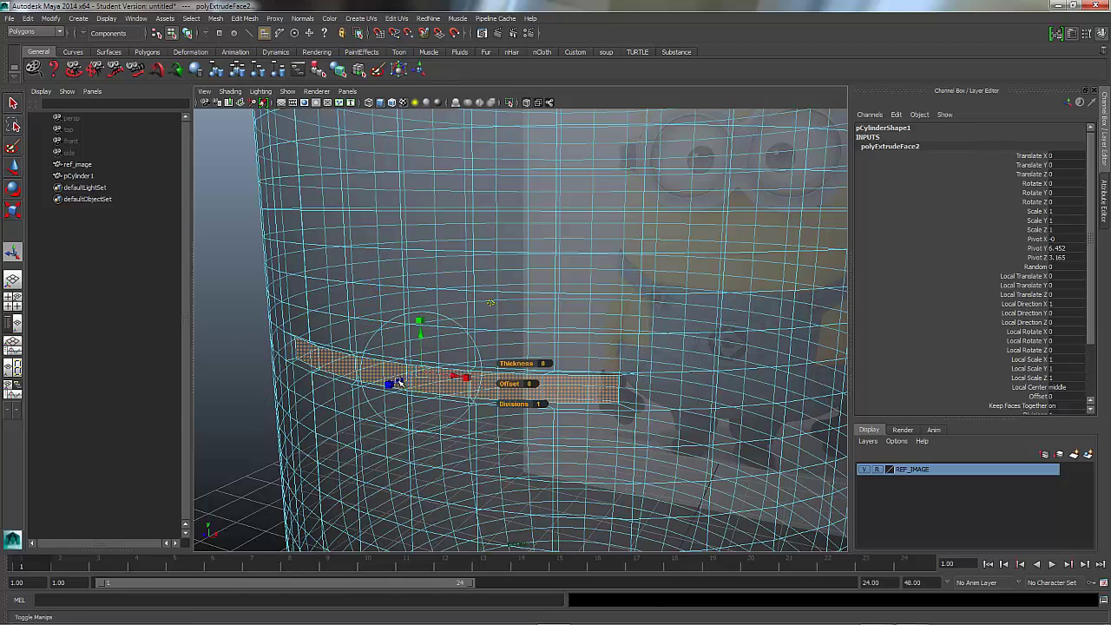
drag(401, 380, 417, 434)
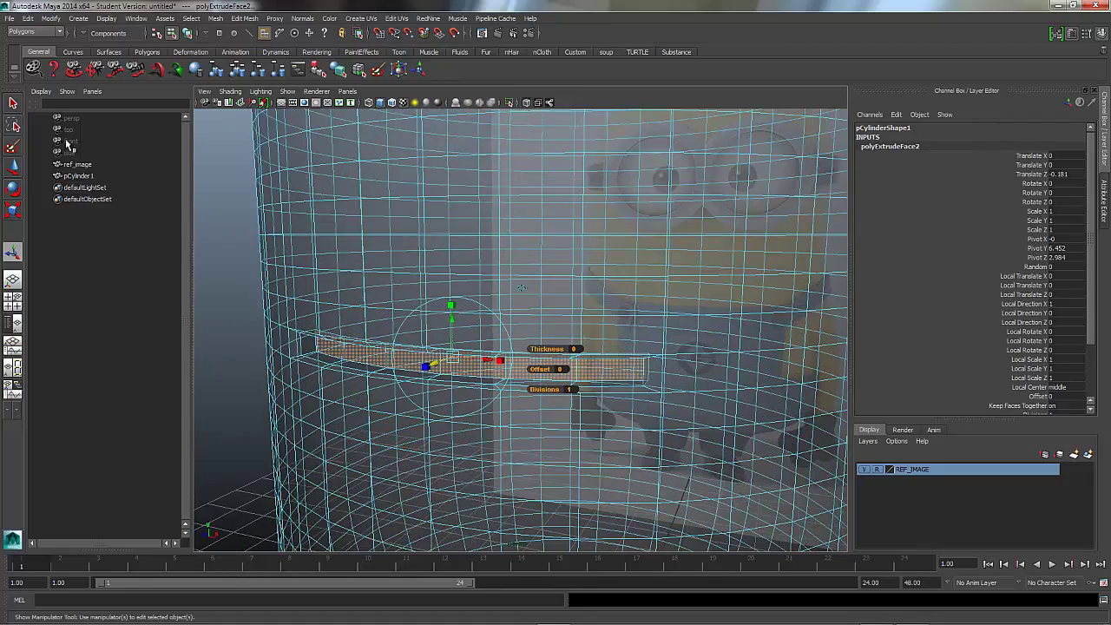
Delete the recessed mouth faces to open a hole in the body.
click(12, 207)
click(12, 165)
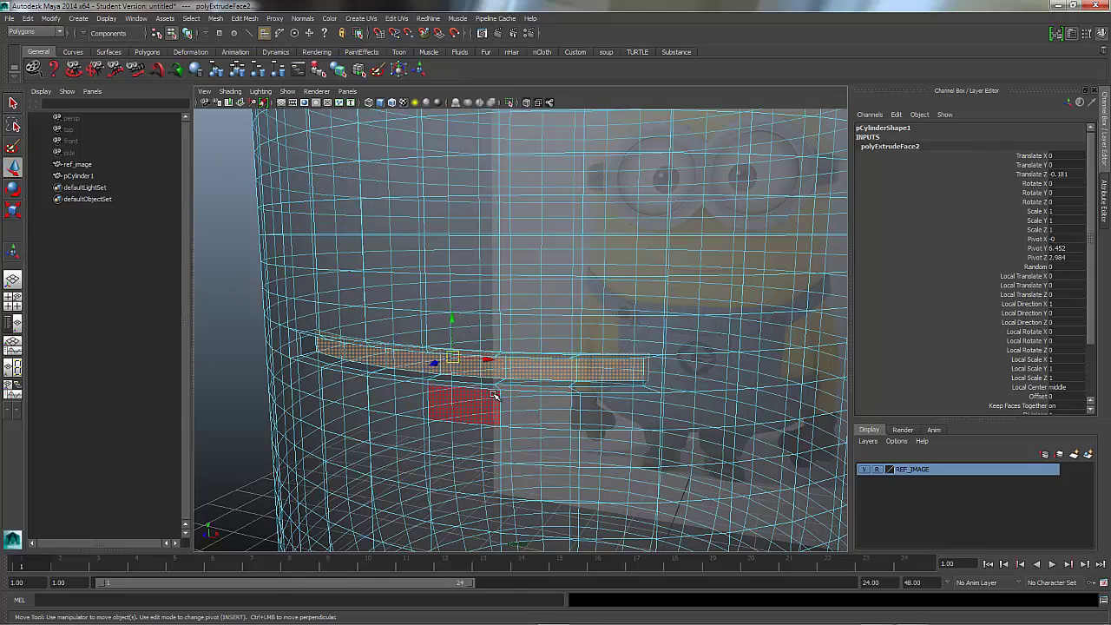
key(Delete)
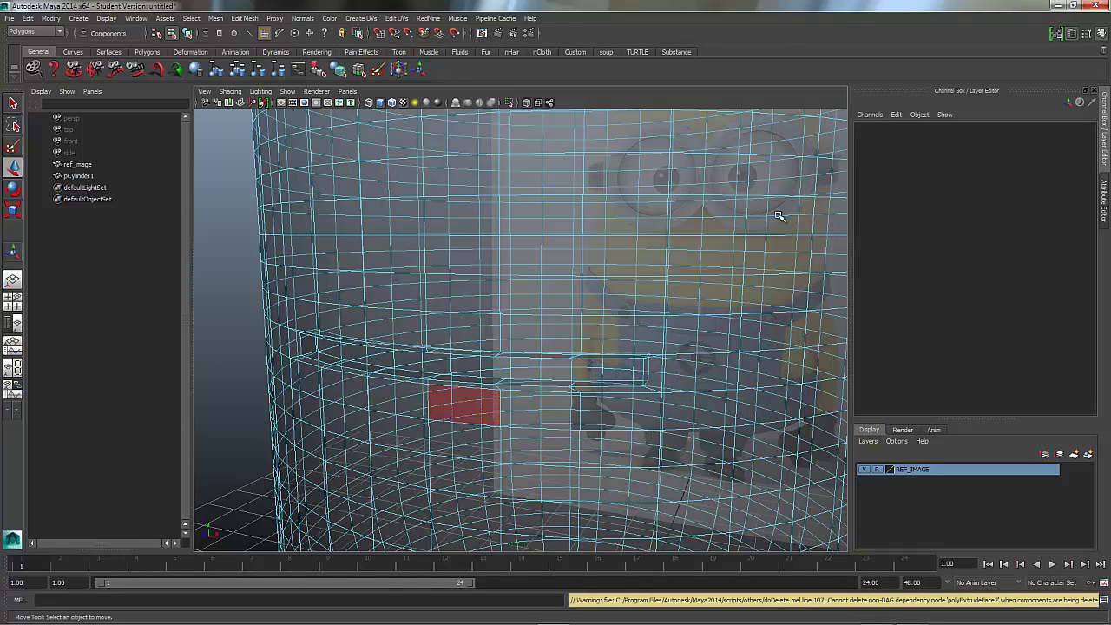
Turn off X-Ray shading and preview the mouth opening with smooth mesh display, ending with the unsmoothed mesh shown.
alt+drag(523, 272, 575, 347)
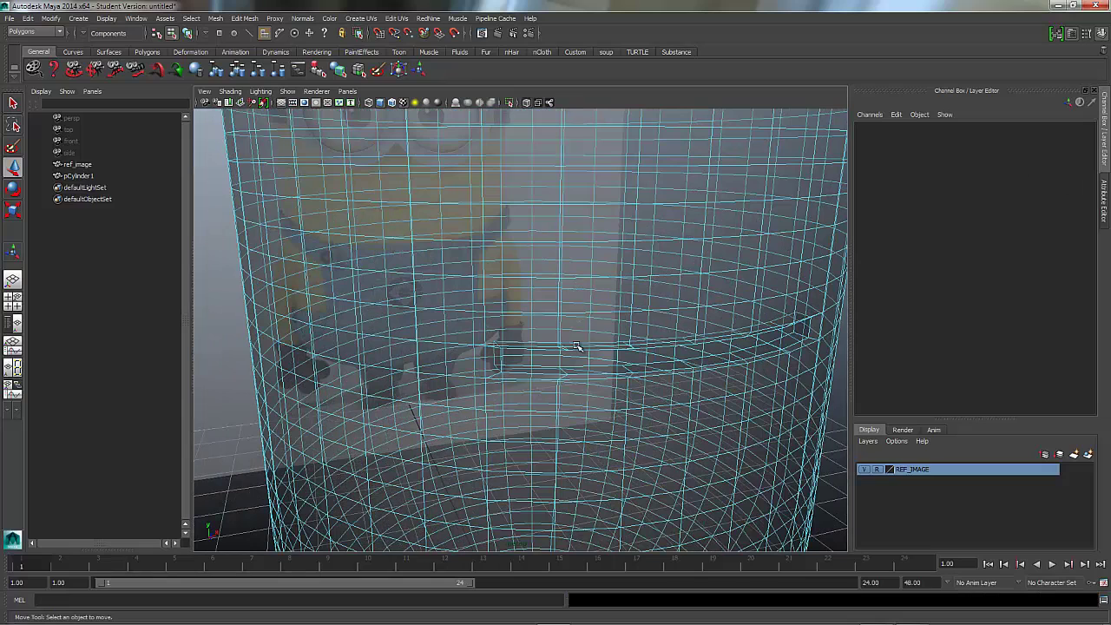
click(230, 91)
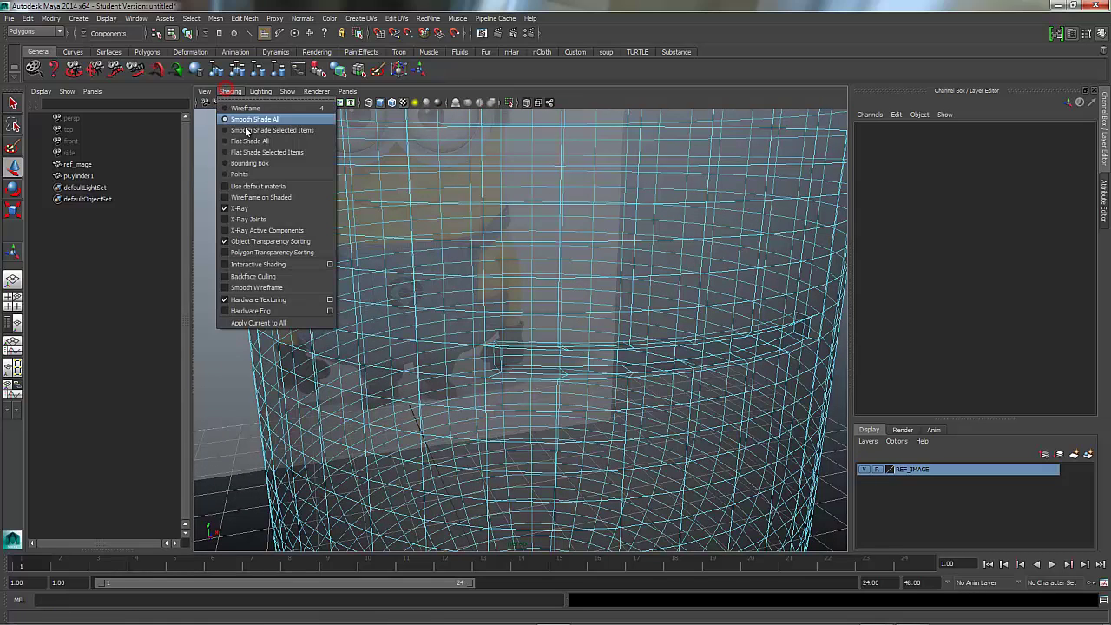
click(238, 209)
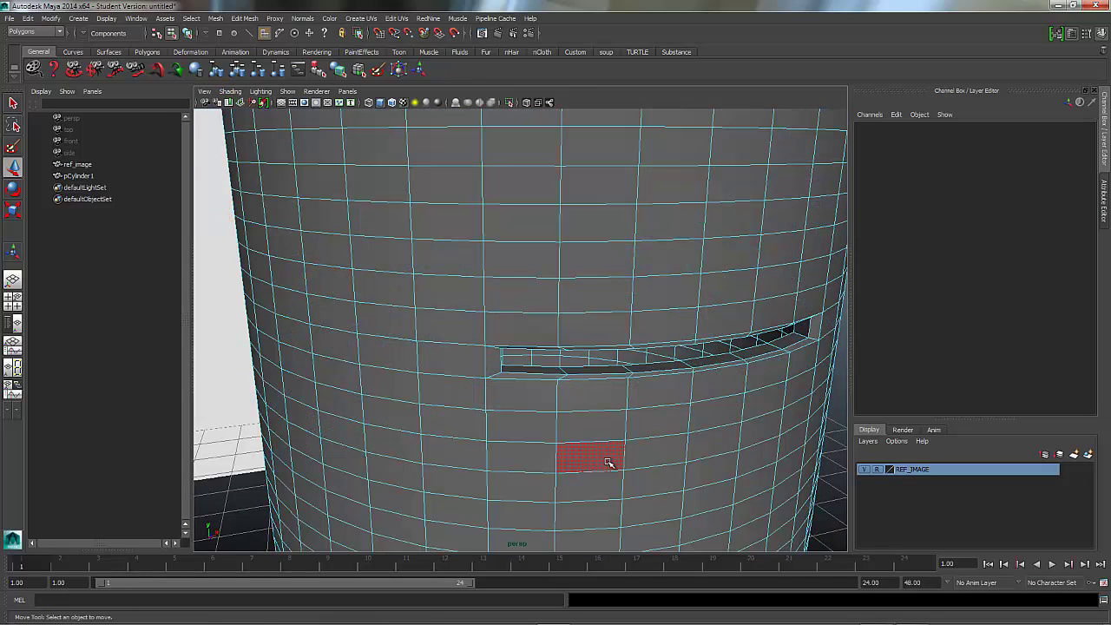
key(2)
key(3)
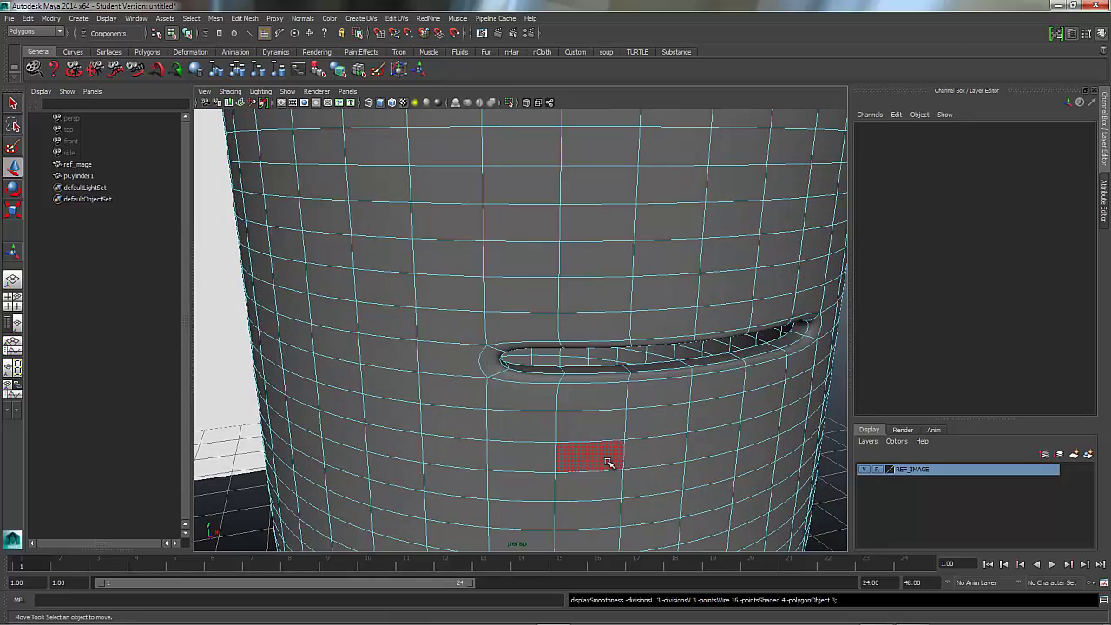
alt+drag(778, 259, 627, 296)
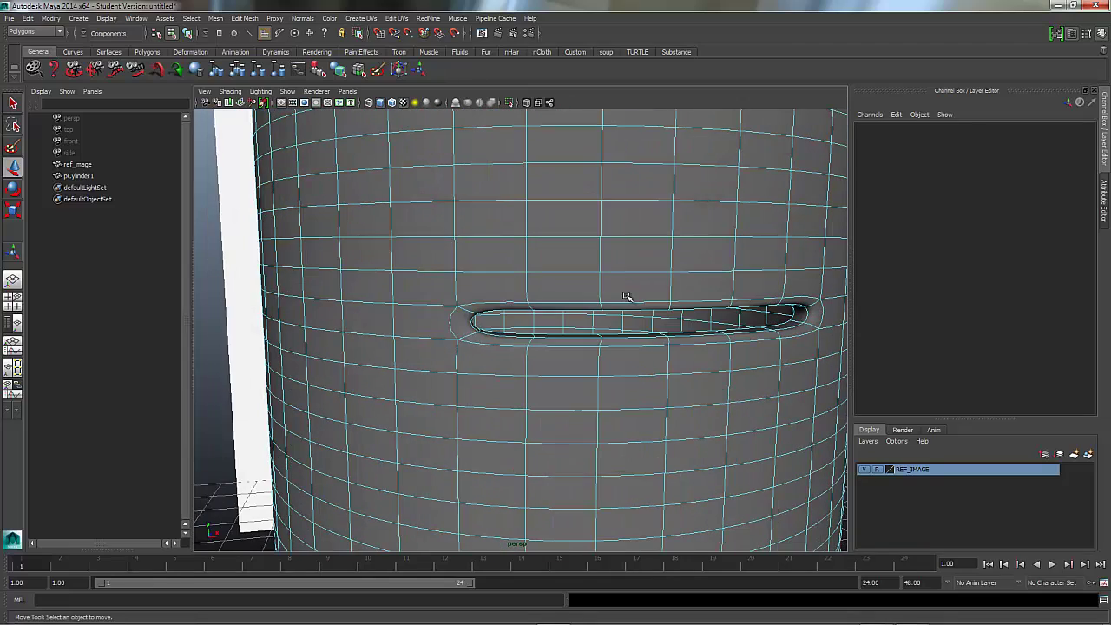
key(1)
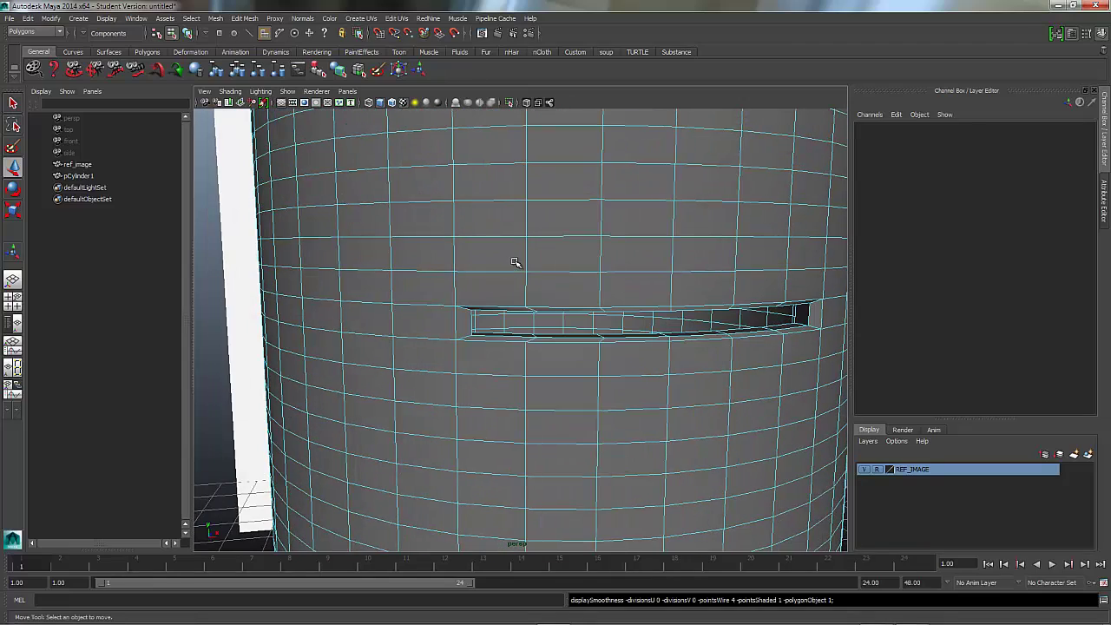
Switch to the front orthographic view and turn on X-Ray shading to see the reference mouth through the body.
click(348, 91)
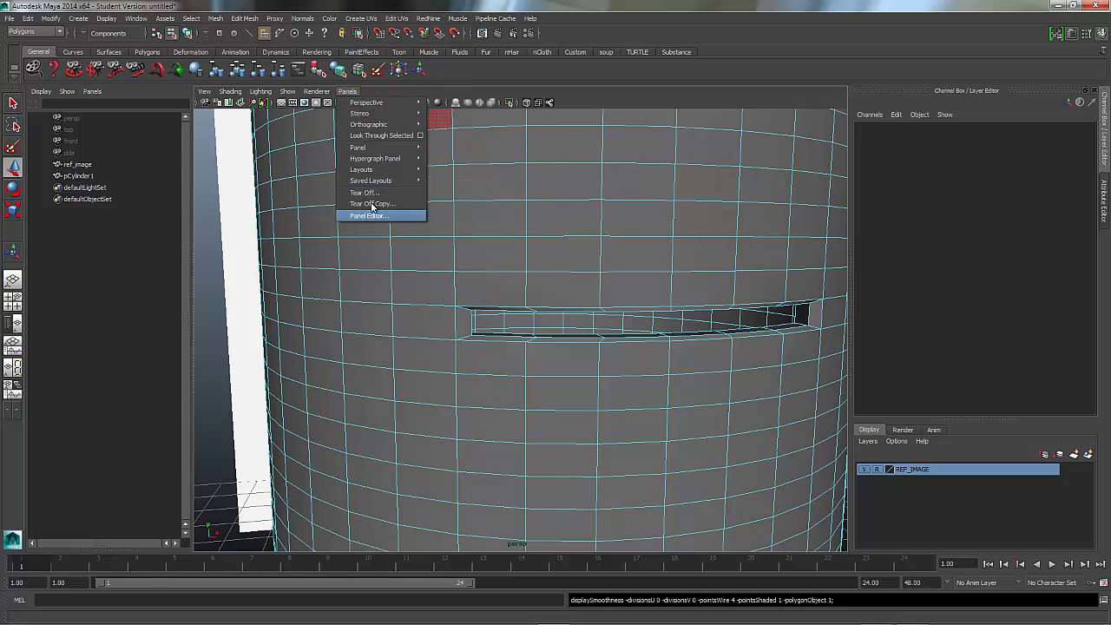
mouse_move(408, 124)
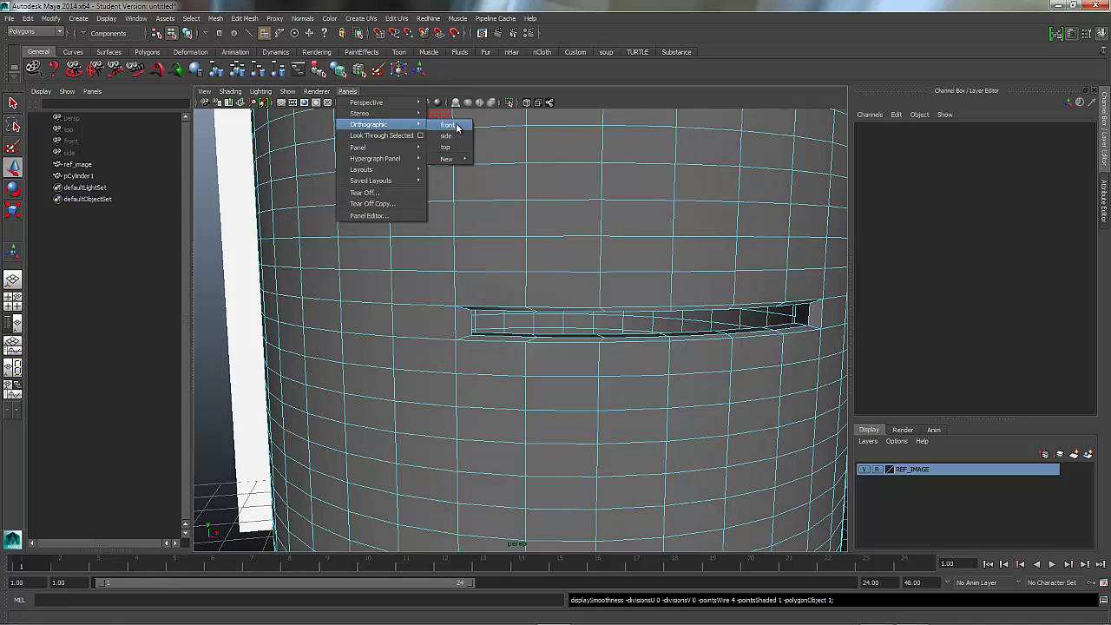
click(457, 128)
scroll(603, 365, up, 4)
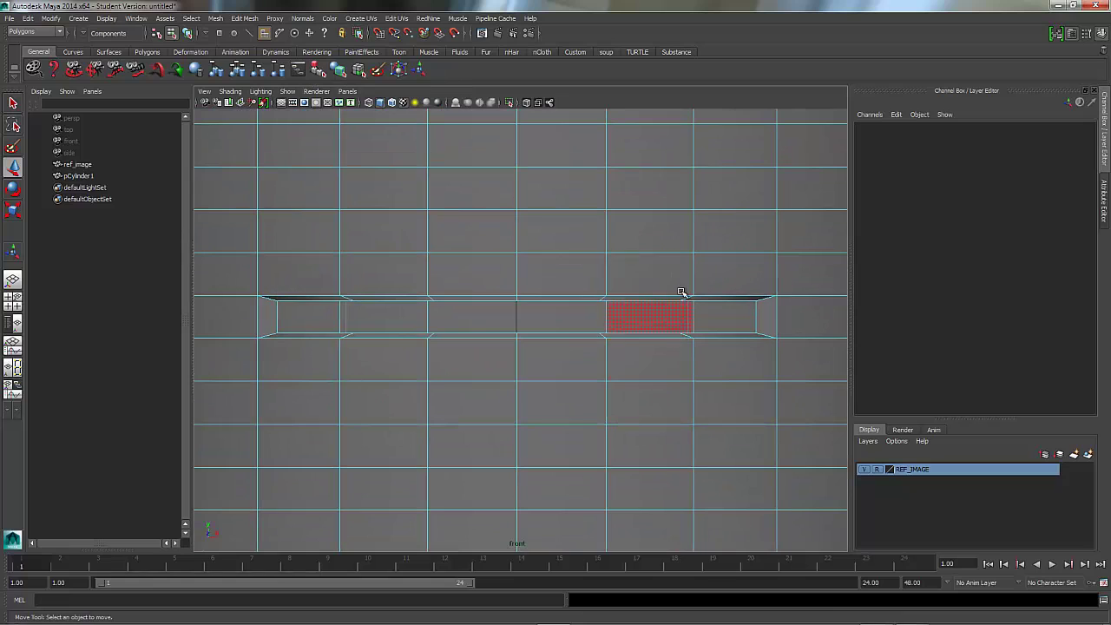
click(230, 91)
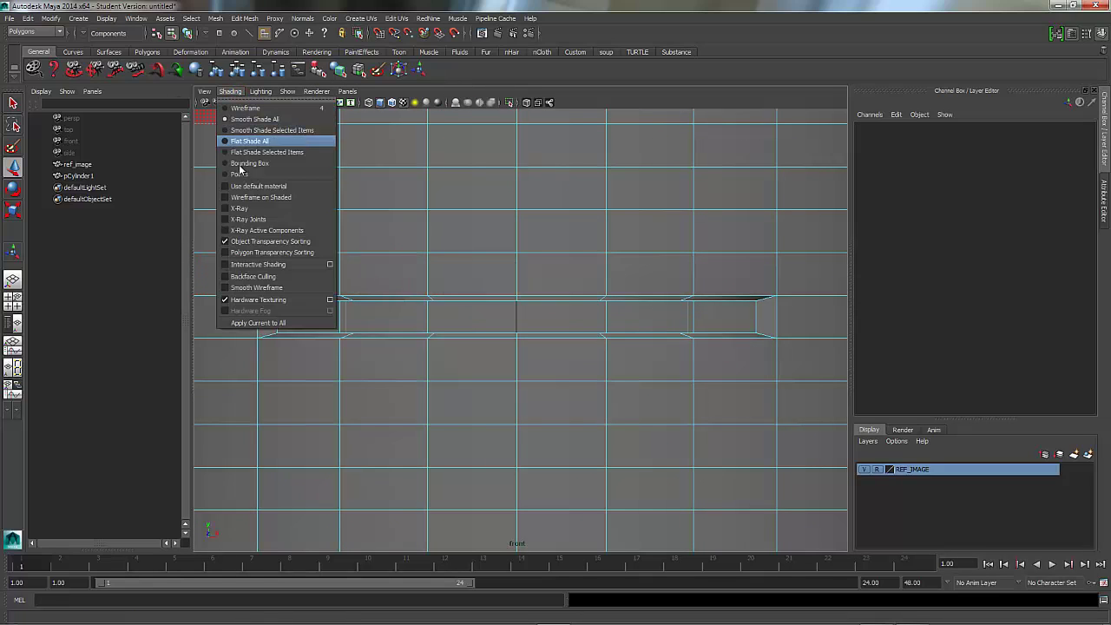
click(239, 208)
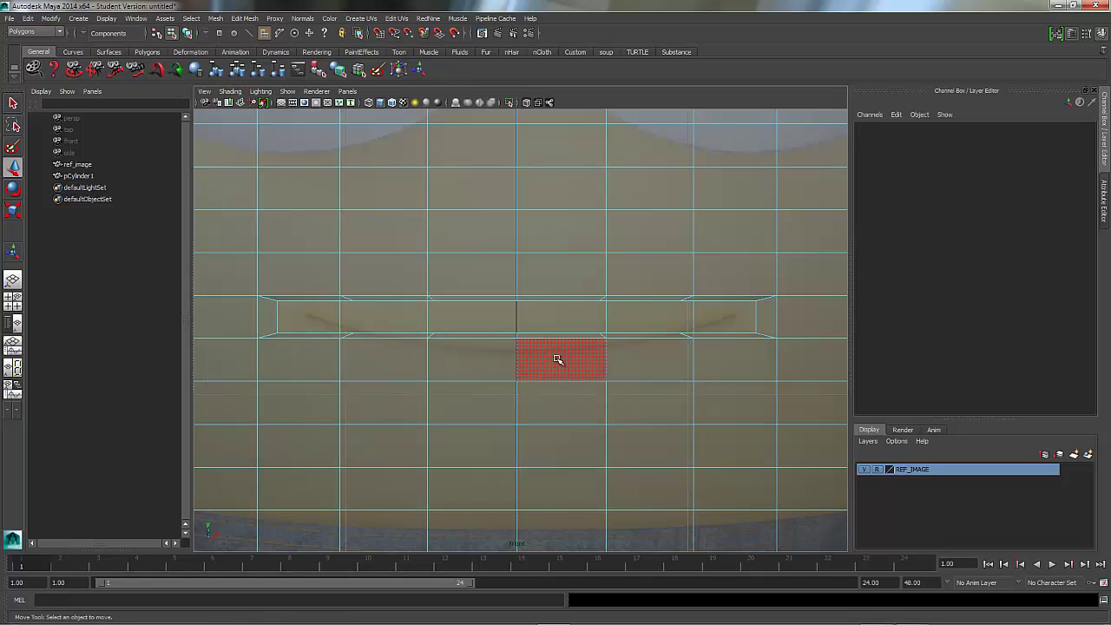
Check the camera-based selection option in the Select Tool's settings.
click(9, 18)
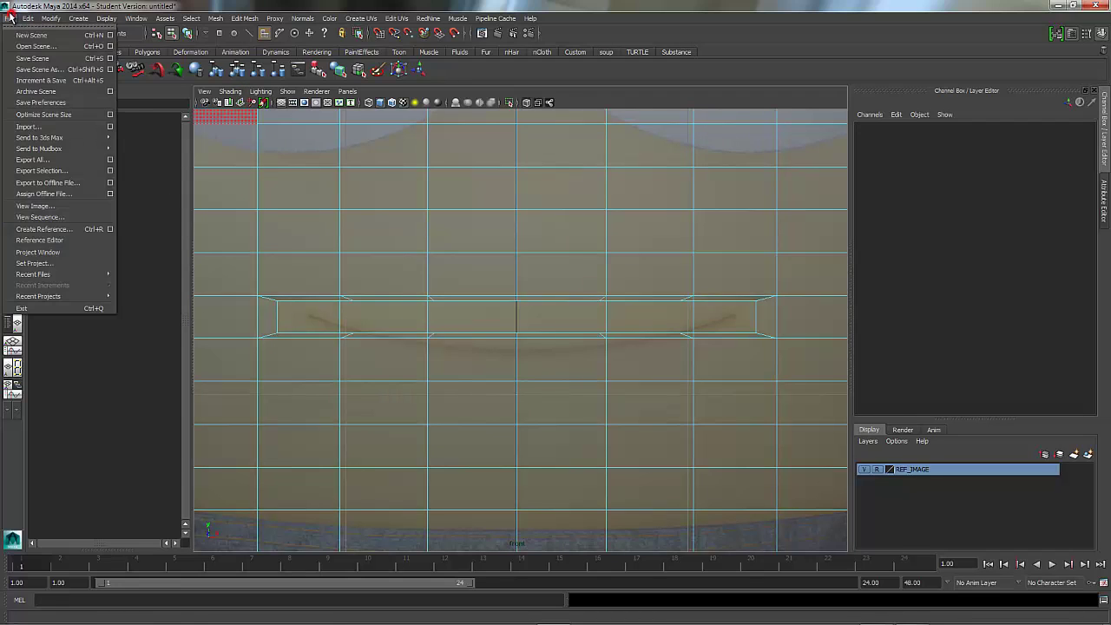
click(12, 103)
double_click(12, 102)
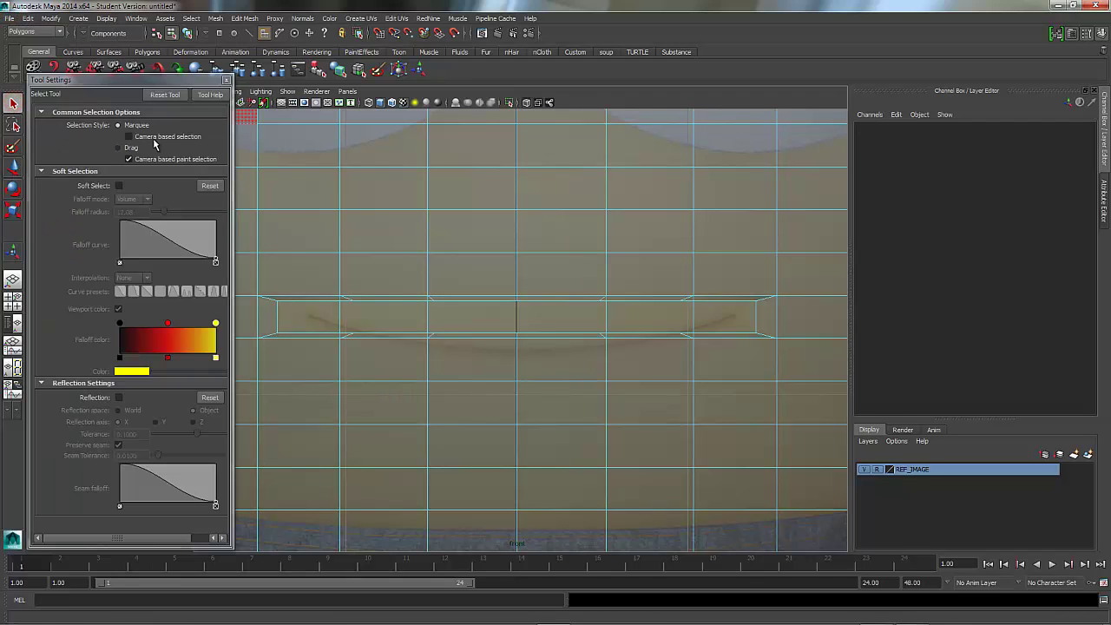
click(227, 80)
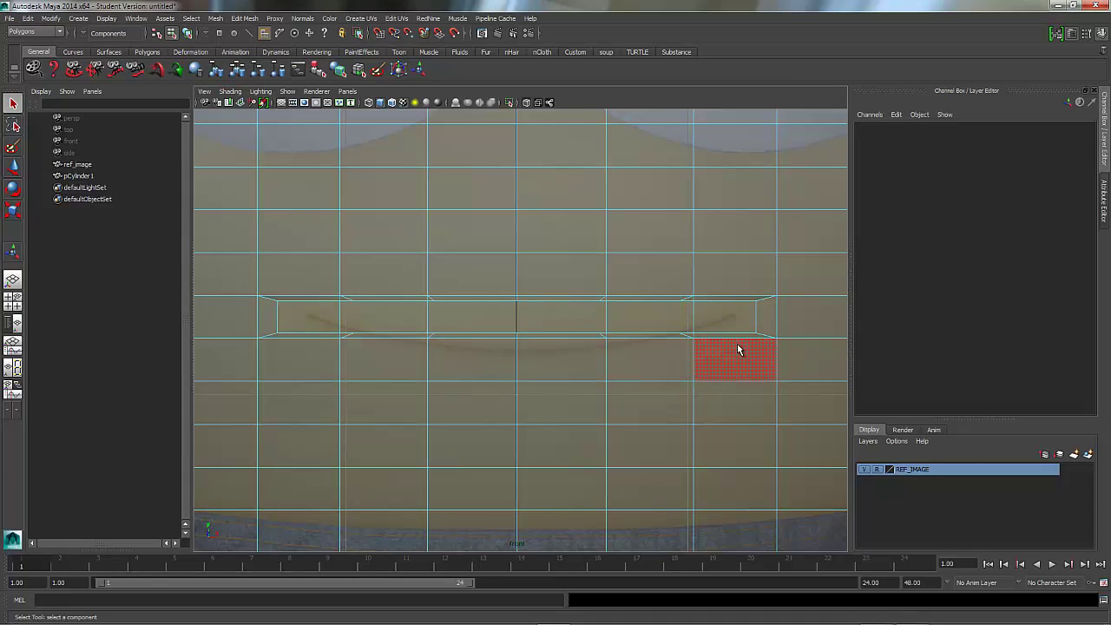
Select the vertices at both outer corners of the mouth opening and raise them to form a smile.
right_drag(743, 278, 728, 313)
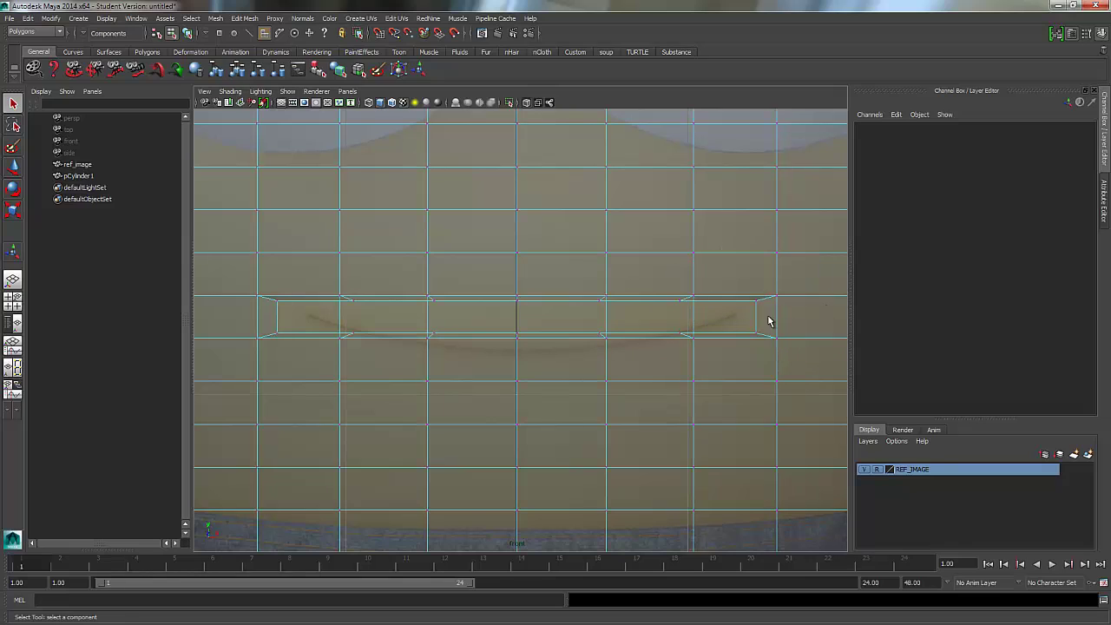
drag(777, 349, 791, 356)
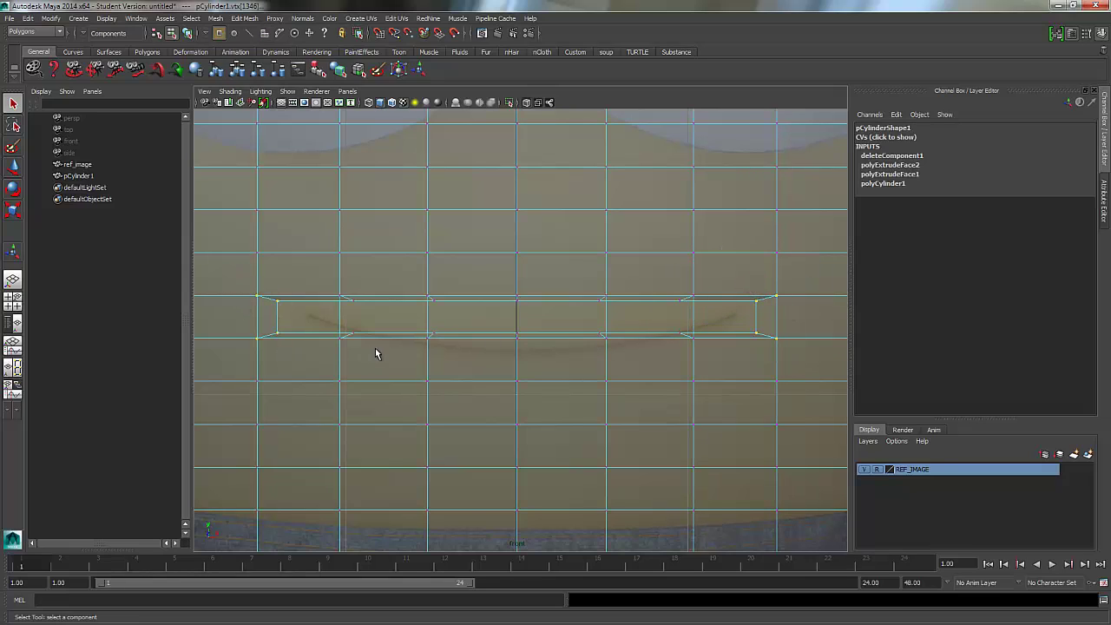
key(w)
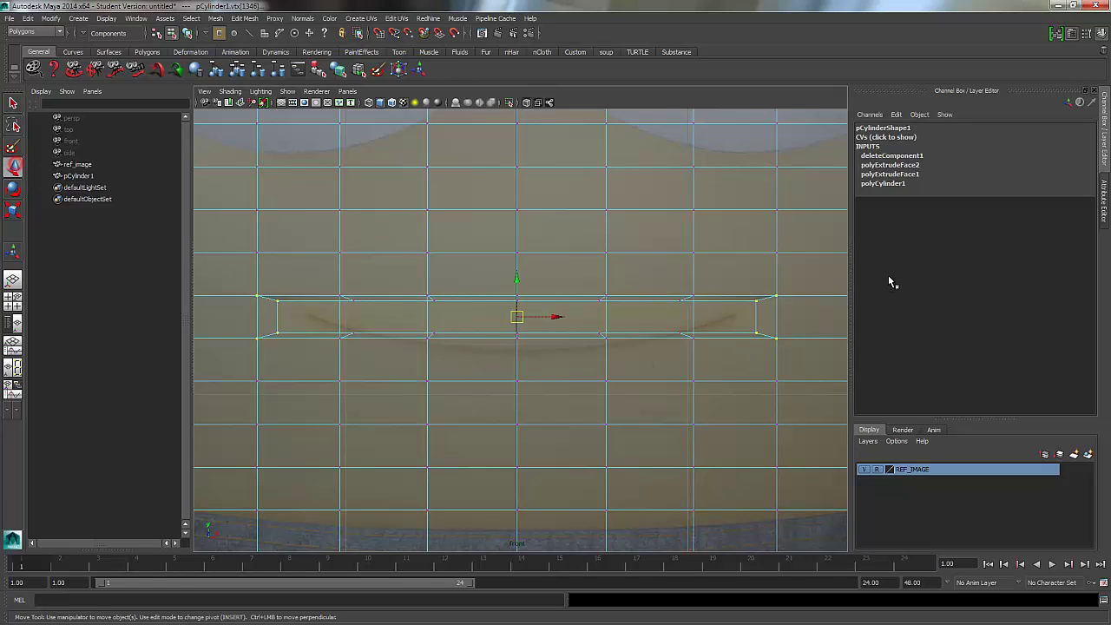
drag(516, 278, 513, 258)
Lower the mouth's centre vertices and the vertex columns on either side of them, and preview the curve with smooth mesh display.
drag(323, 281, 330, 286)
drag(496, 281, 564, 371)
drag(519, 276, 516, 287)
drag(582, 278, 628, 373)
shift+drag(415, 351, 519, 286)
key(3)
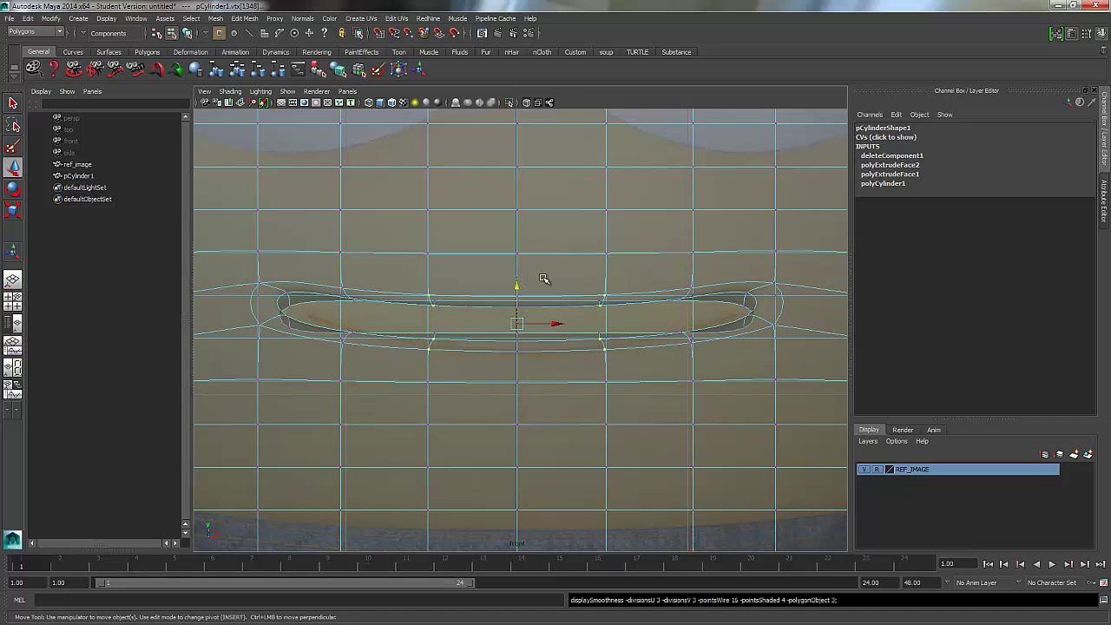
Lower the centre and adjacent vertices of the lower lip to follow the reference smile, and return to the unsmoothed mesh.
click(135, 286)
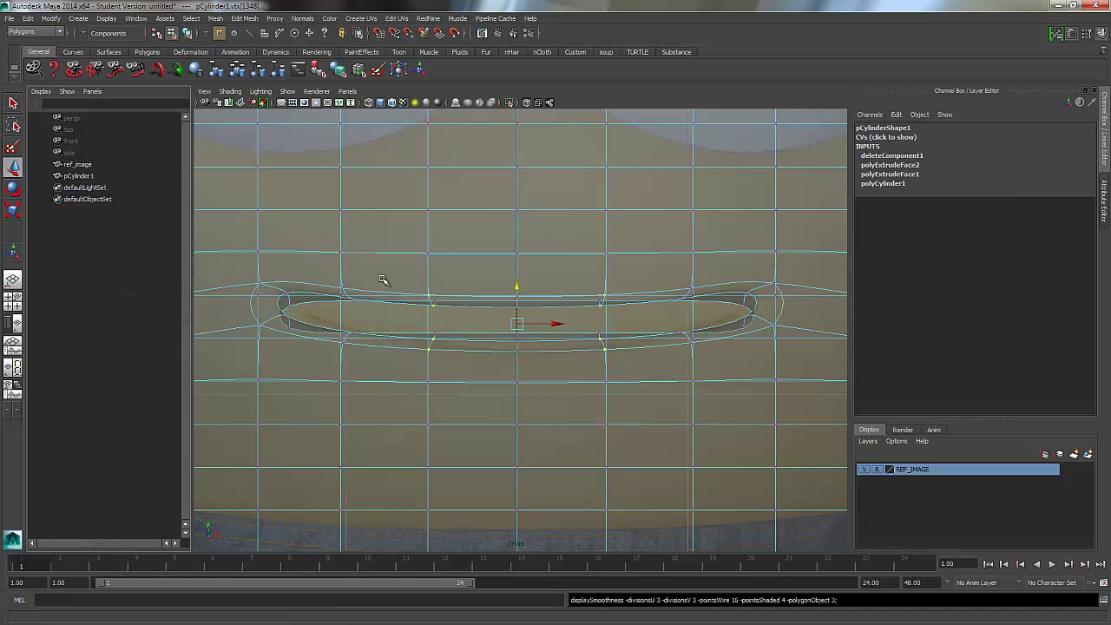
click(534, 365)
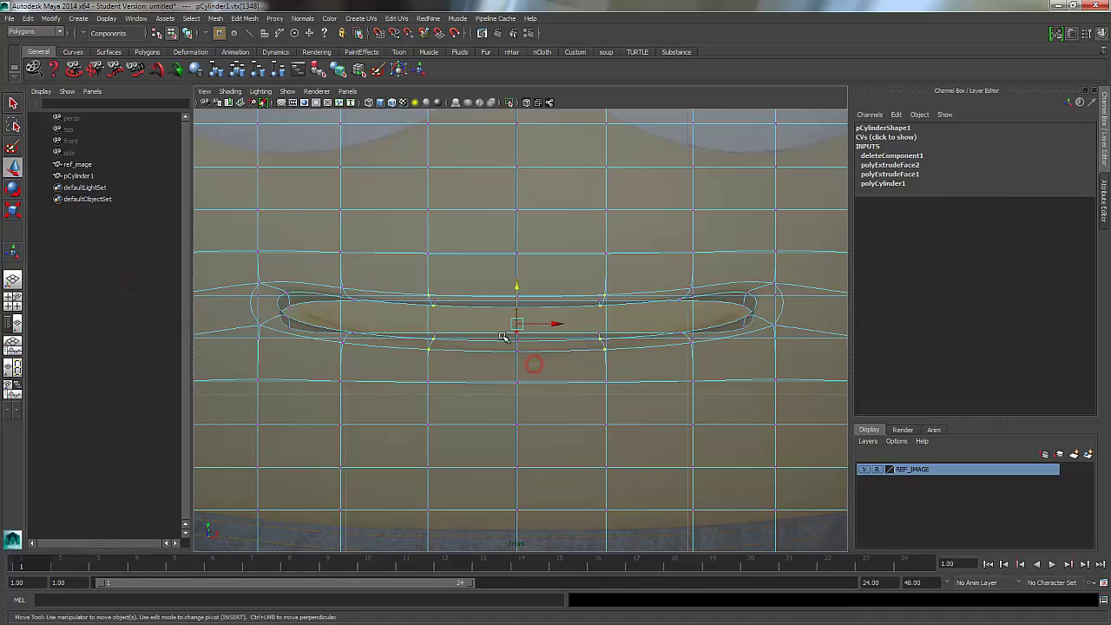
drag(534, 345, 544, 354)
drag(514, 301, 518, 313)
drag(414, 330, 447, 362)
shift+click(594, 332)
mouse_move(516, 301)
mouse_down()
mouse_move(521, 315)
mouse_move(526, 305)
mouse_up()
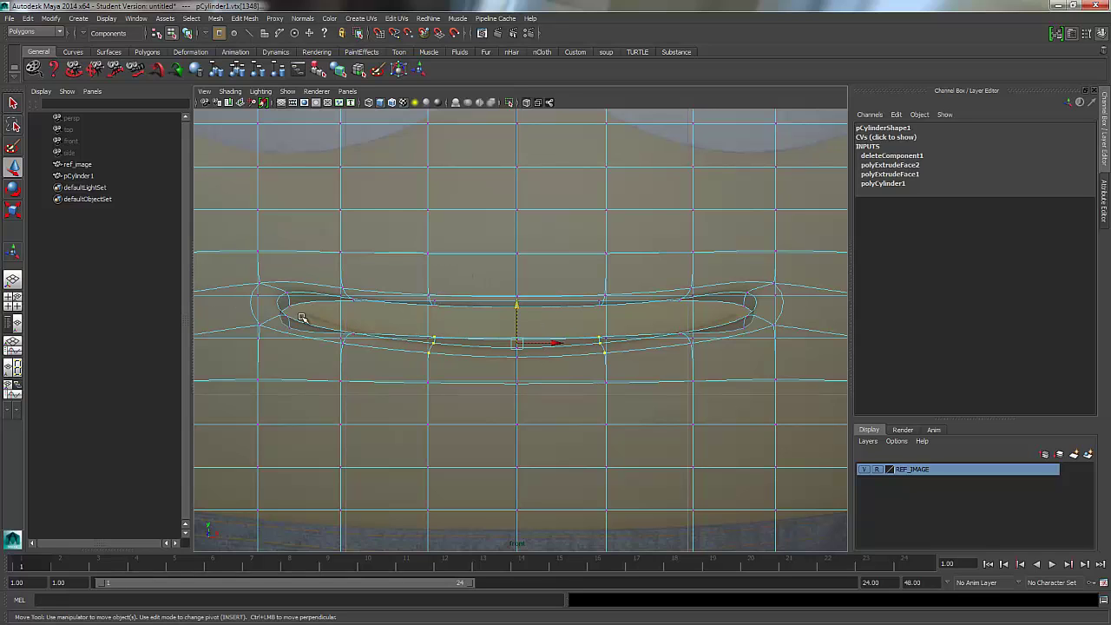
key(1)
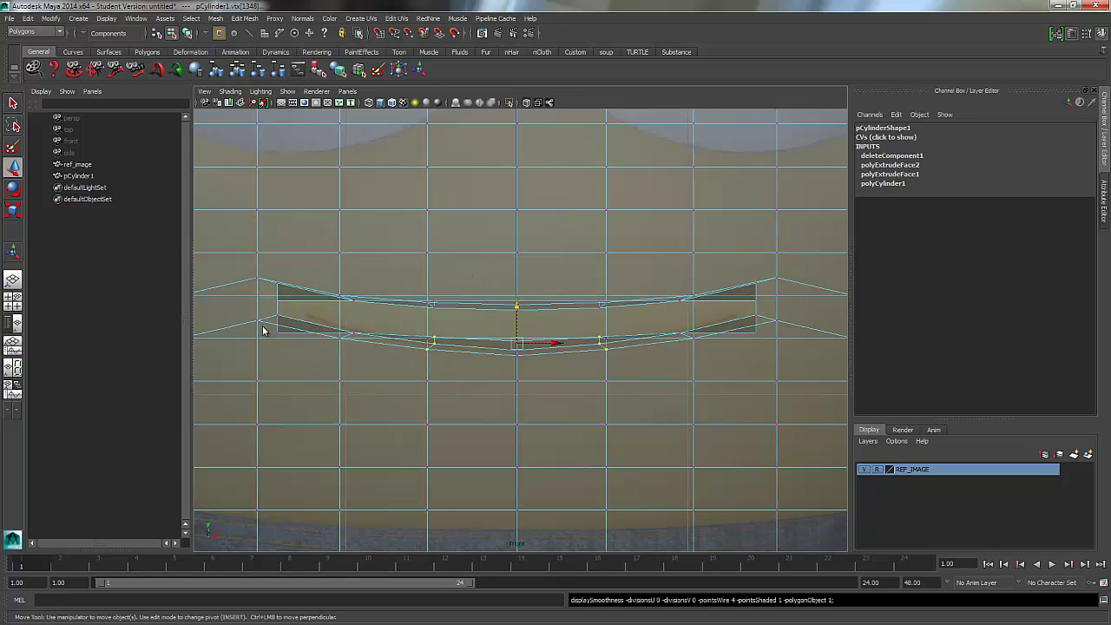
In the perspective view, raise the two innermost vertices at one mouth corner to match the lifted outer corner.
click(347, 91)
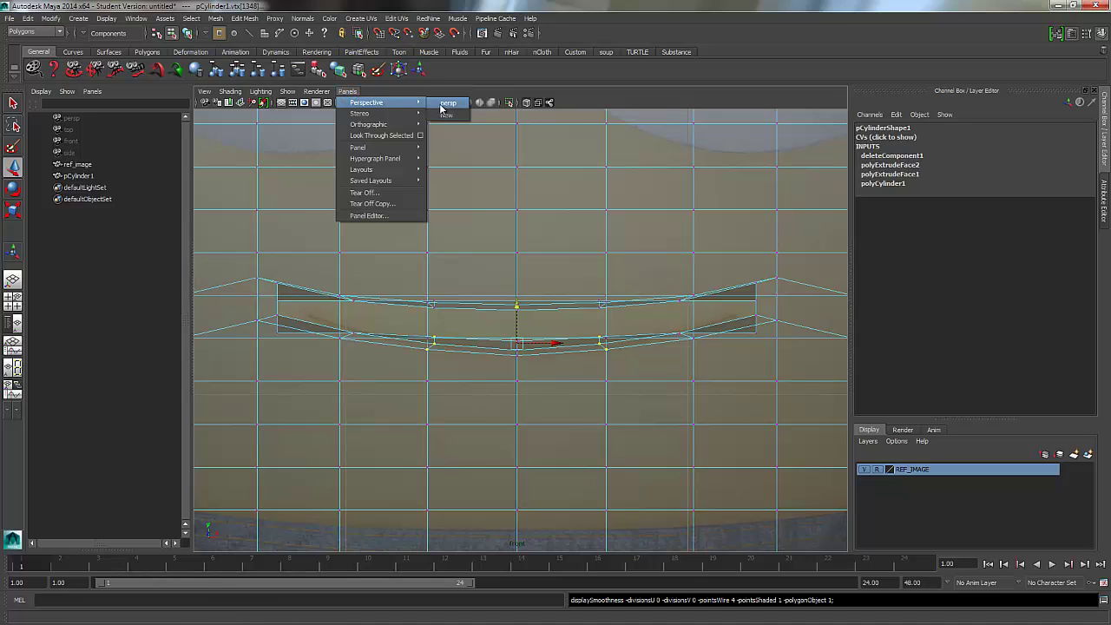
mouse_move(412, 103)
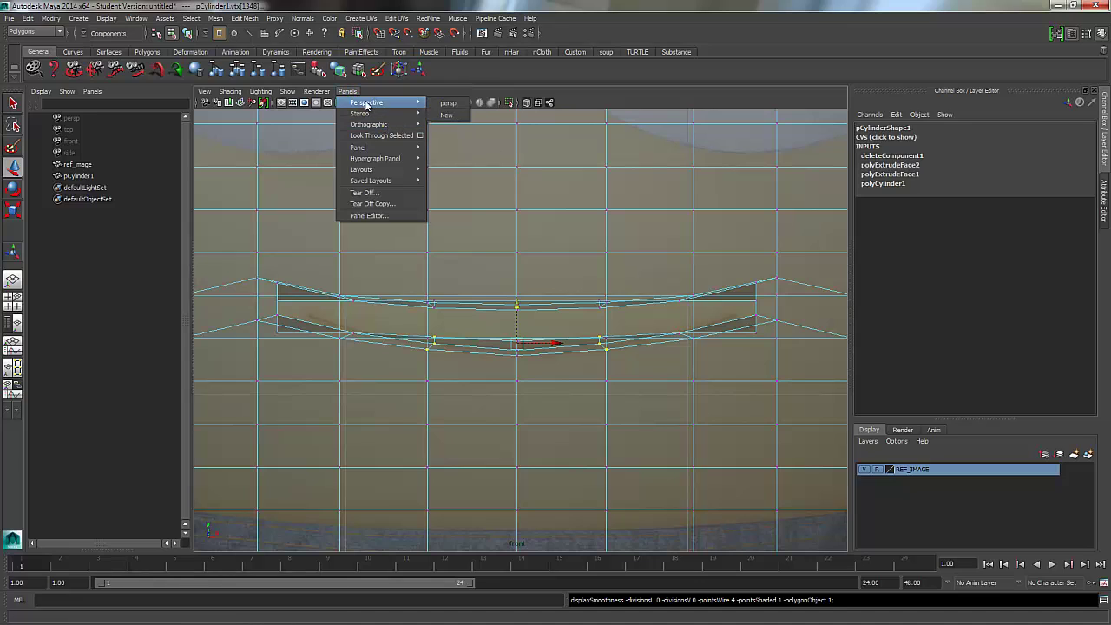
click(454, 104)
alt+drag(486, 321, 318, 329)
alt+right_drag(319, 330, 480, 278)
scroll(533, 275, up, 4)
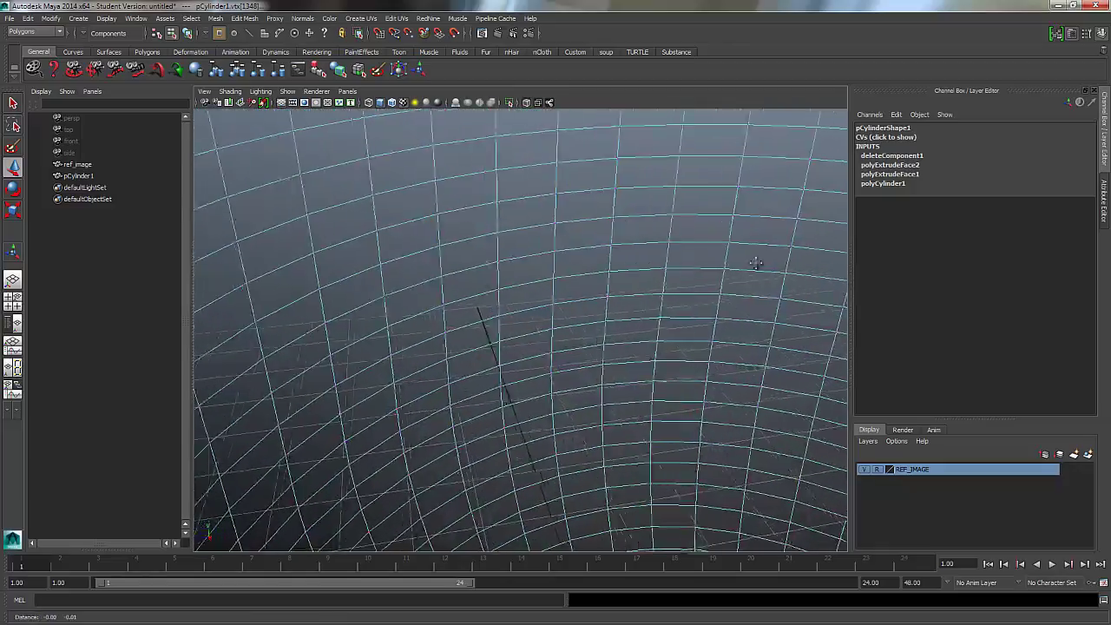
alt+drag(438, 276, 483, 268)
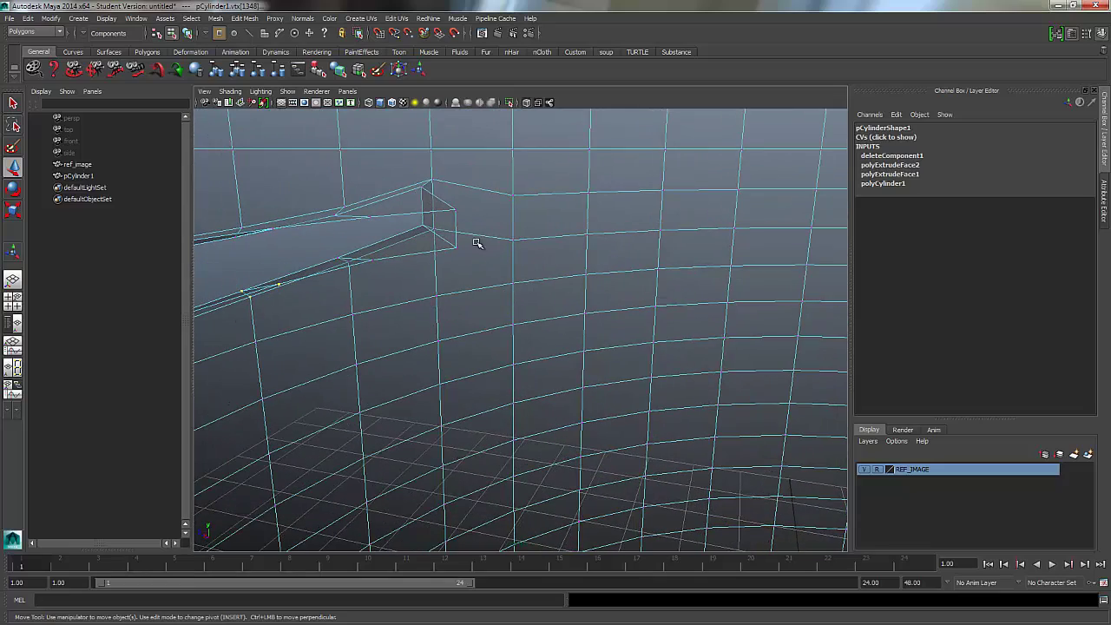
click(451, 208)
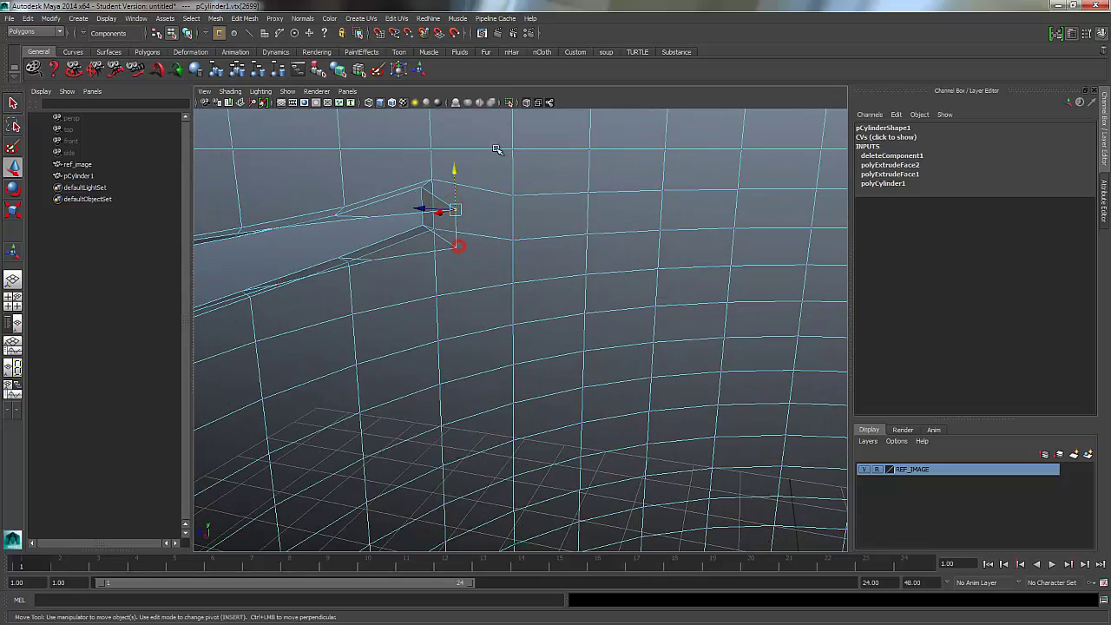
drag(453, 189, 451, 167)
Raise the two innermost vertices at the opposite mouth corner to line up with its outer edge.
alt+drag(438, 222, 310, 300)
alt+middle_drag(310, 300, 615, 278)
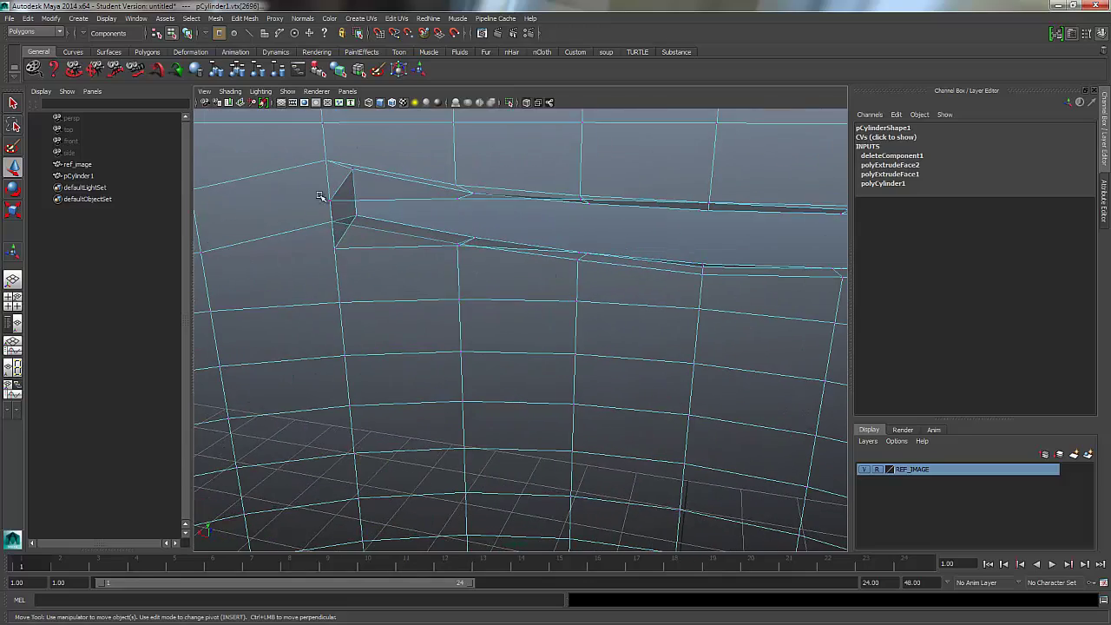
click(329, 201)
shift+click(337, 249)
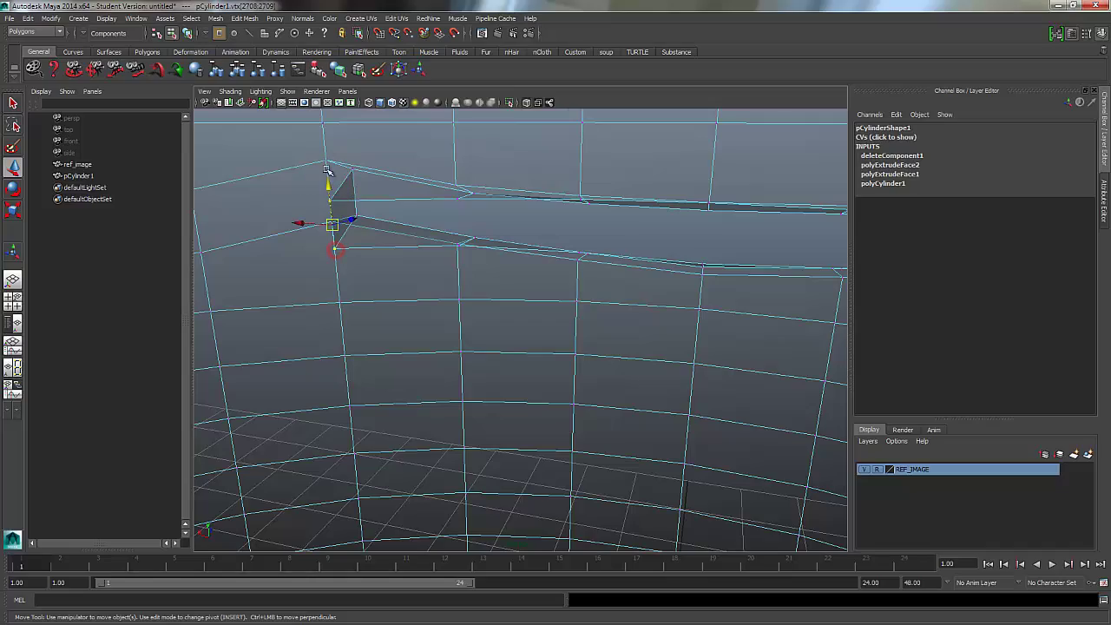
drag(325, 184, 323, 167)
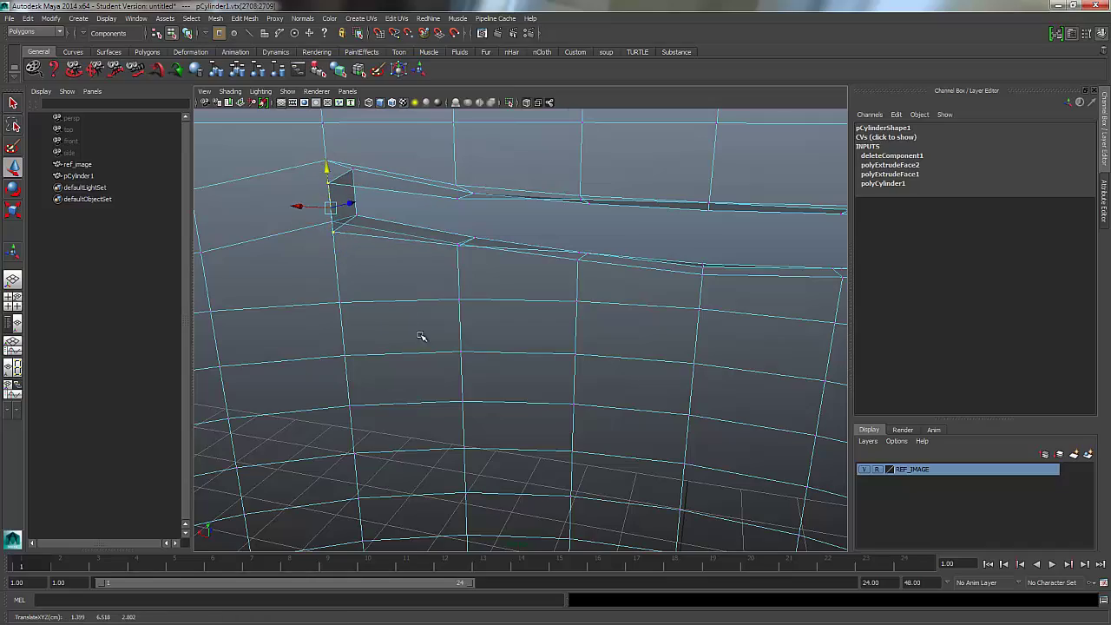
Turn off X-Ray shading and inspect the reshaped mouth opening from outside the body.
alt+drag(419, 335, 521, 347)
alt+right_drag(520, 347, 429, 251)
alt+drag(430, 252, 516, 327)
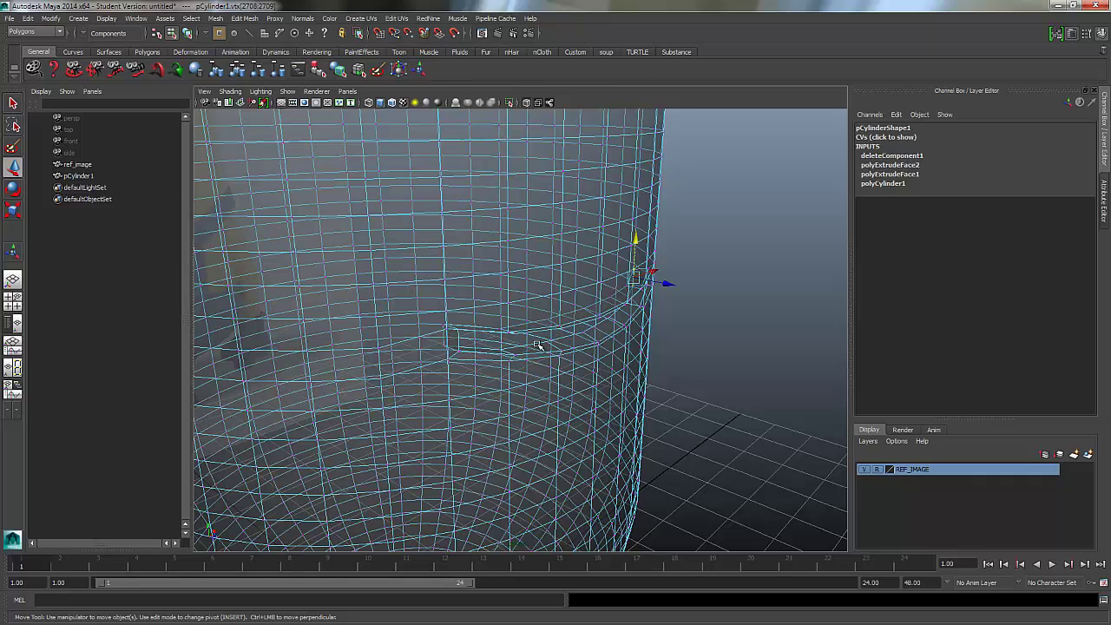
click(230, 91)
click(233, 209)
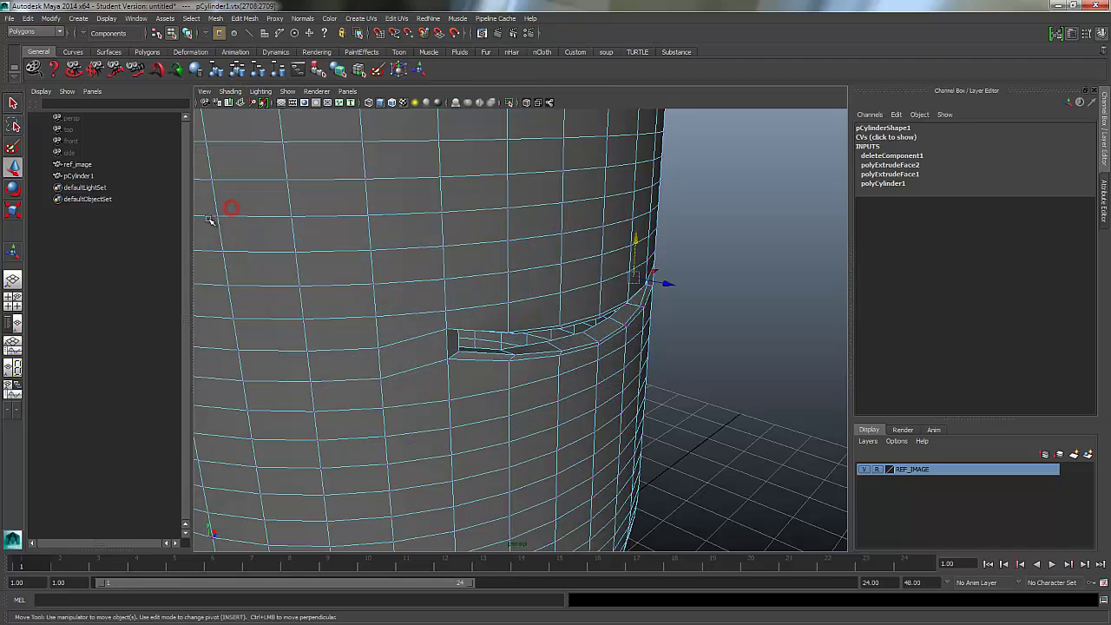
alt+right_drag(376, 307, 622, 295)
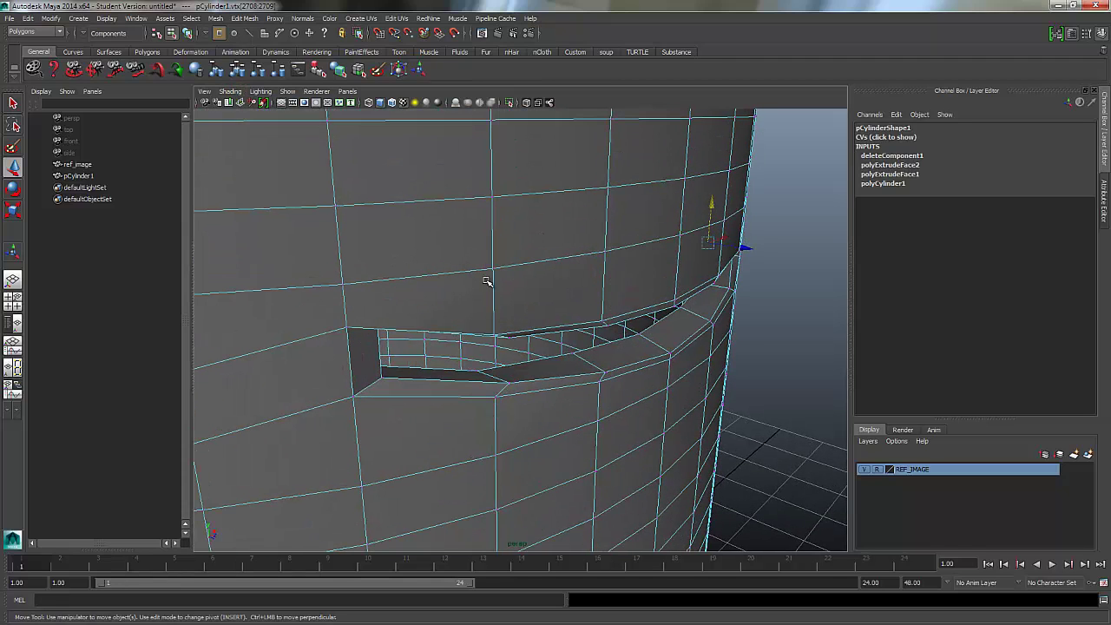
Create a polygon sphere with a radius of 20 and 20 divisions in both axis and height.
click(84, 19)
click(84, 17)
click(144, 245)
click(79, 19)
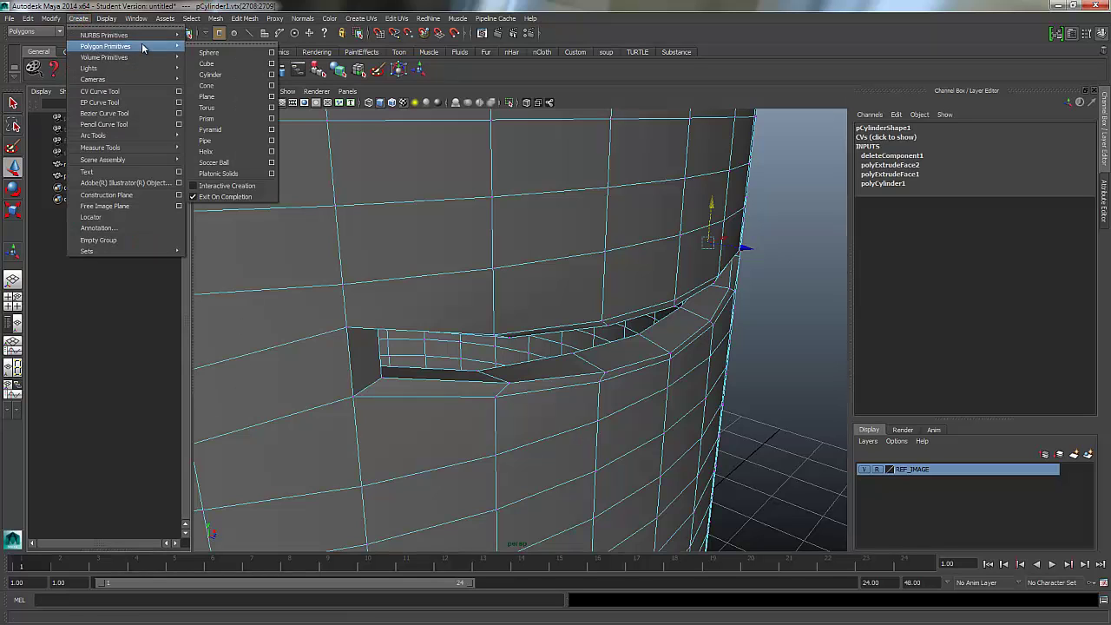
mouse_move(131, 46)
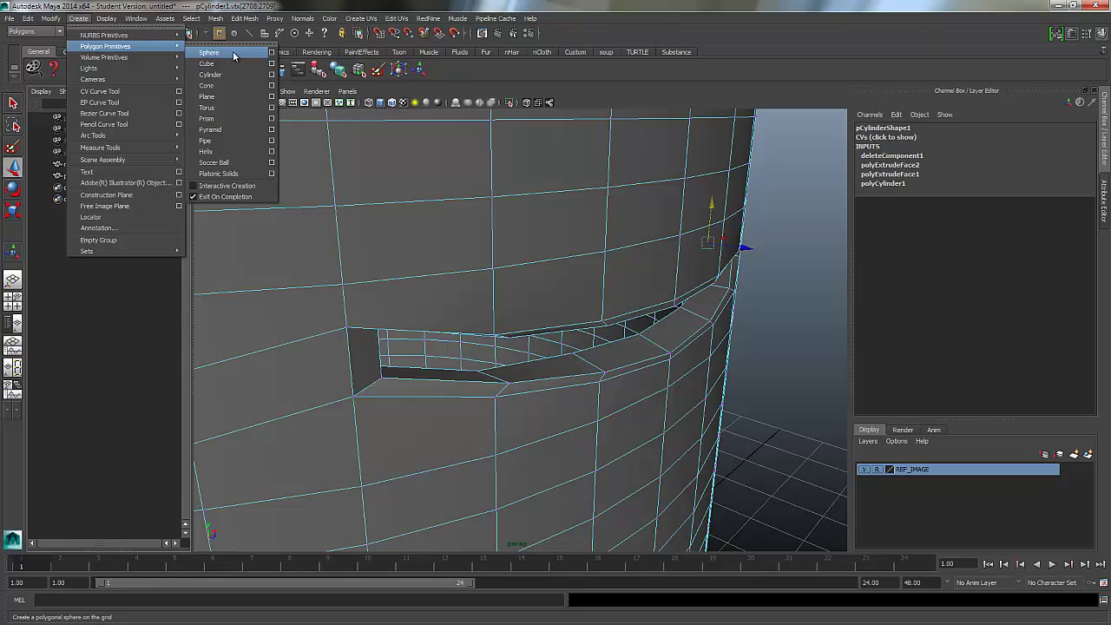
click(269, 54)
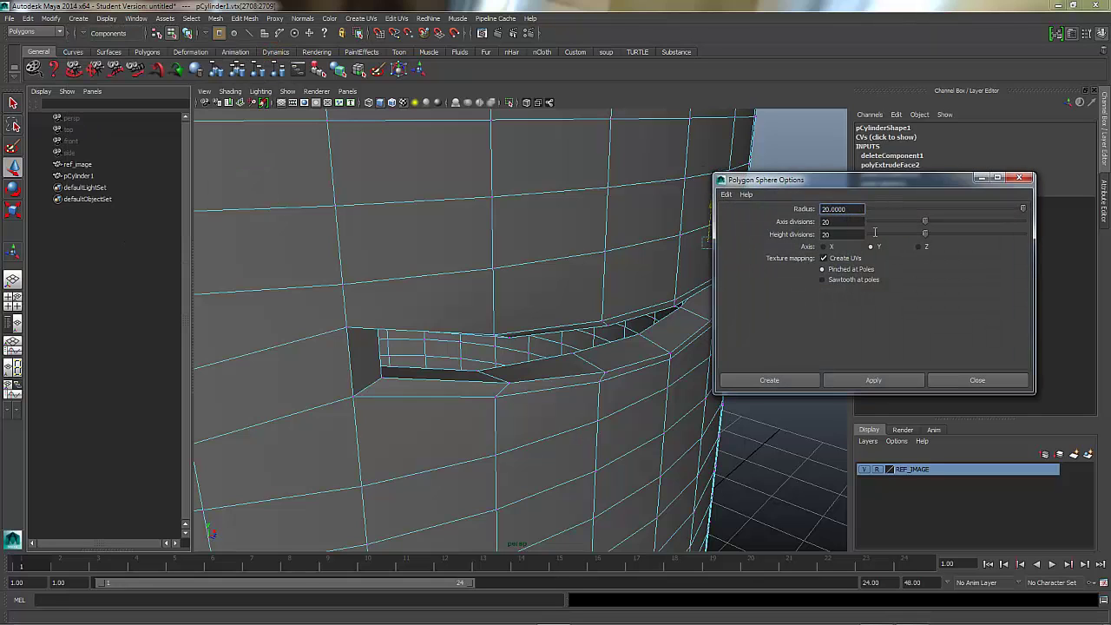
click(727, 195)
click(743, 296)
click(769, 380)
alt+right_drag(378, 381, 397, 305)
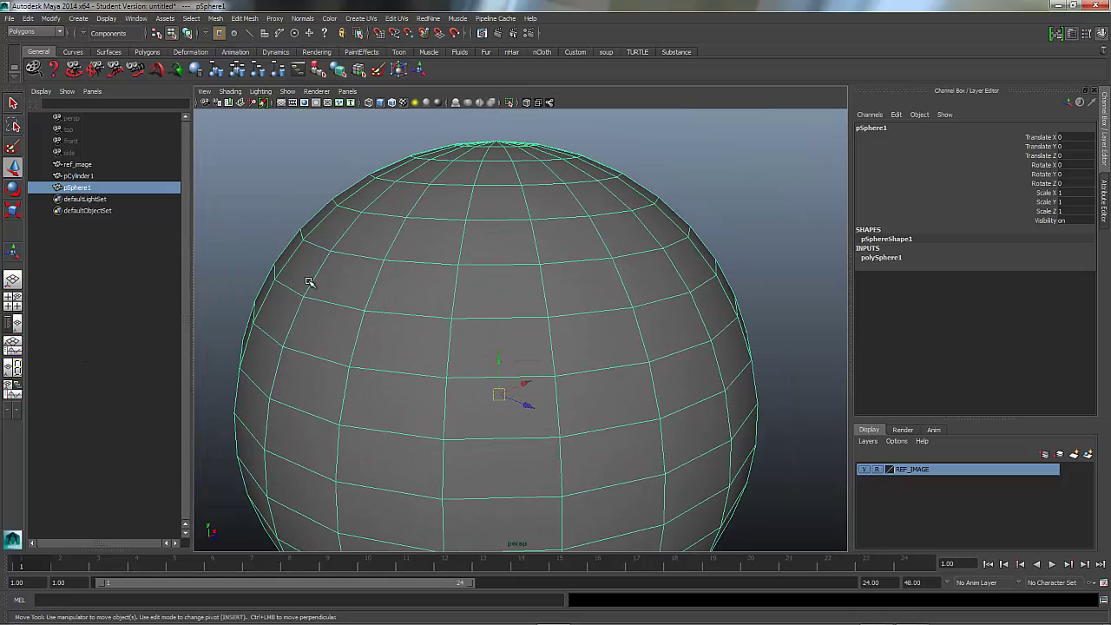
Scale the new sphere down uniformly to about 0.054 in X, Y and Z.
click(13, 209)
drag(489, 396, 436, 416)
drag(499, 396, 349, 471)
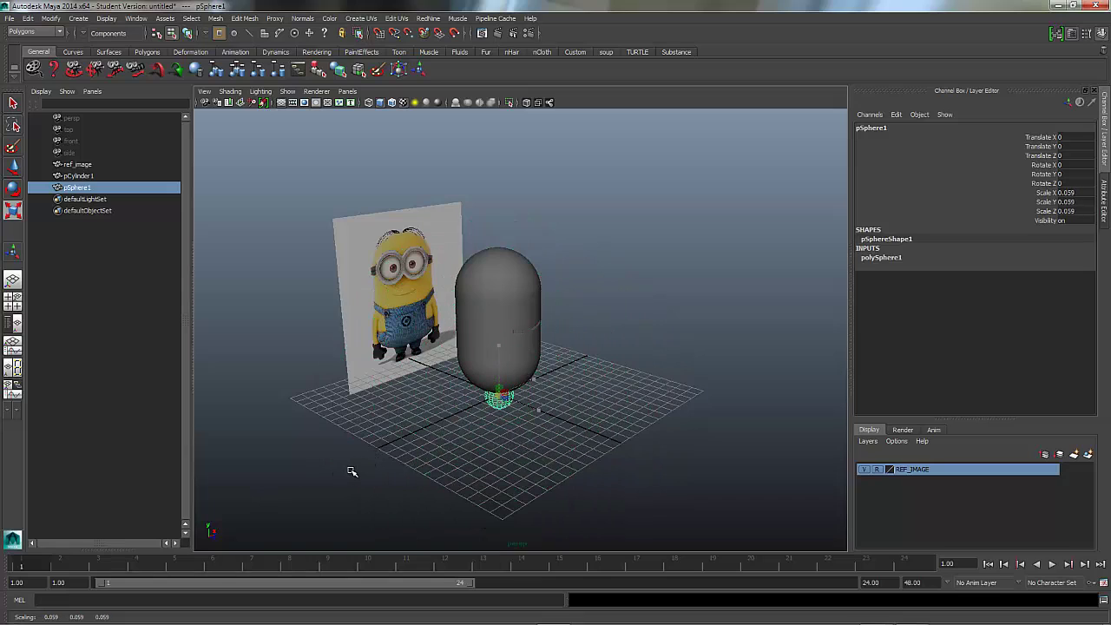
alt+right_drag(396, 372, 462, 413)
alt+right_drag(607, 235, 651, 220)
alt+middle_drag(491, 239, 525, 83)
alt+middle_drag(488, 365, 503, 336)
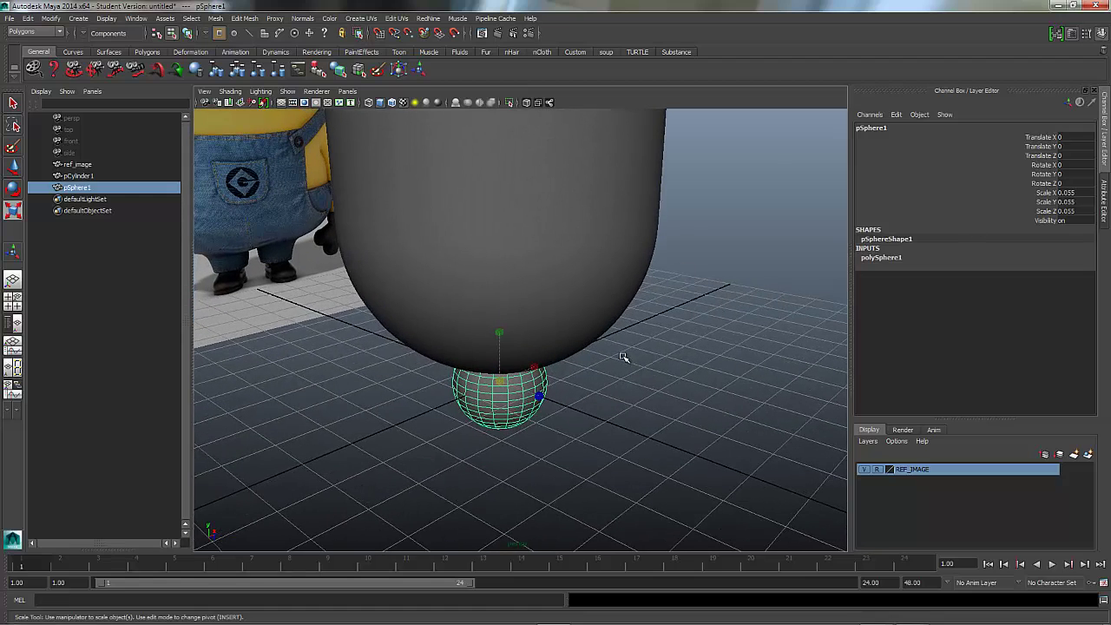
click(502, 378)
drag(1066, 211, 1078, 200)
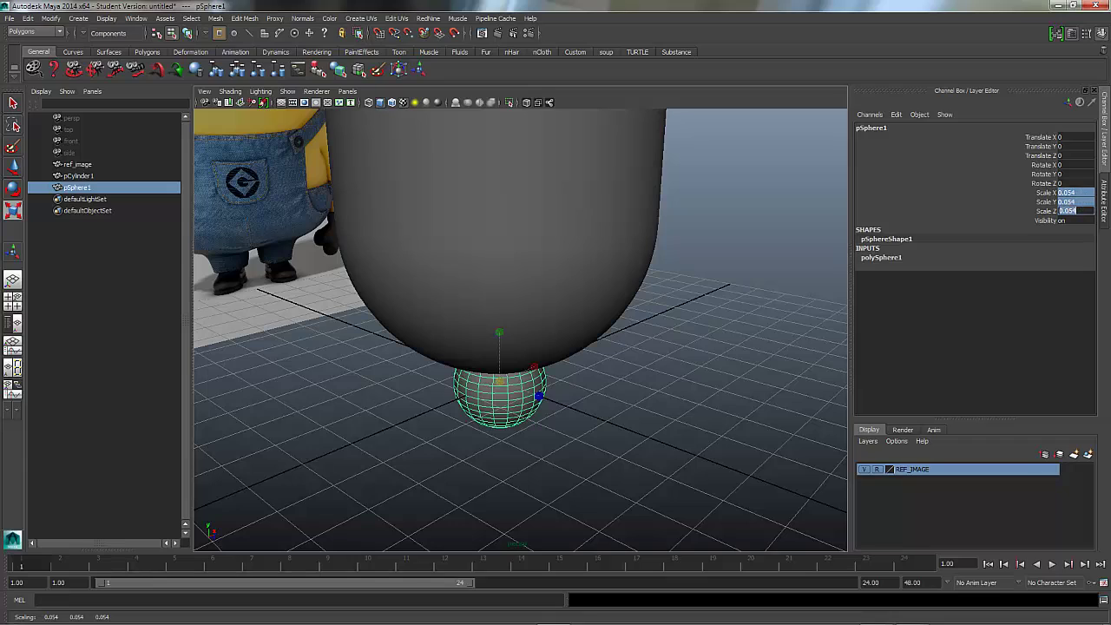
click(952, 211)
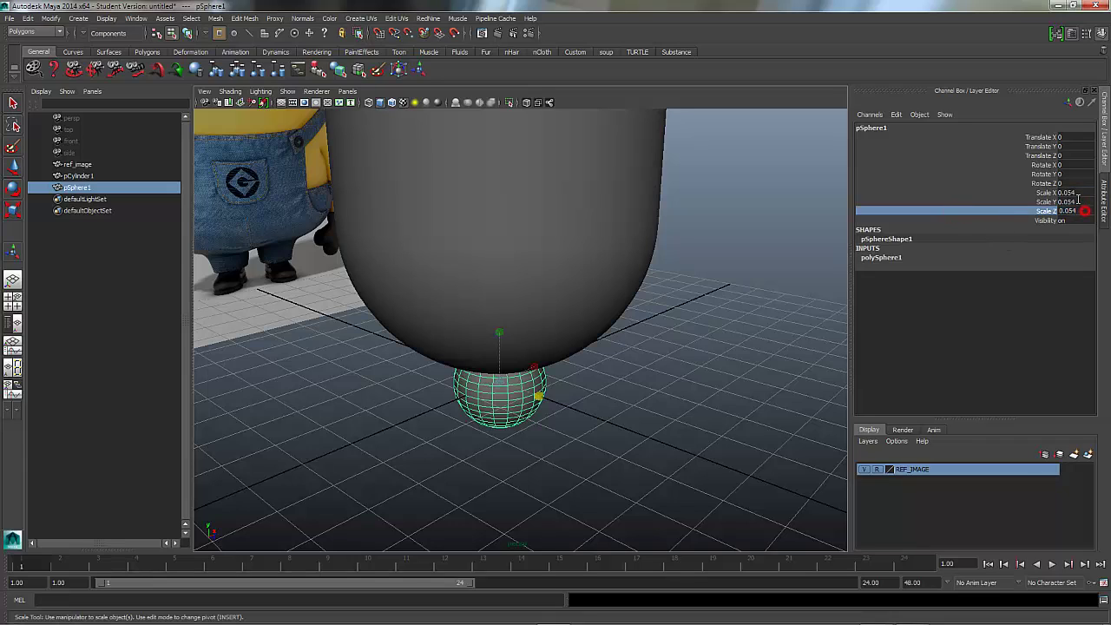
Set the sphere's scale to 0.1 in X, Y and Z.
drag(1086, 212, 1080, 190)
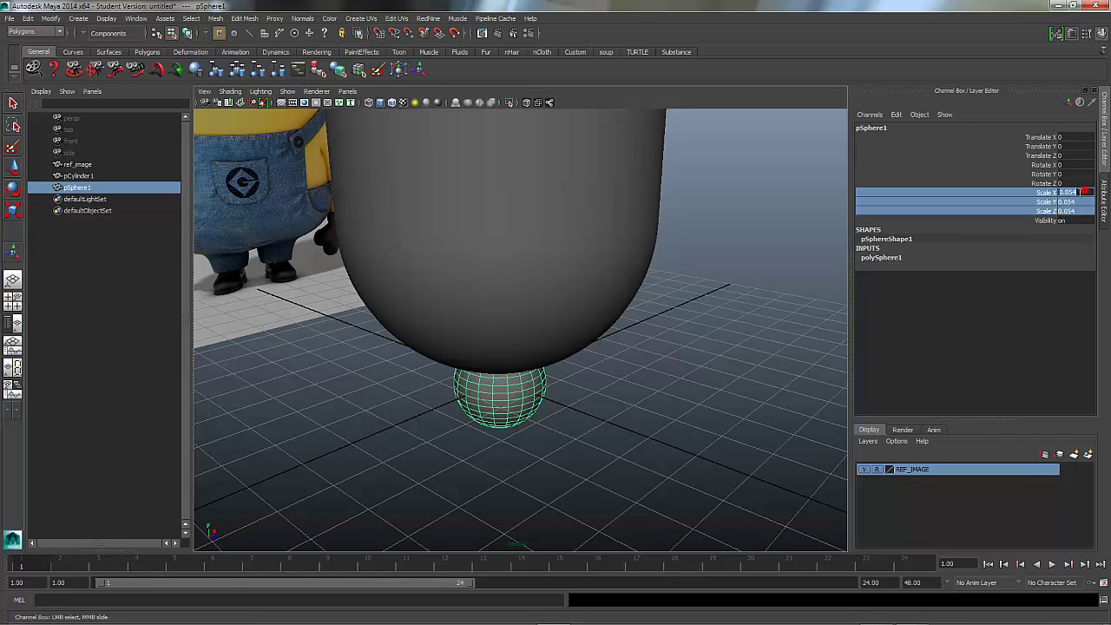
text(0.1)
key(Return)
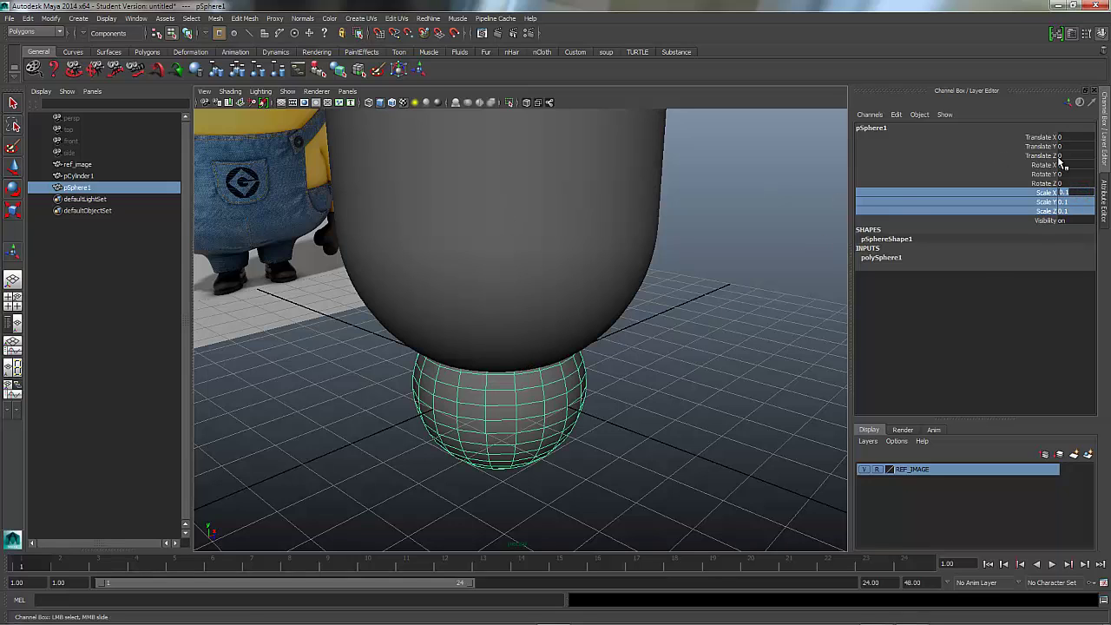
Return the sphere to object mode and rotate it to 90 degrees about X.
double_click(1075, 174)
click(98, 352)
click(496, 426)
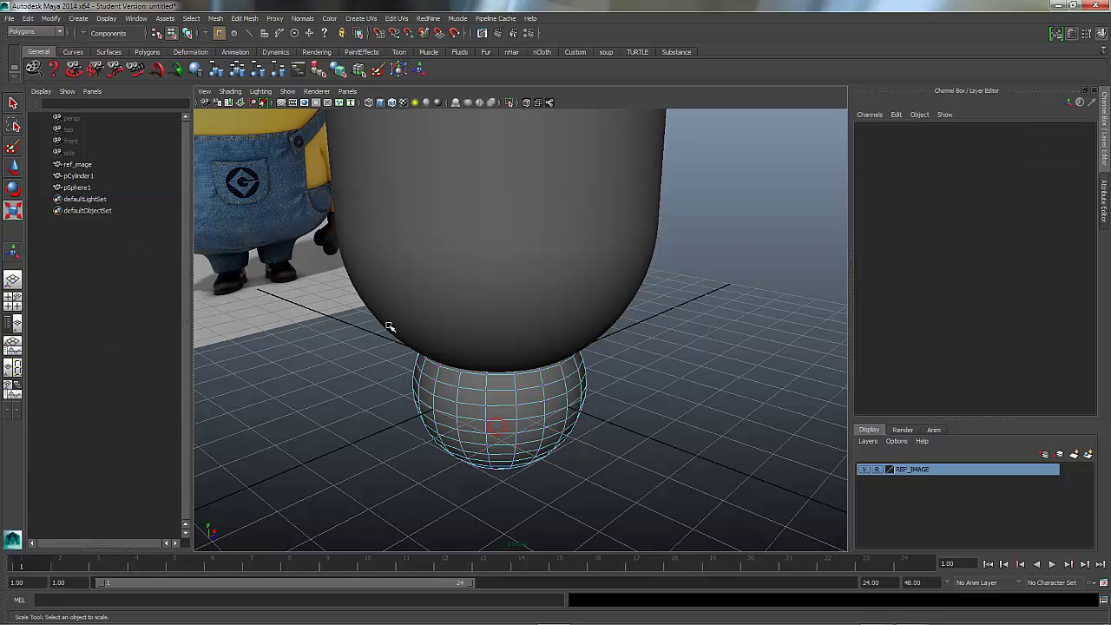
click(14, 189)
right_drag(428, 406, 466, 382)
click(466, 401)
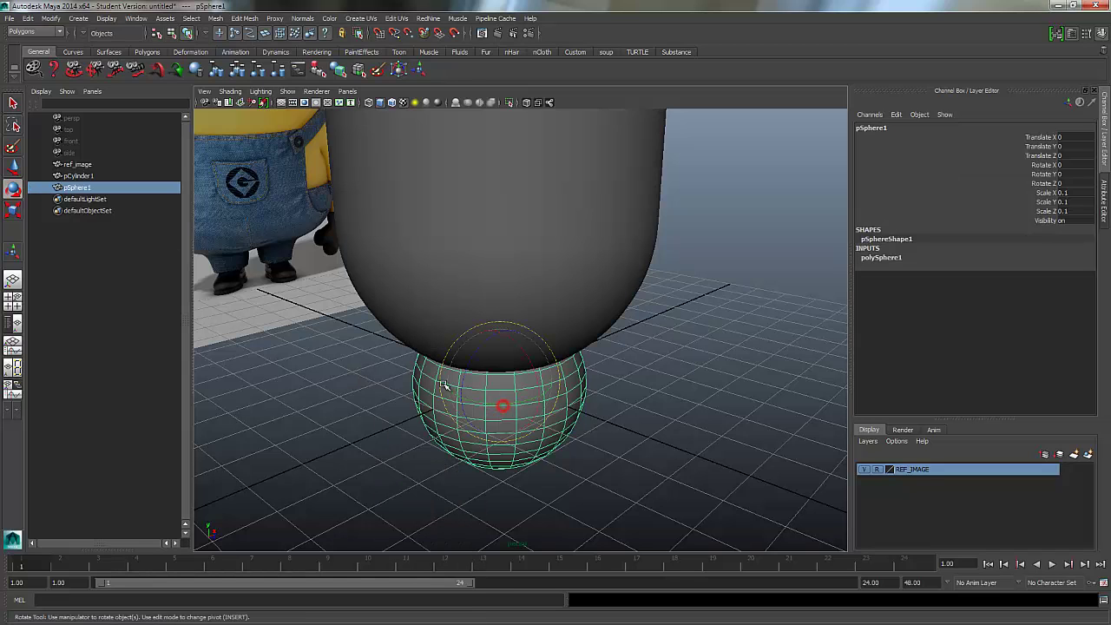
mouse_move(526, 350)
mouse_down()
mouse_move(549, 417)
mouse_move(569, 403)
mouse_move(517, 369)
mouse_up()
alt+drag(516, 369, 576, 339)
click(1084, 164)
text(90)
key(Return)
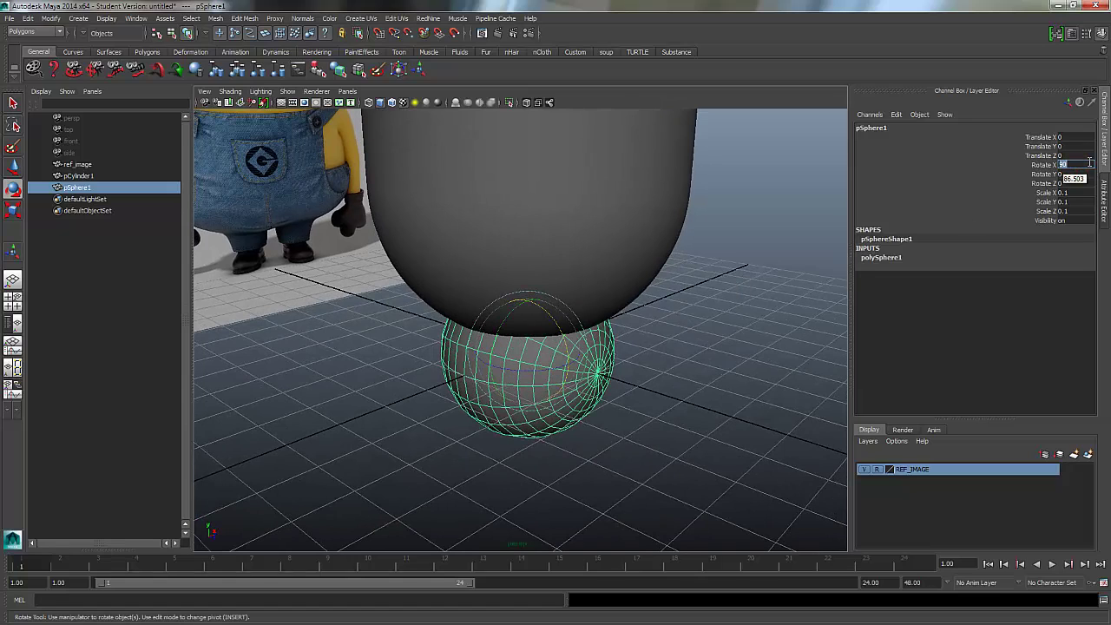
Turn on X-Ray shading and raise the sphere inside the body to about 5.291 in Y.
click(13, 168)
click(230, 91)
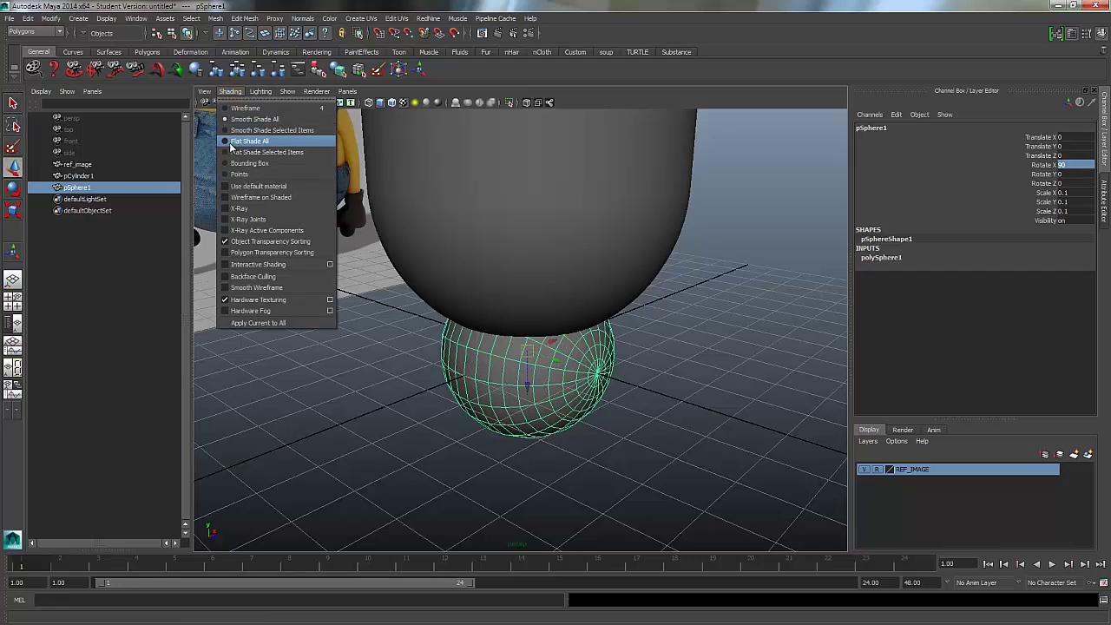
click(248, 210)
drag(530, 387, 521, 208)
scroll(519, 328, up, 2)
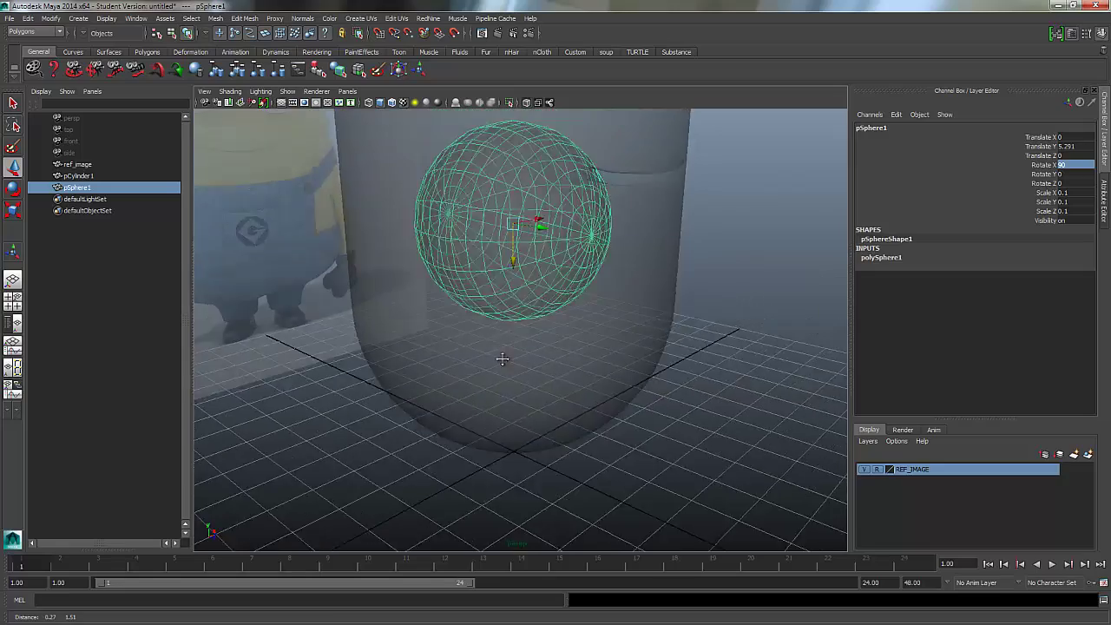
alt+middle_drag(519, 328, 495, 347)
scroll(508, 349, up, 1)
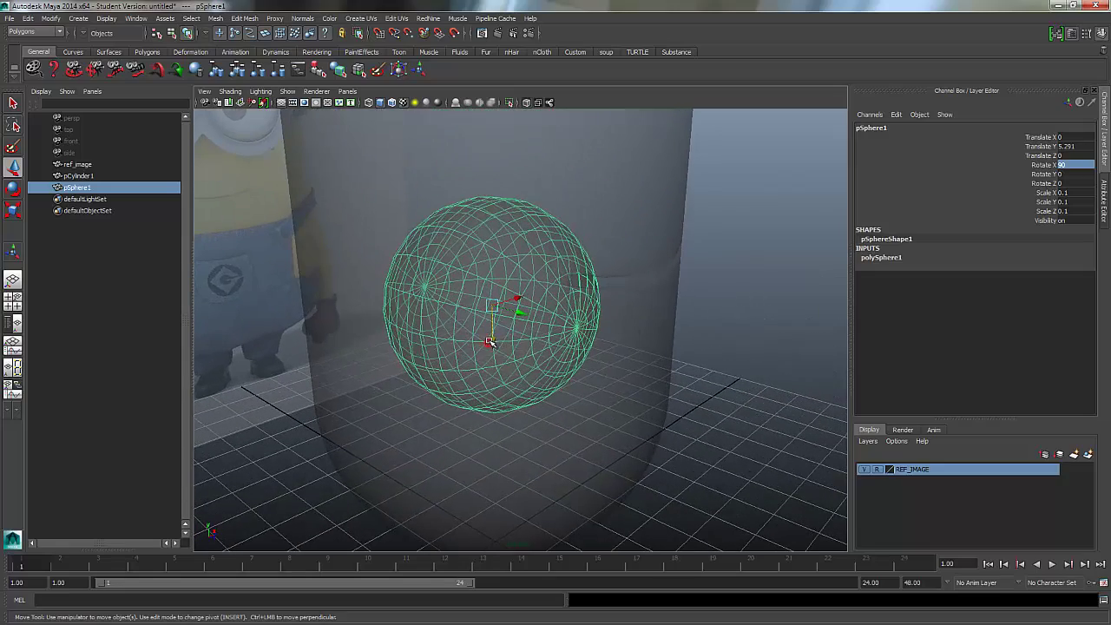
Move the sphere toward the mouth opening, to about 6.131 in Y and 2.537 in Z.
shift+click(491, 343)
key(5)
click(110, 307)
click(78, 187)
drag(489, 333, 669, 291)
alt+drag(466, 285, 459, 321)
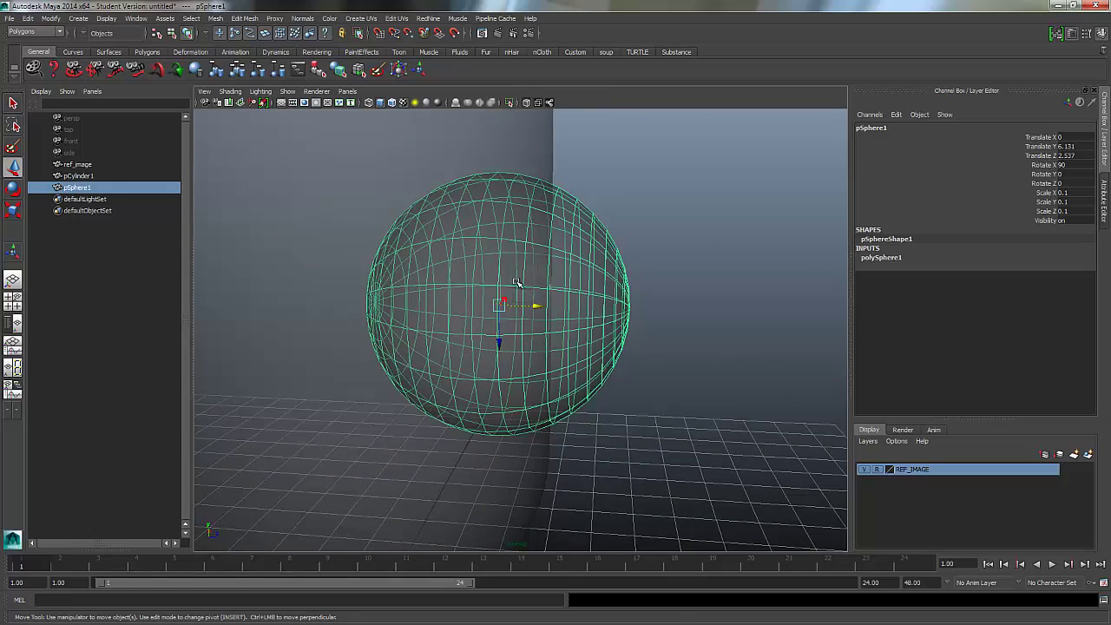
Isolate the sphere and frame it in the orthographic side view.
click(314, 91)
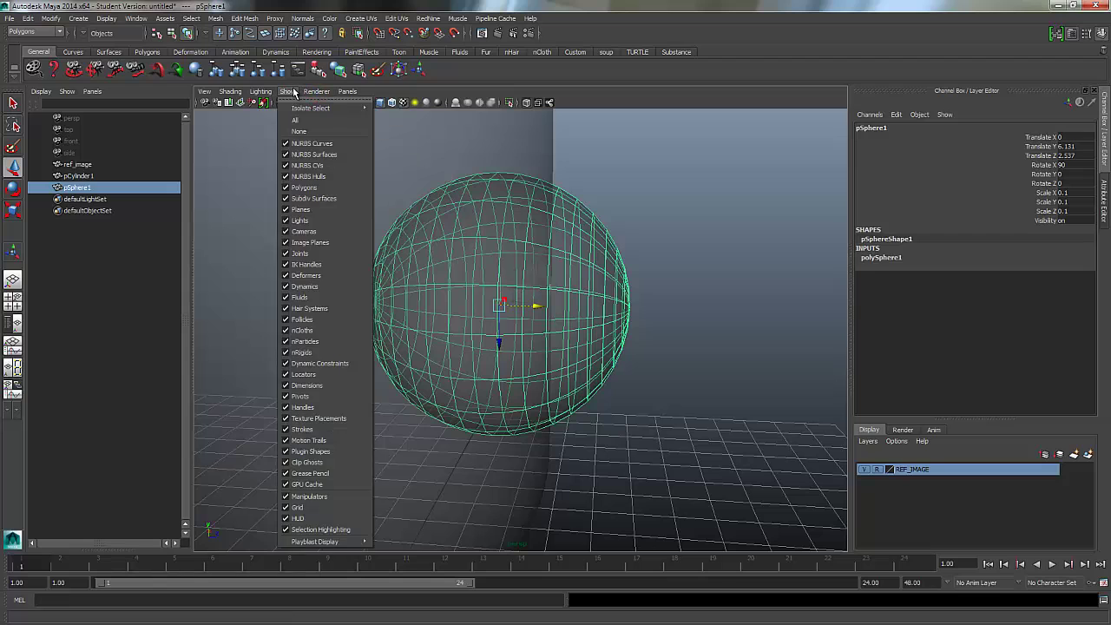
mouse_move(288, 92)
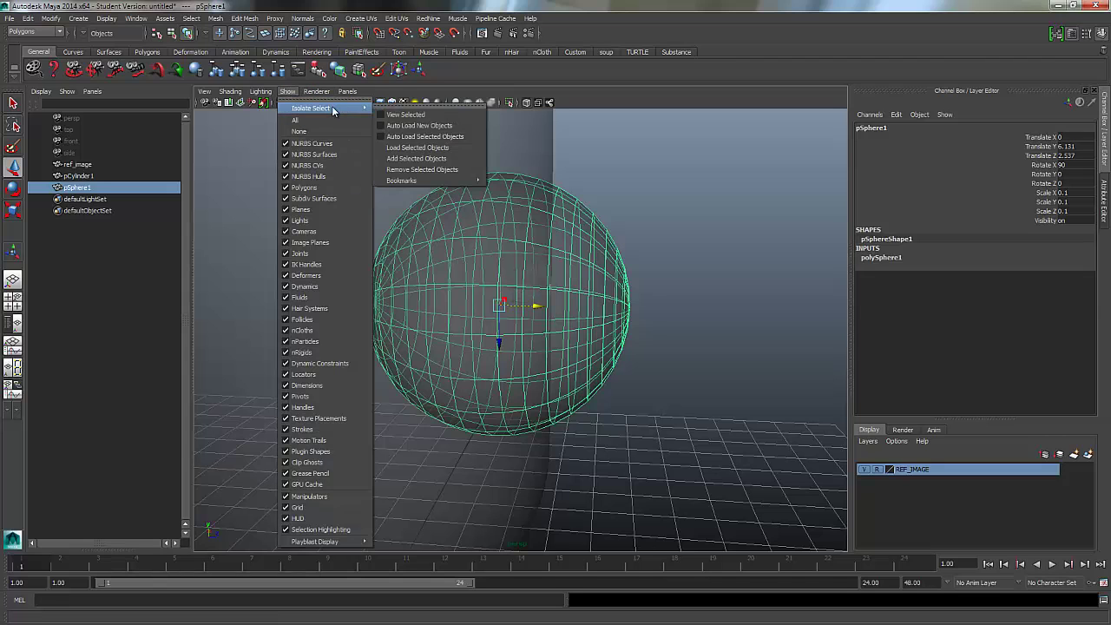
mouse_move(326, 109)
click(389, 114)
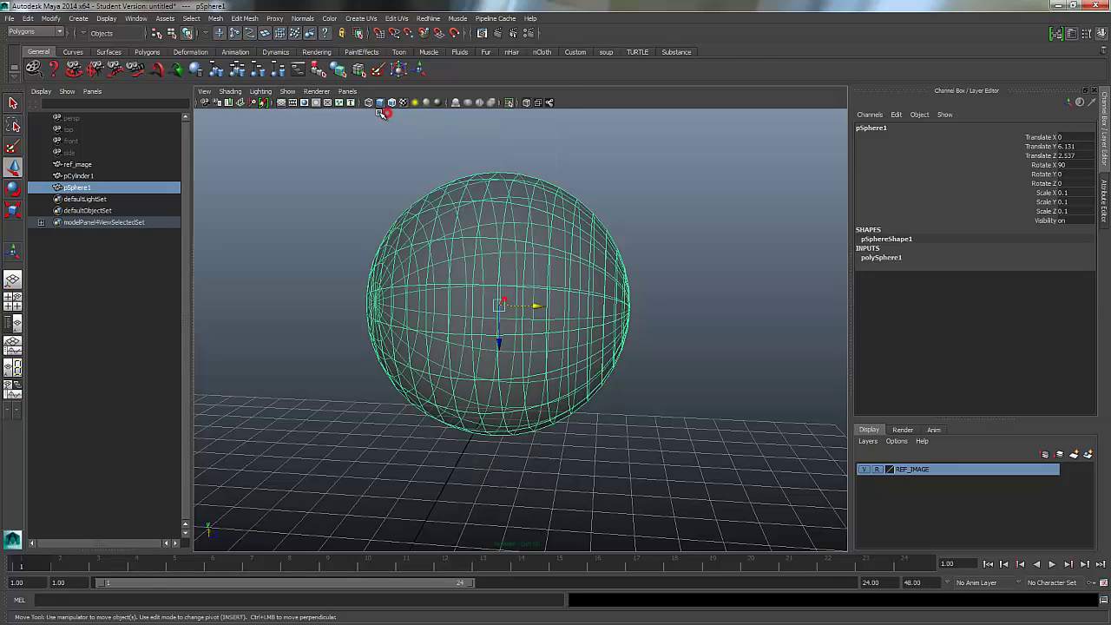
click(348, 91)
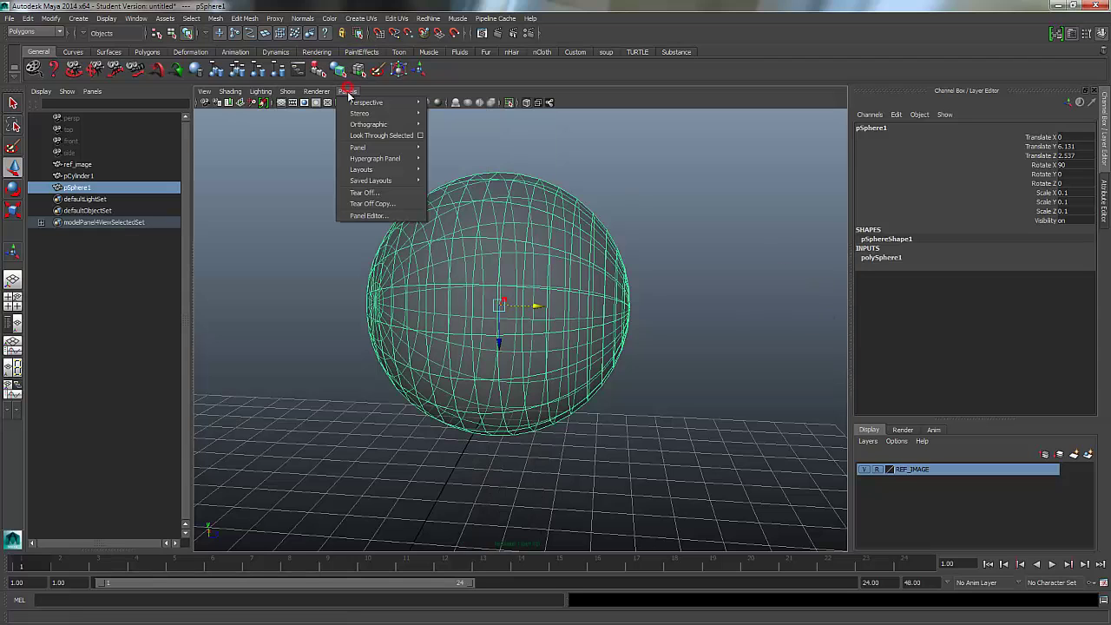
mouse_move(382, 124)
click(447, 137)
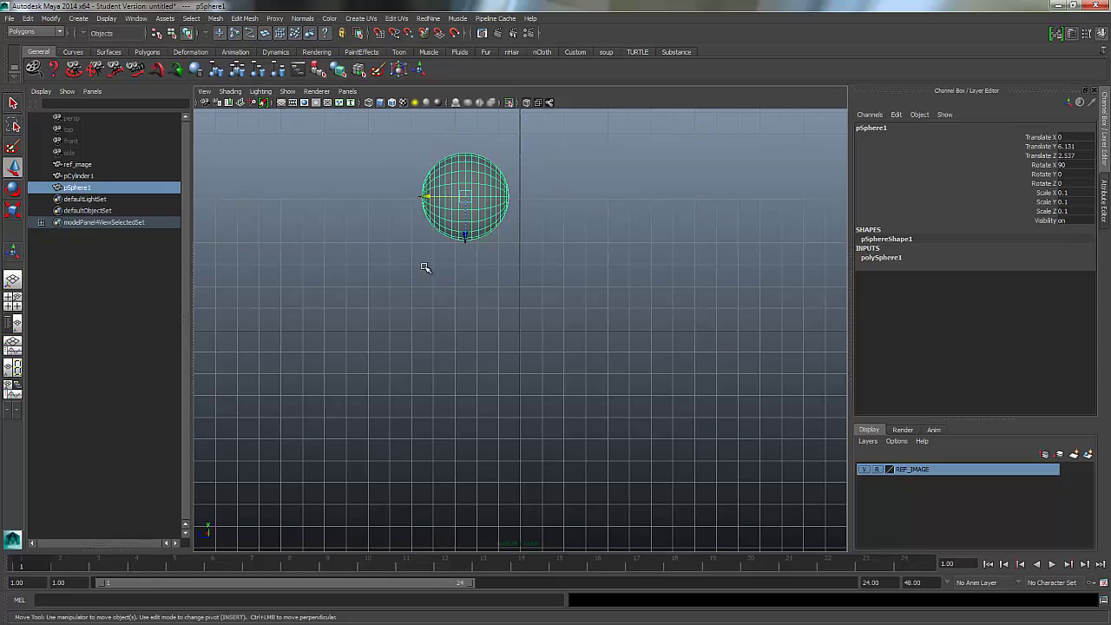
key(f)
mouse_move(590, 300)
alt+right_down()
mouse_move(265, 322)
mouse_move(562, 306)
mouse_move(569, 328)
mouse_move(581, 312)
alt+right_up()
Delete all faces on the front half of the sphere, leaving the rear hemisphere.
click(595, 289)
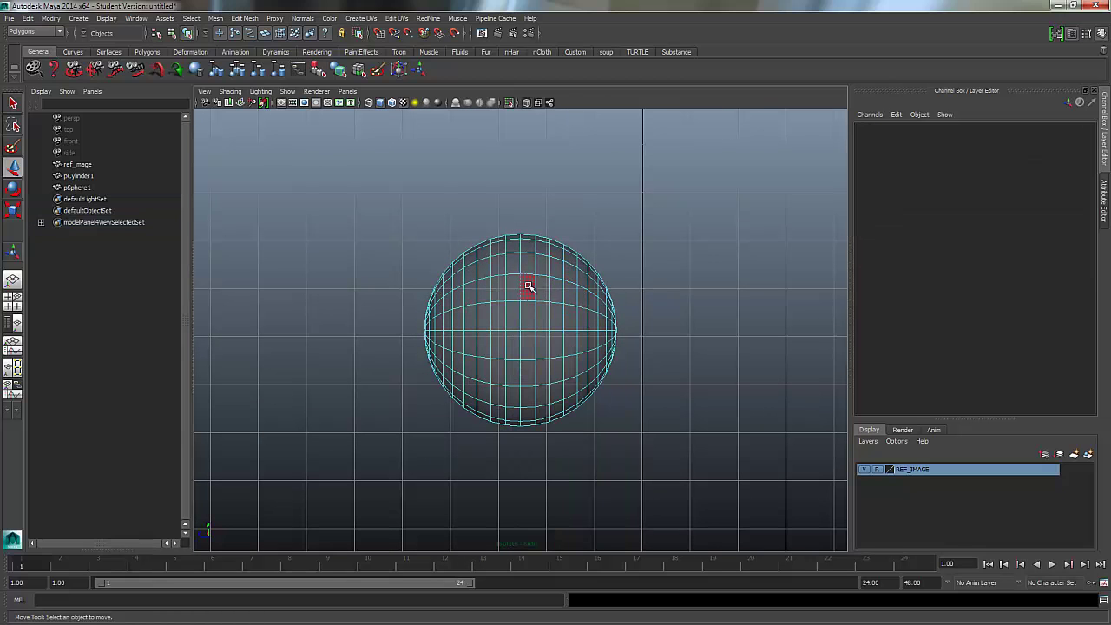
click(425, 221)
drag(512, 464, 508, 470)
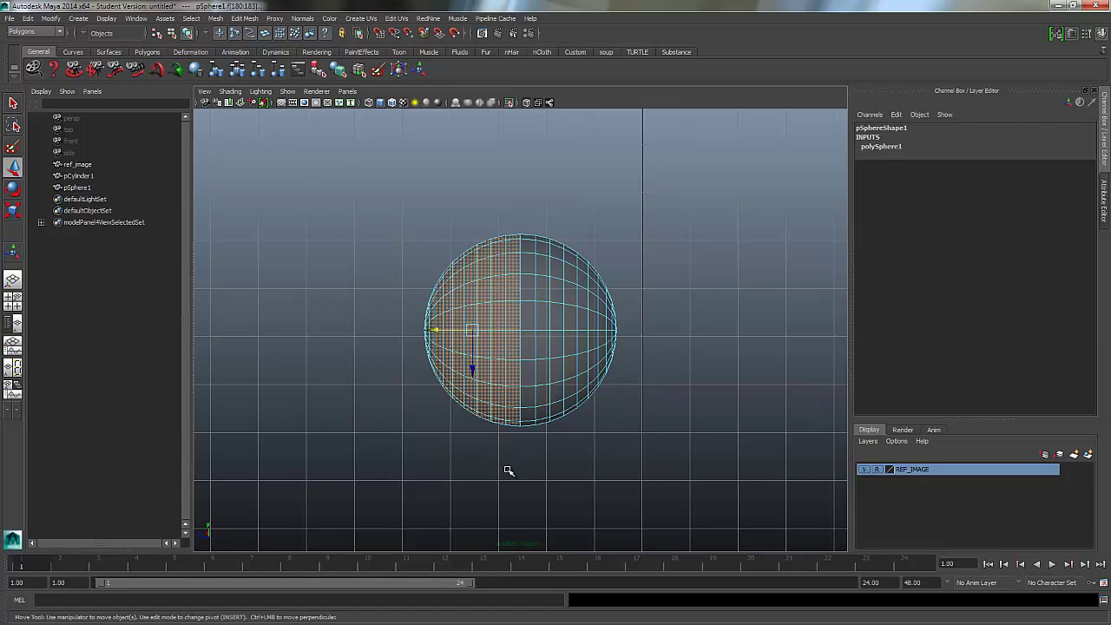
click(603, 485)
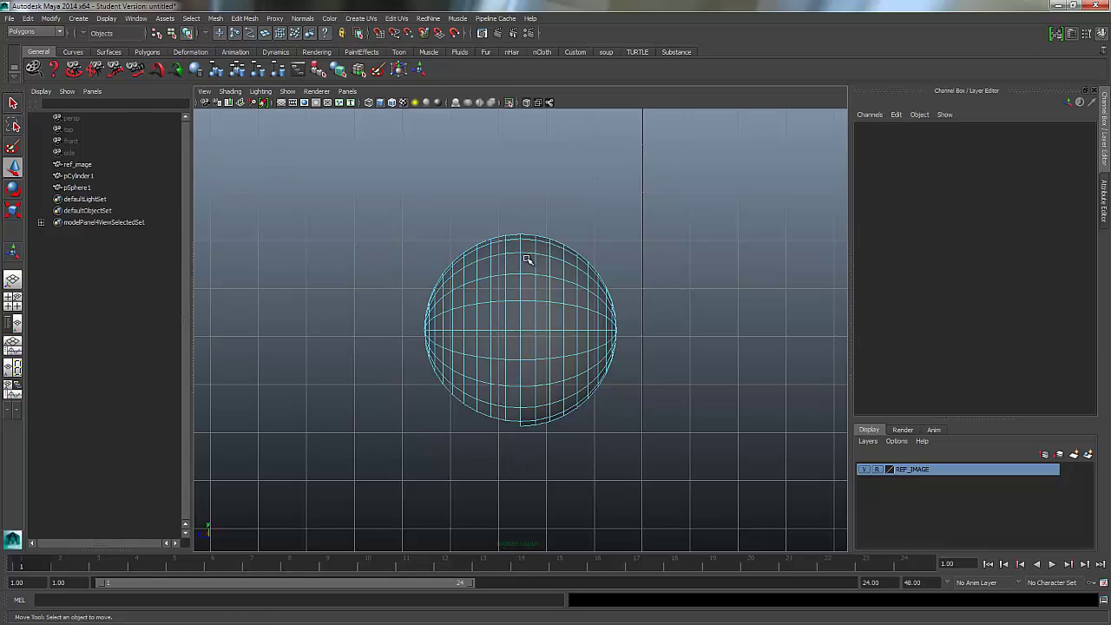
click(392, 227)
key(ctrl+z)
key(Delete)
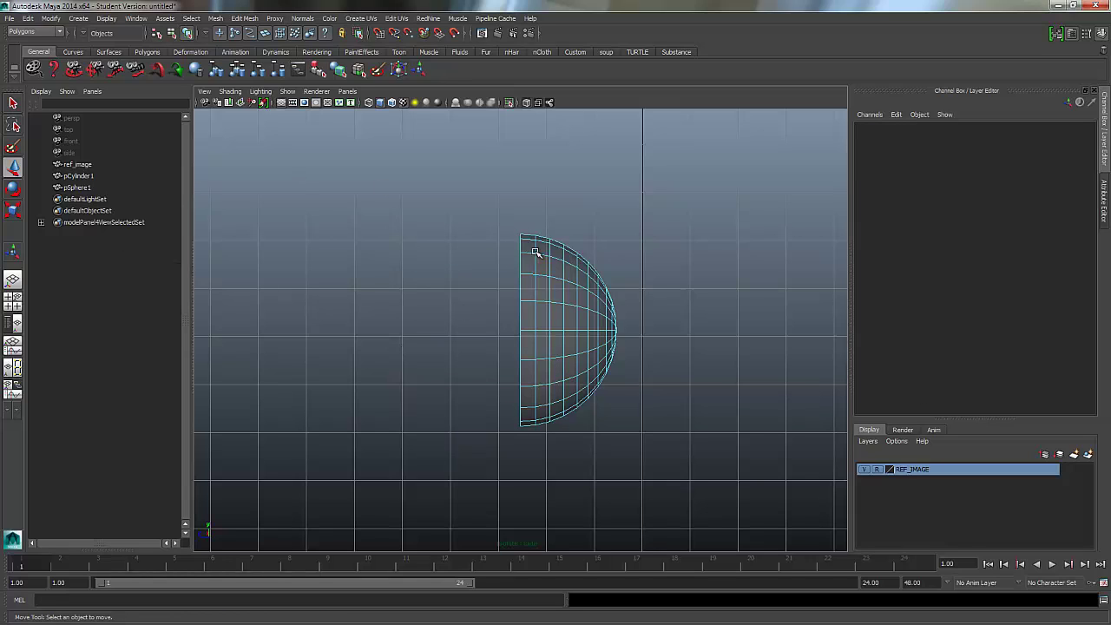
End the isolation and move the half sphere forward behind the mouth opening, to about 2.917 in Z.
click(316, 91)
mouse_move(288, 91)
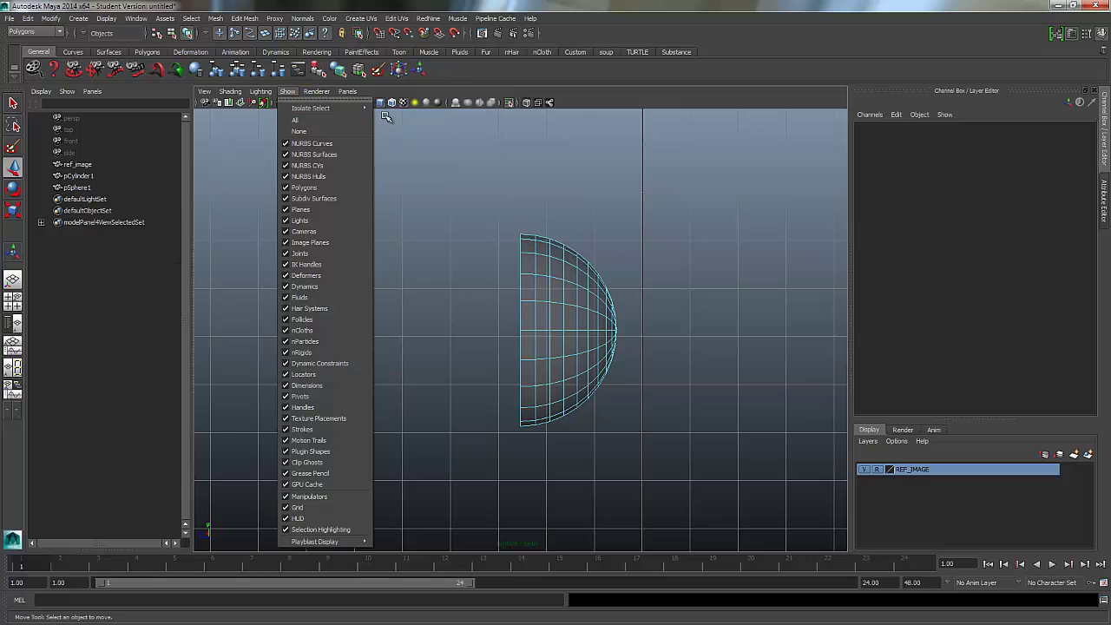
mouse_move(344, 107)
click(387, 114)
alt+middle_drag(442, 282, 383, 213)
alt+right_drag(382, 214, 26, 165)
click(13, 167)
right_click(557, 267)
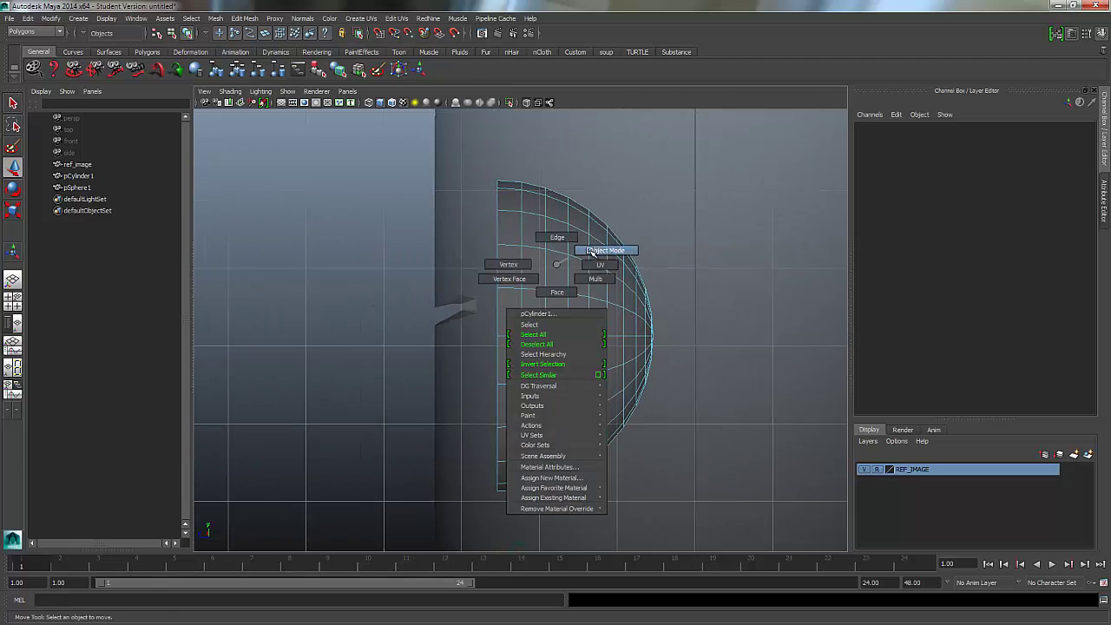
click(507, 288)
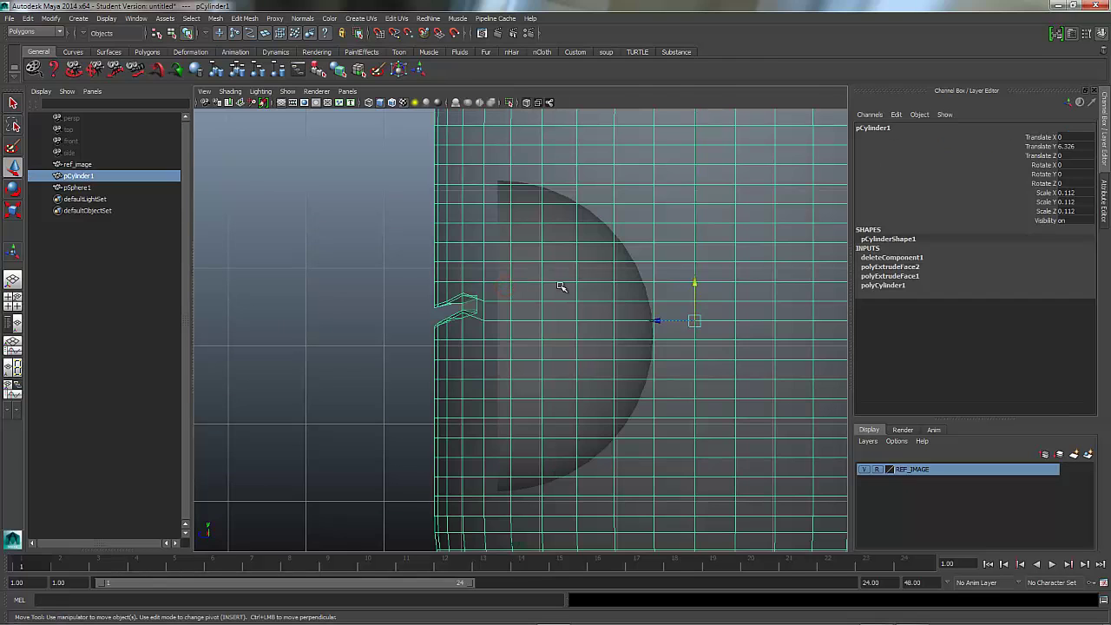
click(77, 187)
drag(459, 336, 434, 332)
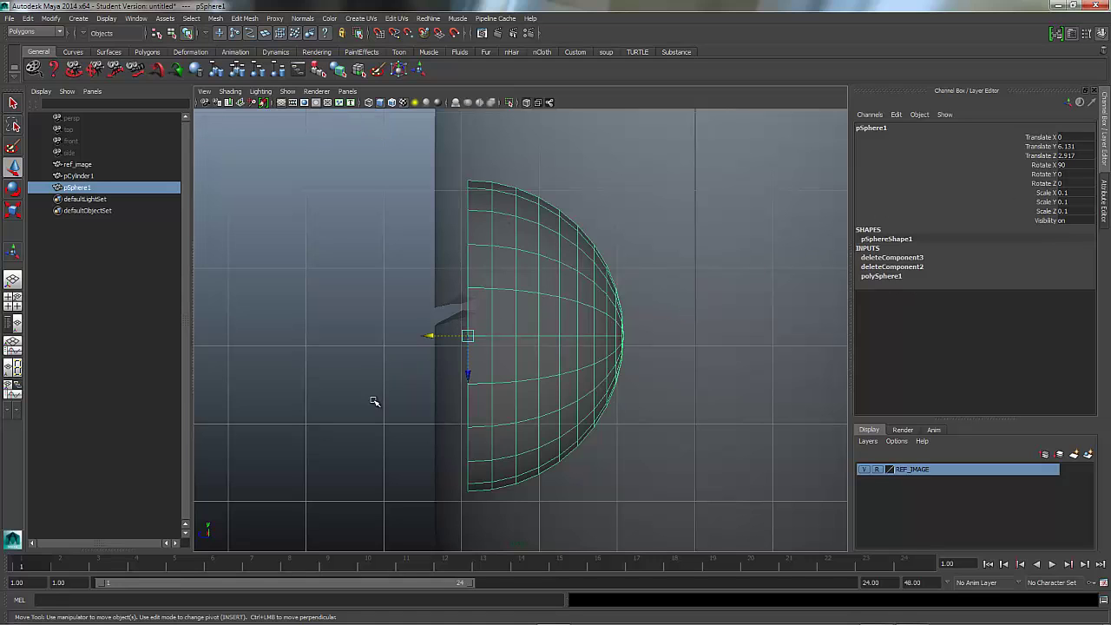
In the perspective view, assign the half sphere a new black Lambert material and shift it back to about 2.753 in Z.
click(347, 91)
mouse_move(373, 102)
click(448, 105)
alt+drag(526, 340, 490, 287)
right_drag(464, 275, 437, 491)
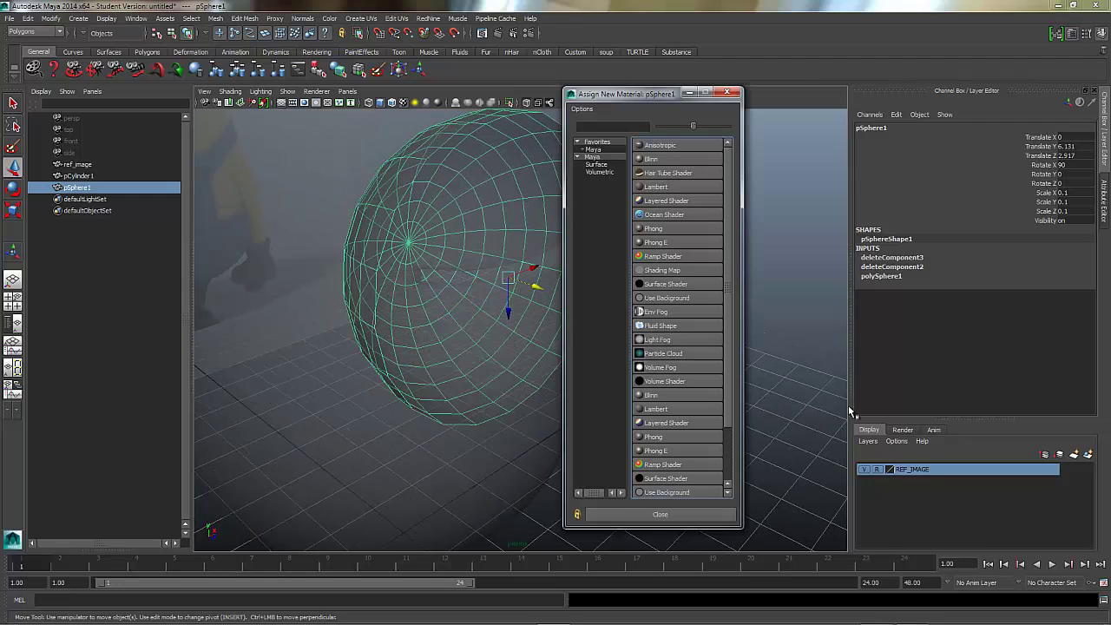
click(668, 188)
drag(1027, 262, 953, 261)
click(685, 358)
click(604, 242)
alt+drag(604, 242, 686, 340)
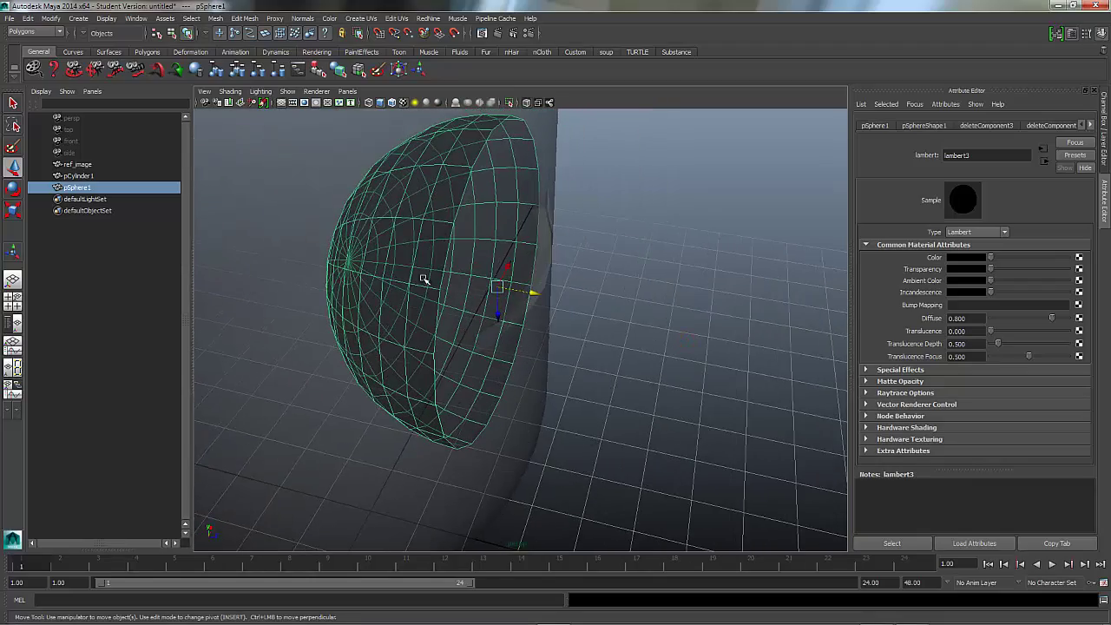
Rename the half sphere as mouth and the cylinder as body.
double_click(78, 188)
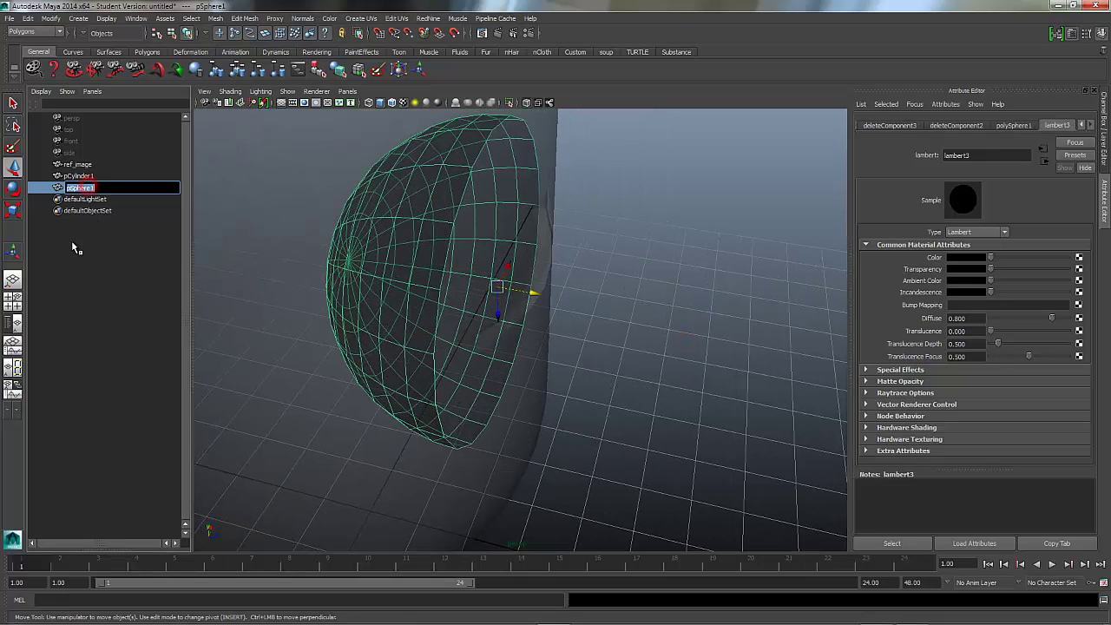
text(mouth)
key(Return)
click(92, 176)
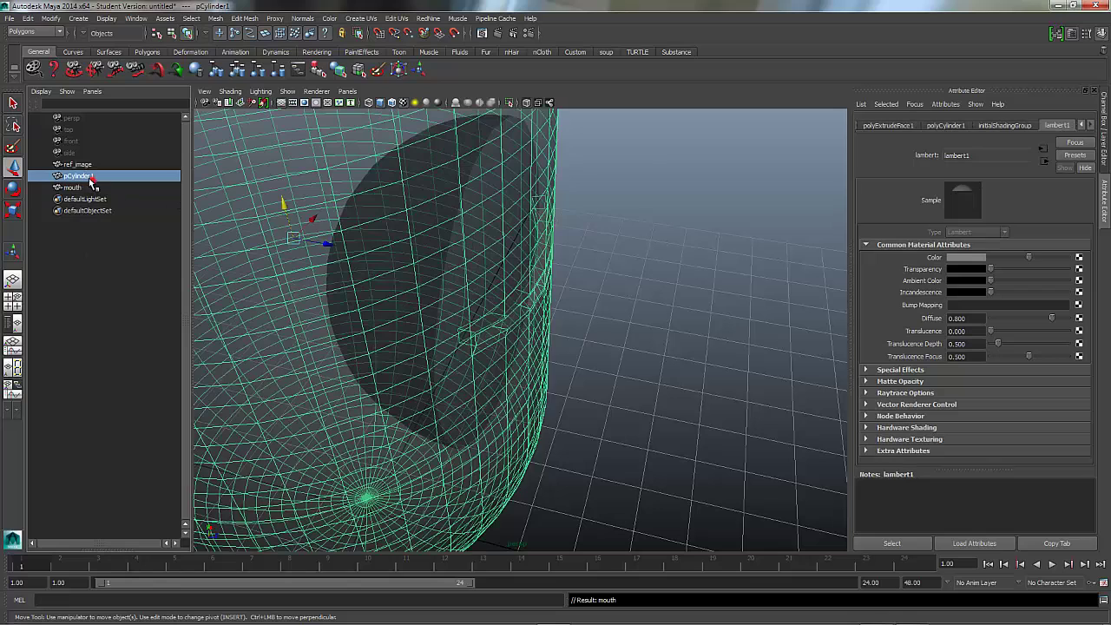
double_click(93, 177)
text(boody)
key(Return)
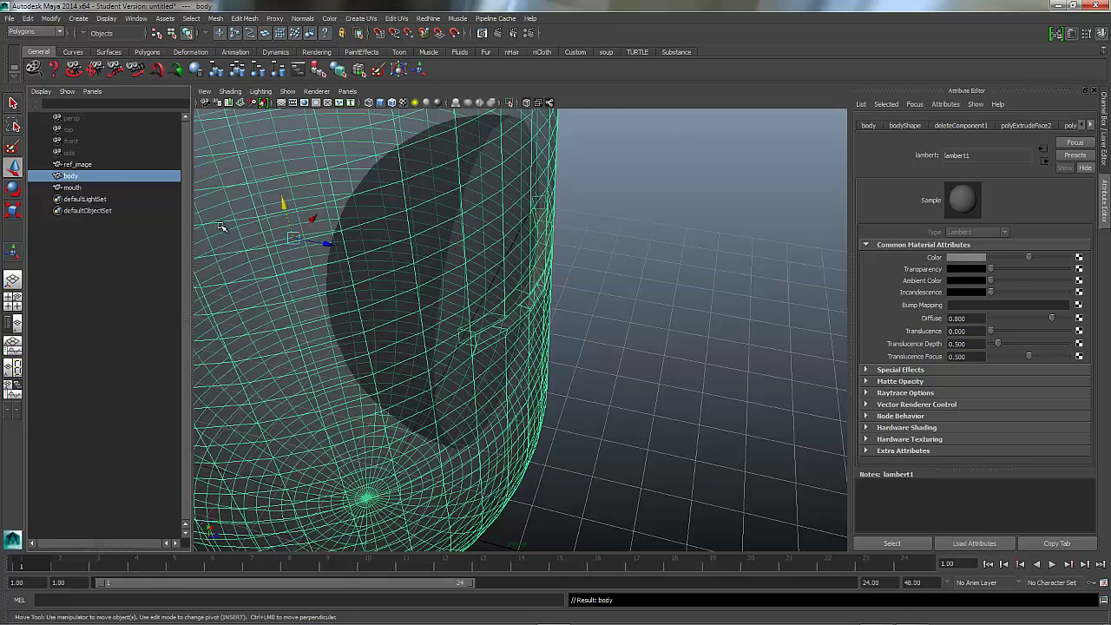
Duplicate the mouth half sphere and flatten the copy vertically.
click(86, 188)
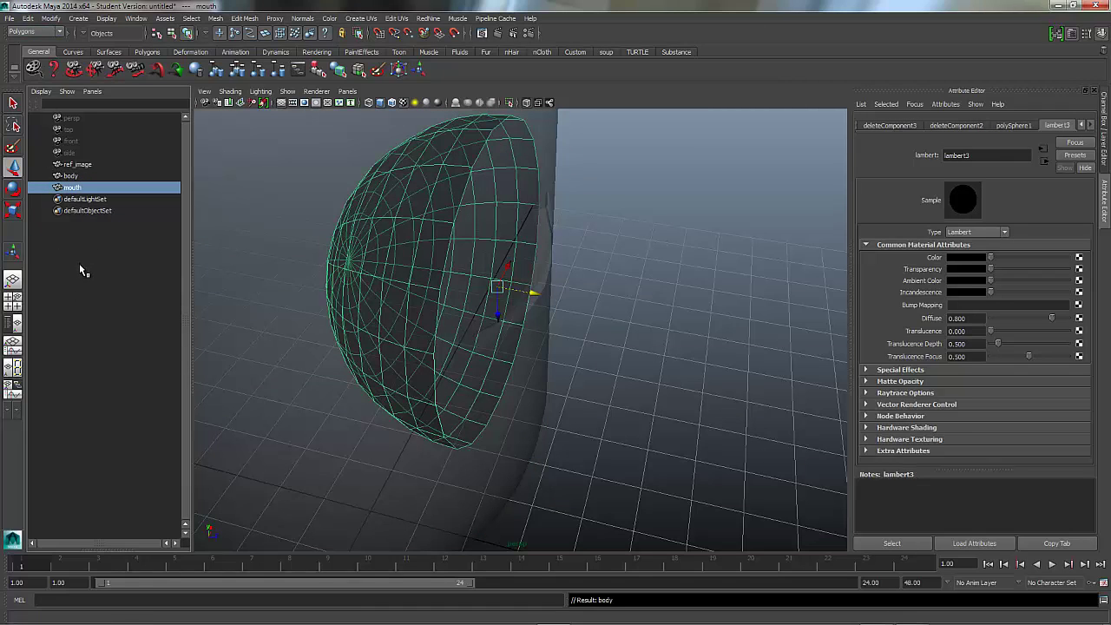
key(ctrl+d)
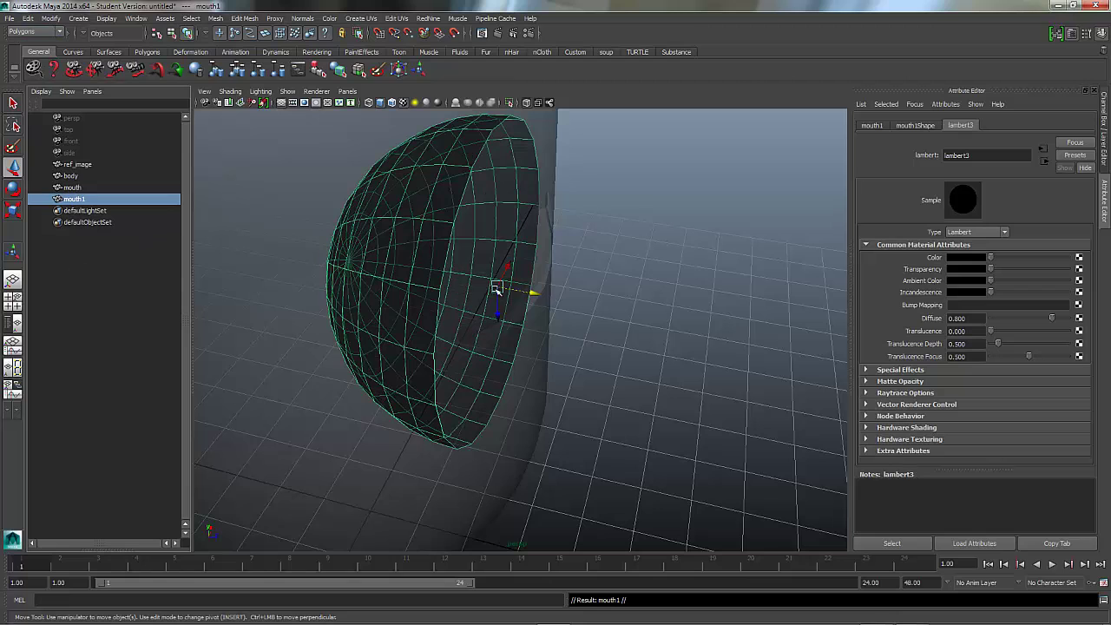
click(13, 210)
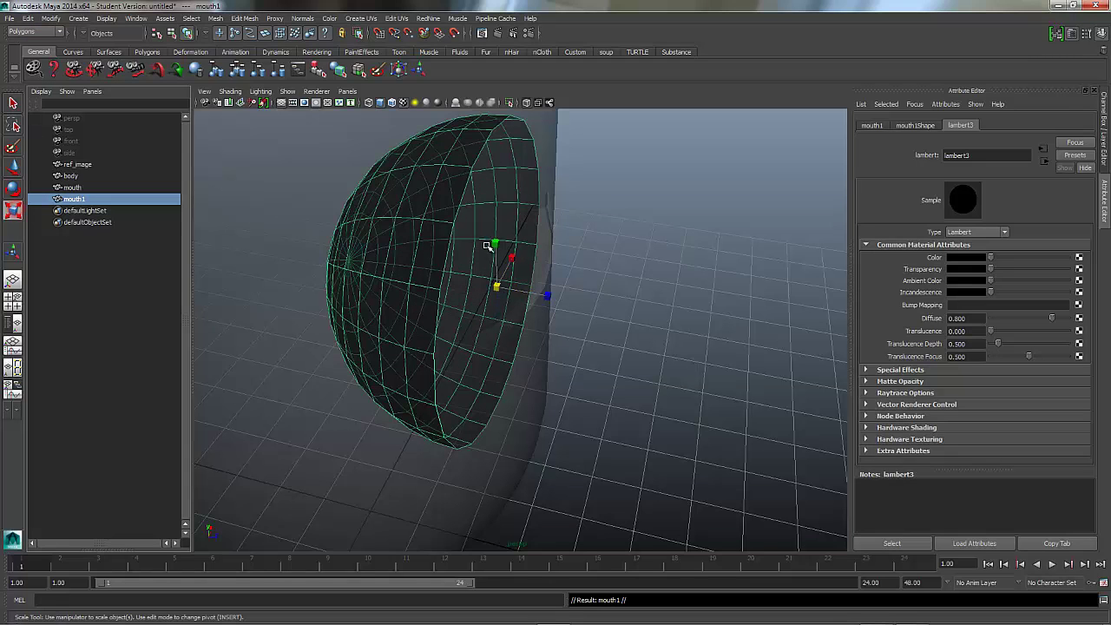
drag(499, 248, 499, 264)
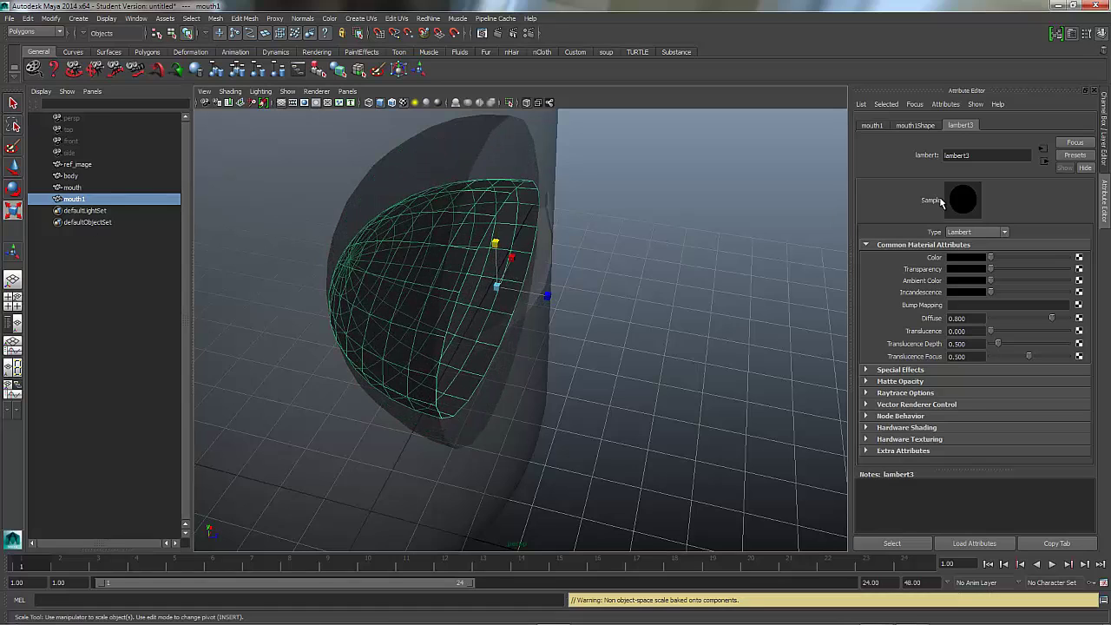
Turn the flattened duplicate around to face forward by setting its X rotation to -90.
click(1104, 139)
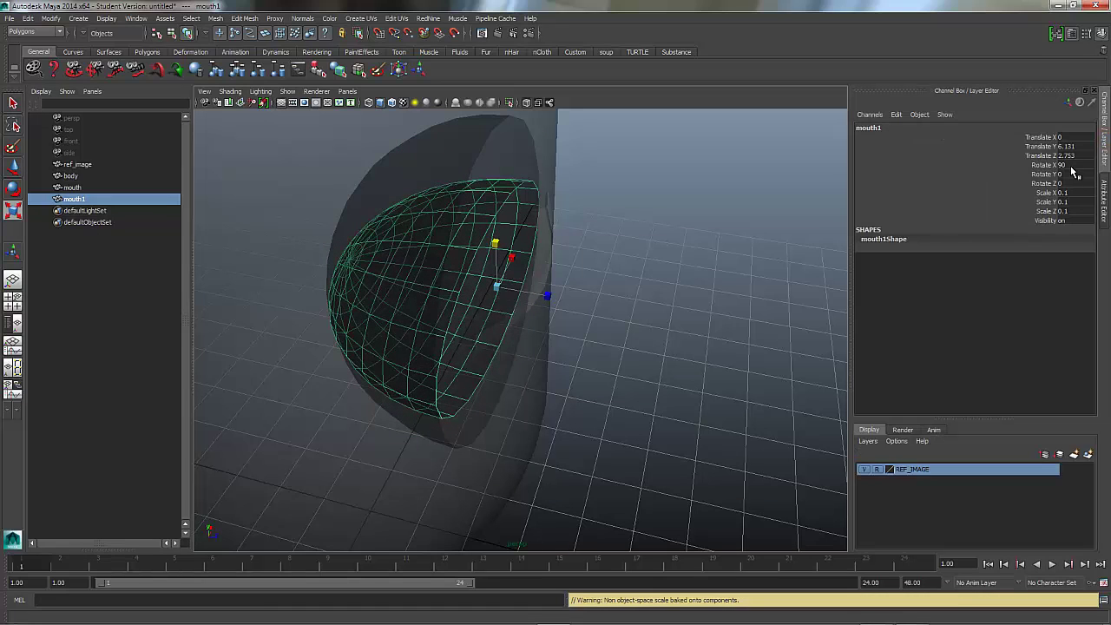
click(1065, 173)
click(12, 187)
drag(518, 255, 354, 243)
drag(540, 265, 479, 237)
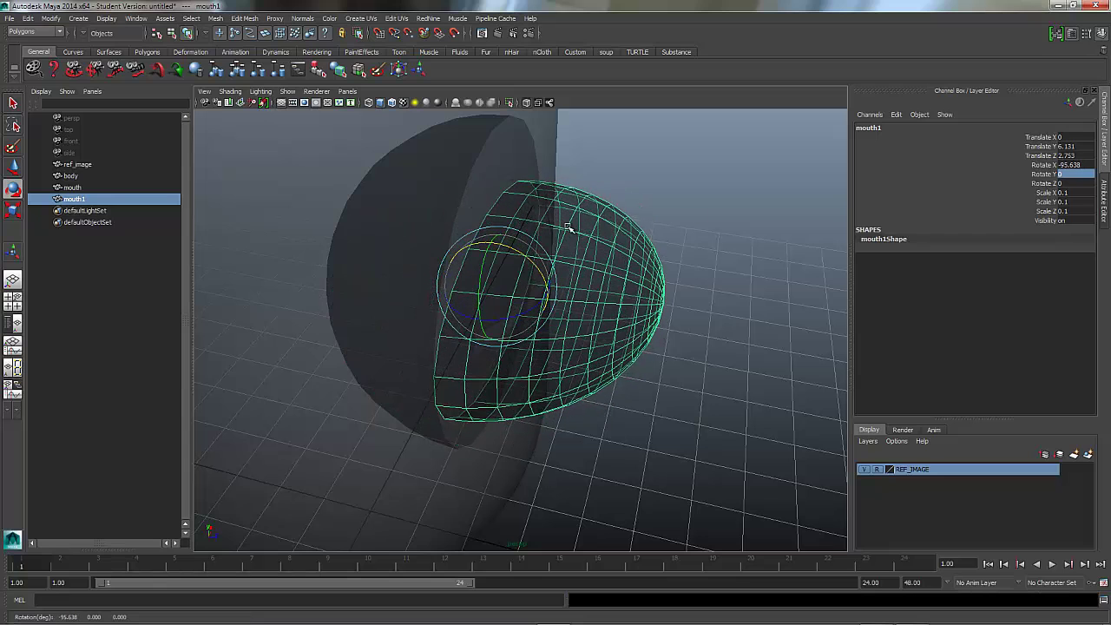
double_click(1087, 164)
text(-)
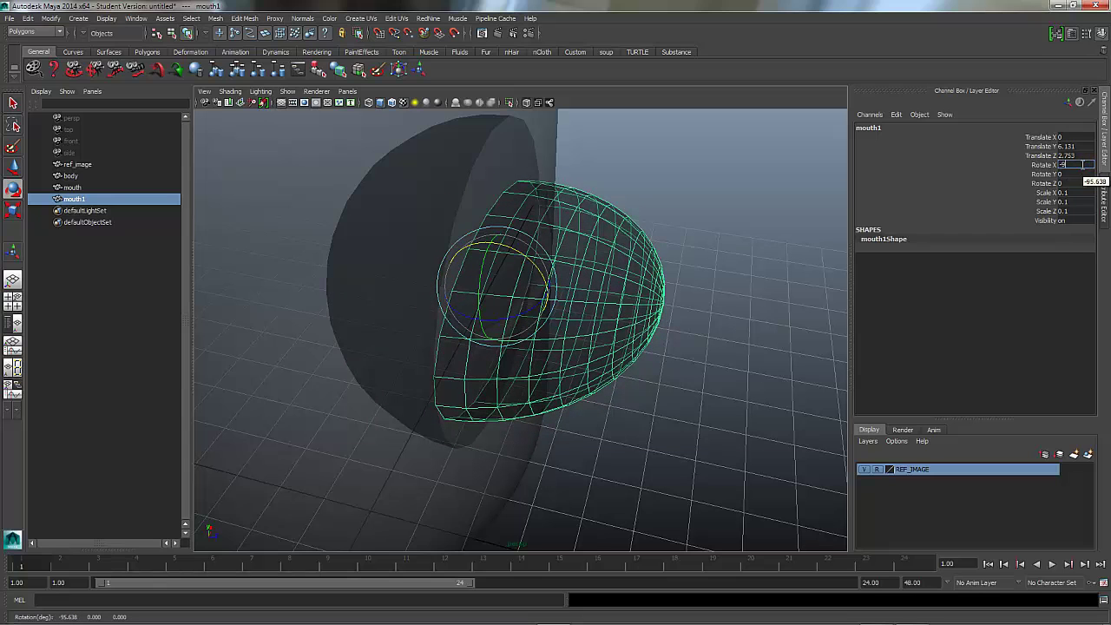
text(90)
key(Return)
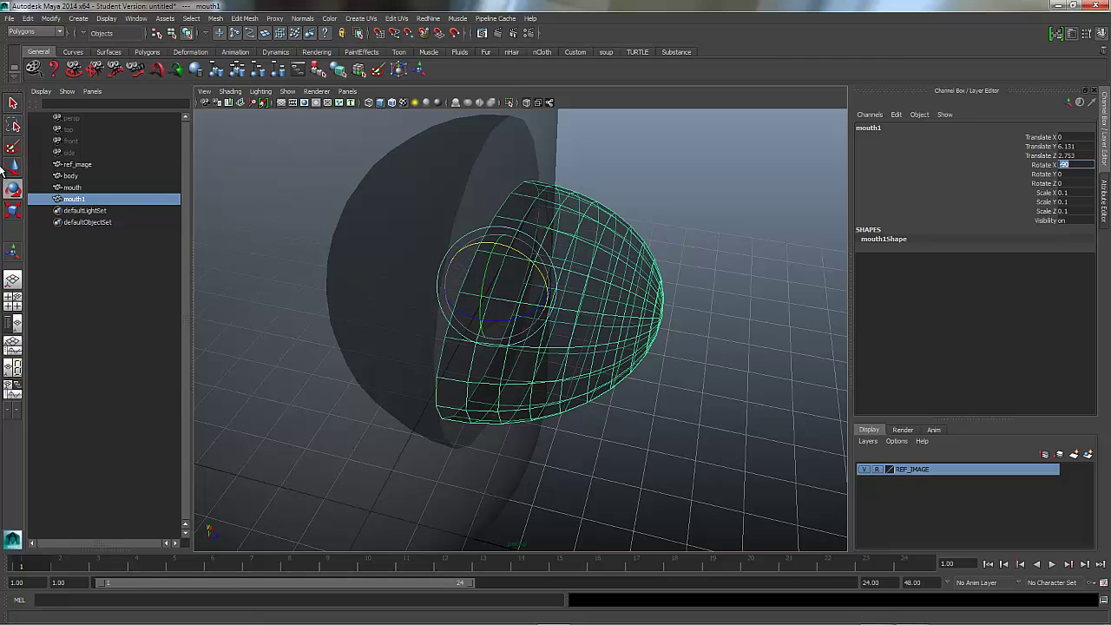
Move the duplicate back and slightly down inside the mouth cavity, to about 5.917 in Y and 1.01 in Z.
click(14, 168)
middle_drag(386, 273, 347, 268)
alt+drag(347, 267, 369, 295)
drag(374, 230, 373, 244)
mouse_move(374, 252)
alt+mouse_down()
mouse_move(355, 283)
mouse_move(381, 261)
mouse_move(387, 269)
alt+mouse_up()
Scale the duplicate down to fit inside the mouth cavity and fine-tune its vertical thickness.
click(13, 209)
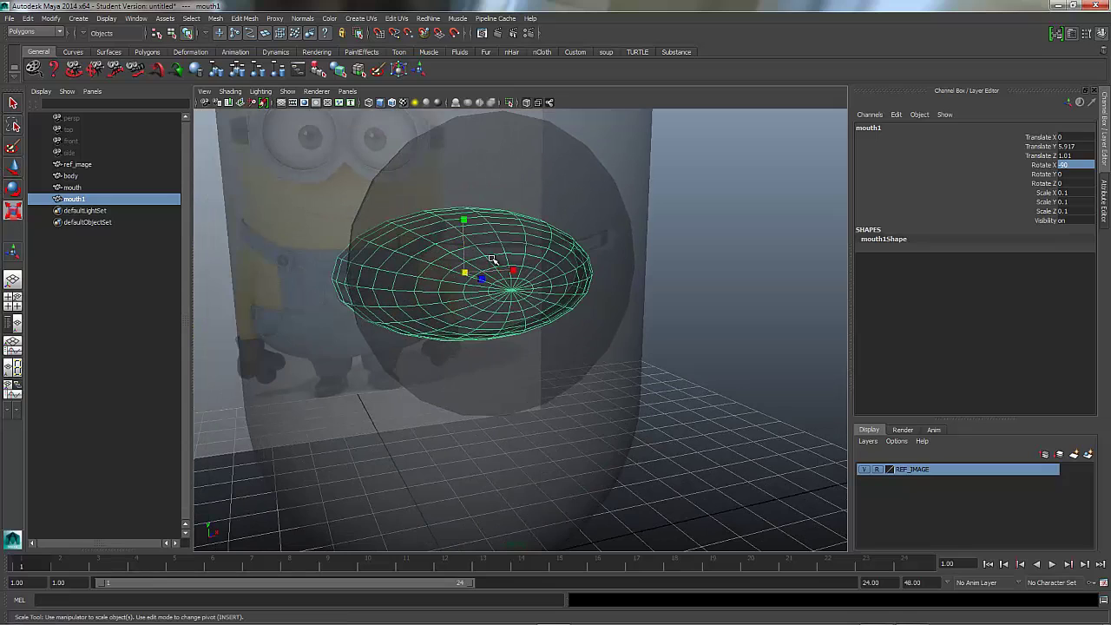
drag(465, 271, 432, 280)
alt+drag(391, 295, 493, 325)
drag(421, 313, 347, 304)
drag(470, 216, 470, 220)
alt+drag(373, 320, 400, 392)
Assign a new Lambert material to the duplicate and open its color for editing.
right_drag(400, 392, 385, 585)
click(704, 199)
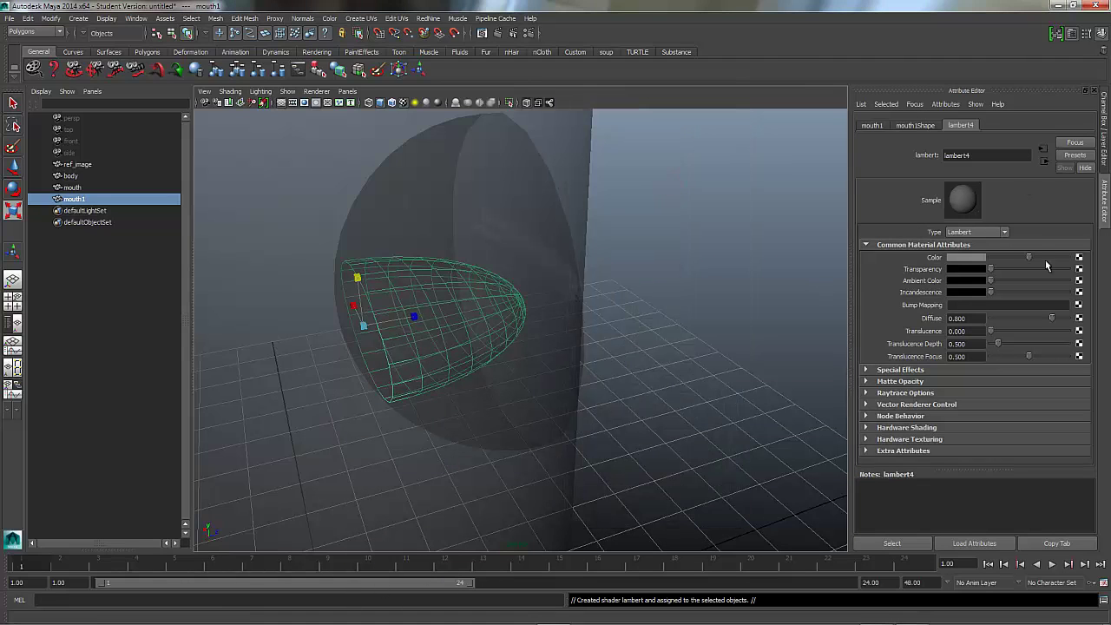
click(964, 258)
click(963, 258)
drag(959, 276, 978, 274)
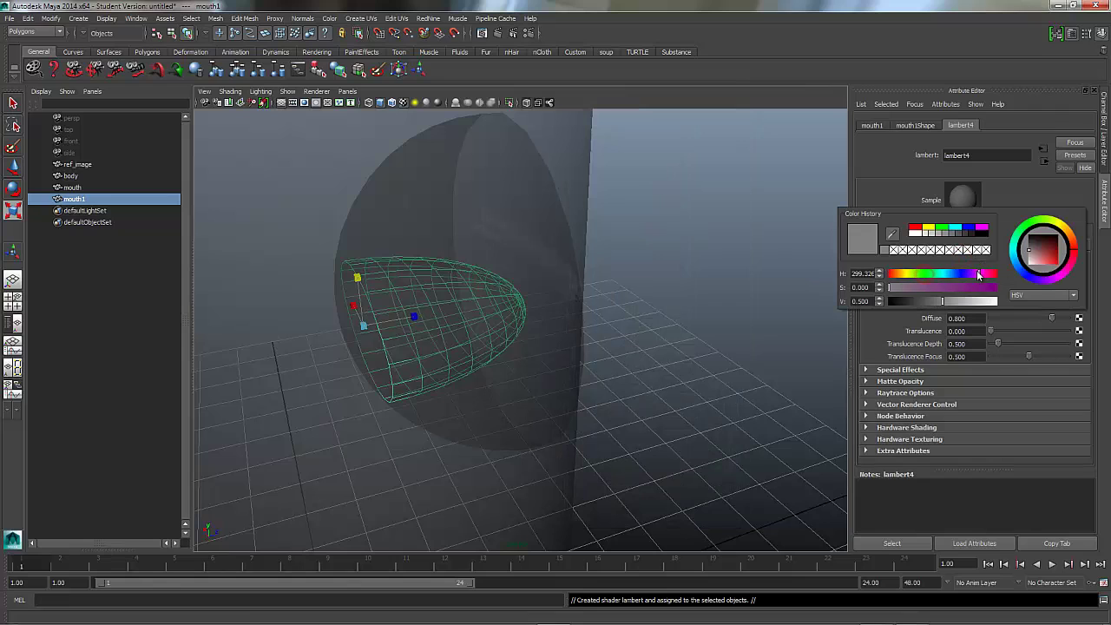
alt+drag(570, 330, 607, 312)
click(973, 257)
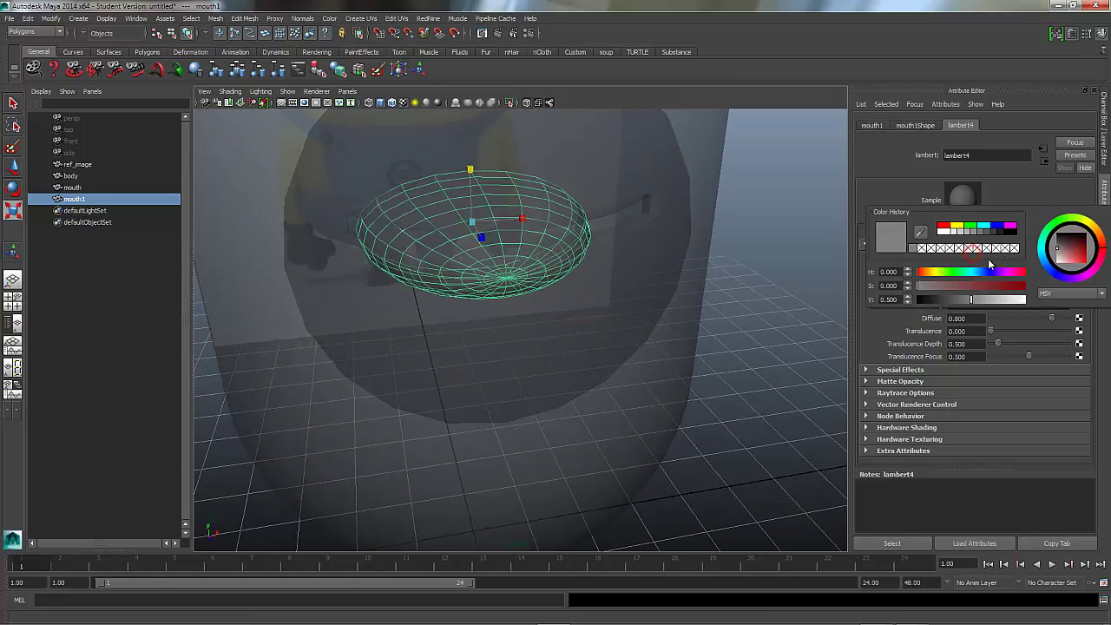
Set the colour of mouth1's Lambert material to pink, with hue about 334, saturation about 0.55 and value 1.
drag(1001, 269, 1000, 266)
click(1096, 273)
drag(1067, 251, 1078, 276)
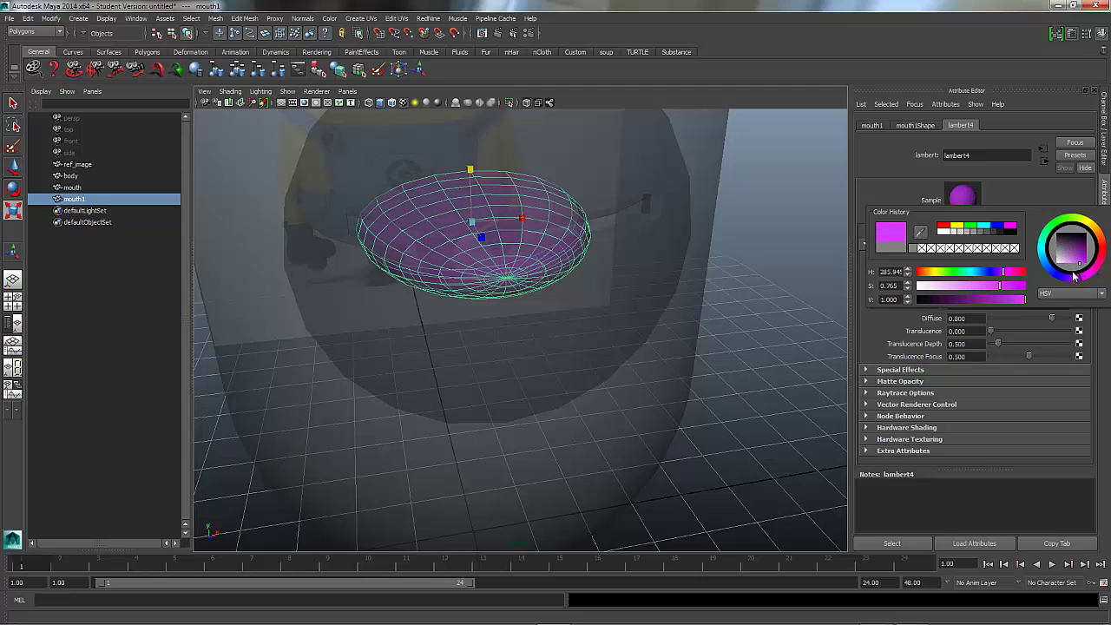
drag(986, 287, 976, 287)
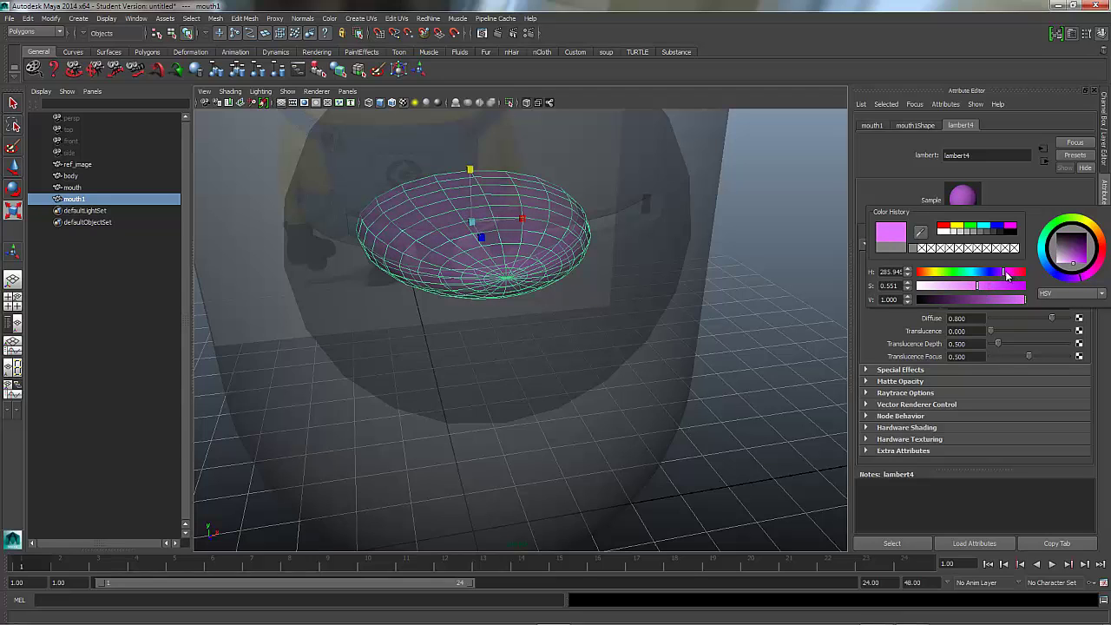
drag(1013, 274, 1016, 276)
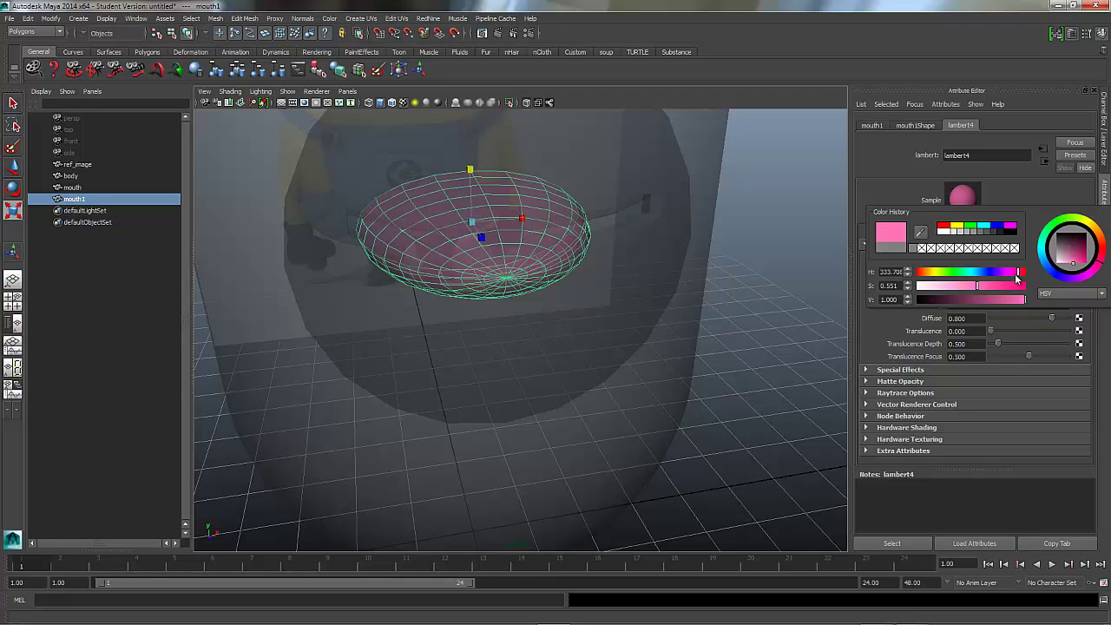
click(811, 288)
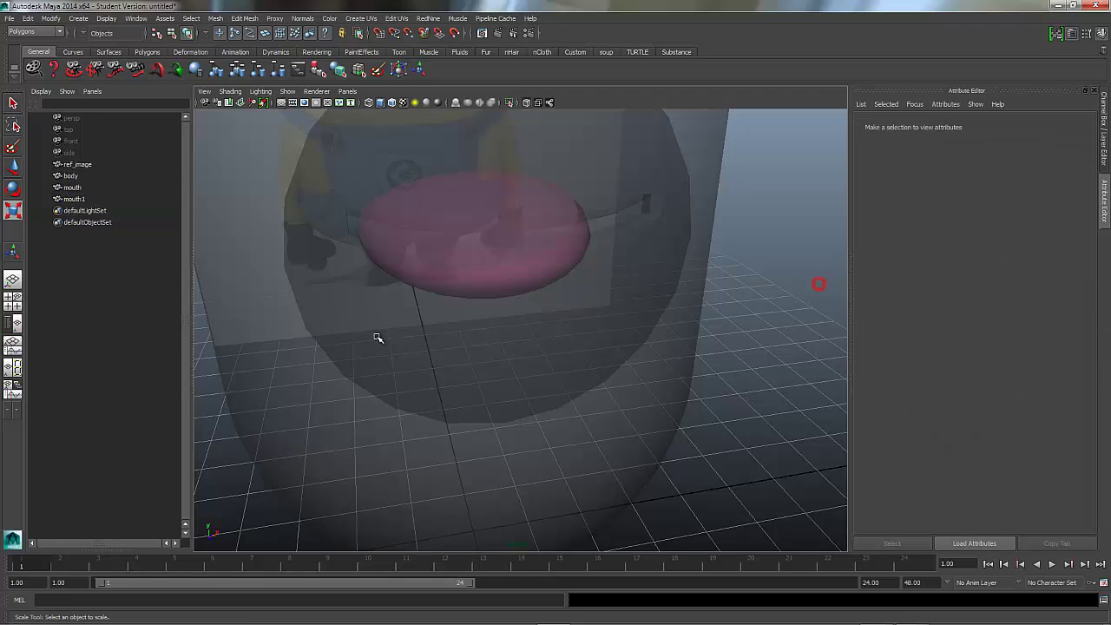
Duplicate the pink mouth1 ellipsoid and move the copy forward to about 3.0 in Z.
alt+drag(452, 328, 568, 336)
click(560, 323)
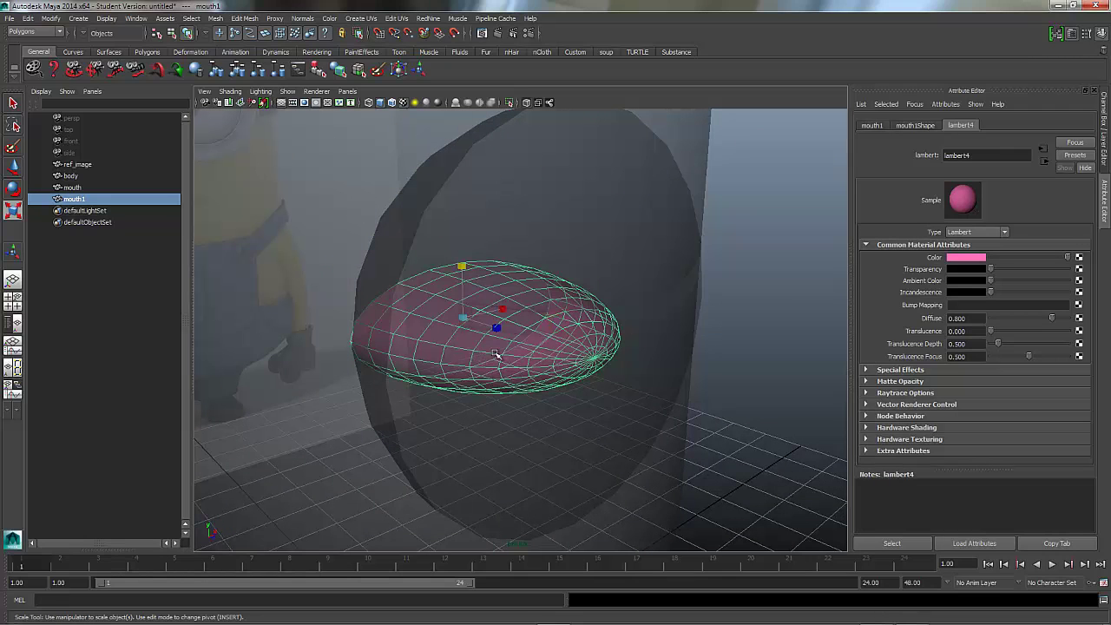
key(ctrl+d)
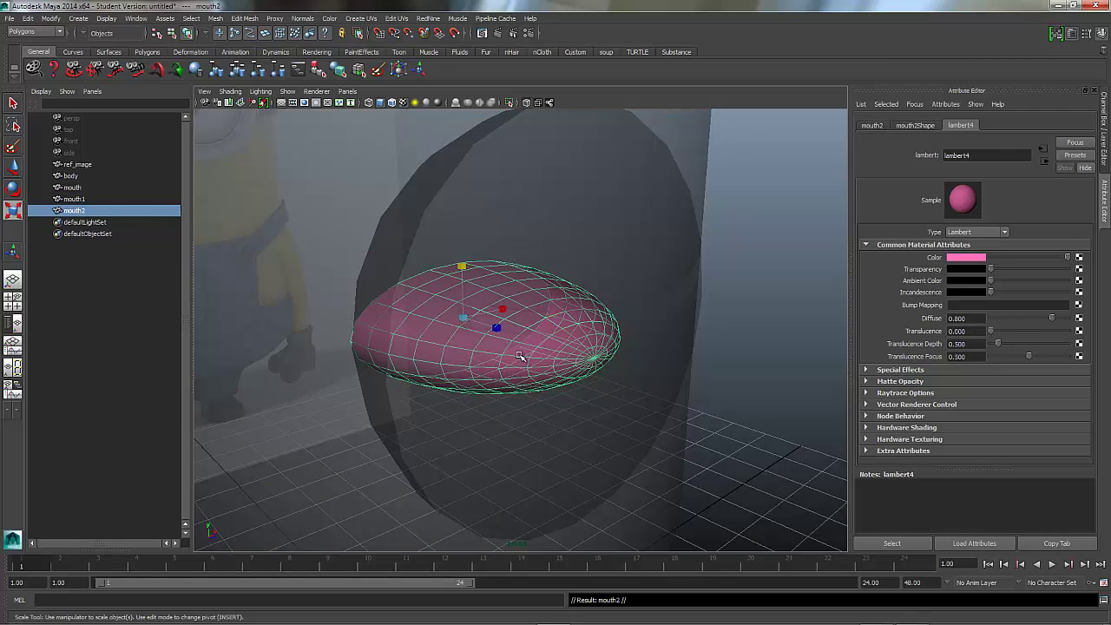
click(12, 170)
drag(460, 315, 572, 334)
Rotate the mouth2 copy so its rounded end points down, and set its X rotation to 0.
click(1105, 148)
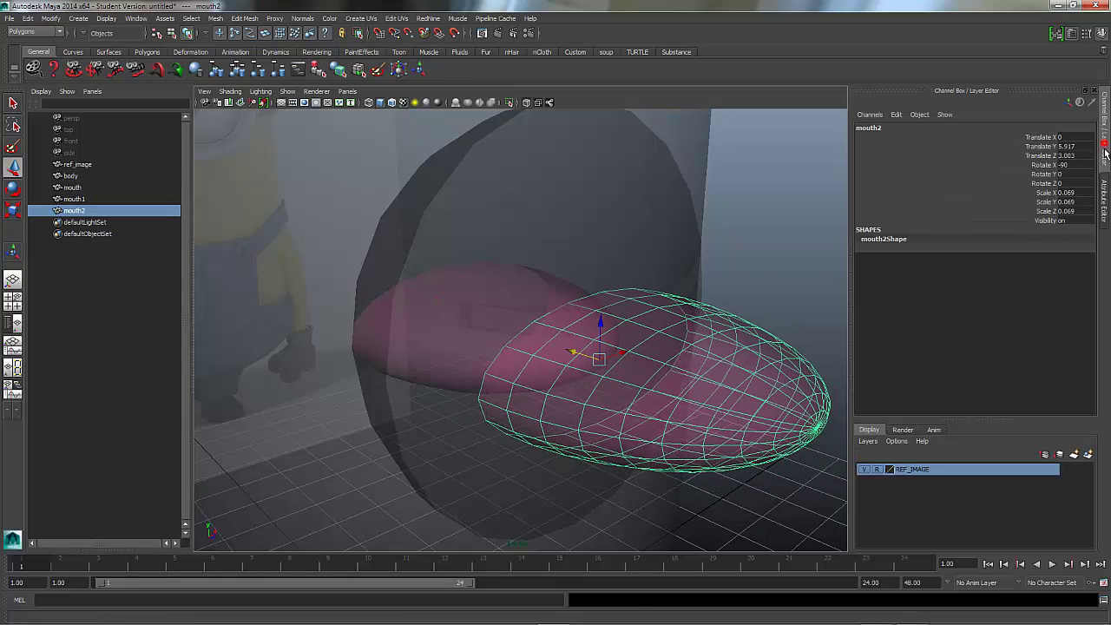
click(13, 188)
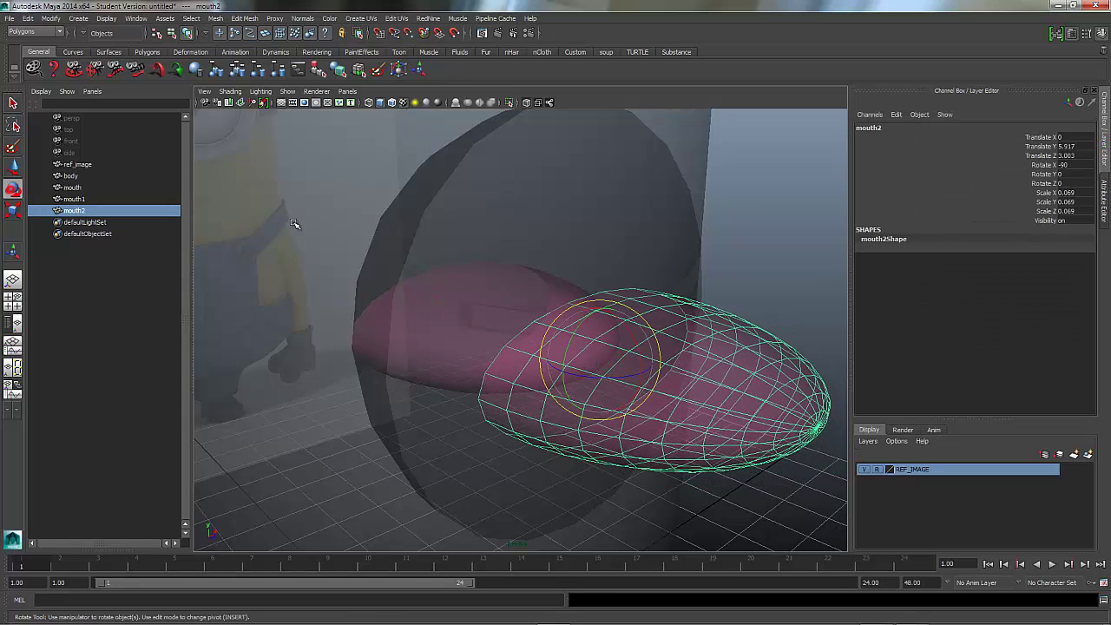
drag(625, 326, 637, 408)
double_click(1084, 164)
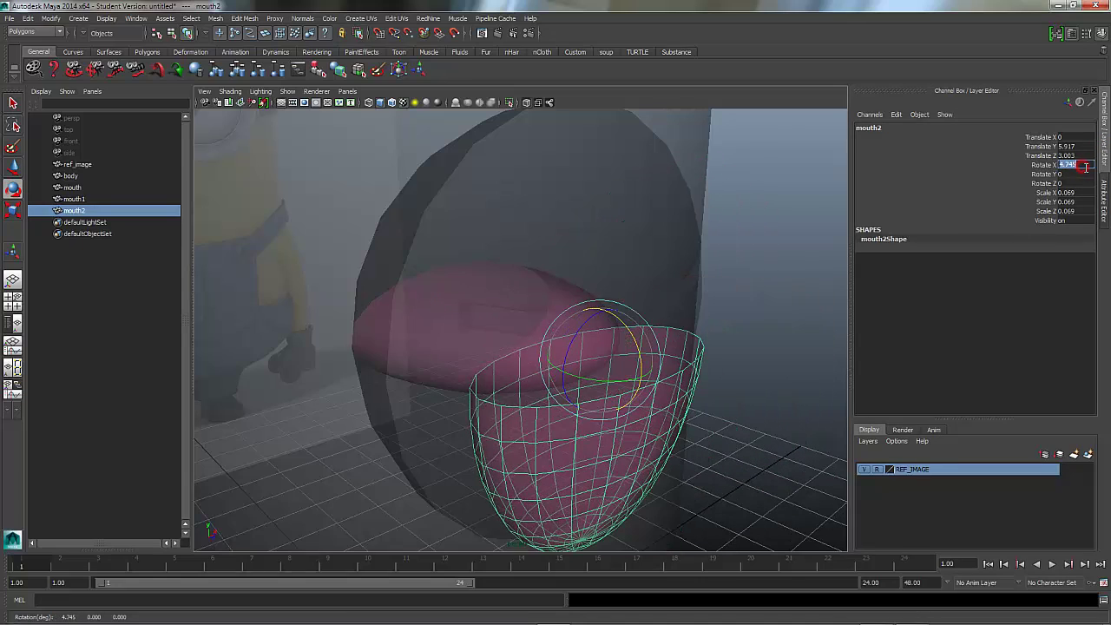
text(0)
key(Return)
alt+drag(468, 396, 497, 300)
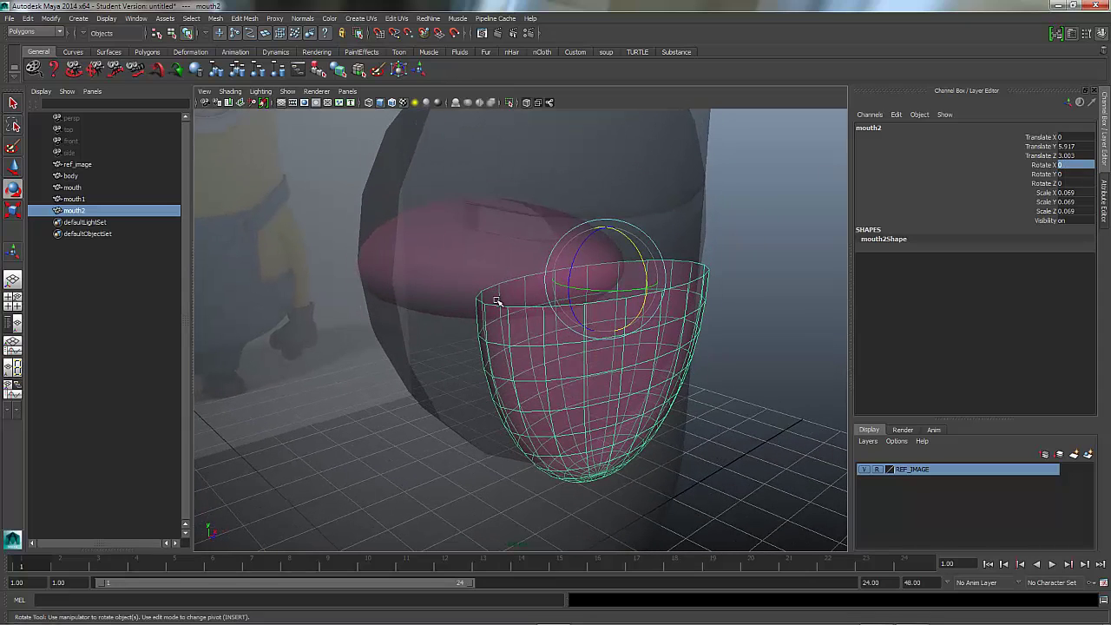
Scale the mouth2 copy uniformly down to tooth size, about 0.012 on all axes.
click(12, 211)
drag(602, 280, 515, 392)
key(w)
key(r)
alt+drag(521, 350, 505, 391)
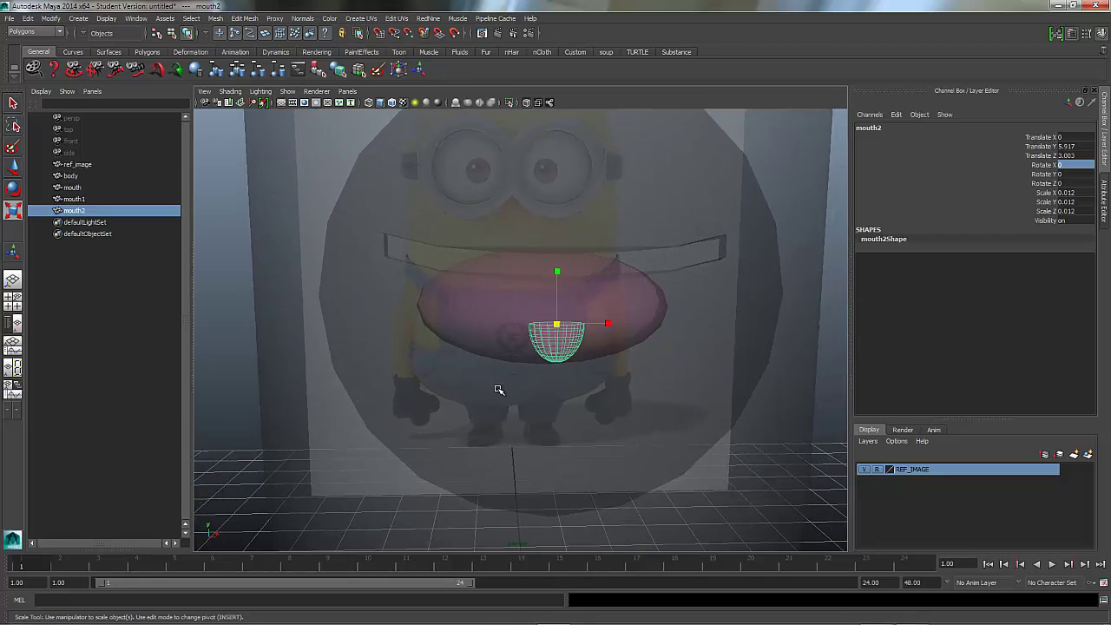
Assign a new Lambert material to the small mouth2 shape and set its colour to white.
right_drag(569, 341, 579, 557)
click(673, 186)
drag(1027, 256, 1091, 250)
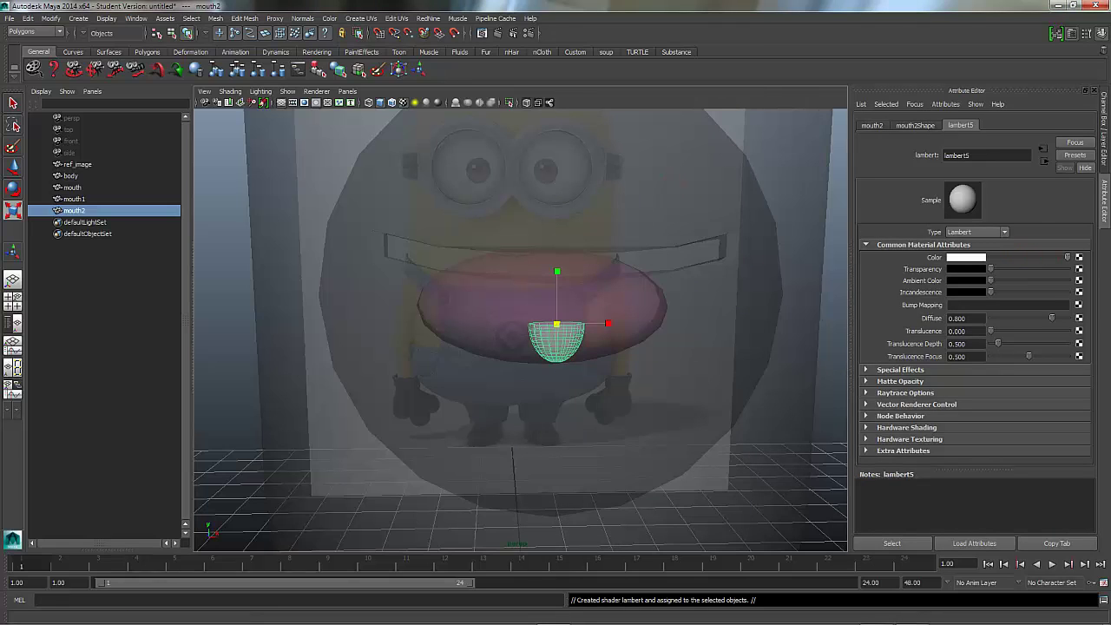
click(1037, 203)
Scale the white shape uniformly down to about 0.01 and rename mouth2 as tooth1.
drag(555, 325, 330, 340)
click(256, 351)
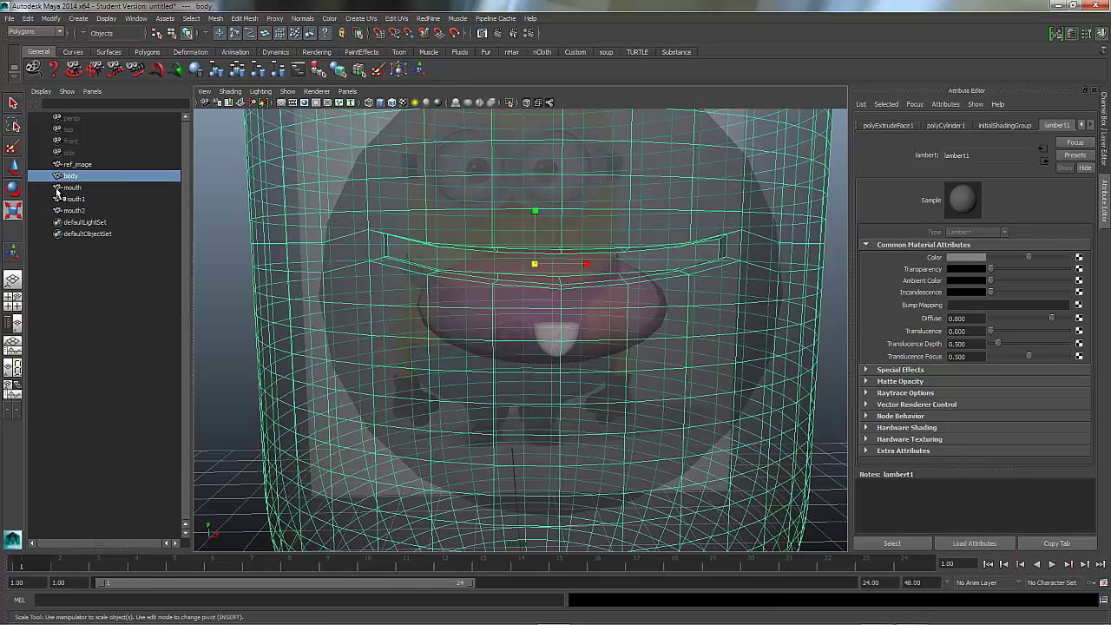
click(76, 211)
double_click(76, 211)
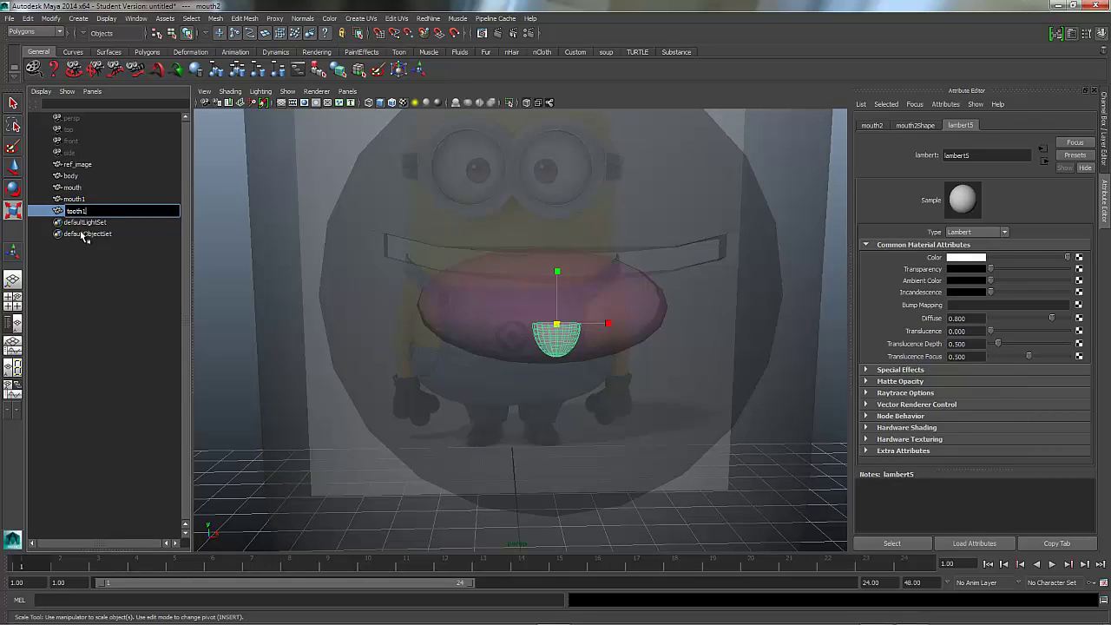
key(Return)
click(252, 320)
click(239, 320)
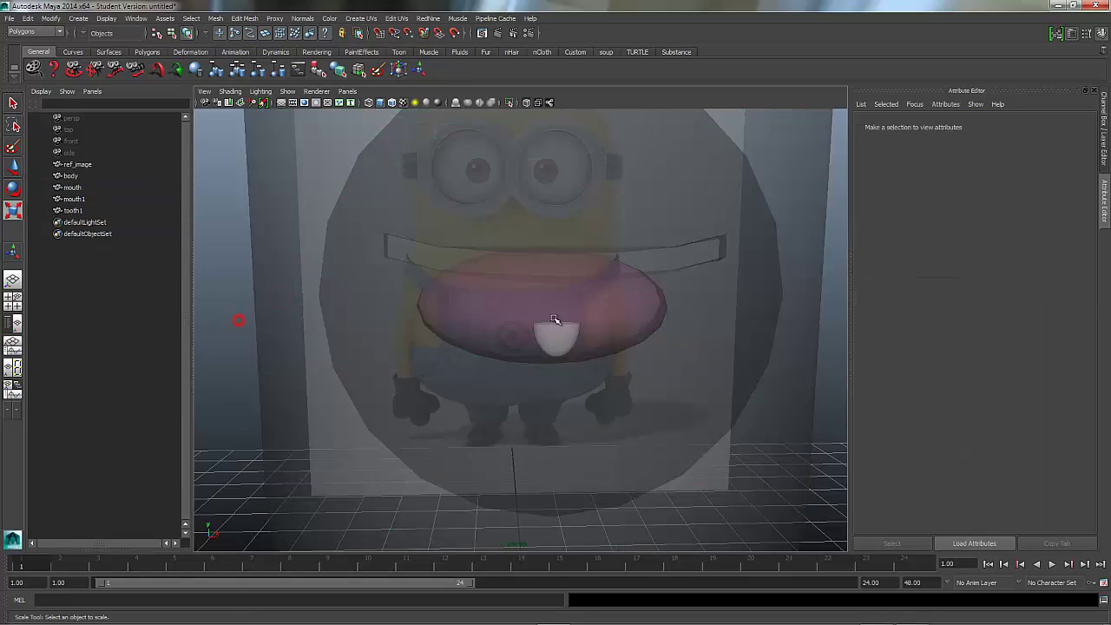
Move tooth1 up to the mouth opening, at about 6.48 in Y.
click(556, 338)
click(84, 211)
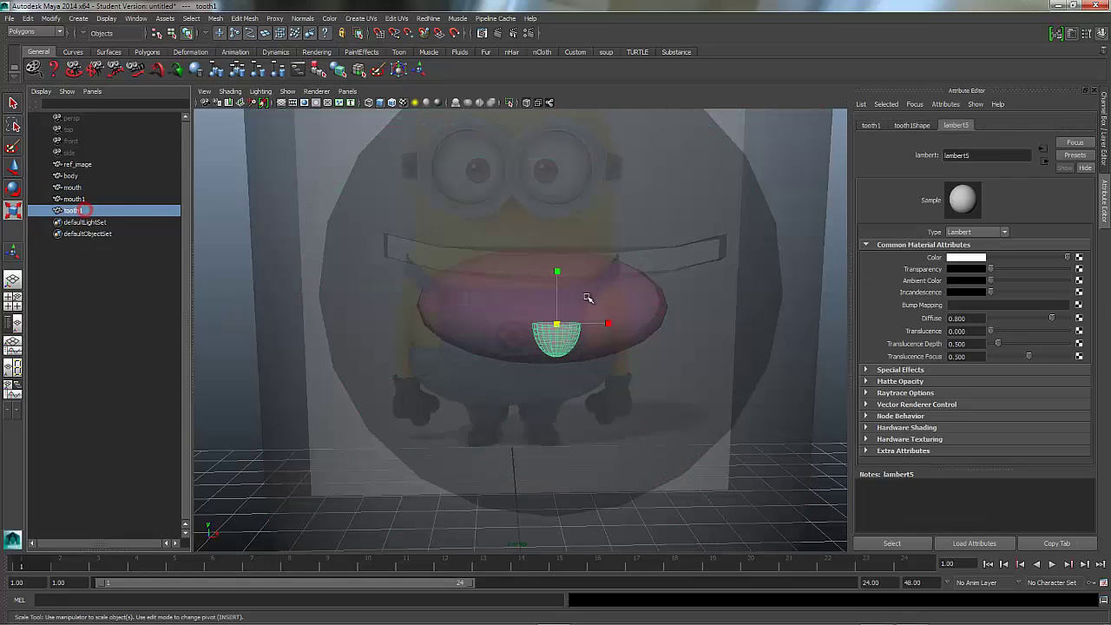
click(15, 167)
drag(558, 286, 565, 214)
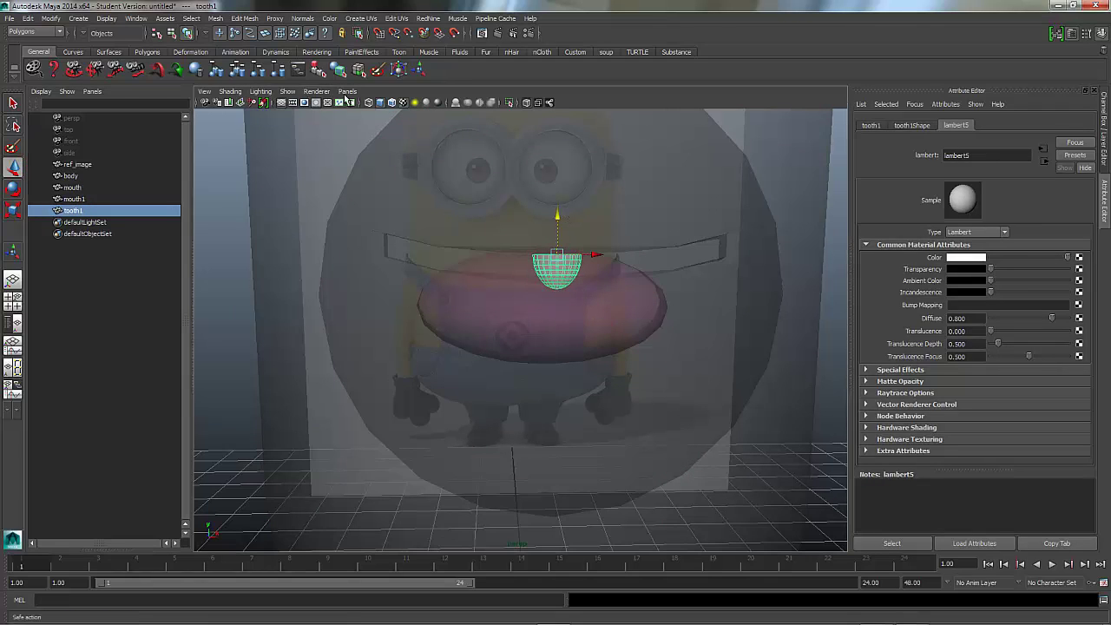
In the front orthographic view, duplicate tooth1 three times and place the copies side by side in an evenly spaced row.
click(347, 92)
mouse_move(367, 124)
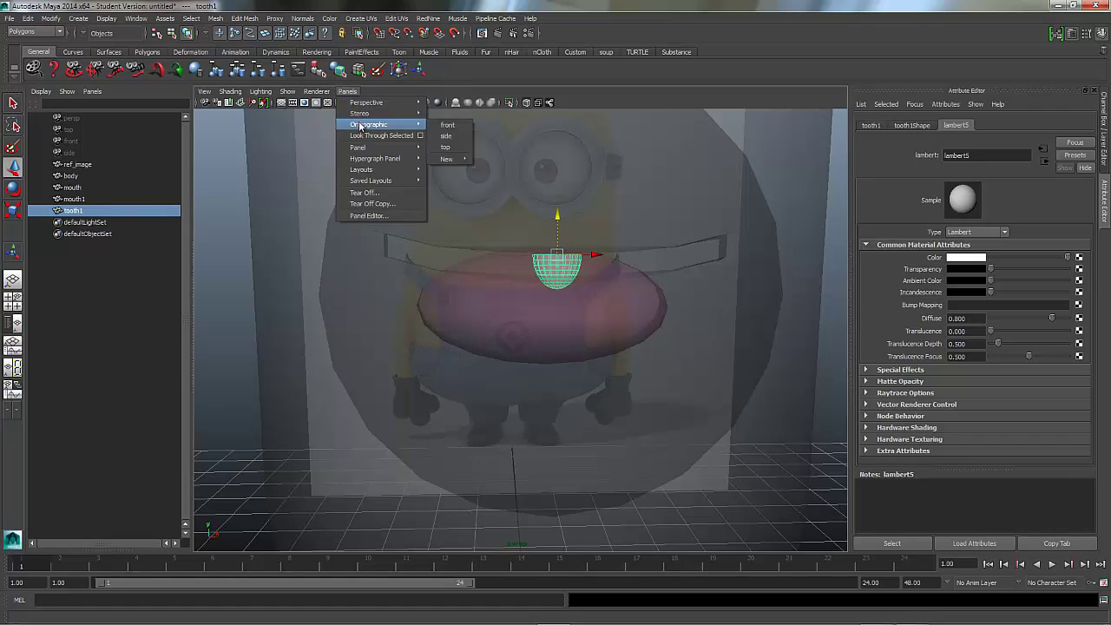
click(452, 128)
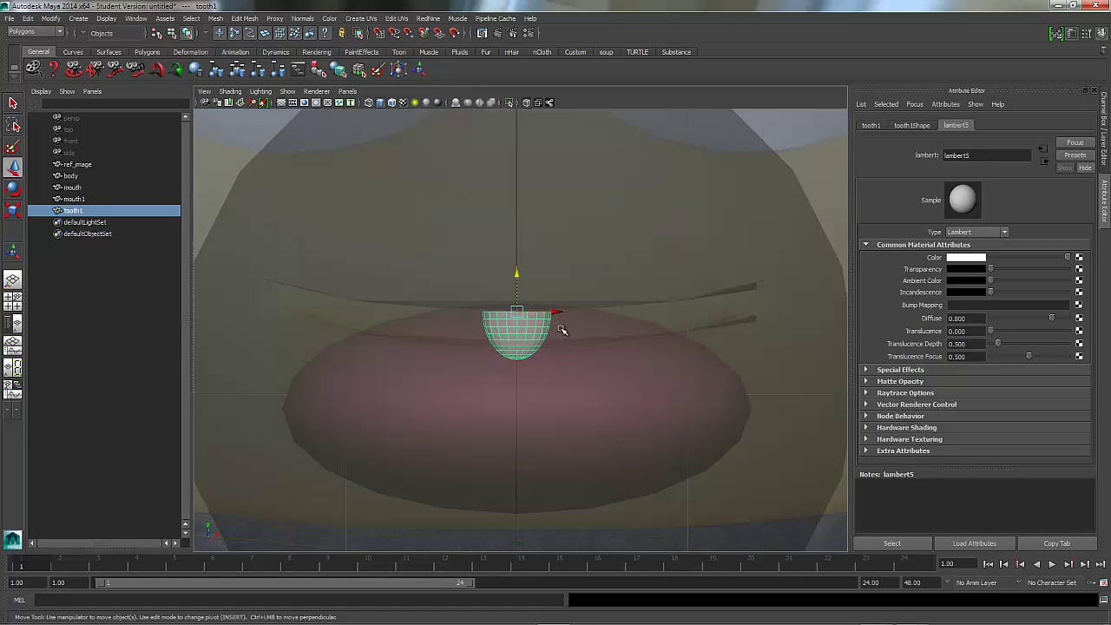
key(ctrl+d)
drag(555, 311, 774, 314)
key(ctrl+d)
key(ctrl+d)
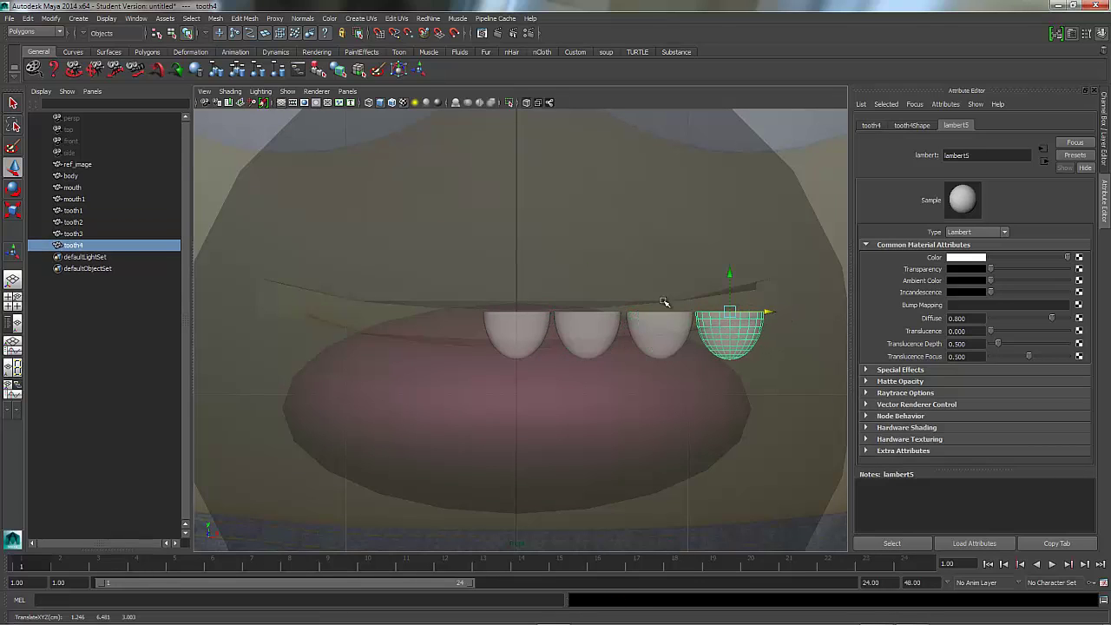
Move the row of four teeth together to centre it on the mouth and raise it to about 6.67 in Y.
shift+click(87, 211)
drag(775, 315, 665, 311)
drag(624, 274, 629, 239)
click(74, 323)
Duplicate the four upper teeth and move the copies down below them, to about 6.28 in Y.
click(71, 210)
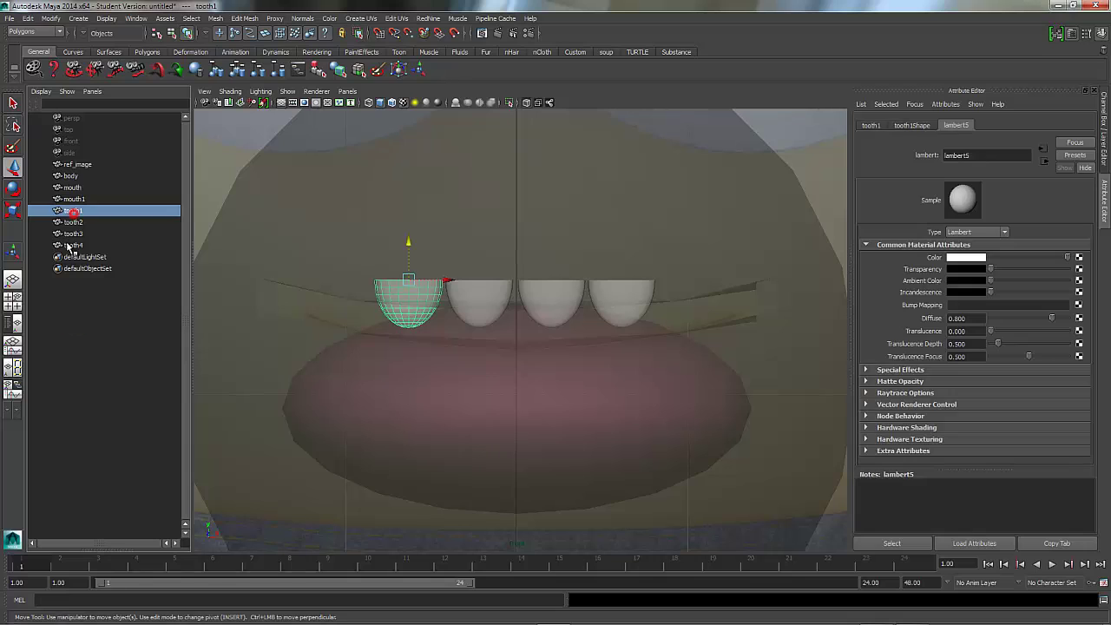
shift+click(73, 245)
key(ctrl+d)
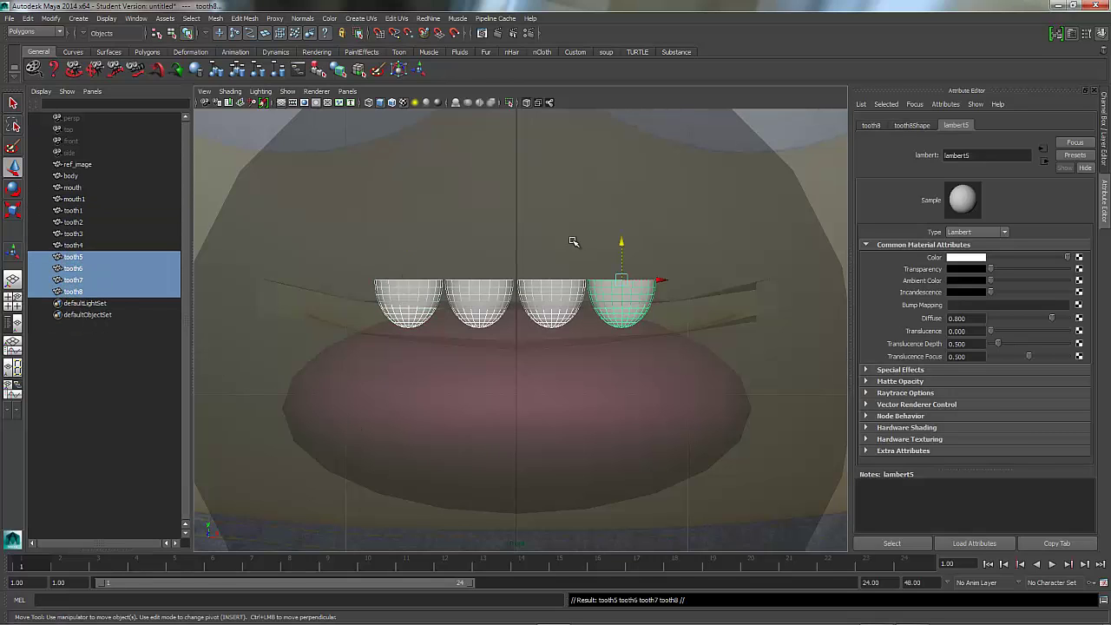
drag(619, 245, 625, 307)
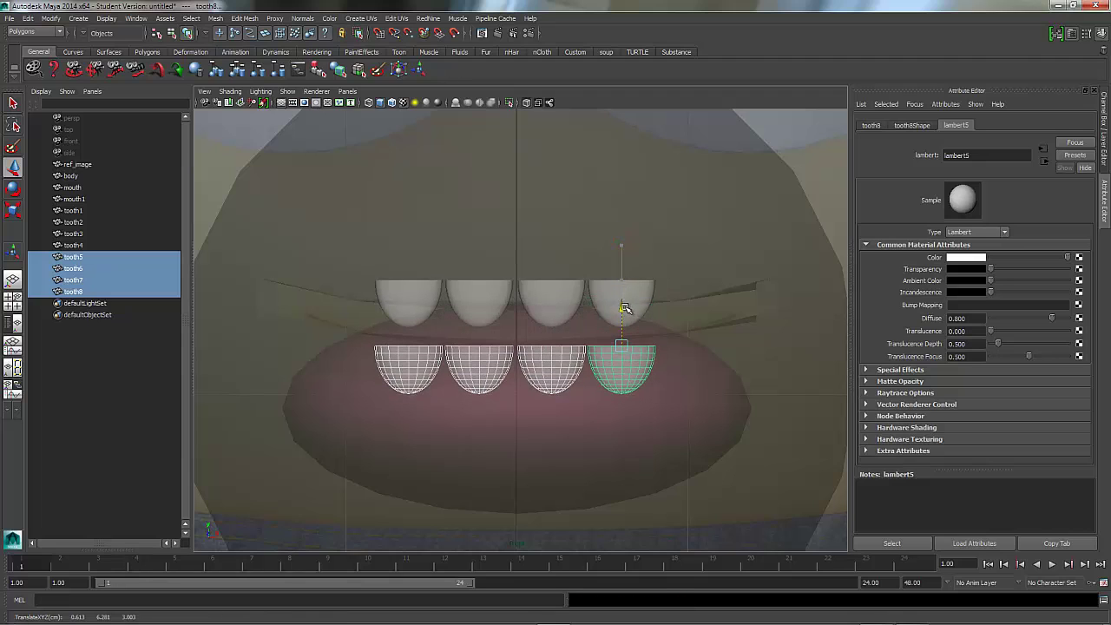
Flip the four lower teeth upside down by setting their X rotation to 180.
click(1102, 161)
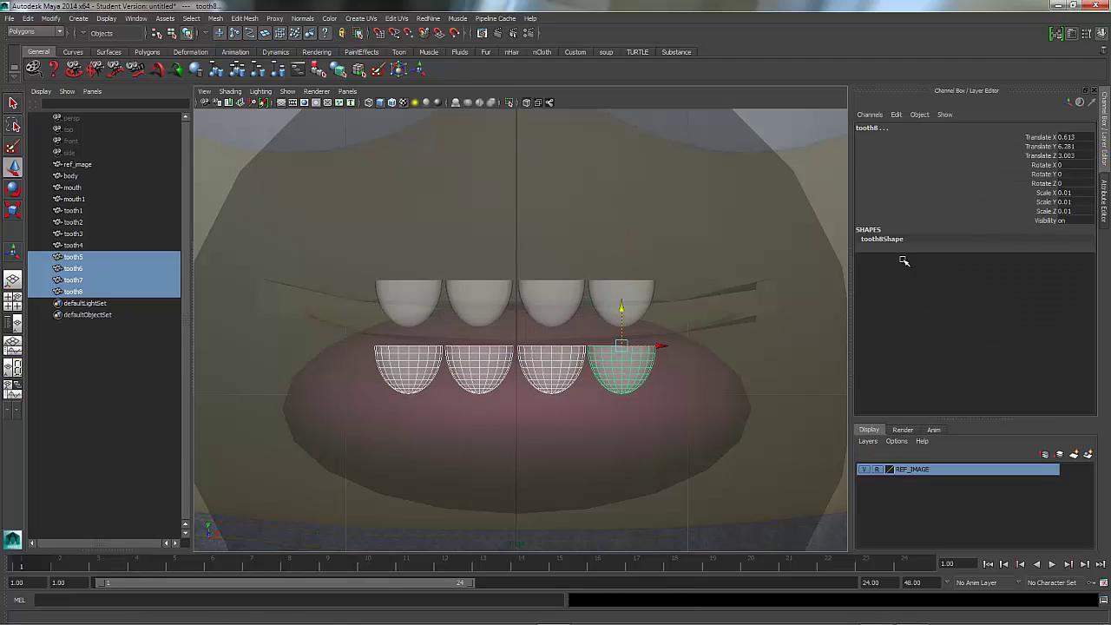
key(e)
drag(619, 315, 605, 395)
drag(620, 306, 622, 345)
double_click(1076, 164)
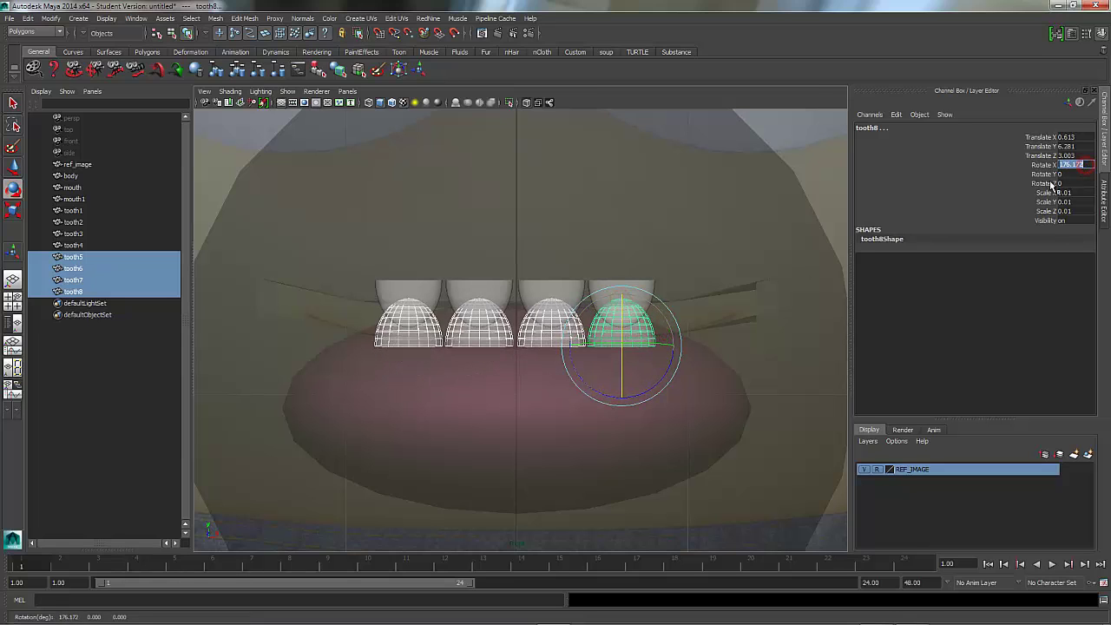
text(180)
key(Return)
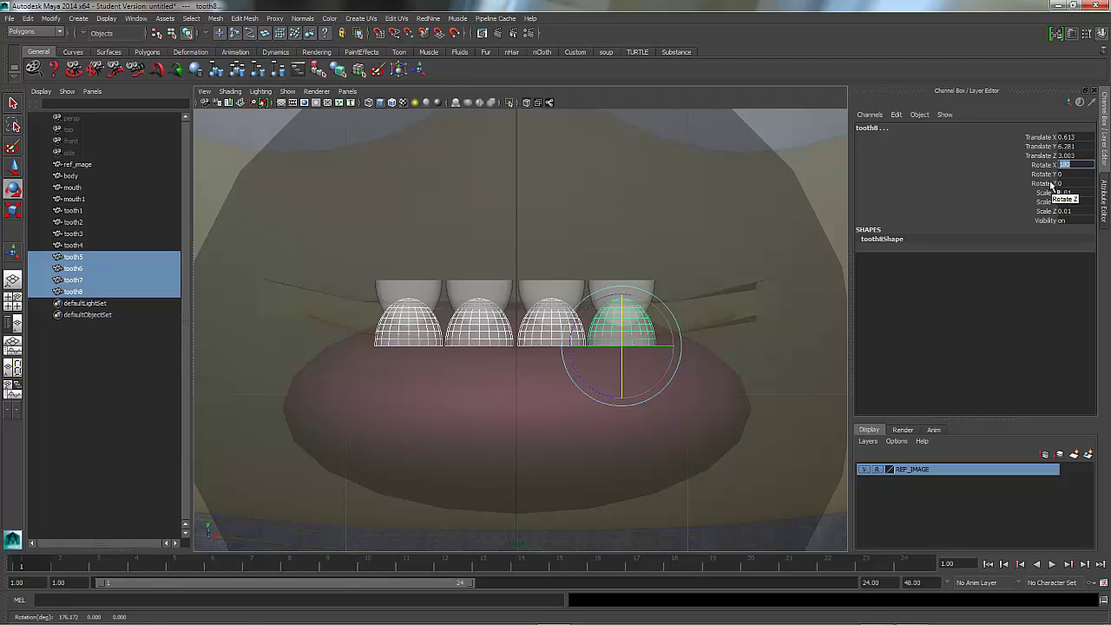
Lower the flipped row of teeth to about 6.08 in Y, clear of the upper row.
key(w)
drag(625, 386, 627, 422)
click(106, 362)
Group the lower teeth tooth5 to tooth8, and group the upper teeth tooth1 to tooth4 separately.
click(71, 256)
shift+click(75, 292)
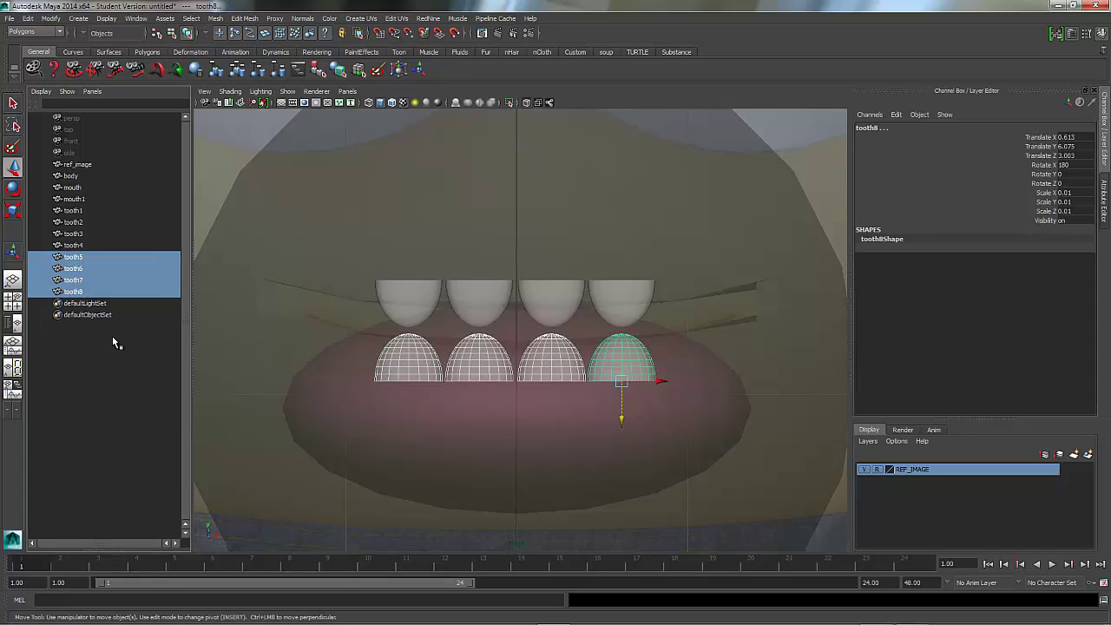
key(ctrl+g)
click(76, 210)
shift+click(79, 245)
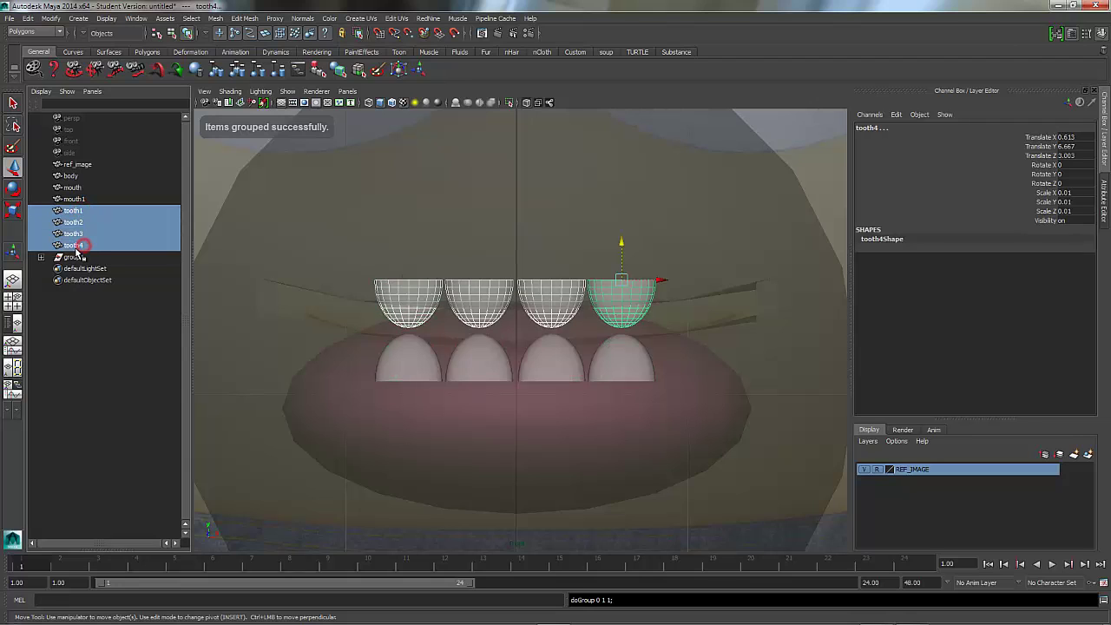
key(ctrl+g)
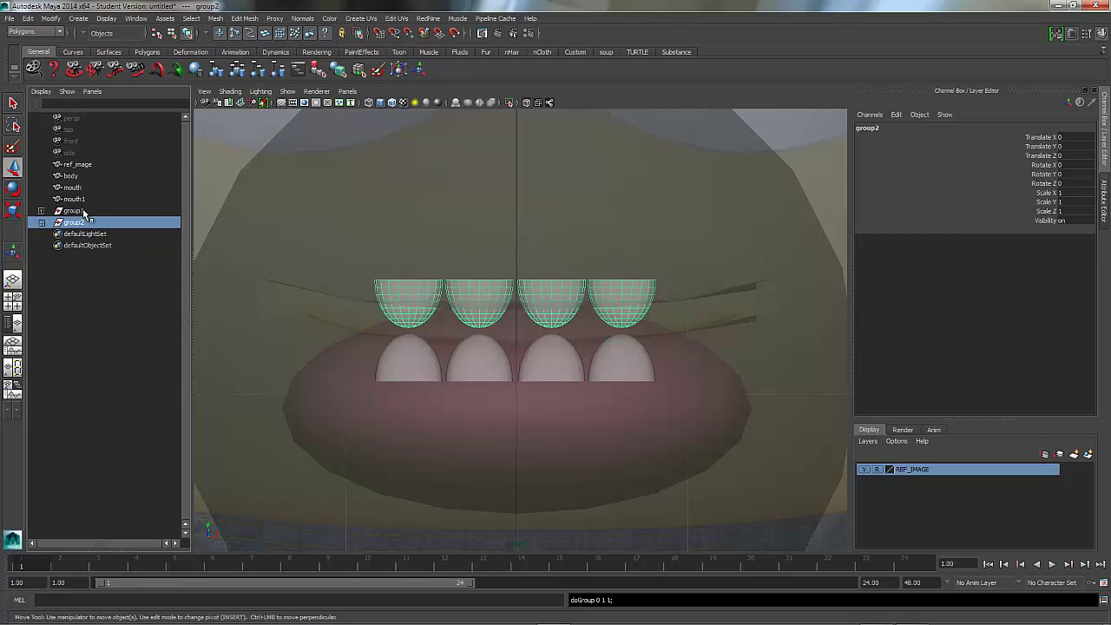
Rename the lower teeth group as teeth_bot and the upper teeth group as teeth_top.
click(81, 211)
double_click(74, 211)
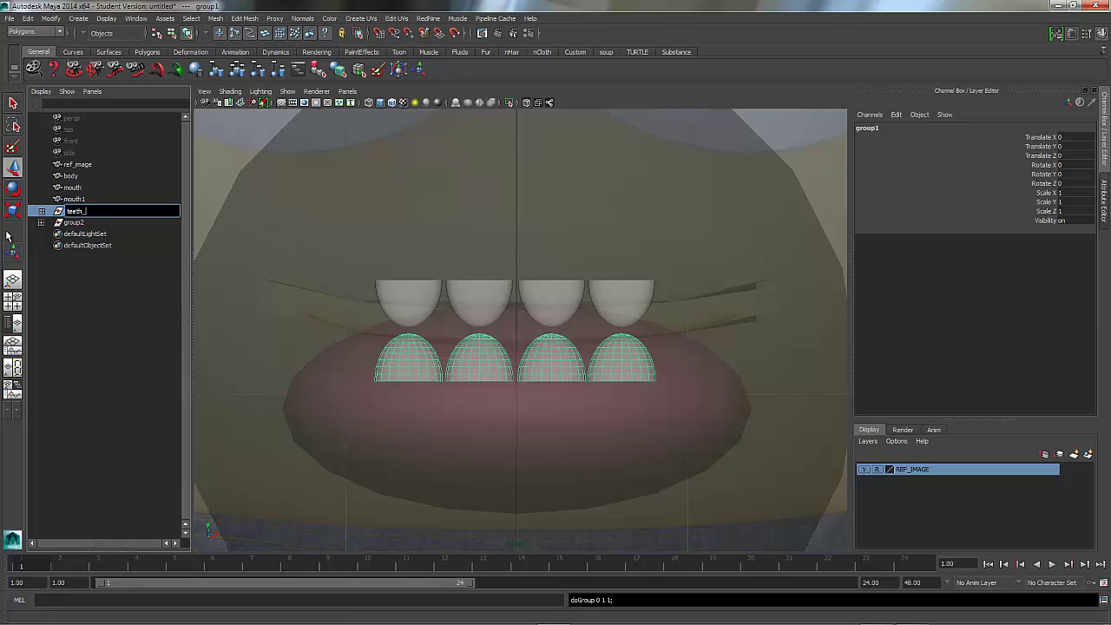
text(teeth_bot)
key(Return)
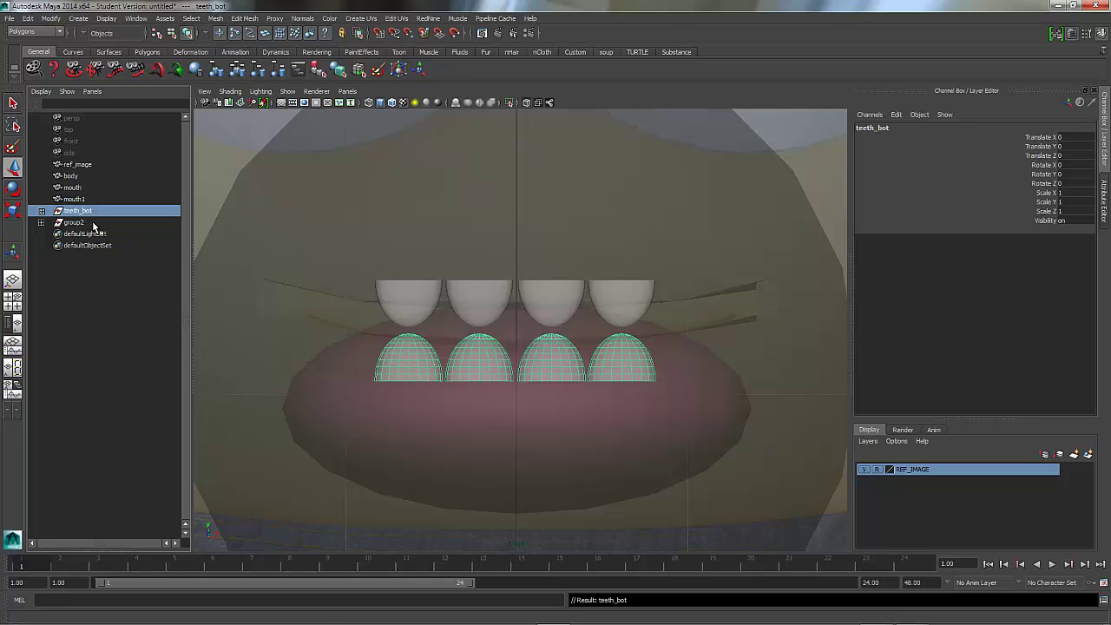
double_click(75, 222)
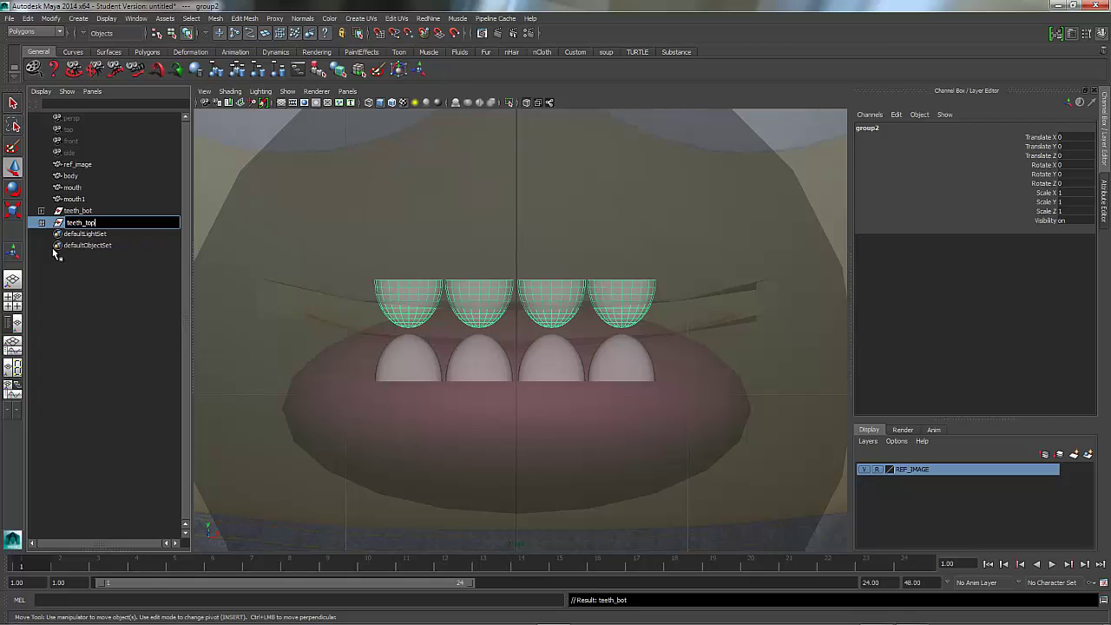
key(Return)
Clear the selection and turn off X-Ray shading in the front view.
click(76, 371)
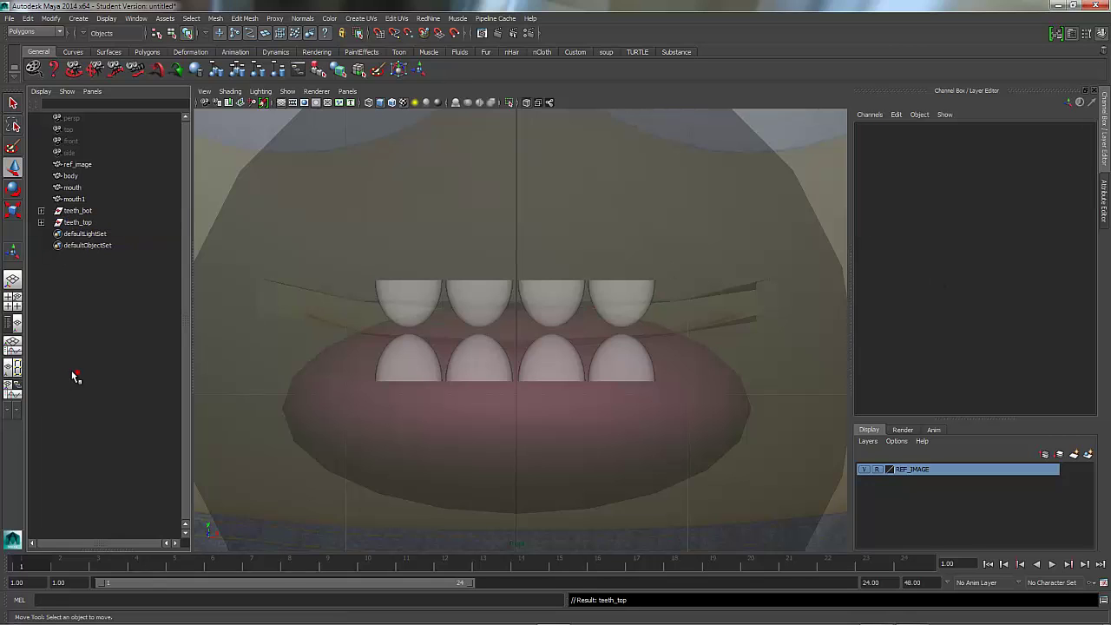
click(230, 91)
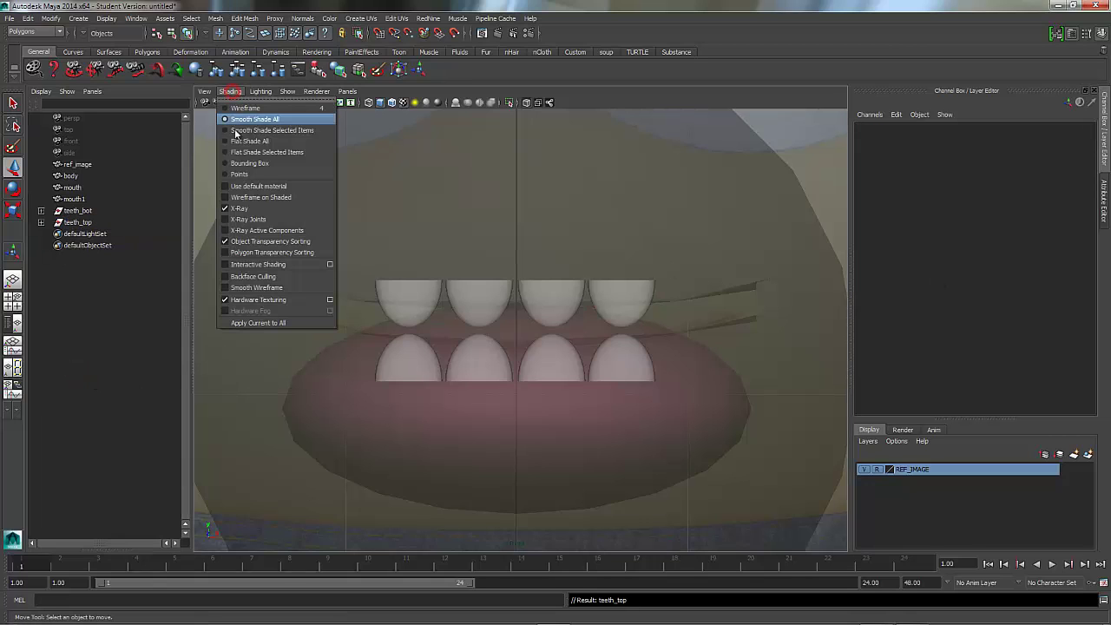
click(253, 209)
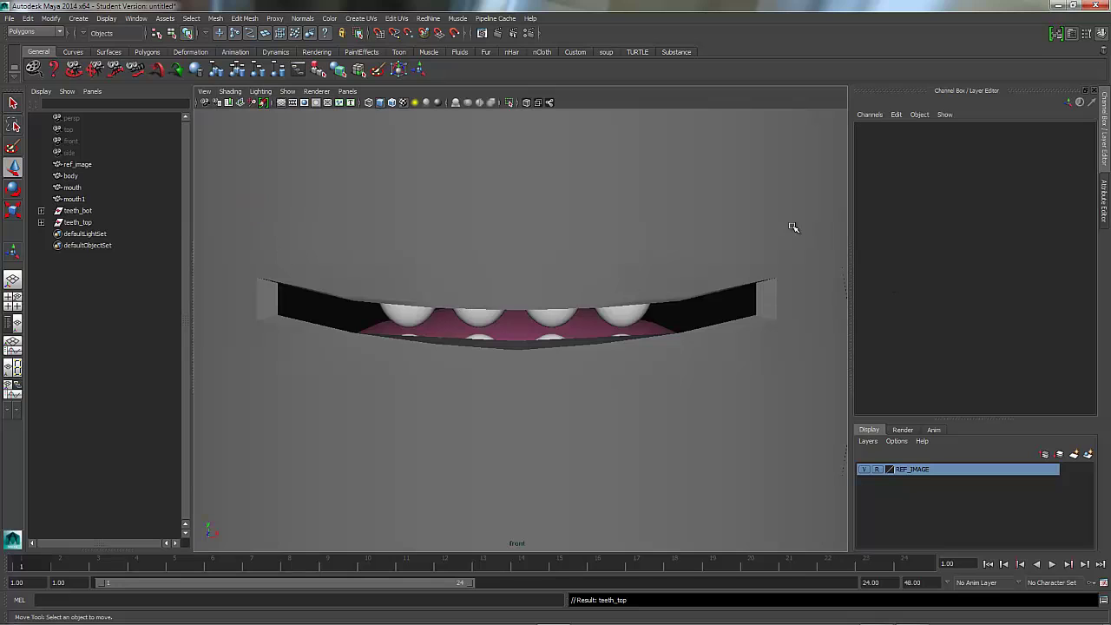
Switch to the perspective view and assign a new Lambert material to the body.
scroll(645, 275, down, 10)
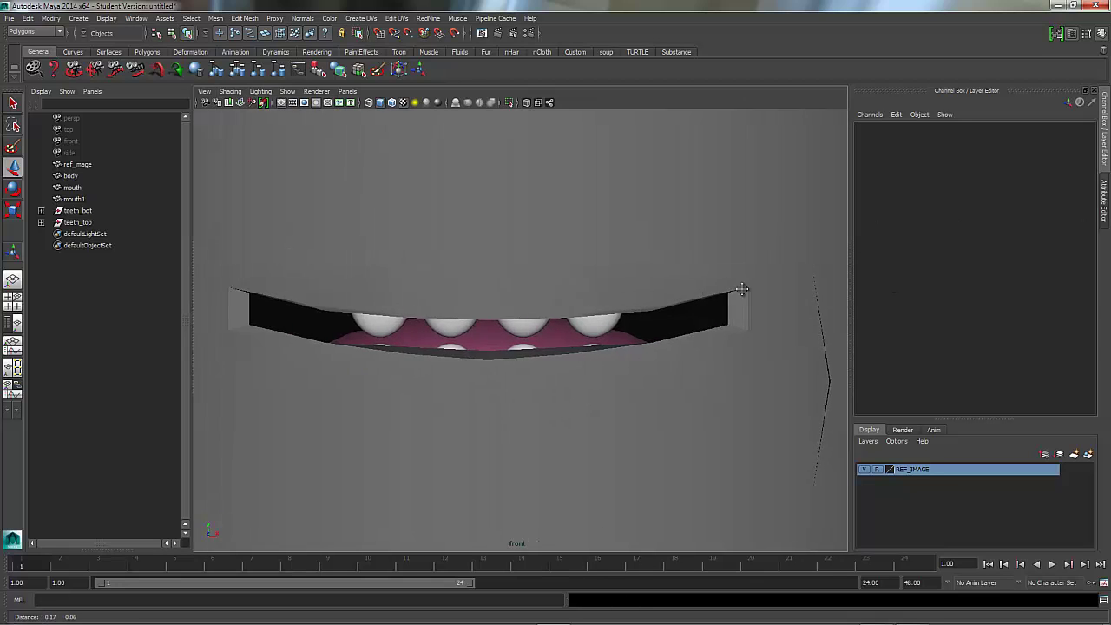
scroll(589, 294, up, 3)
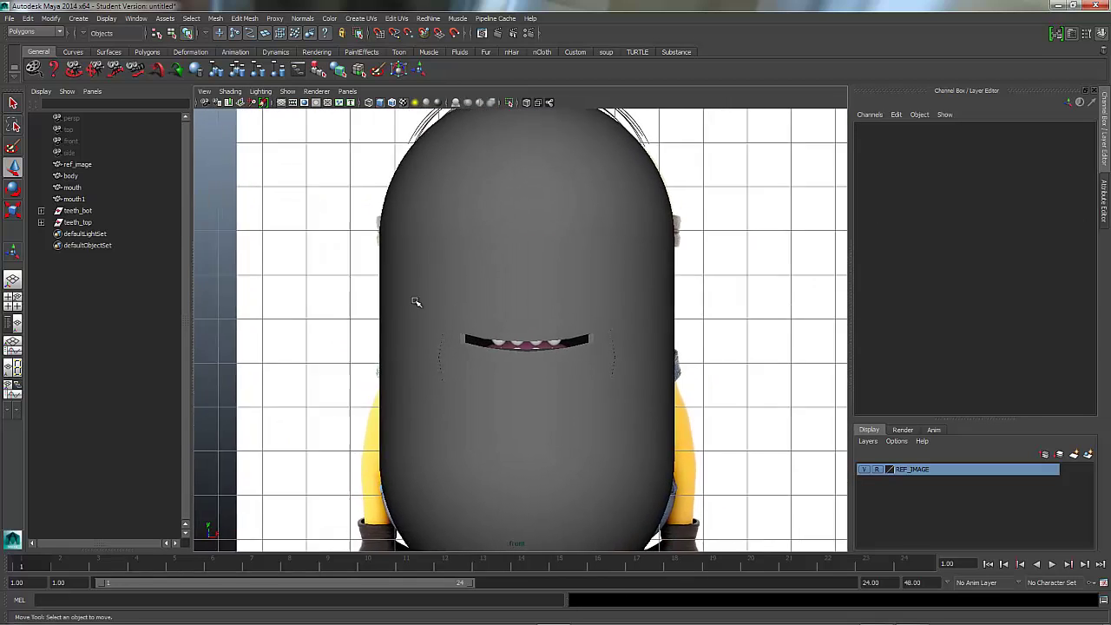
alt+drag(414, 265, 423, 325)
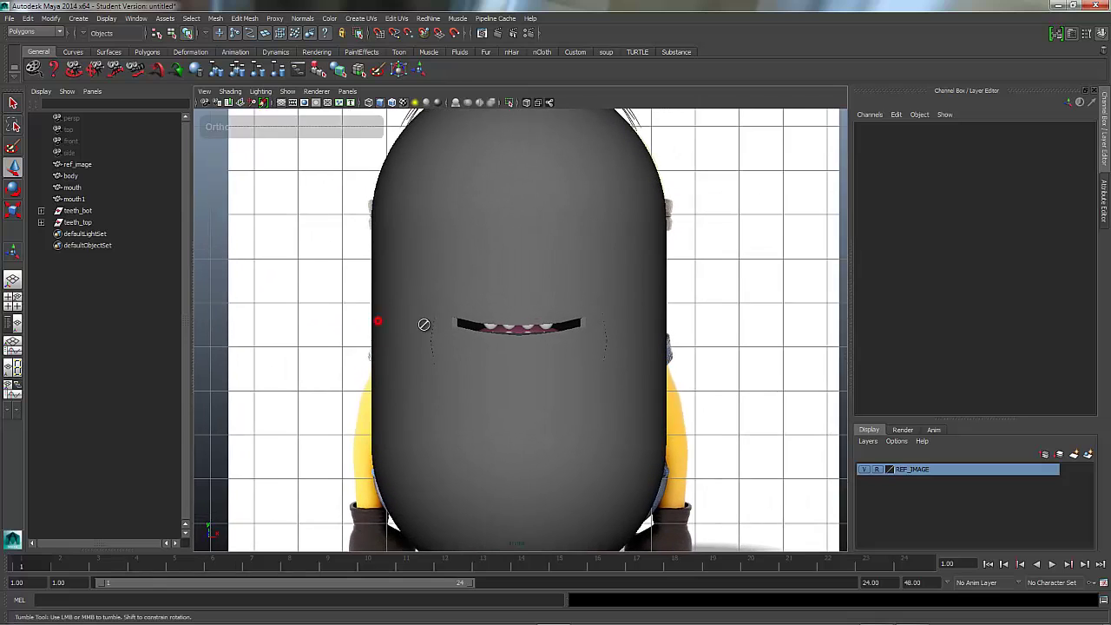
click(347, 92)
mouse_move(382, 102)
click(446, 103)
alt+drag(394, 272, 450, 247)
scroll(296, 302, down, 5)
alt+drag(433, 292, 623, 299)
click(652, 268)
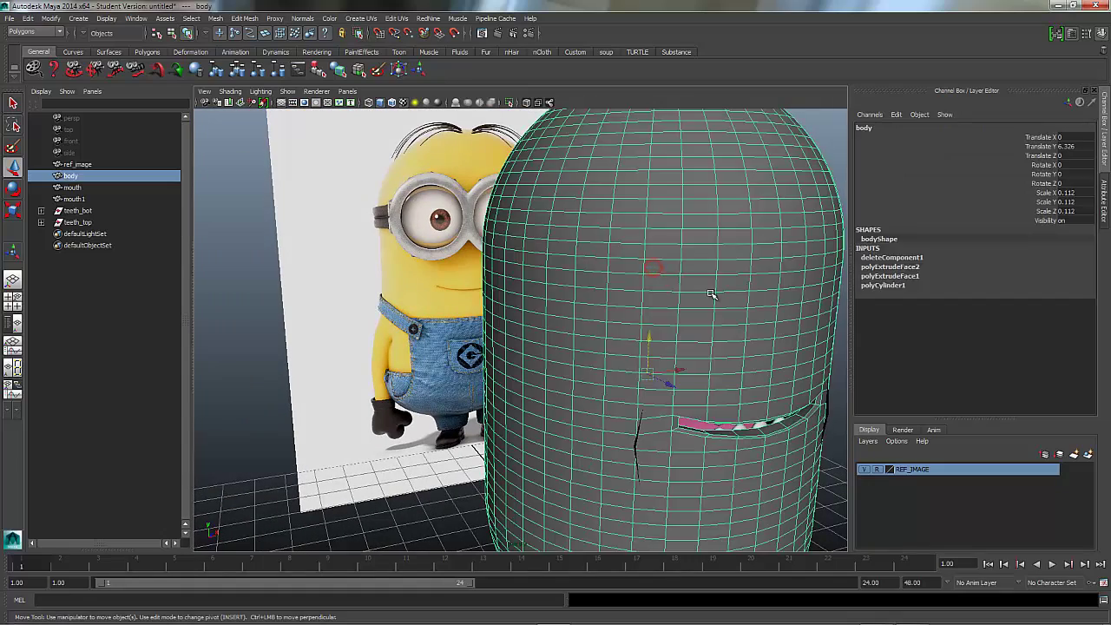
right_drag(605, 251, 598, 464)
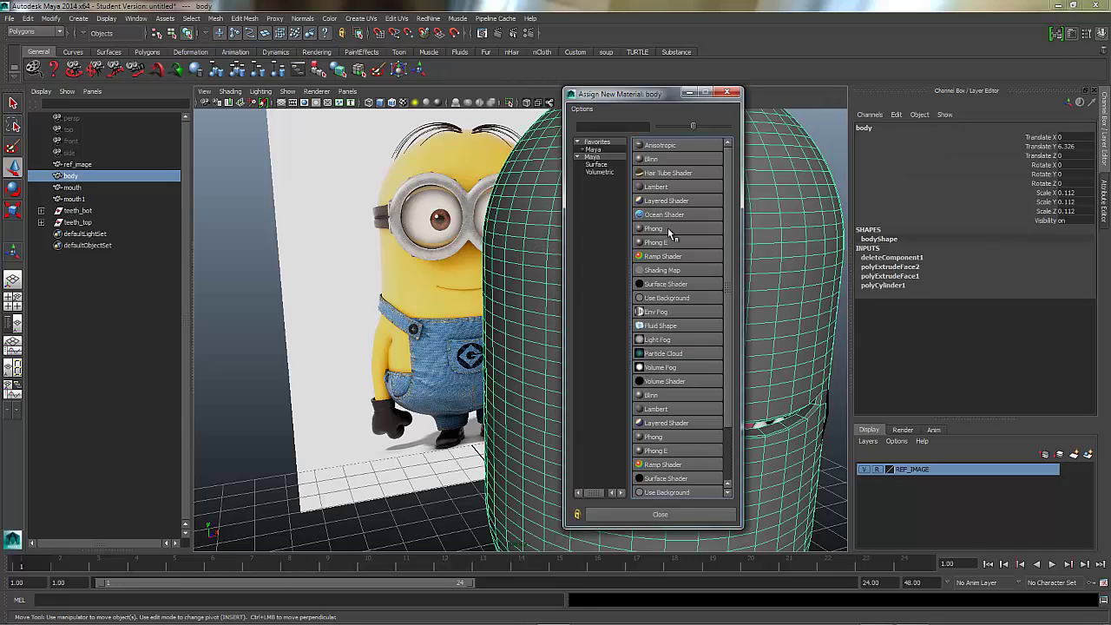
click(664, 188)
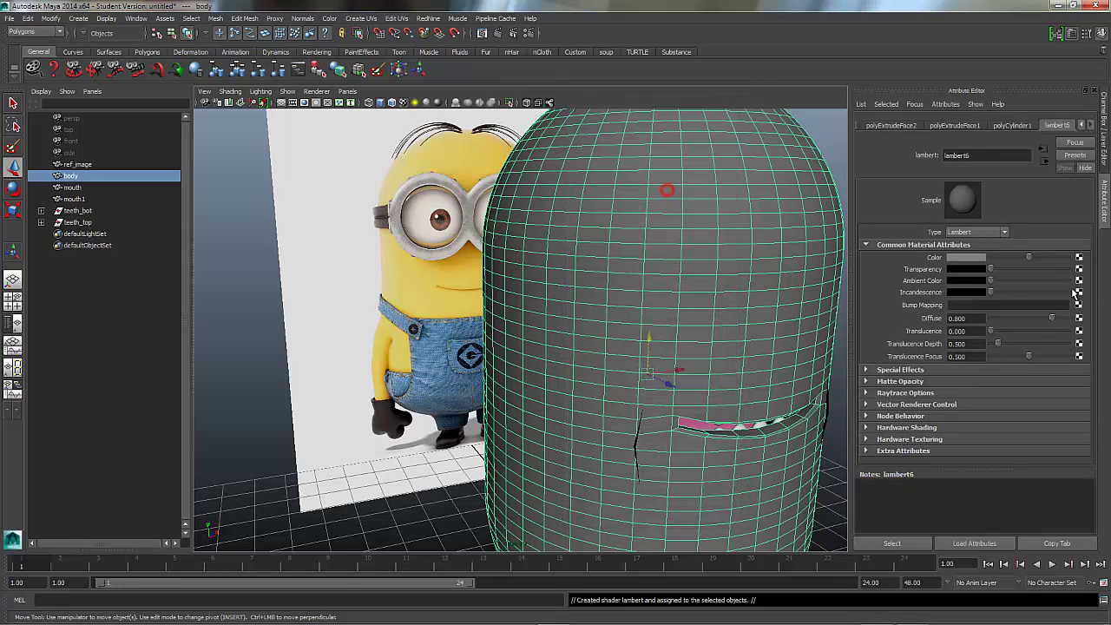
Color the body's material yellow, sampled from the reference Minion's skin, and set its saturation to about 0.697.
click(974, 257)
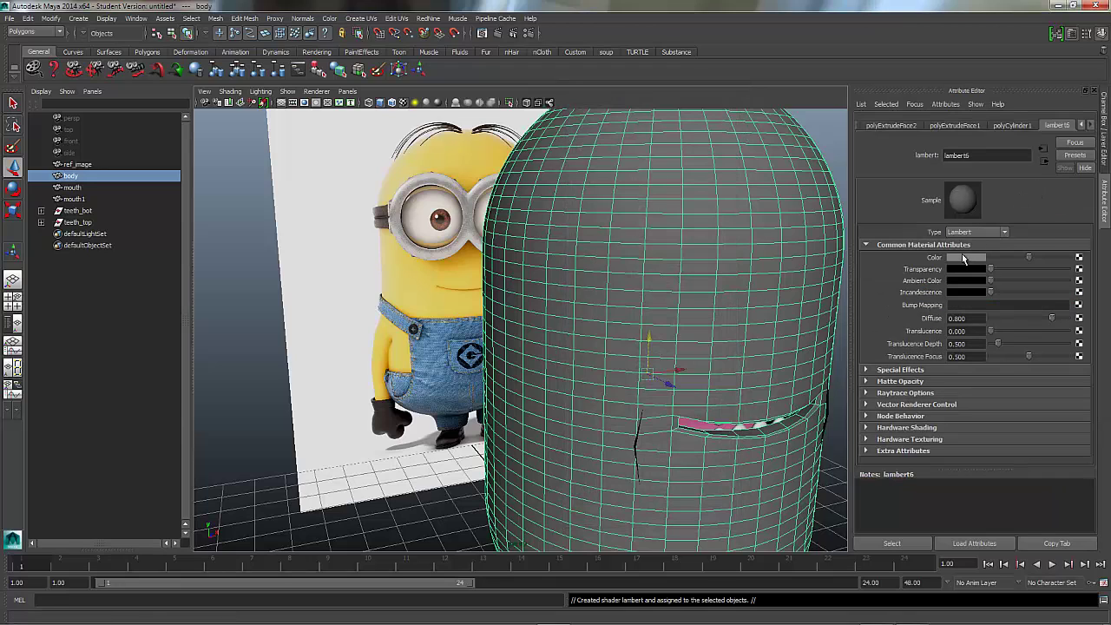
click(953, 258)
click(886, 233)
click(390, 276)
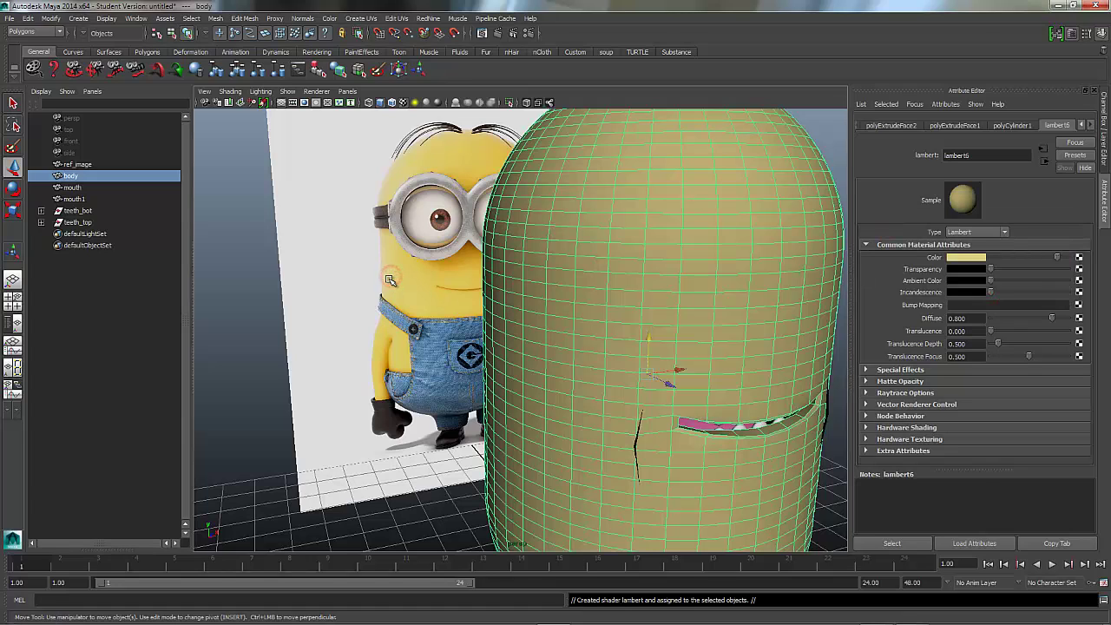
click(972, 258)
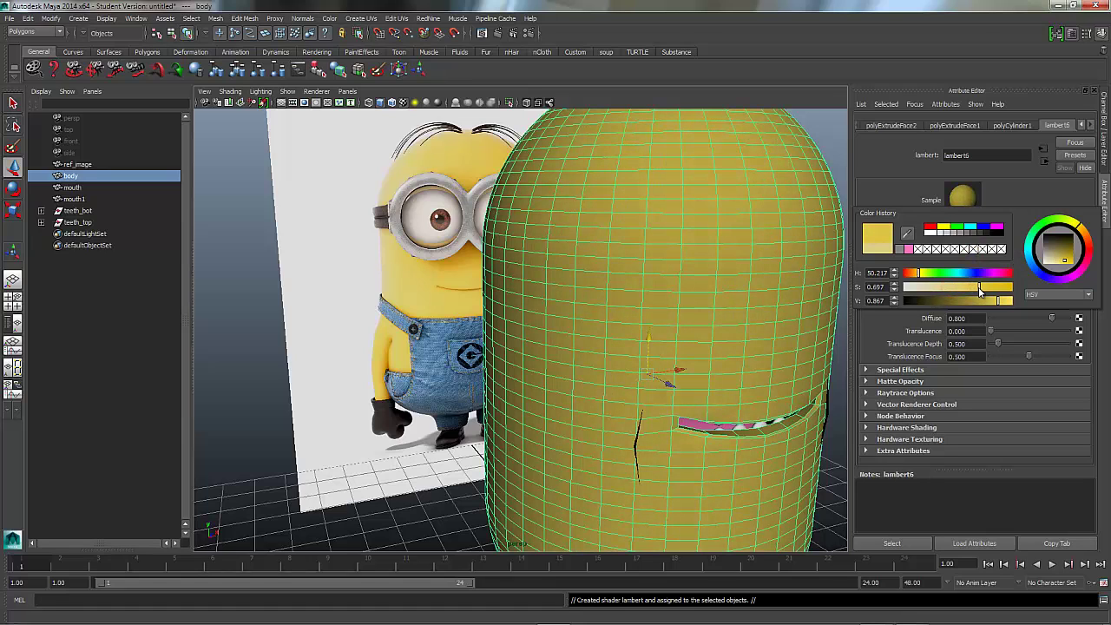
click(1025, 187)
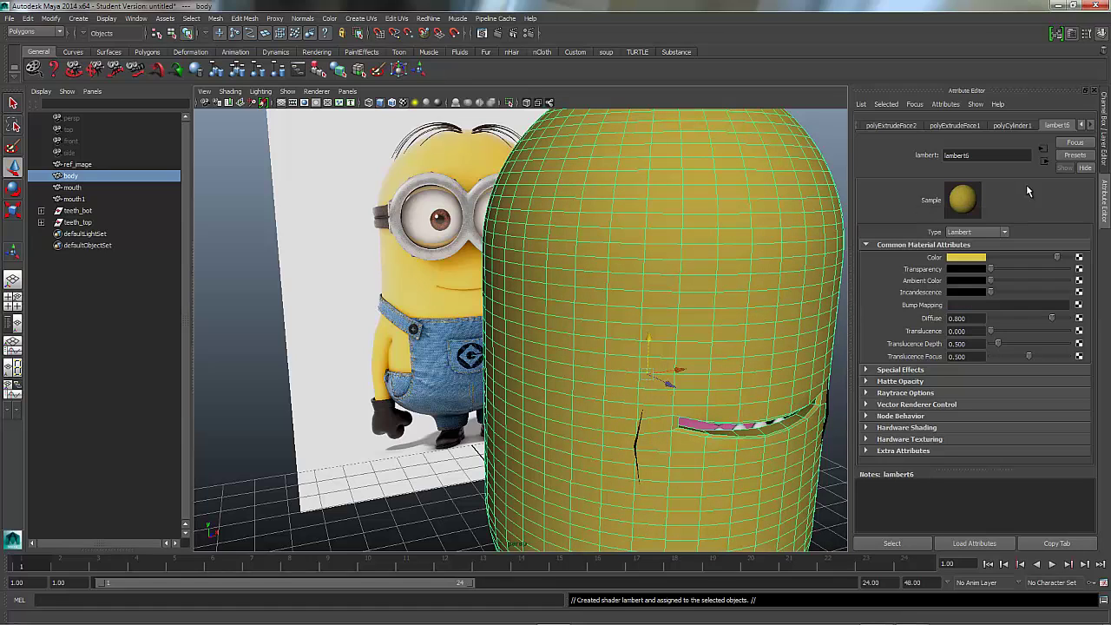
Turn on smooth mesh preview for the mouth, the body and mouth1.
click(84, 188)
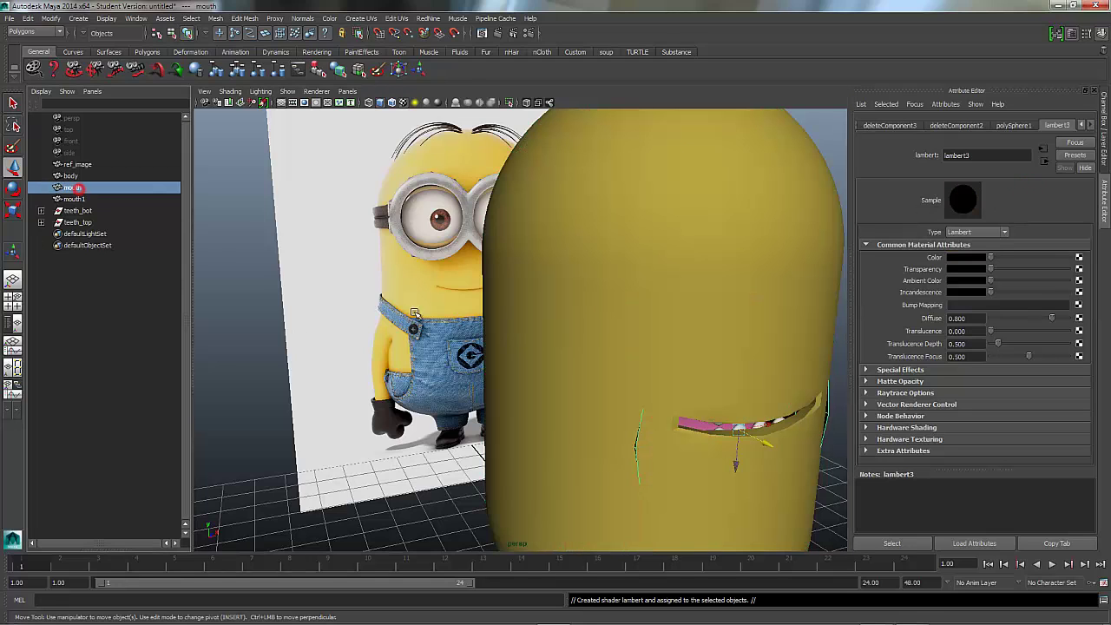
alt+drag(714, 466, 748, 447)
drag(775, 406, 653, 442)
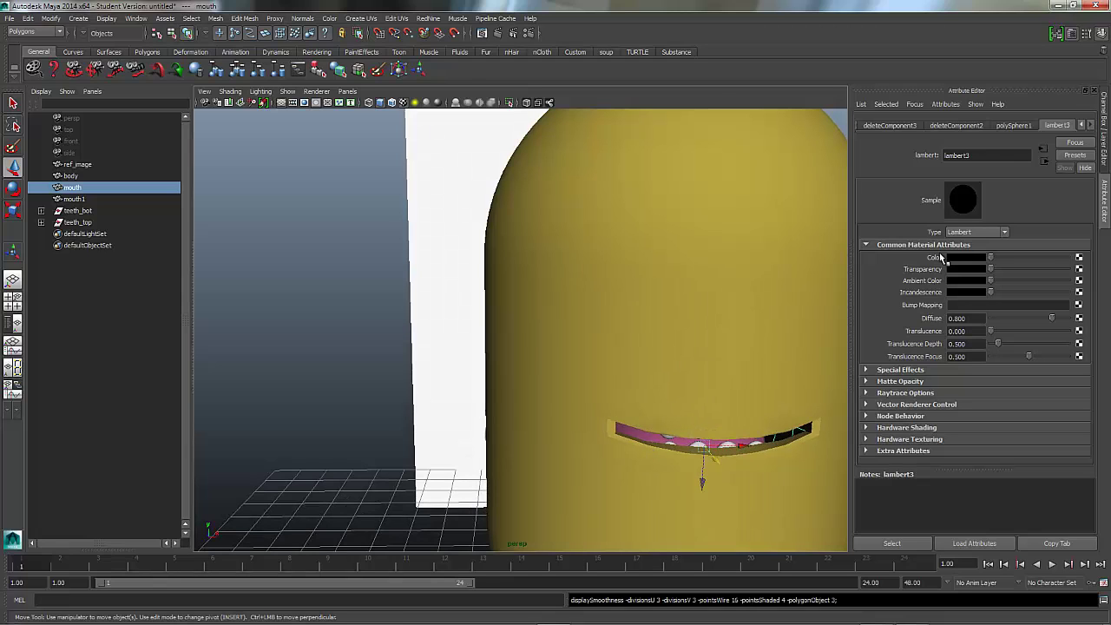
click(745, 282)
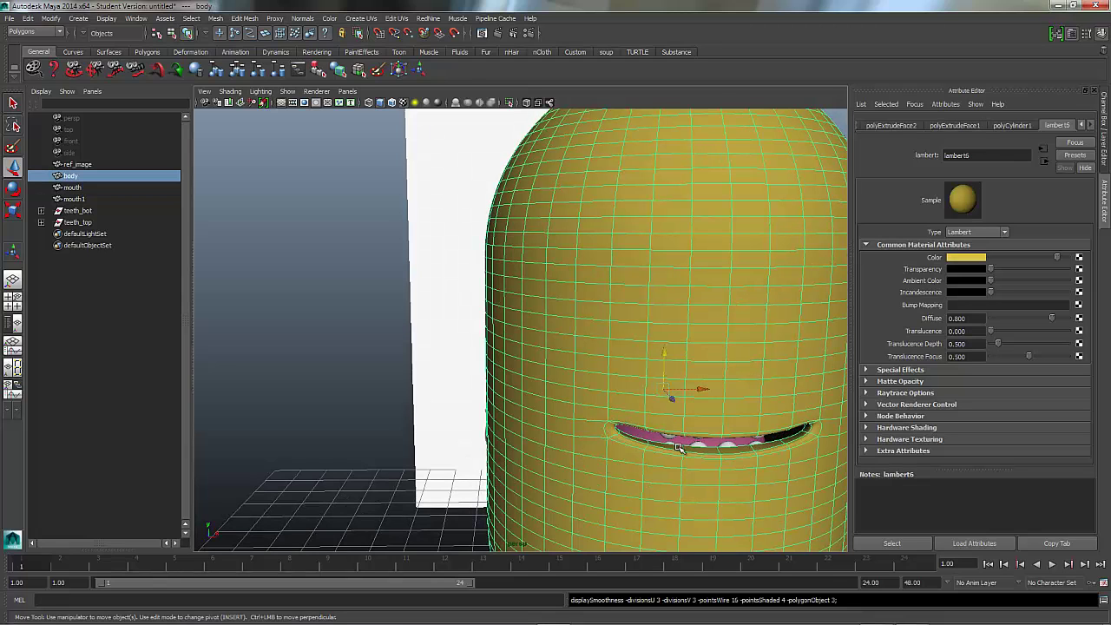
click(72, 187)
click(74, 199)
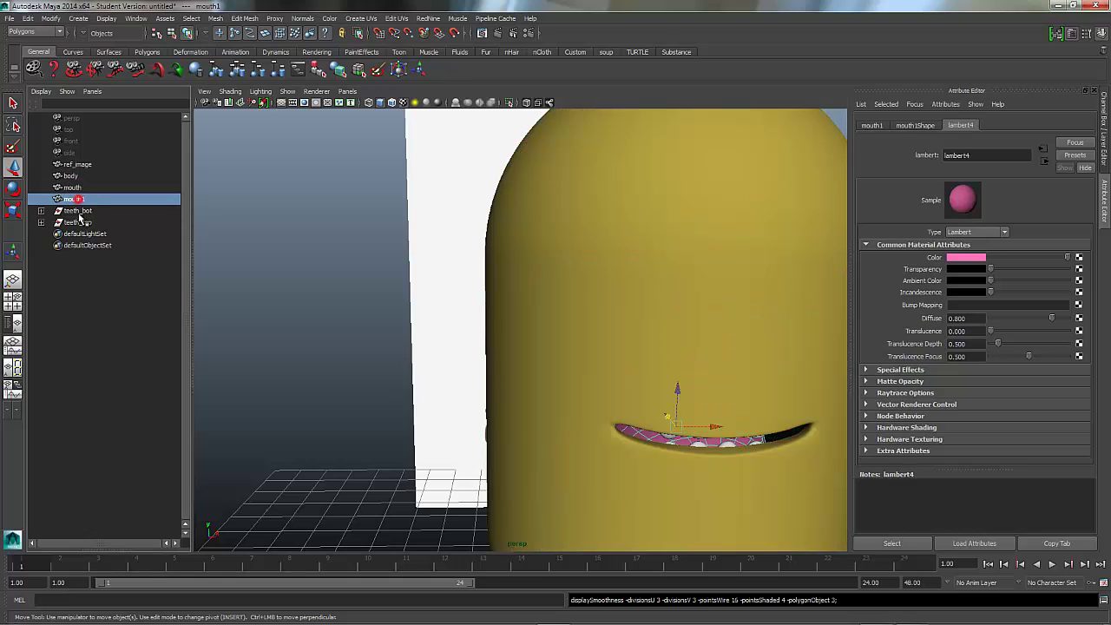
Expand teeth_bot and teeth_top and turn on smooth mesh preview for tooth1 to tooth8, then clear the selection.
click(40, 211)
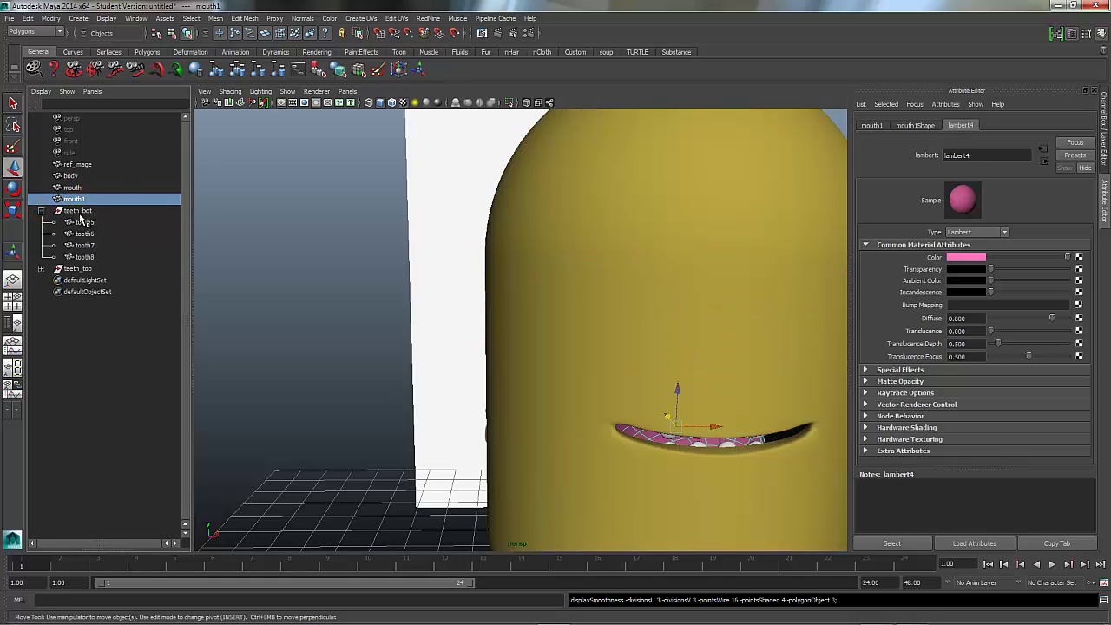
click(77, 211)
click(40, 269)
click(80, 268)
click(85, 279)
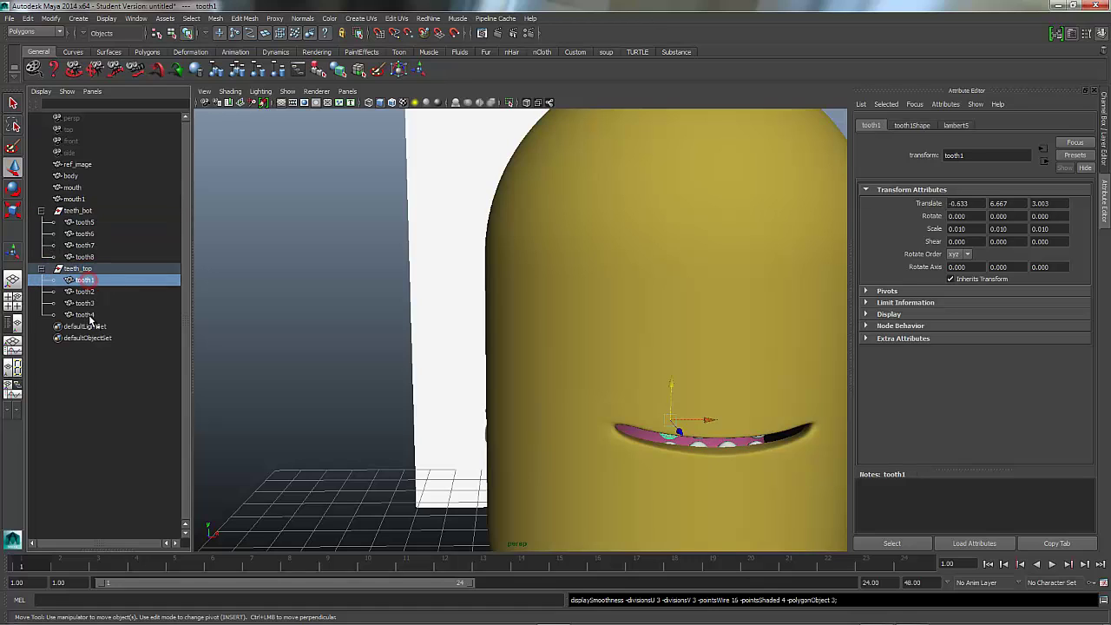
shift+click(87, 314)
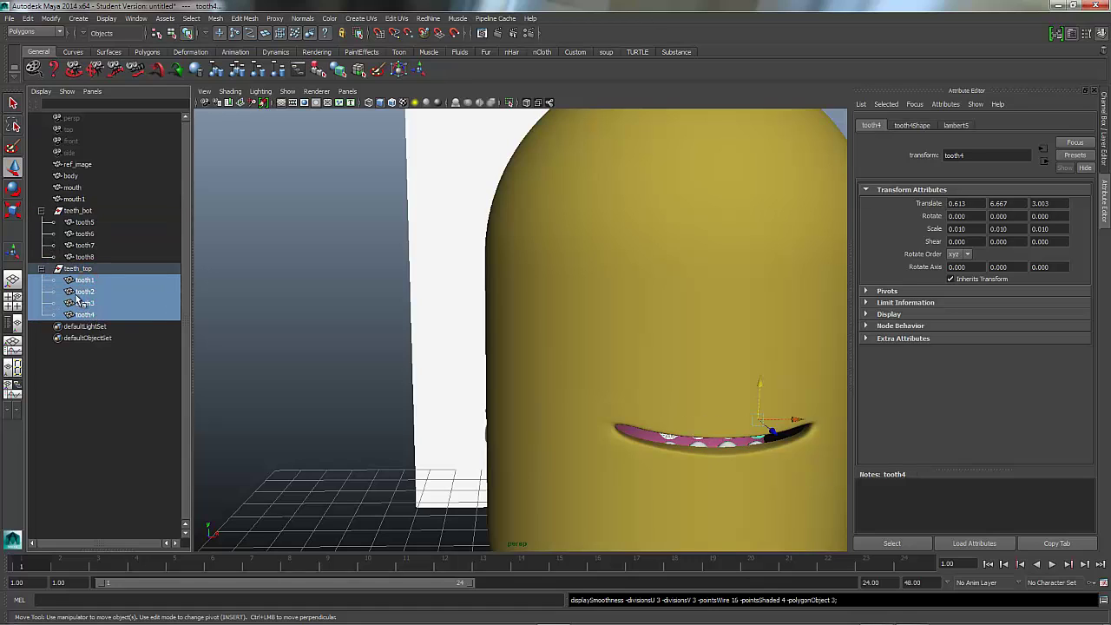
click(84, 222)
shift+click(84, 257)
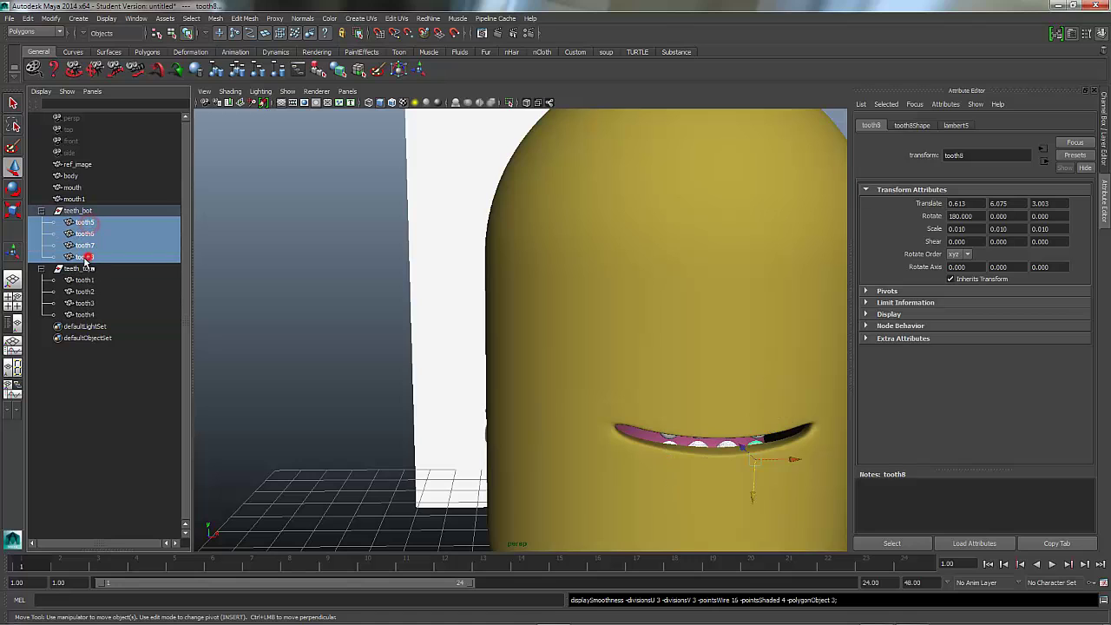
click(345, 345)
Create a polygon sphere with radius 20 and 20 axis and height divisions, and show its transform values.
alt+drag(517, 311, 531, 272)
alt+right_drag(532, 271, 523, 300)
alt+drag(523, 300, 476, 330)
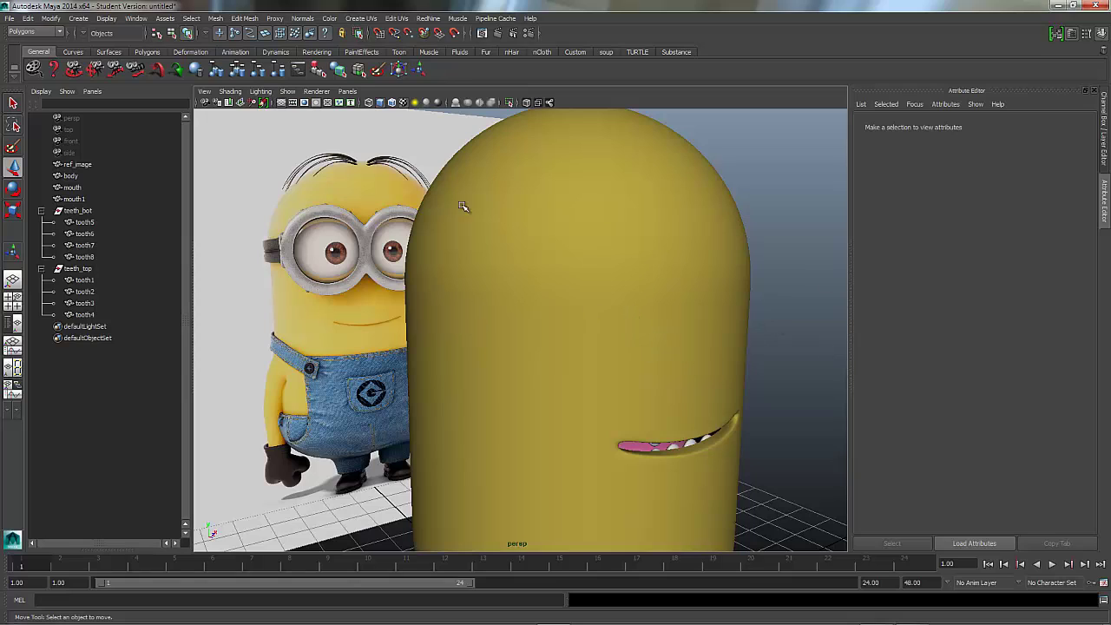
click(10, 18)
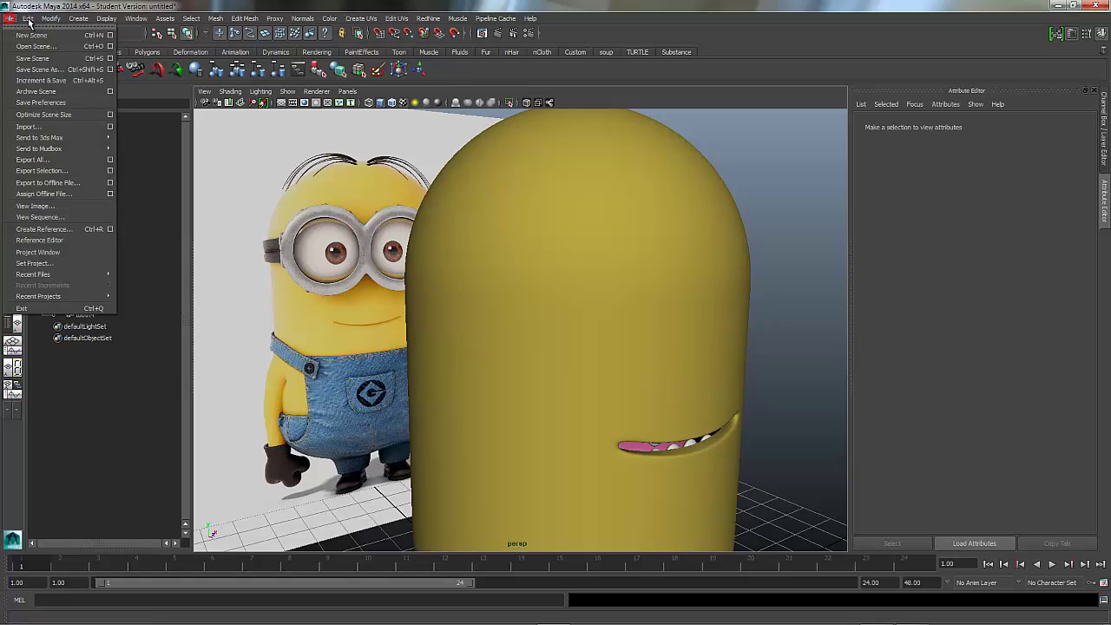
mouse_move(78, 18)
mouse_move(95, 46)
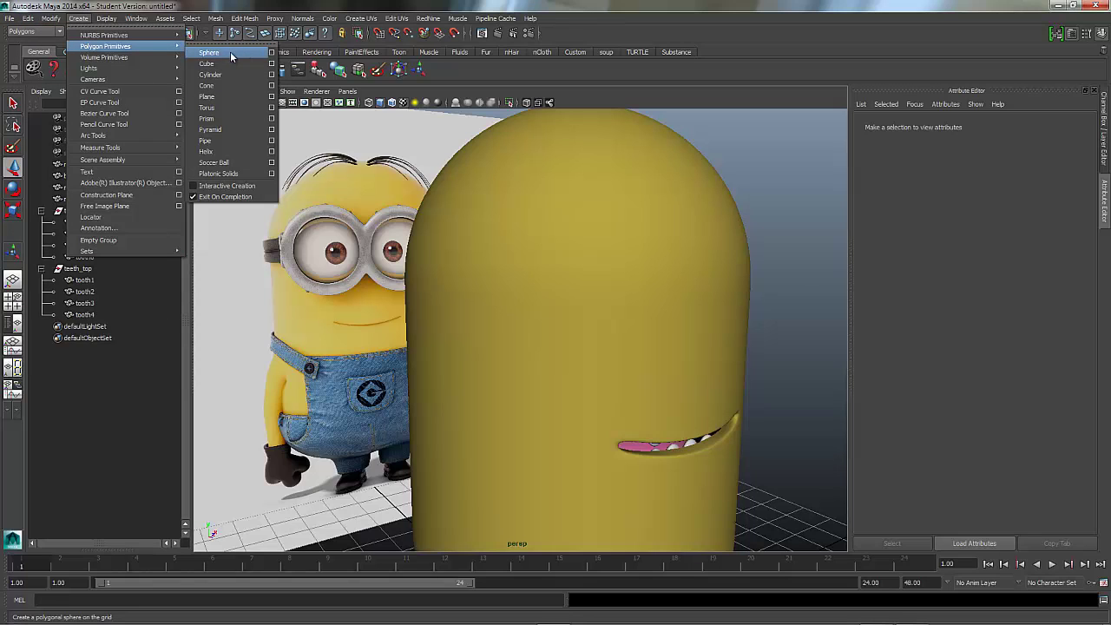
click(272, 53)
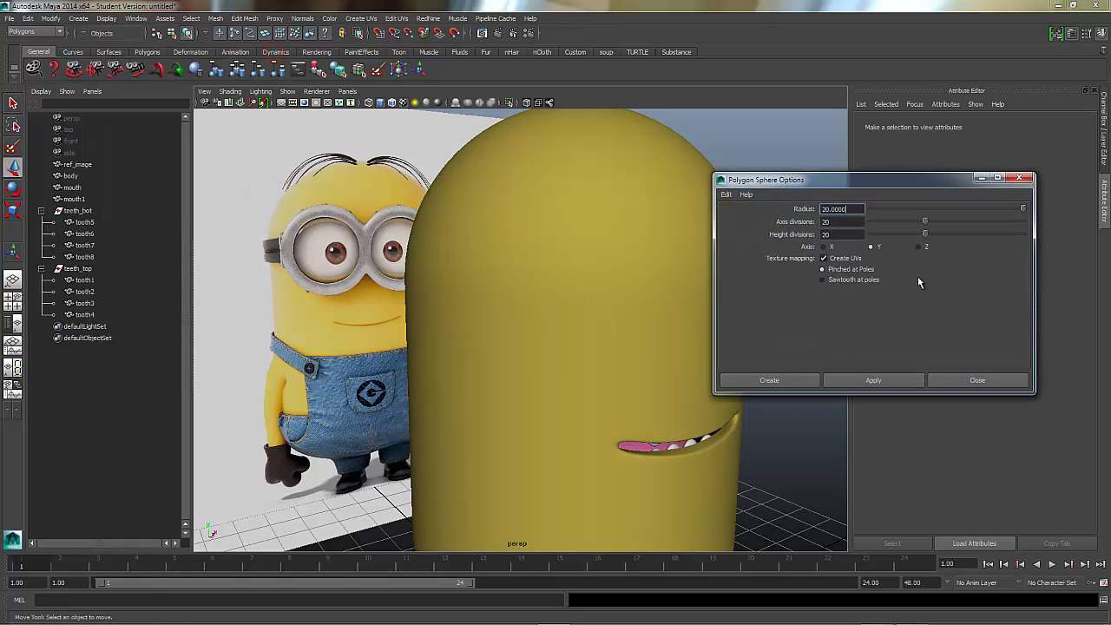
click(769, 380)
key(f)
alt+right_drag(674, 341, 835, 337)
click(1103, 128)
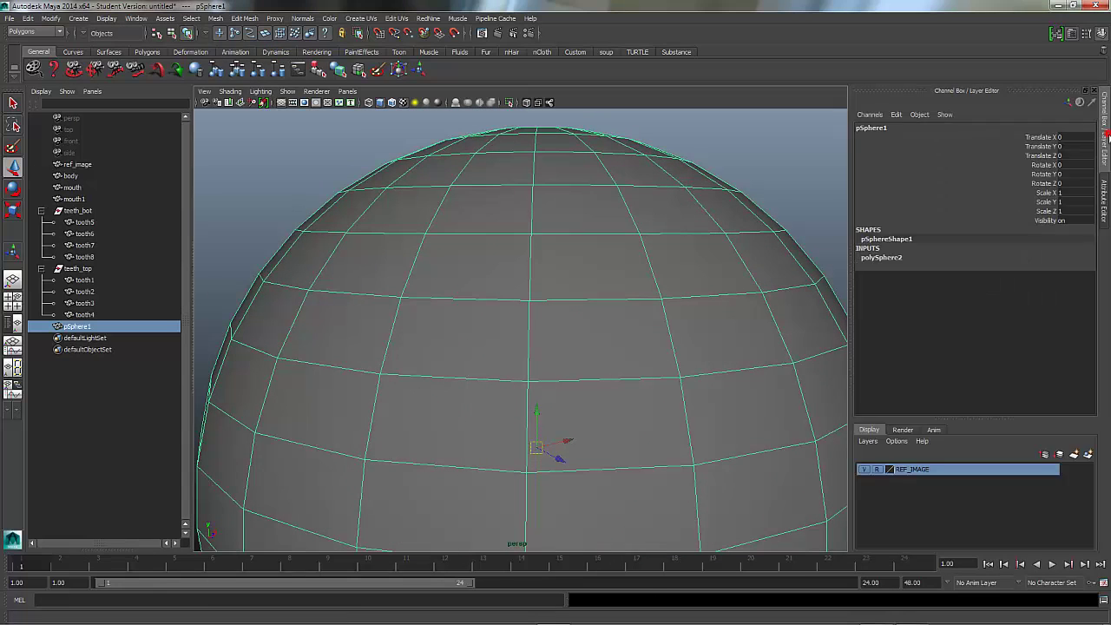
Rotate the new sphere to exactly 90 degrees in X.
click(13, 187)
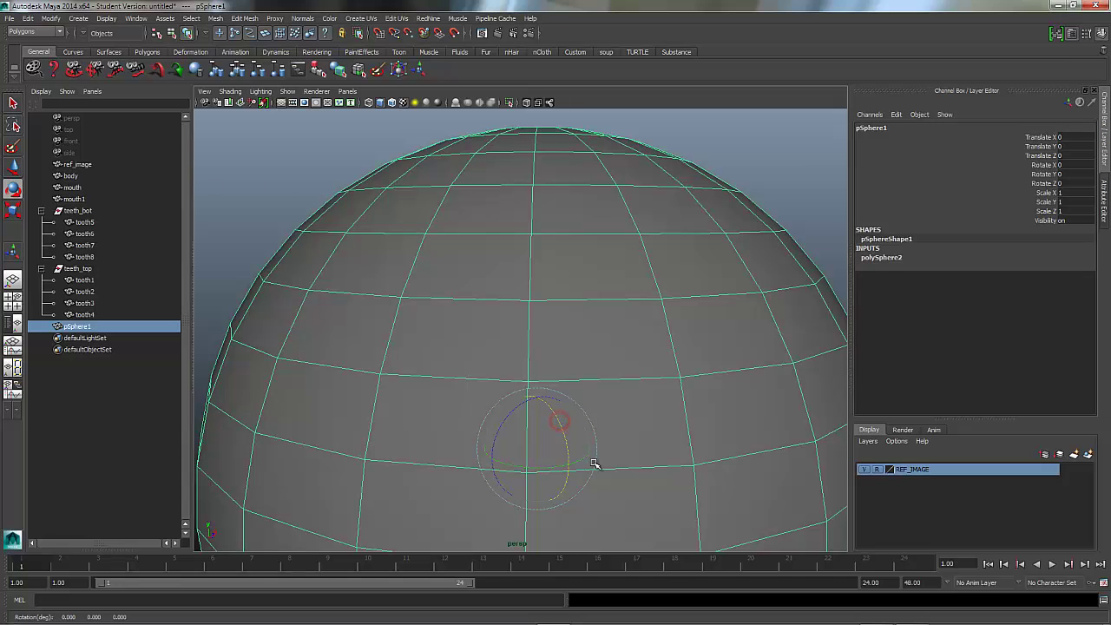
drag(561, 421, 1000, 214)
double_click(1074, 165)
text(90)
key(Return)
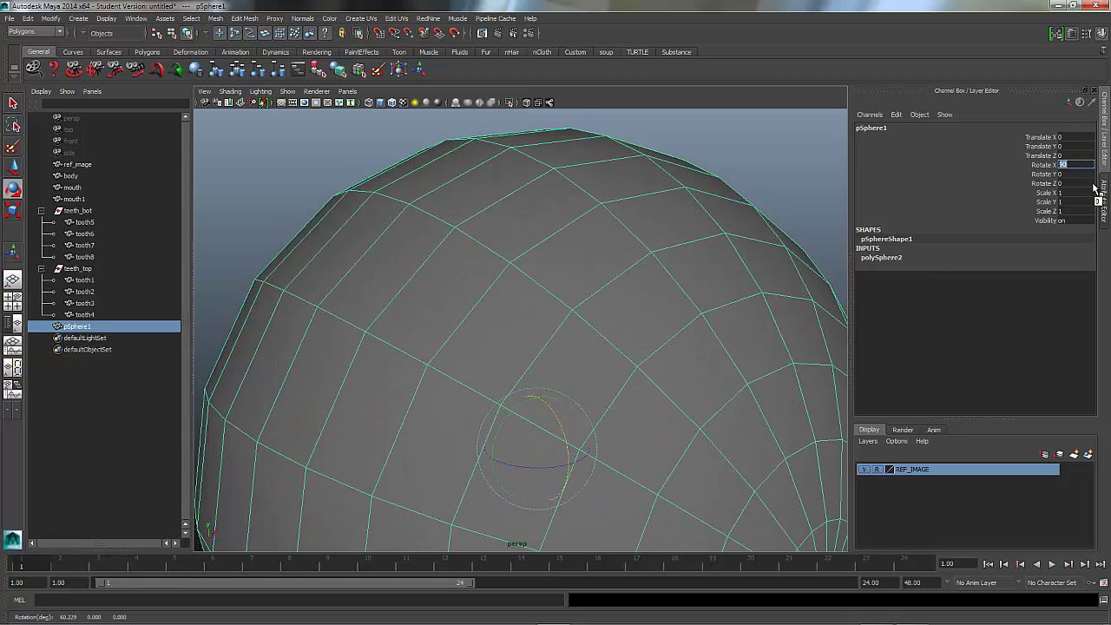
Scale the sphere down uniformly to about 0.069.
alt+right_drag(544, 362, 444, 330)
click(13, 210)
drag(535, 424, 328, 516)
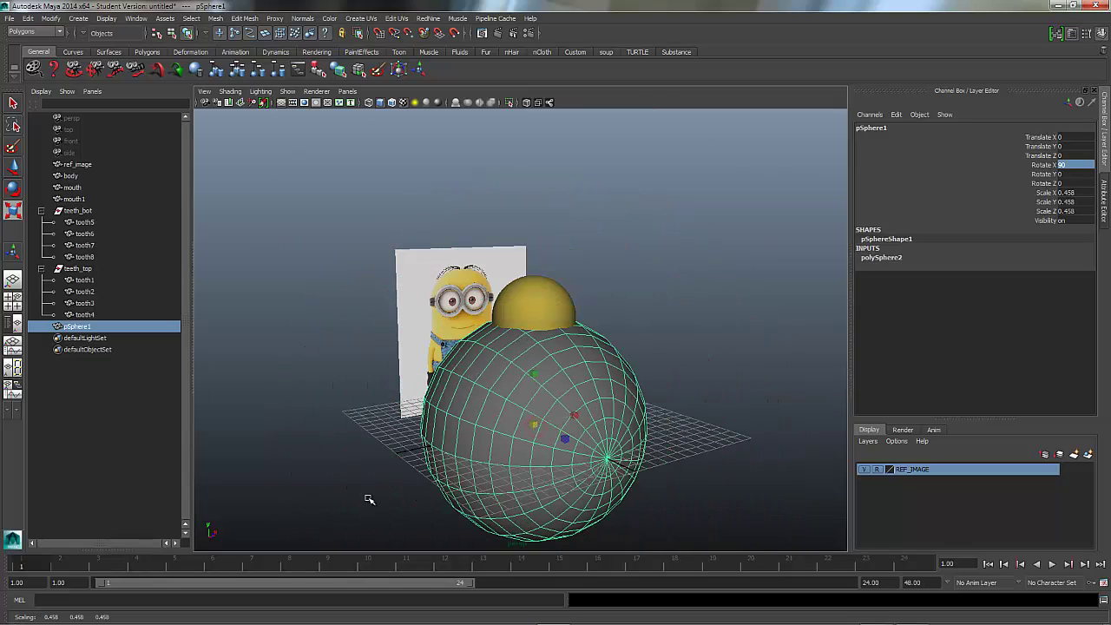
drag(524, 423, 376, 490)
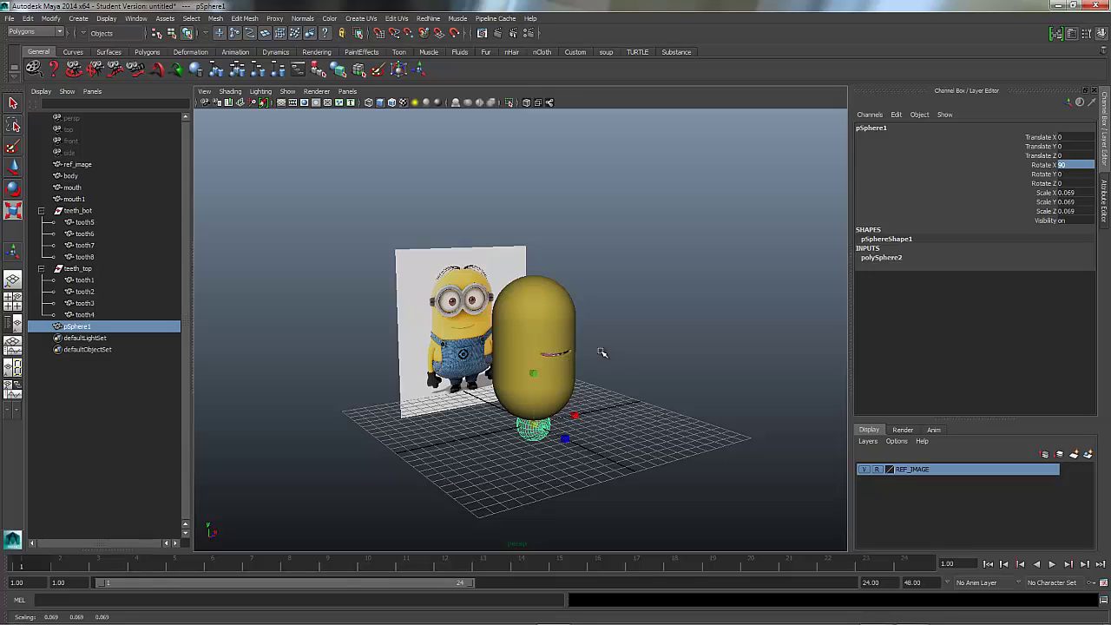
Switch to the front view and raise the sphere to about 9.27 in Y, near eye height.
click(13, 168)
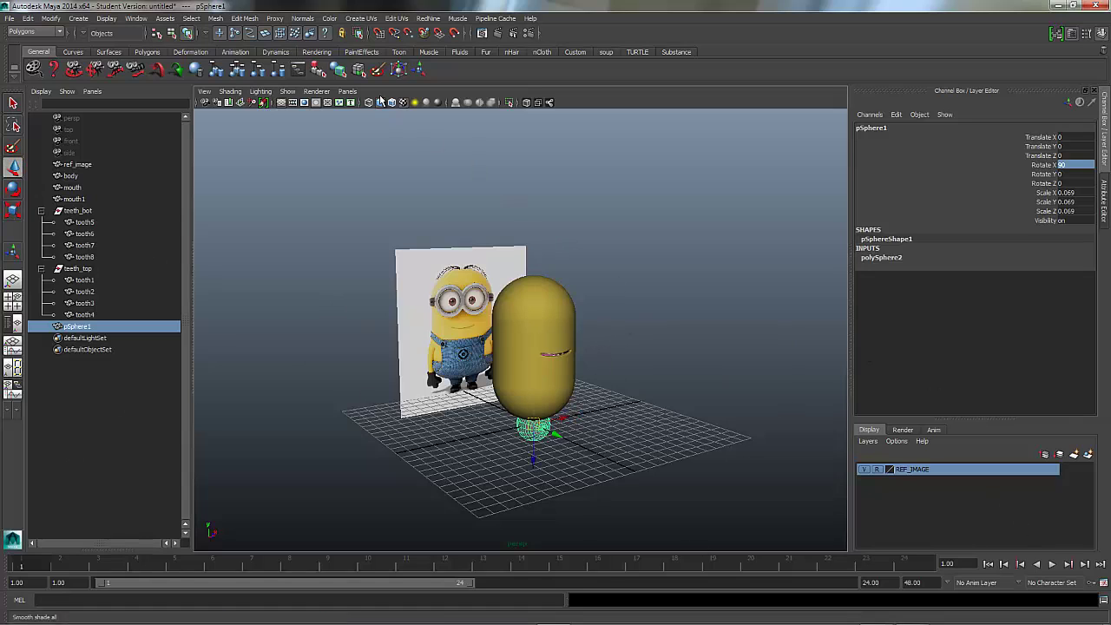
click(347, 91)
mouse_move(361, 125)
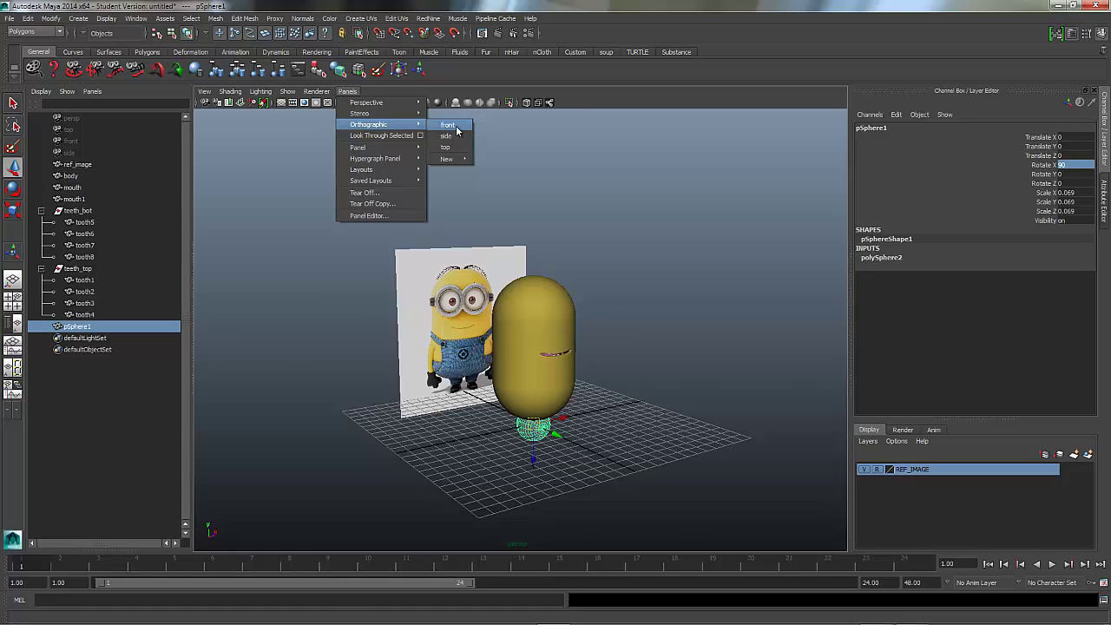
click(448, 127)
scroll(530, 347, down, 3)
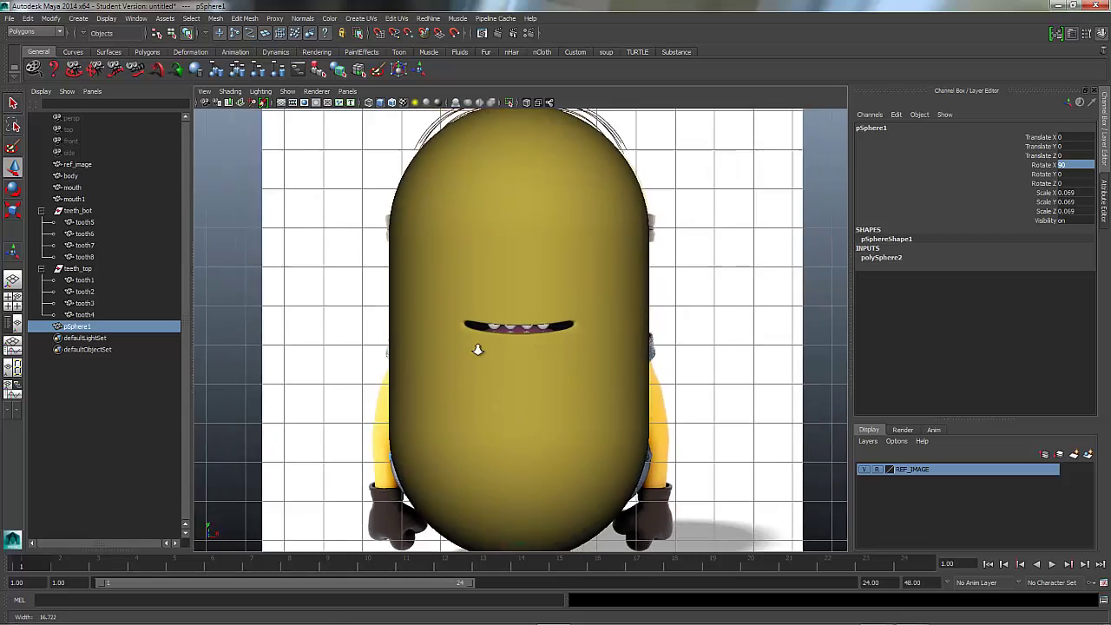
drag(525, 506, 519, 314)
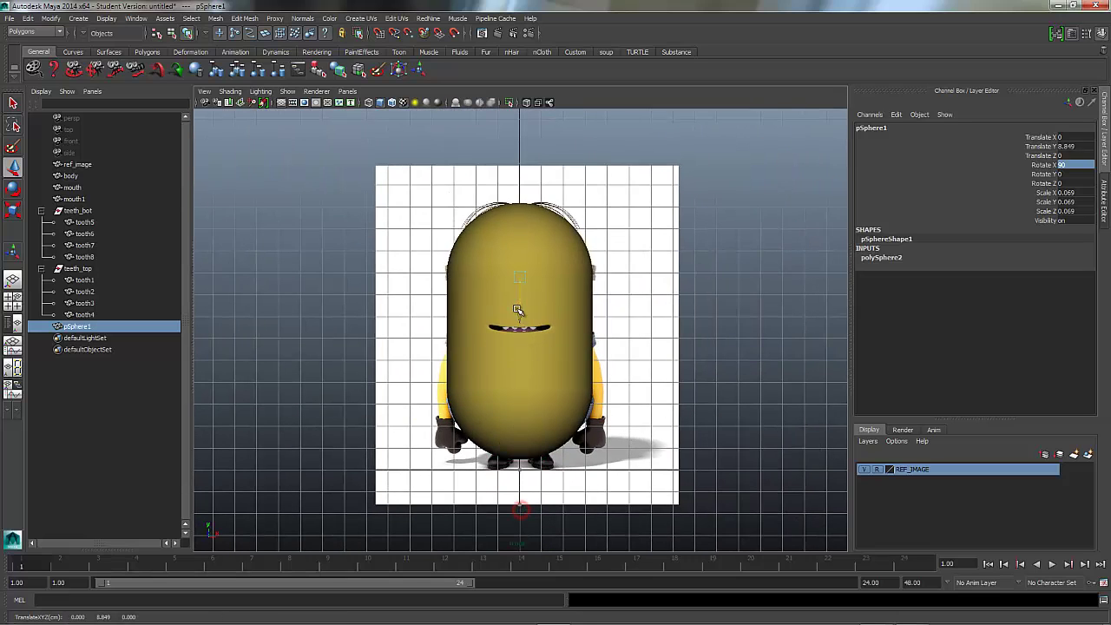
Turn on X-Ray shading and lower the sphere to about 8.79 in Y, level with the reference eyes.
click(230, 91)
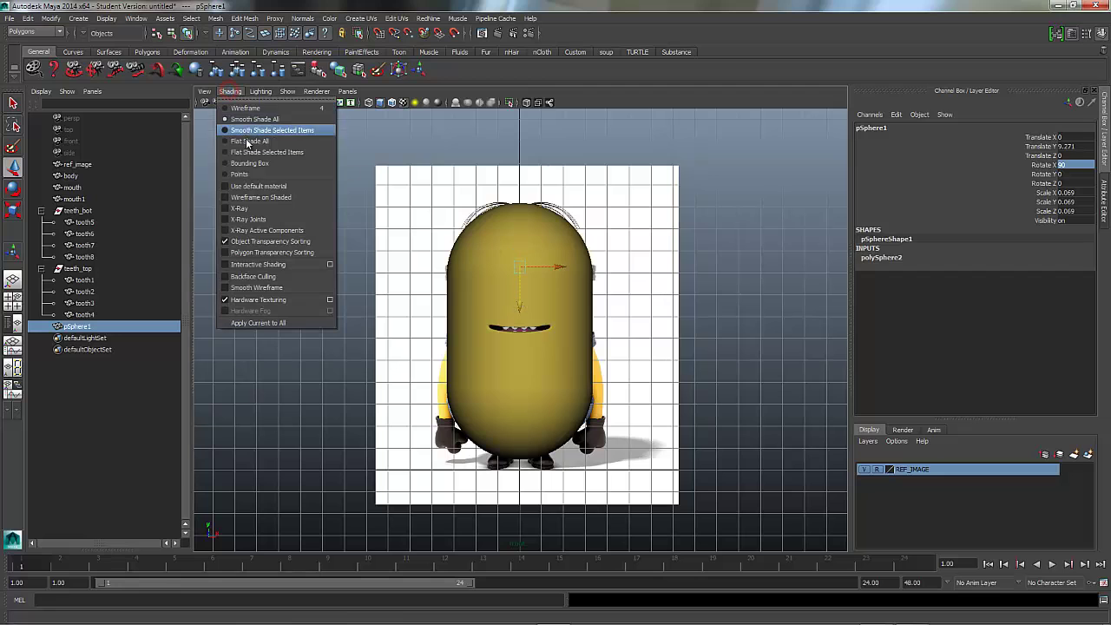
click(240, 208)
scroll(759, 327, up, 3)
scroll(758, 327, up, 3)
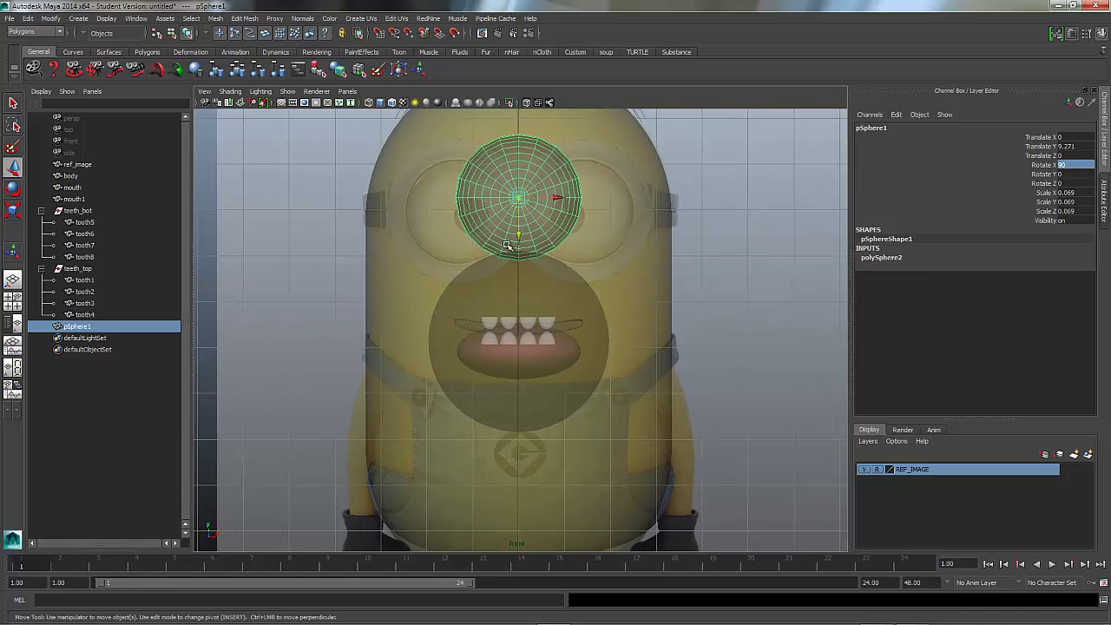
drag(516, 235, 510, 257)
Fine-tune the sphere's uniform scale to about 0.069, comparing it with the reference eye.
key(r)
drag(530, 219, 512, 222)
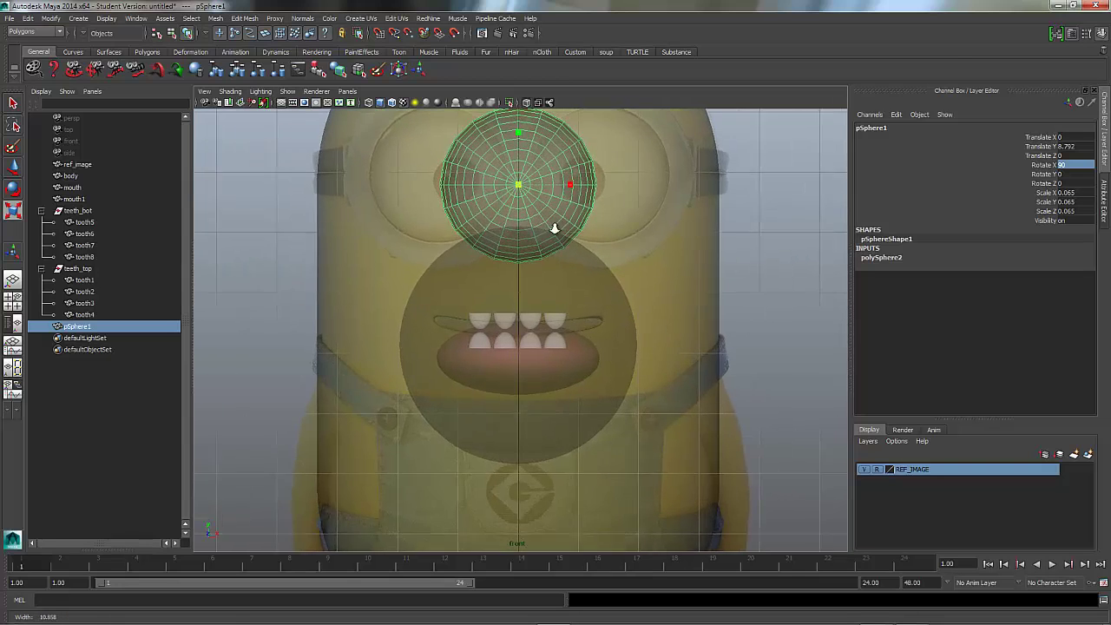
scroll(592, 214, up, 1)
drag(518, 202, 525, 201)
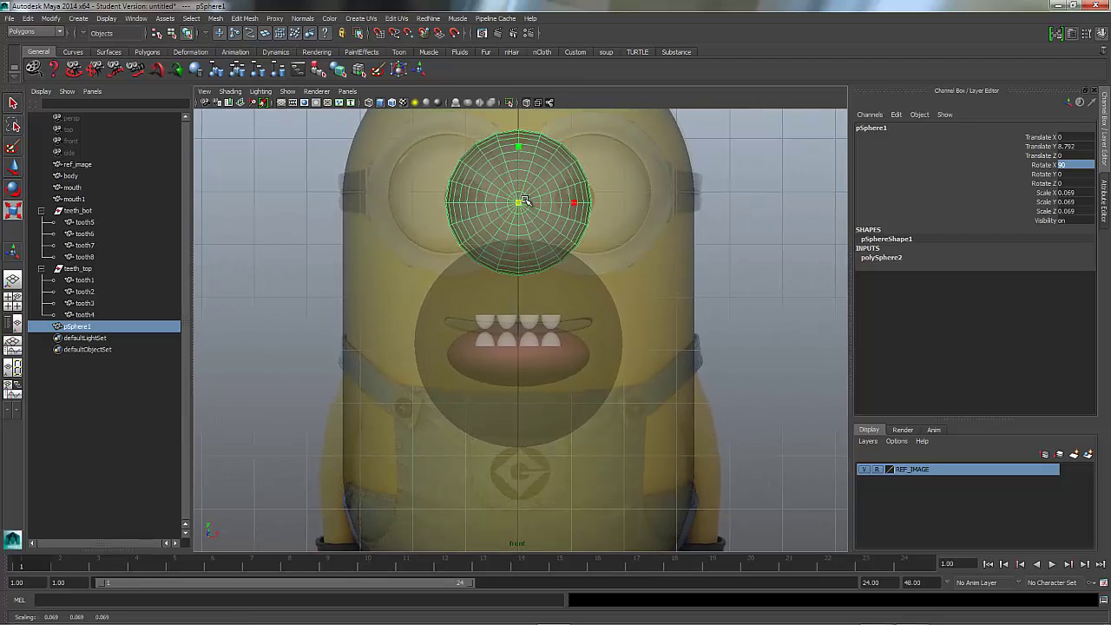
Turn on smooth preview for the eye sphere, deselect it and return to the perspective view.
key(3)
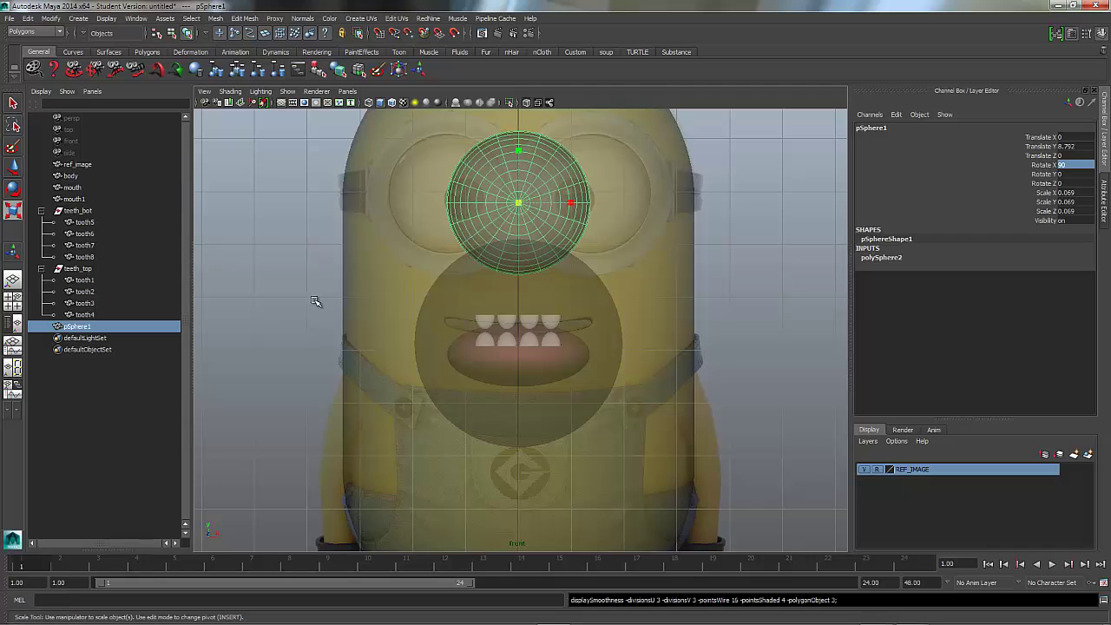
click(282, 303)
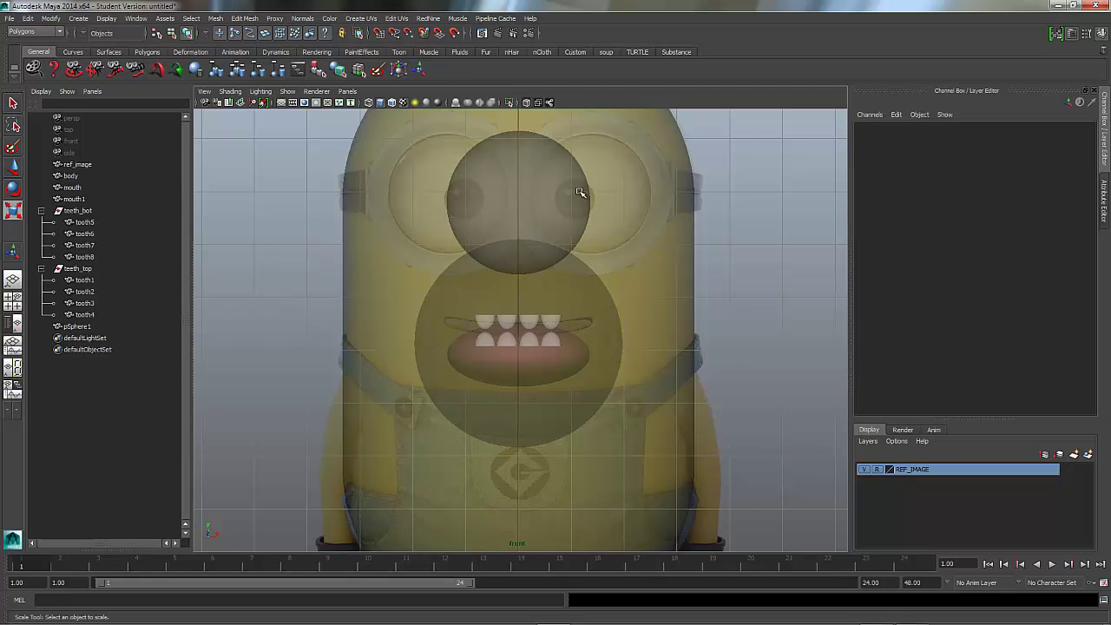
click(348, 91)
mouse_move(365, 105)
click(447, 105)
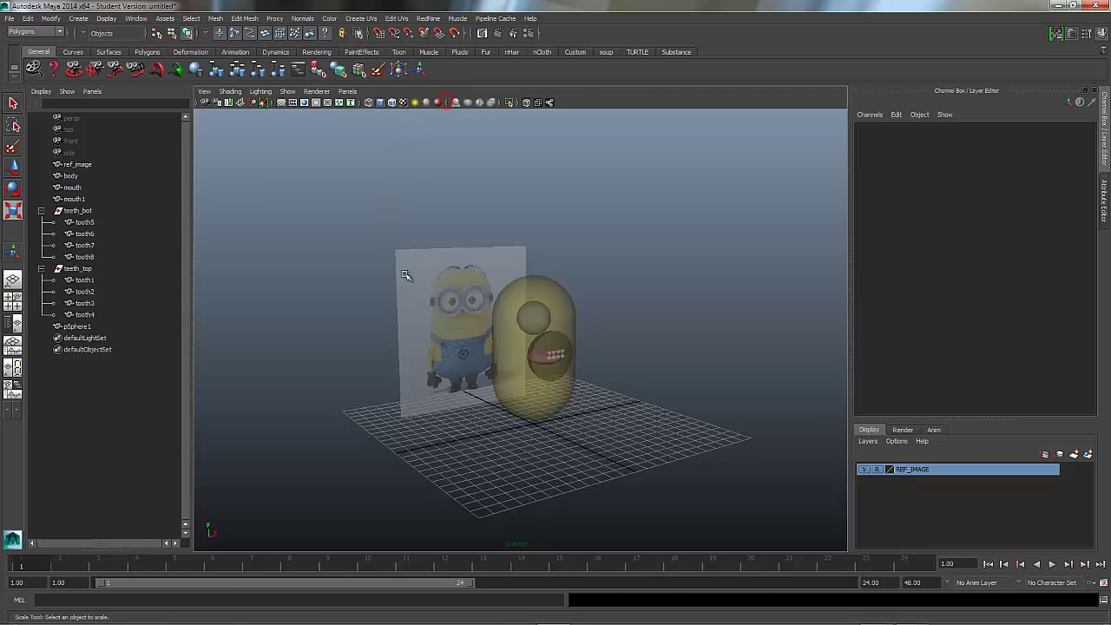
Move the eye sphere forward to about 2.795 in Z so it protrudes from the front of the body.
scroll(389, 265, up, 4)
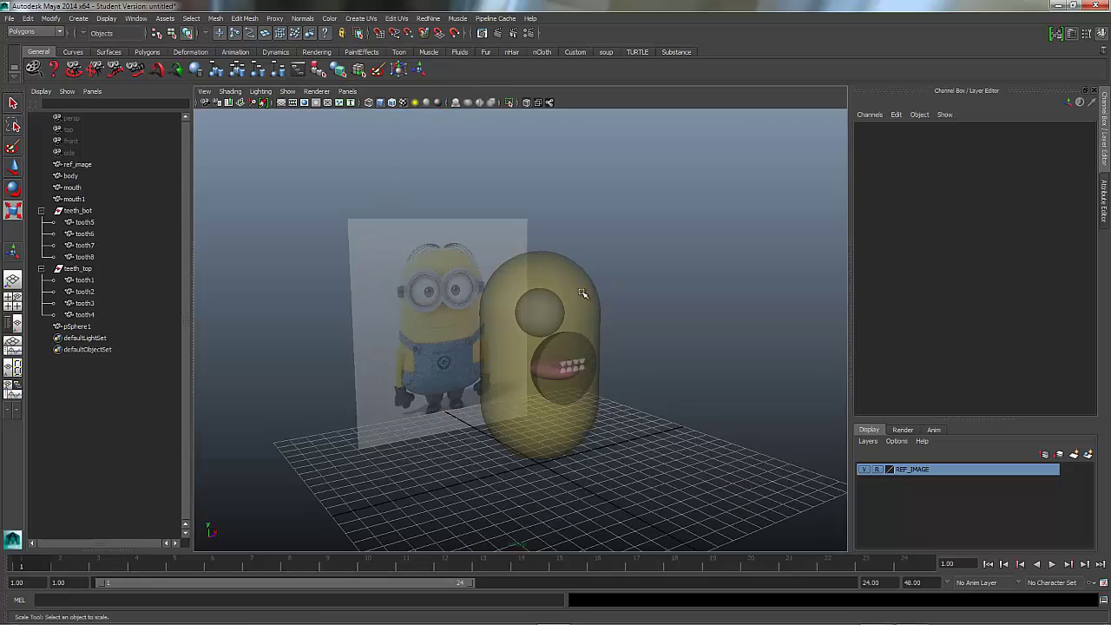
click(82, 327)
click(13, 170)
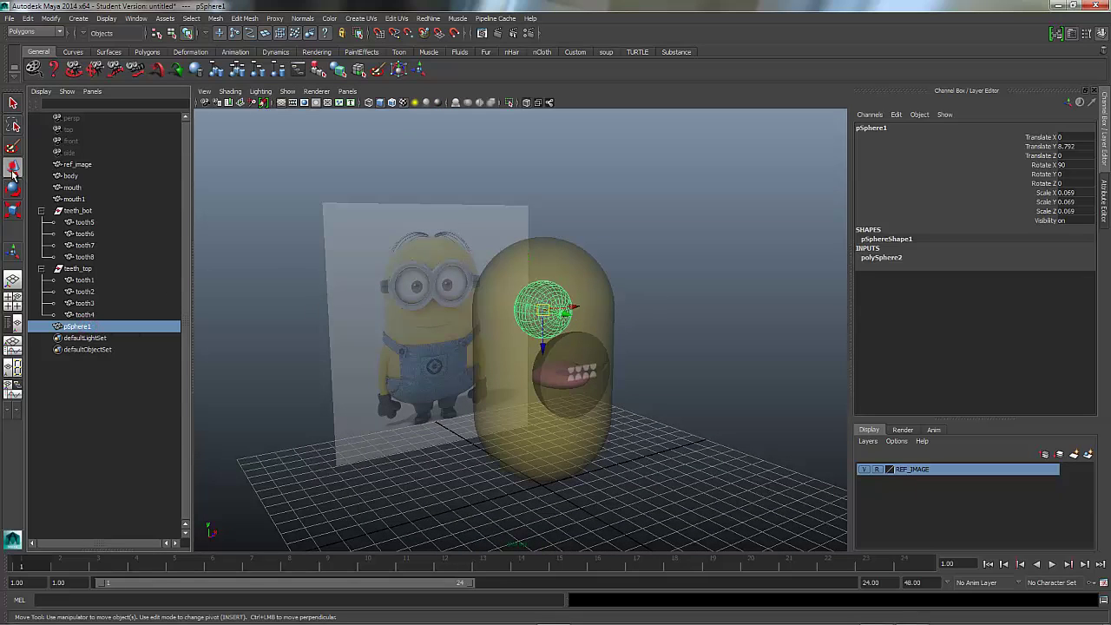
drag(574, 316, 600, 319)
alt+drag(479, 369, 577, 351)
scroll(781, 248, up, 6)
alt+drag(622, 247, 500, 335)
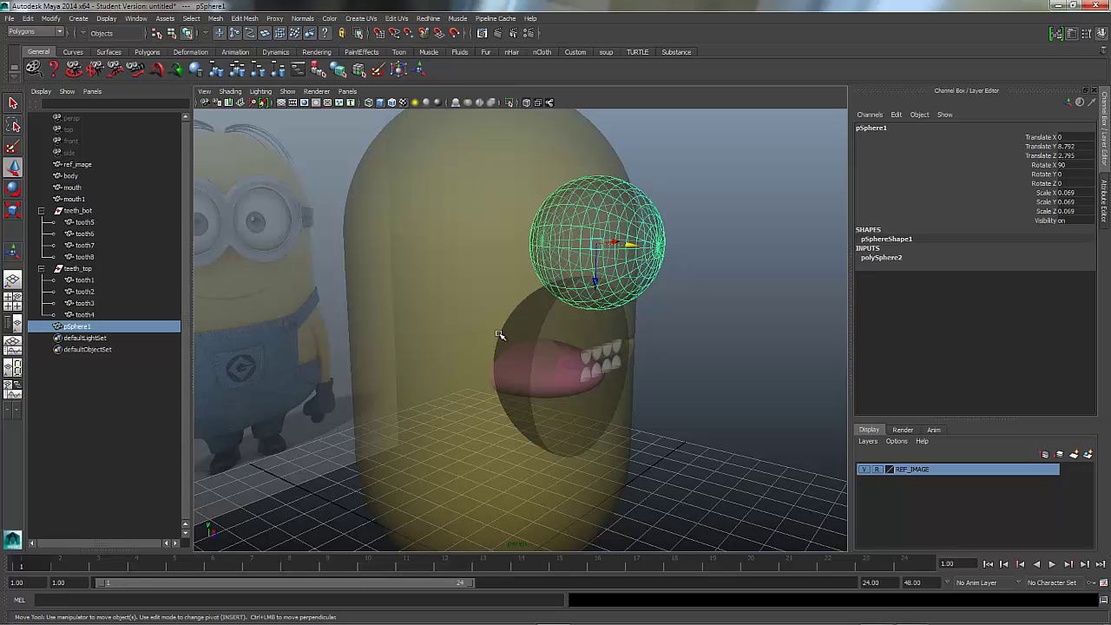
alt+drag(698, 291, 675, 290)
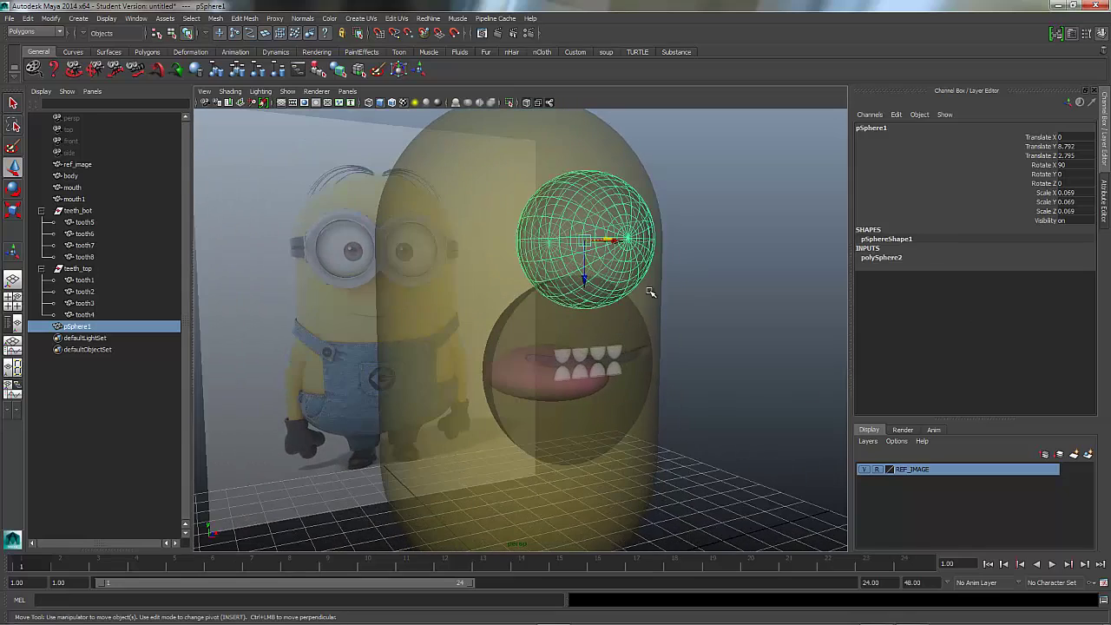
Flatten the mouth sphere vertically into a wide oval and raise it to about 6.349 in Y.
click(73, 187)
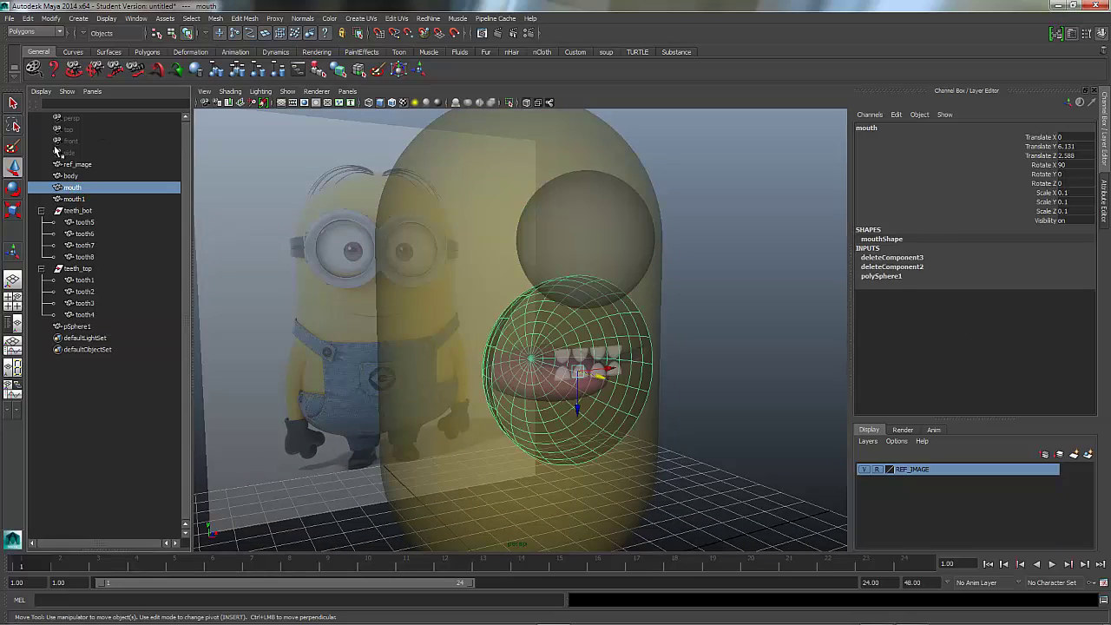
click(12, 210)
drag(580, 321, 587, 336)
alt+drag(551, 369, 565, 323)
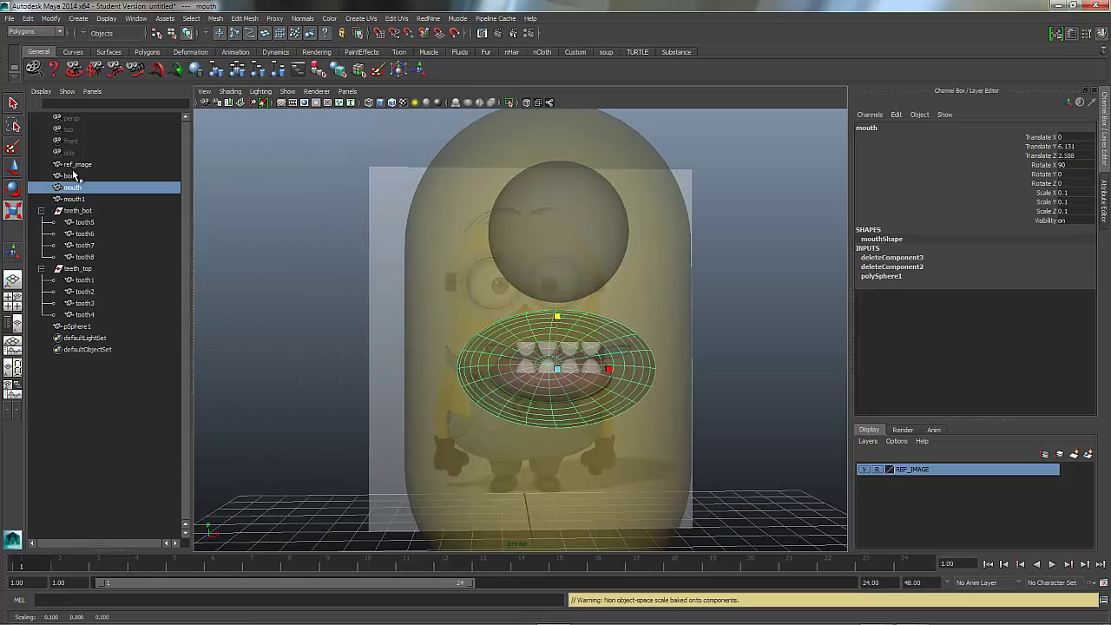
click(16, 171)
drag(558, 402, 555, 396)
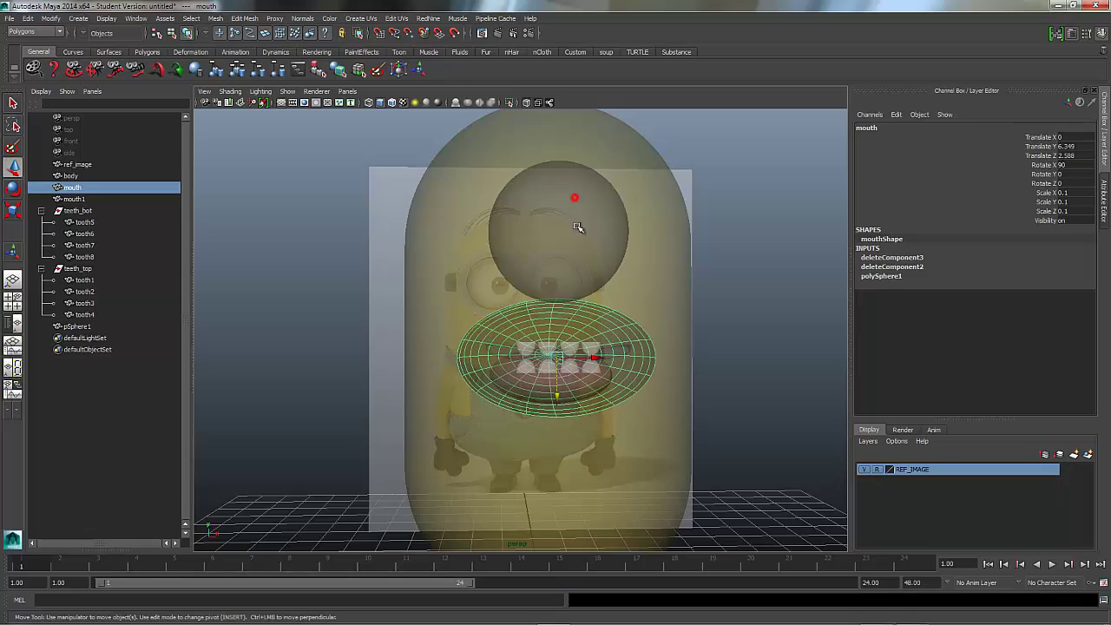
Duplicate the eye sphere twice in place.
click(577, 193)
alt+drag(390, 255, 580, 310)
scroll(602, 269, down, 5)
scroll(602, 270, up, 5)
alt+right_drag(581, 310, 761, 282)
alt+drag(761, 282, 523, 335)
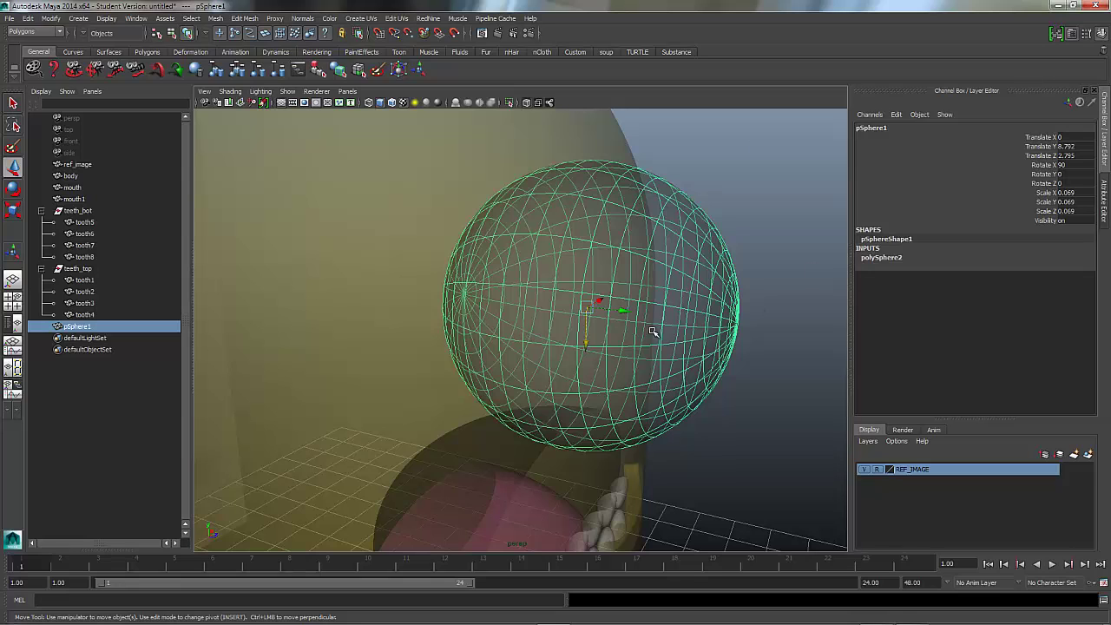
alt+drag(690, 286, 618, 297)
click(84, 378)
click(80, 326)
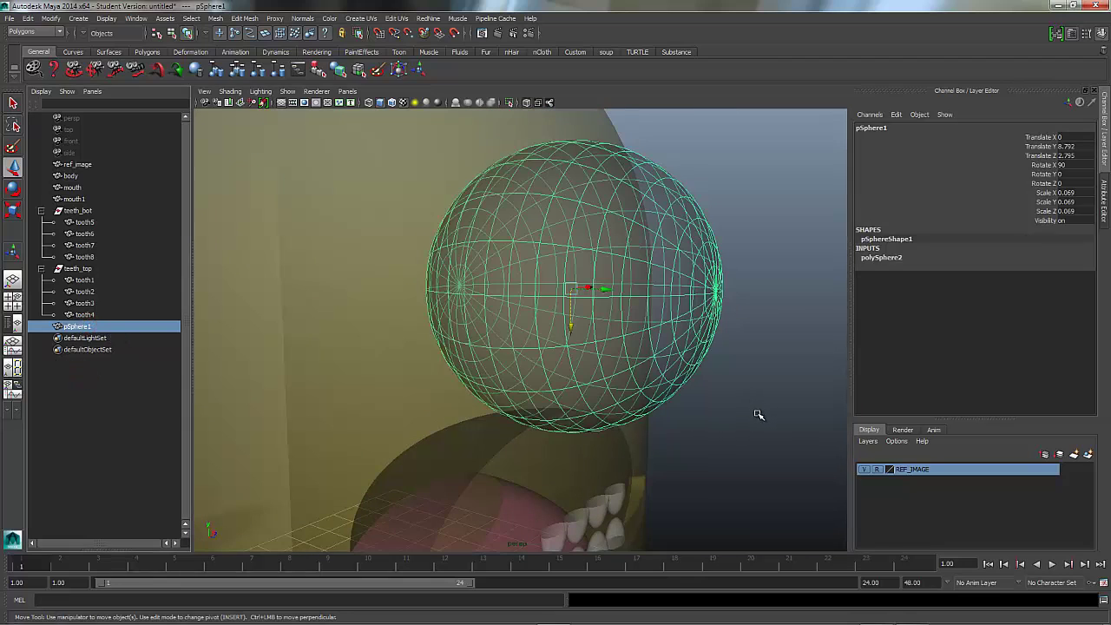
key(ctrl+d)
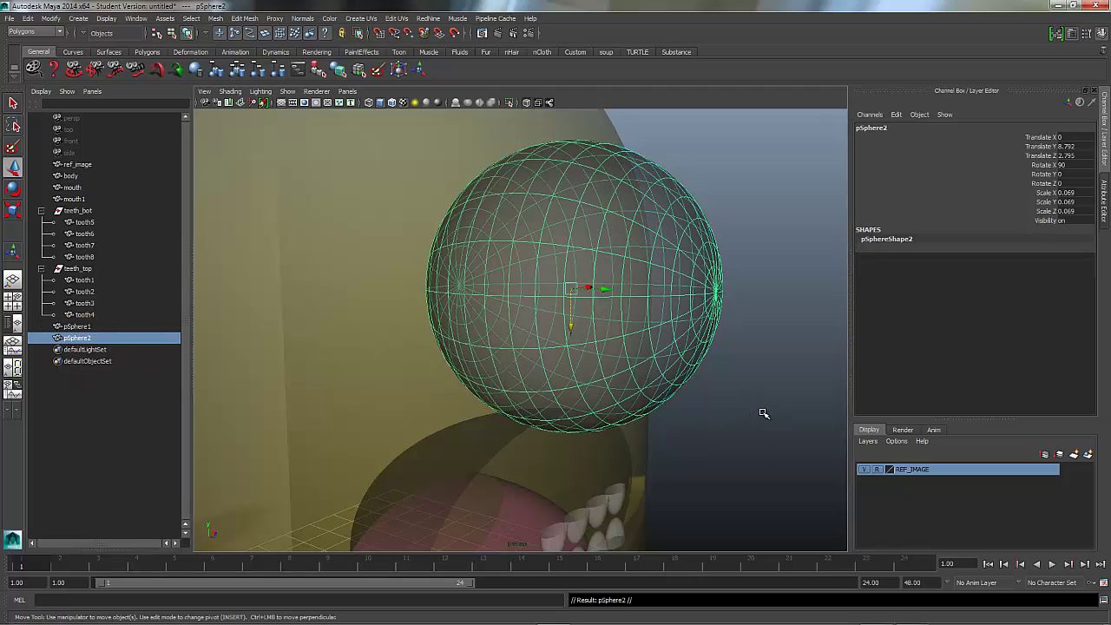
key(ctrl+d)
Rename the original eye sphere as eyeball and its first duplicate as eyelens.
click(79, 326)
double_click(80, 327)
text(eyeball)
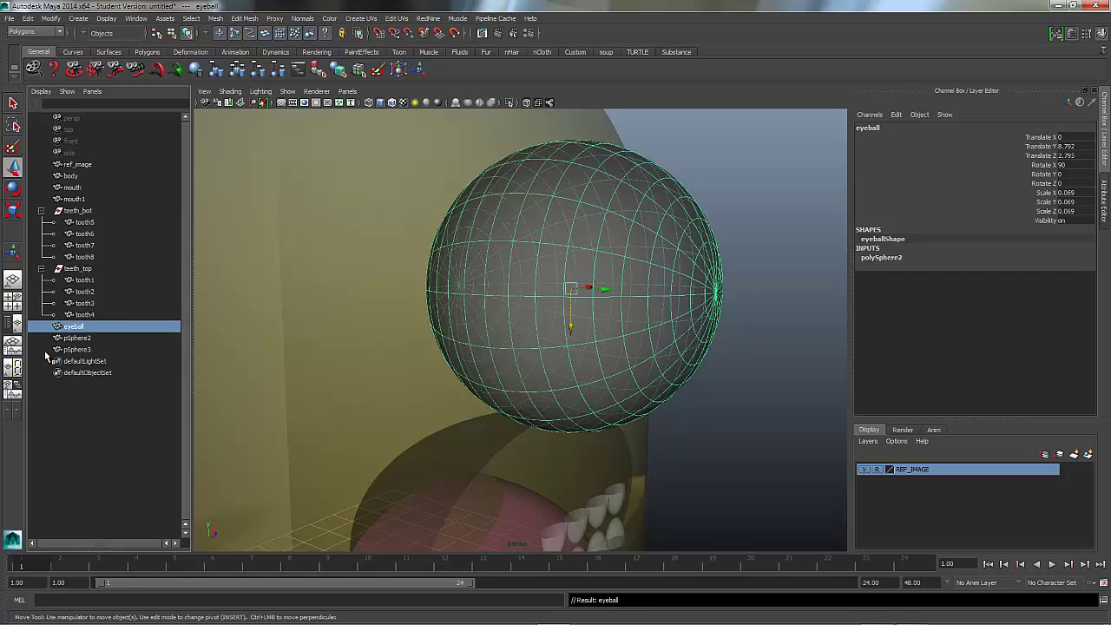
double_click(84, 339)
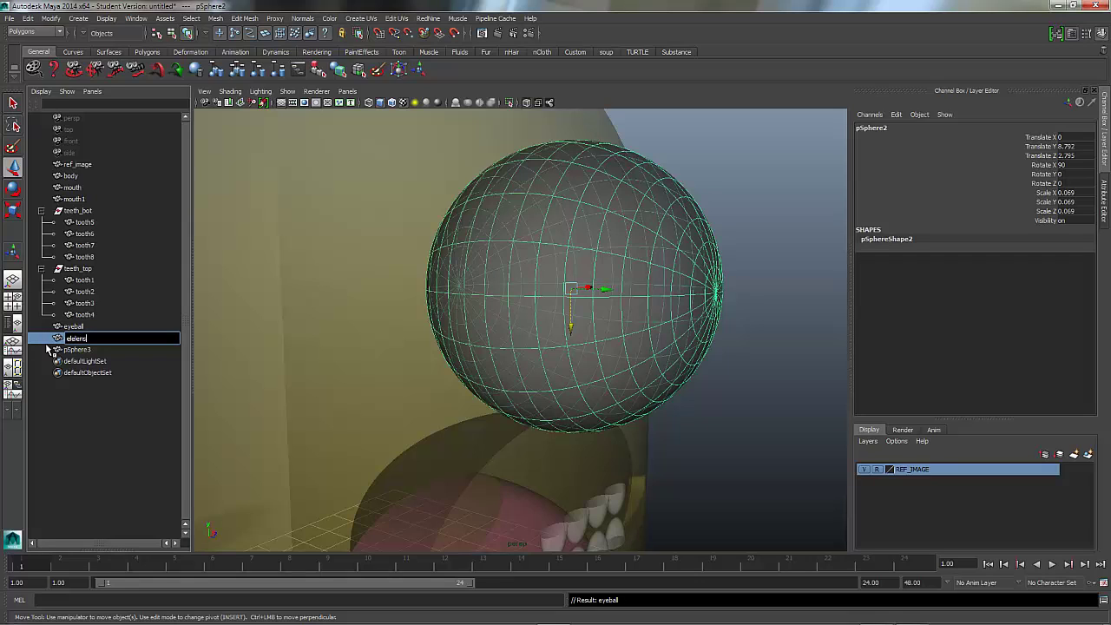
double_click(91, 338)
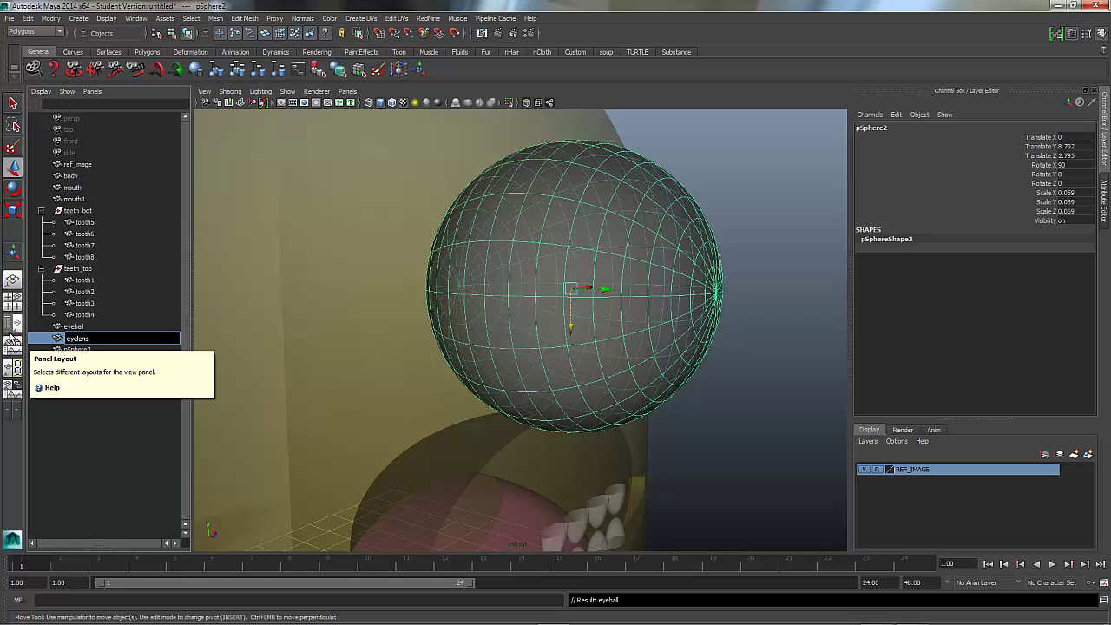
text(eyelens)
click(114, 442)
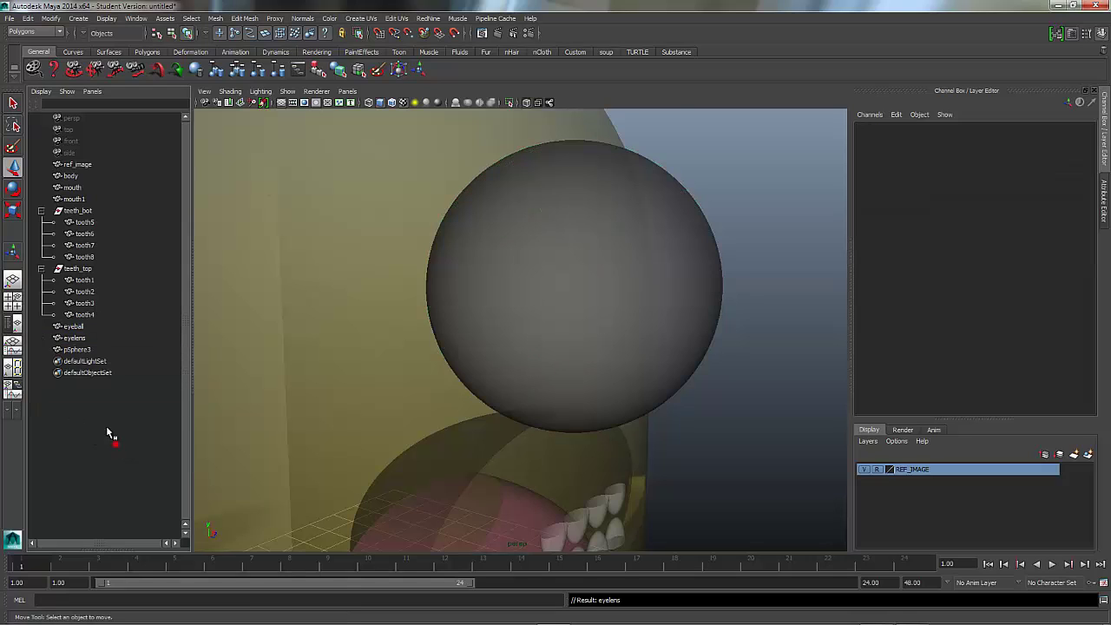
Rename the second duplicate of the eye sphere as eyelid.
double_click(78, 350)
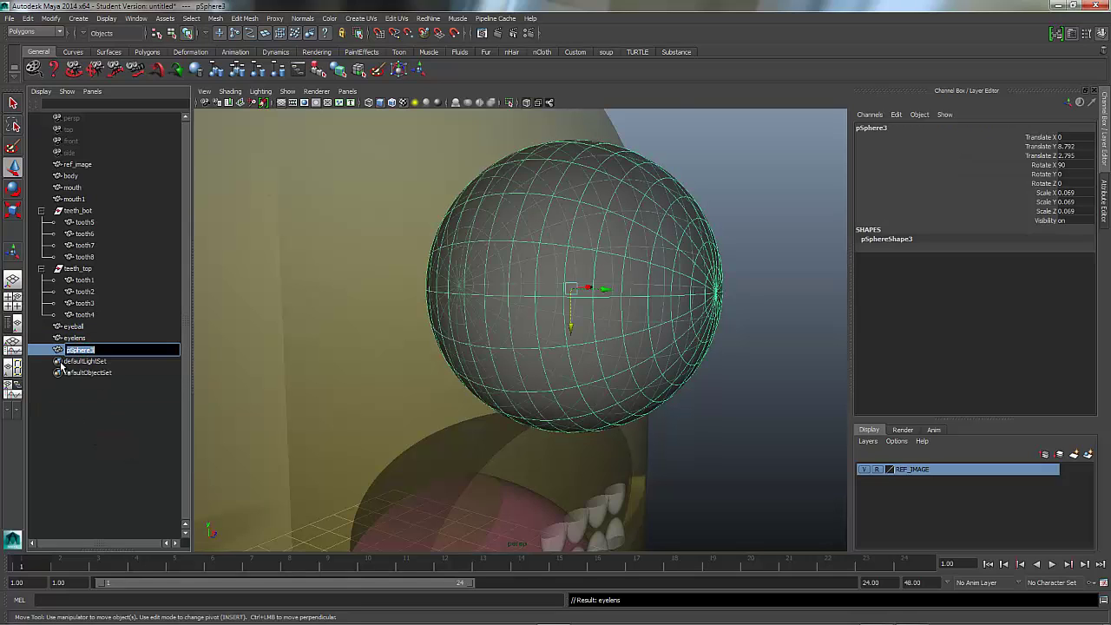
text(eyelid)
key(Return)
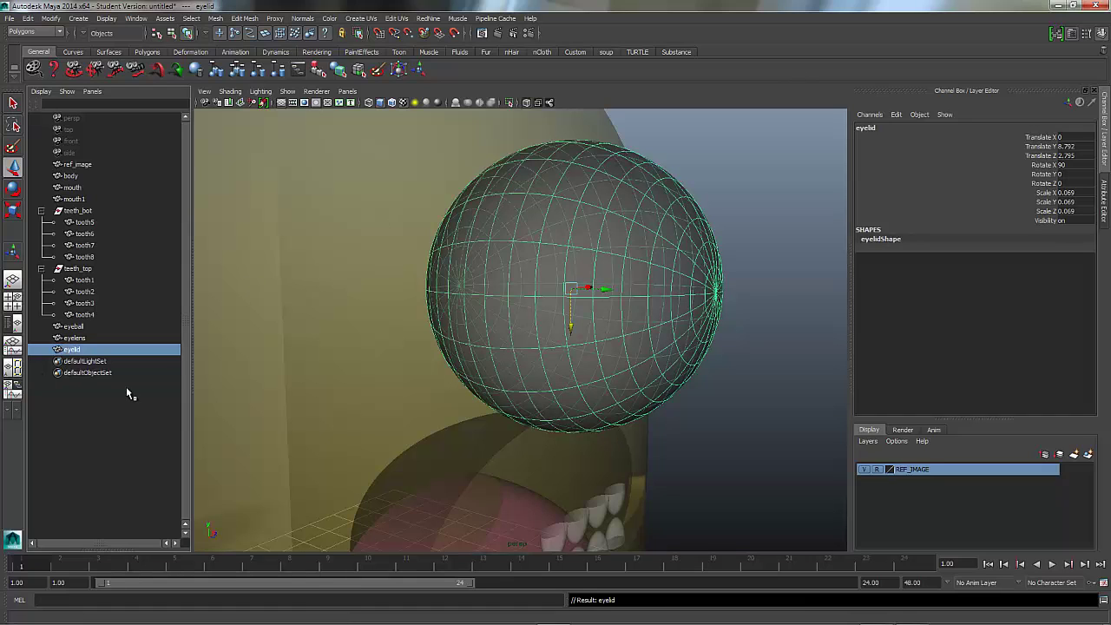
click(124, 417)
Put the eyelens and eyelid spheres in a new display layer and hide that layer.
click(85, 327)
click(75, 338)
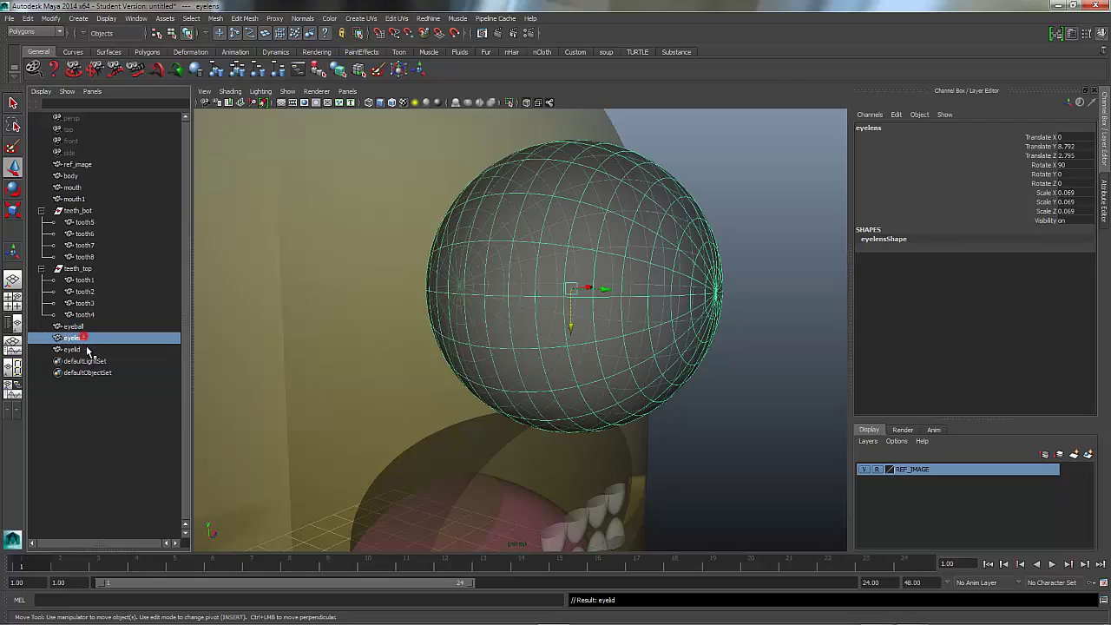
shift+click(72, 348)
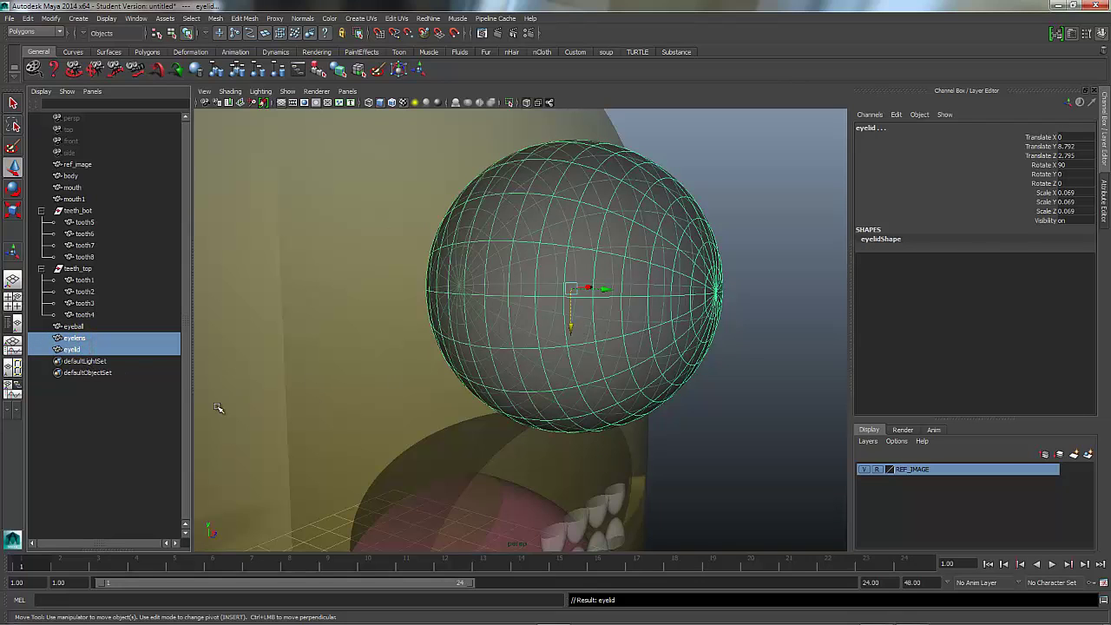
click(870, 441)
click(889, 461)
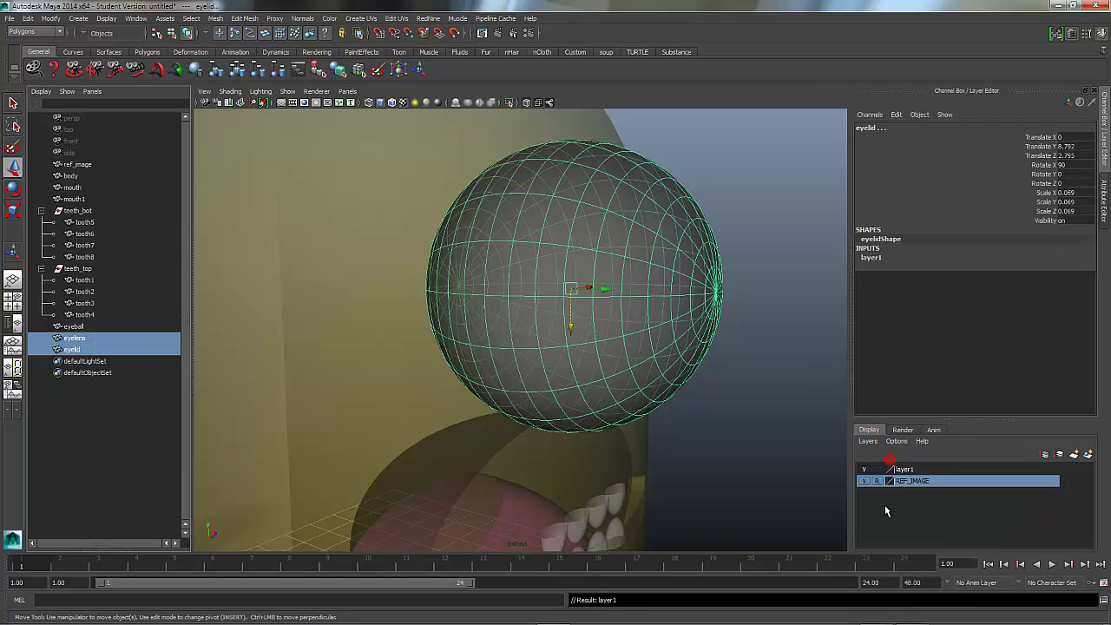
click(866, 470)
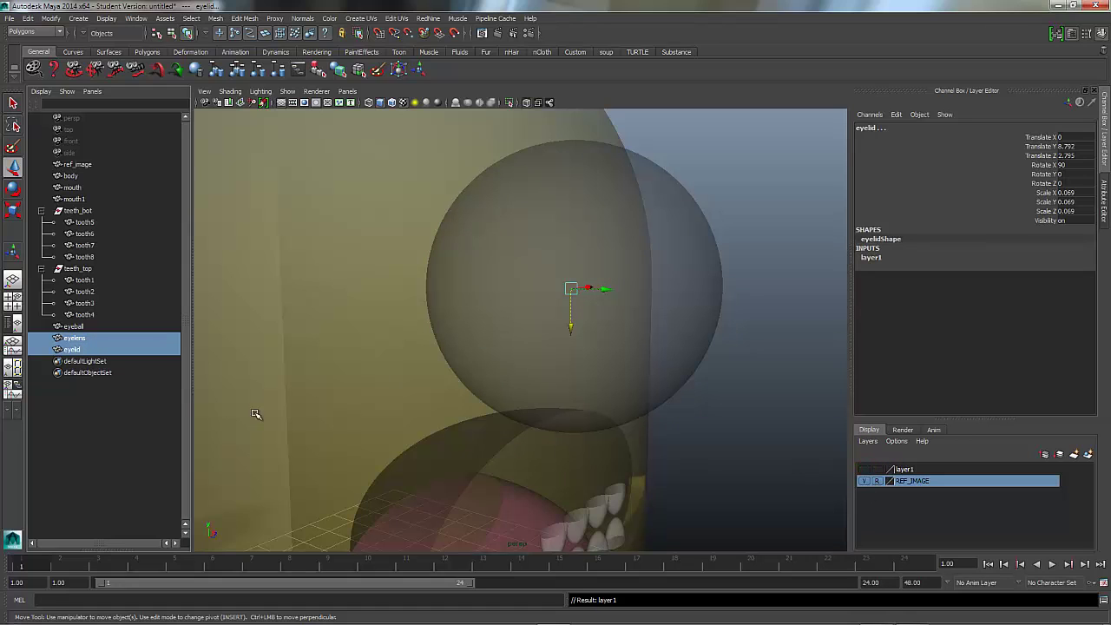
click(84, 447)
Select the eyeball sphere and set it to face selection, working at its front pole.
click(75, 325)
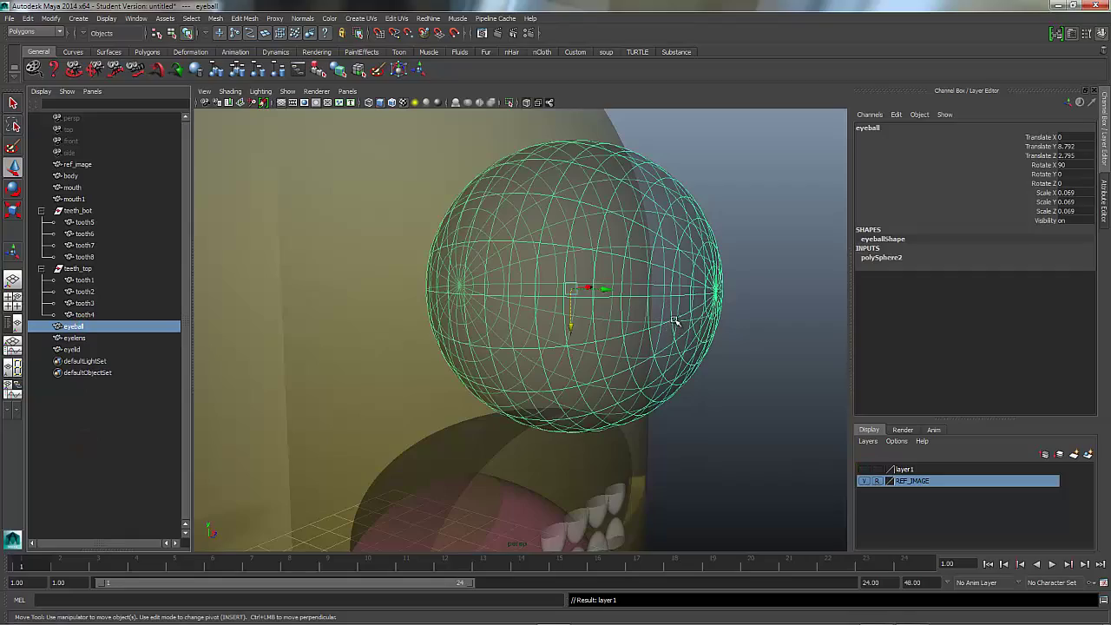
mouse_move(659, 281)
alt+mouse_down()
mouse_move(632, 282)
mouse_move(657, 296)
alt+mouse_up()
alt+right_drag(575, 310, 686, 289)
alt+drag(687, 289, 549, 295)
right_drag(541, 319, 556, 341)
click(472, 287)
shift+click(461, 306)
shift+click(454, 341)
shift+click(462, 363)
shift+click(471, 374)
shift+click(489, 380)
shift+click(505, 381)
shift+click(522, 377)
shift+click(536, 371)
shift+click(549, 357)
shift+click(556, 342)
shift+click(559, 322)
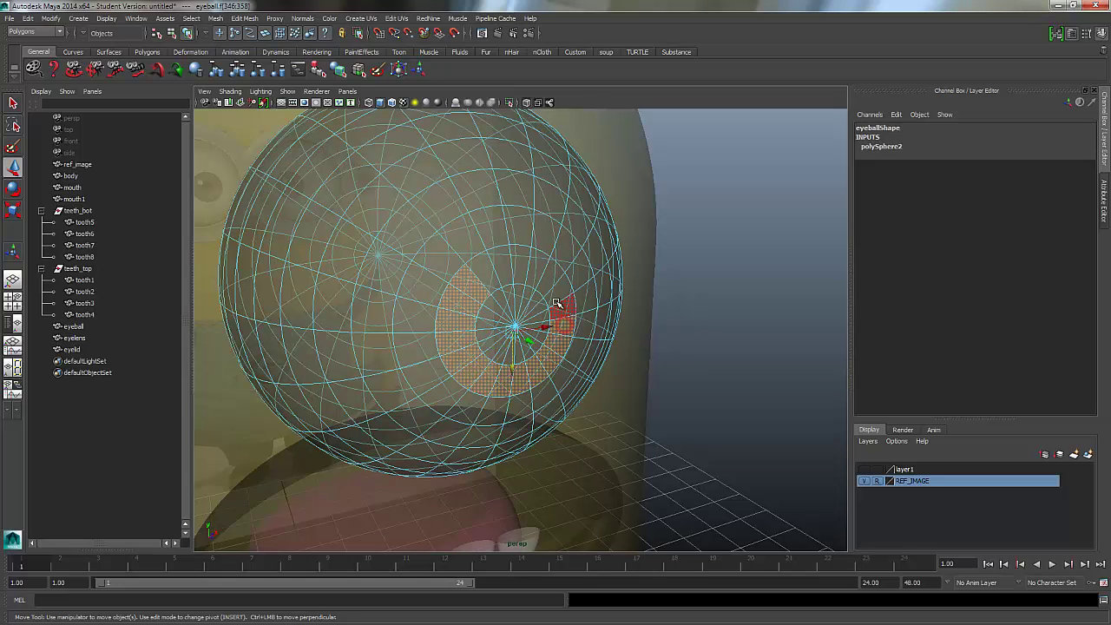
shift+click(557, 296)
shift+click(542, 277)
shift+click(524, 258)
shift+click(499, 264)
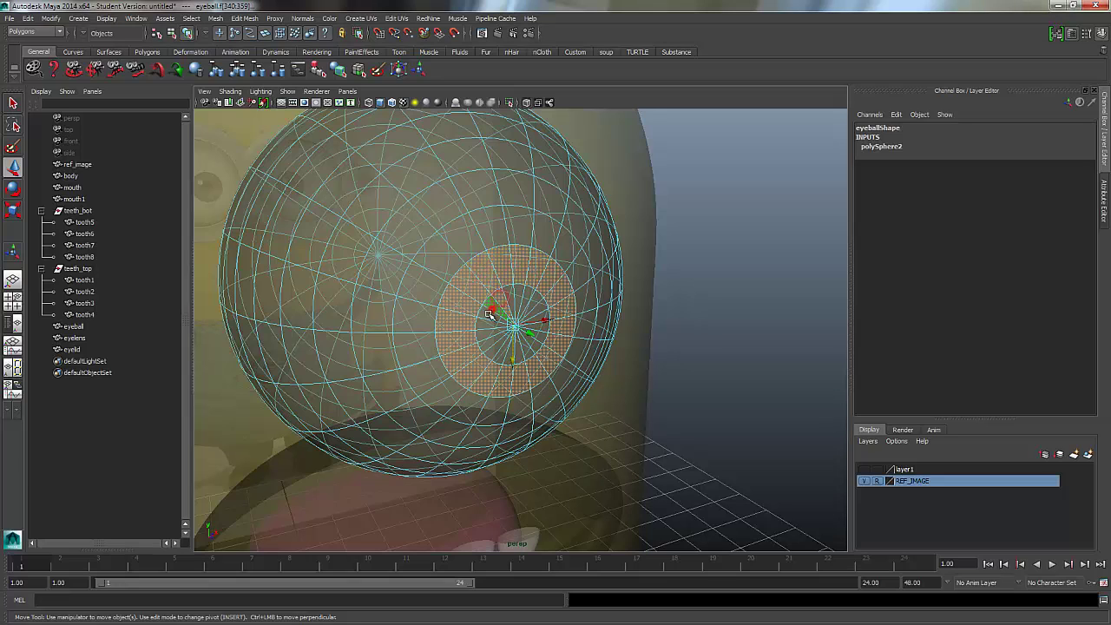
click(500, 355)
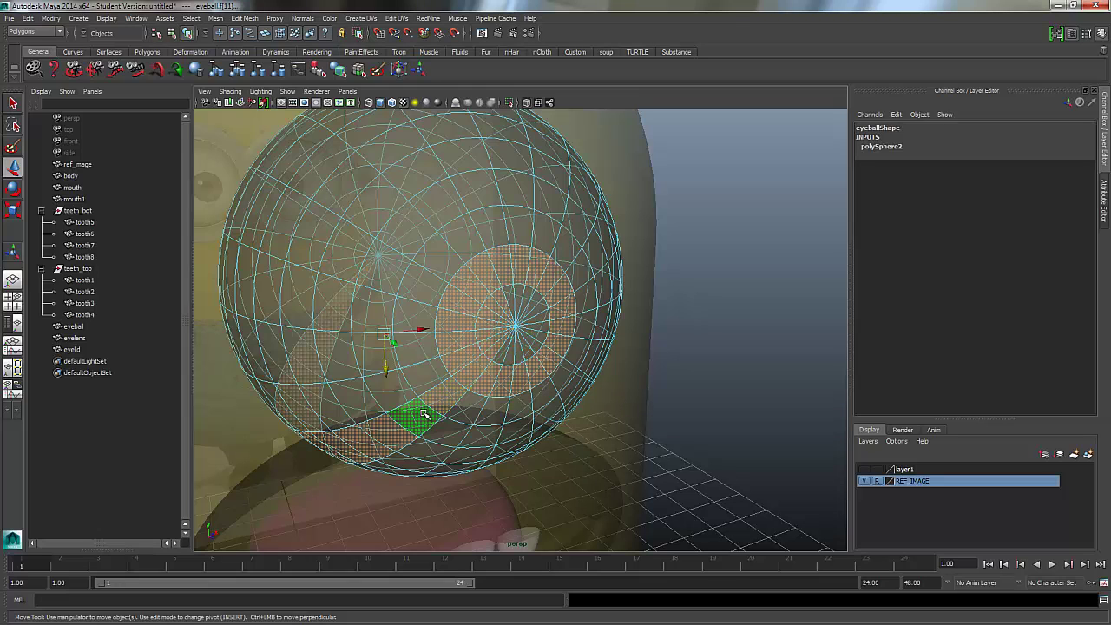
click(449, 393)
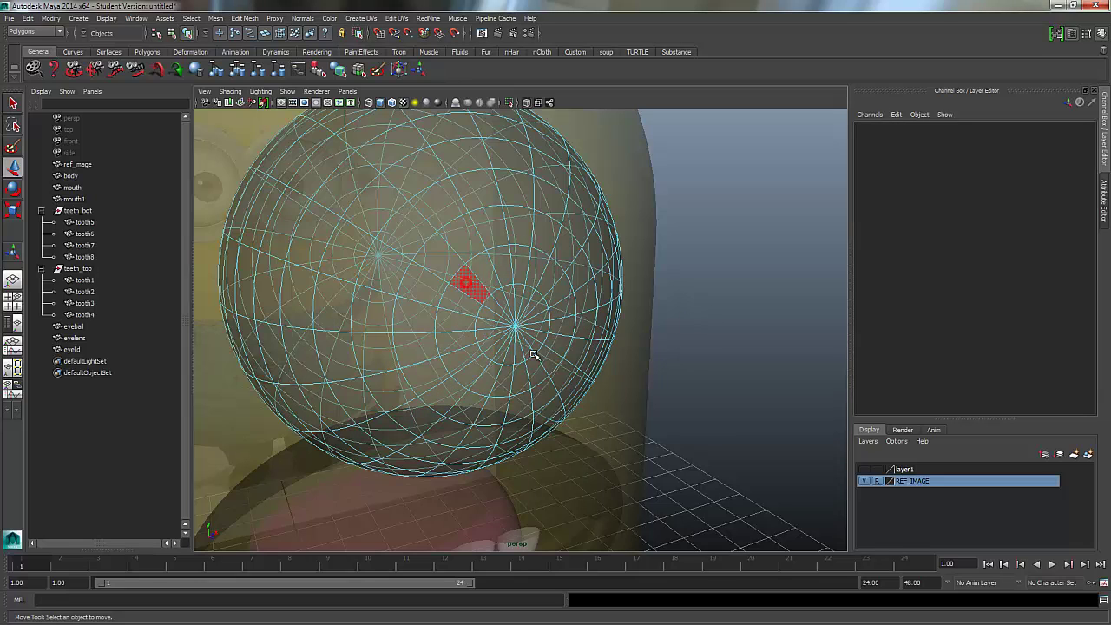
Select the two innermost rings of faces around the eyeball's front pole as a filled disc.
click(567, 362)
click(505, 384)
alt+drag(541, 354, 466, 345)
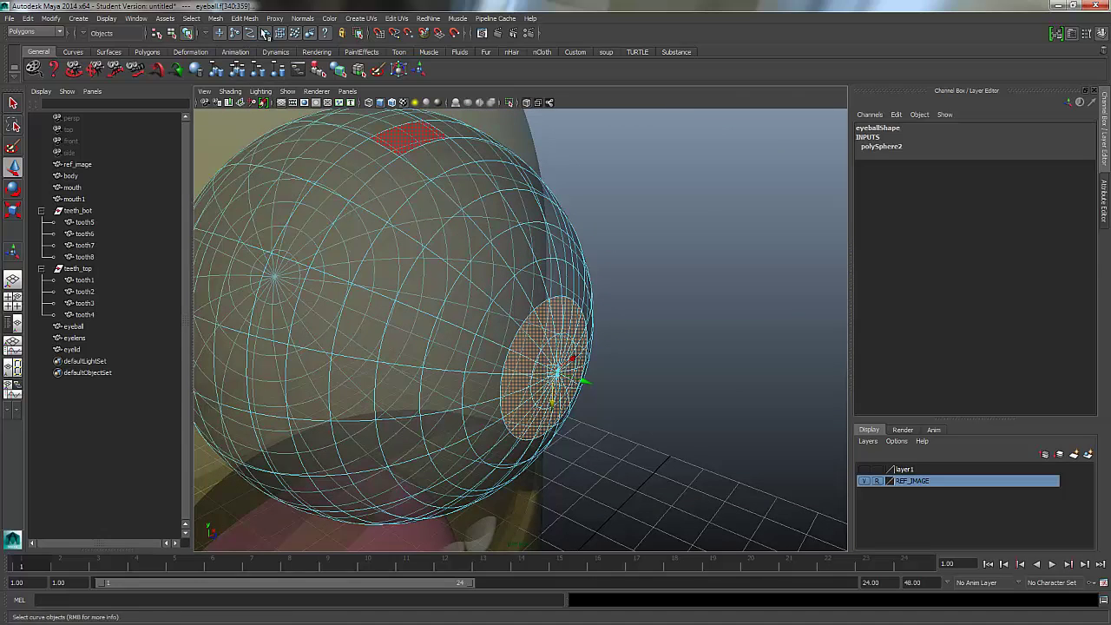
Extrude the selected pole faces with 1 division and zero offset and thickness, then toggle the manipulator to world axes.
click(246, 19)
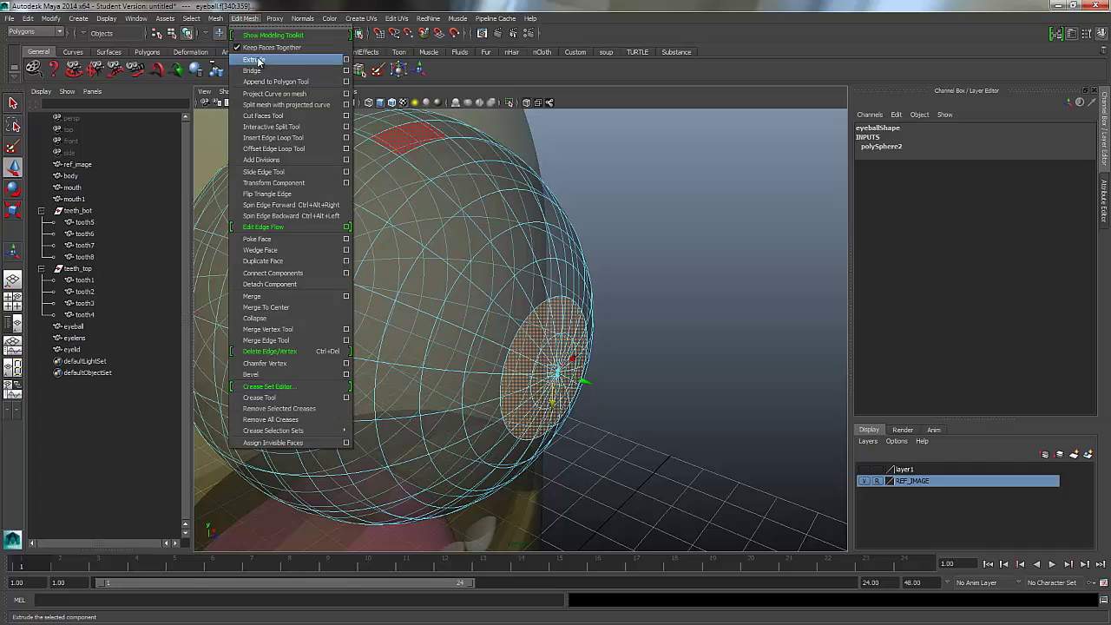
click(347, 60)
click(725, 194)
click(748, 217)
click(769, 380)
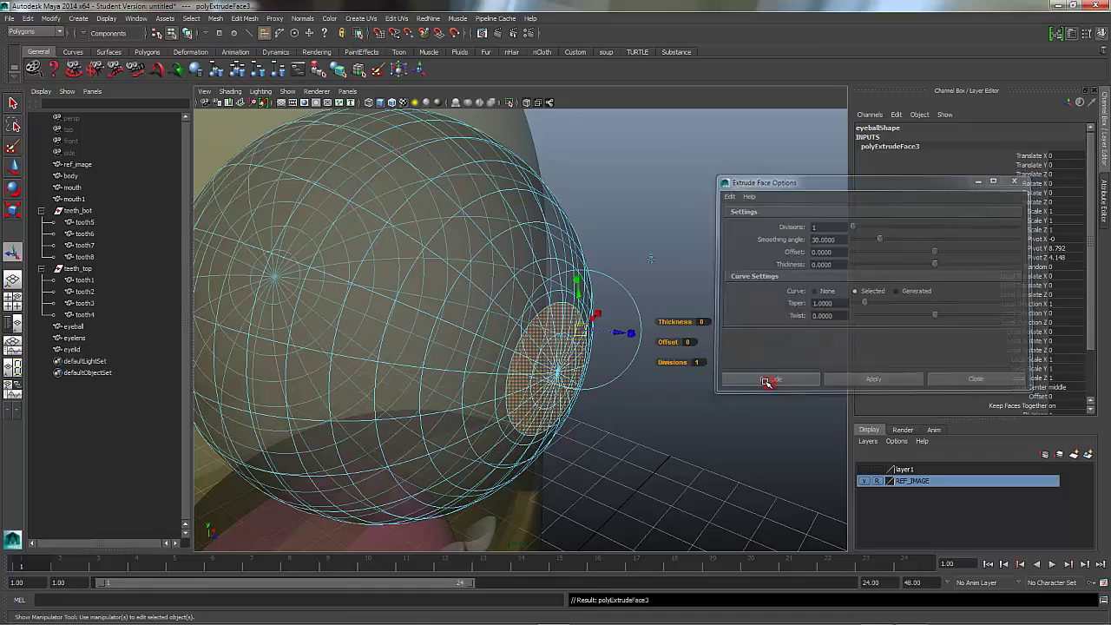
click(647, 259)
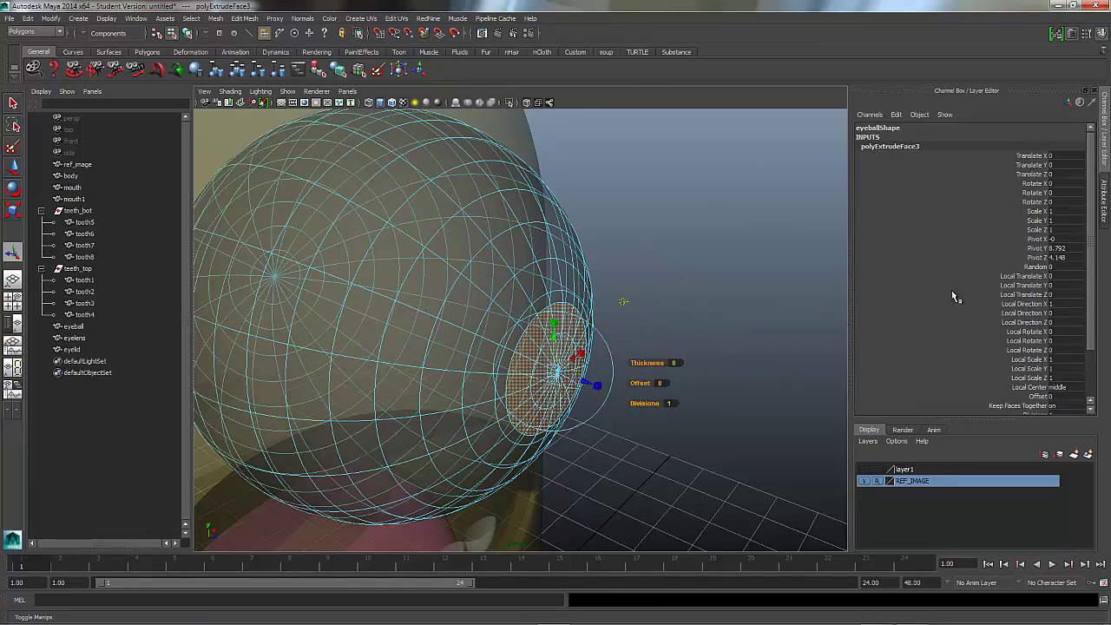
Invert the extruded faces' curvature with a Z scale of about -4.99 and push them inward to about -0.172 in Z.
alt+drag(833, 330, 723, 407)
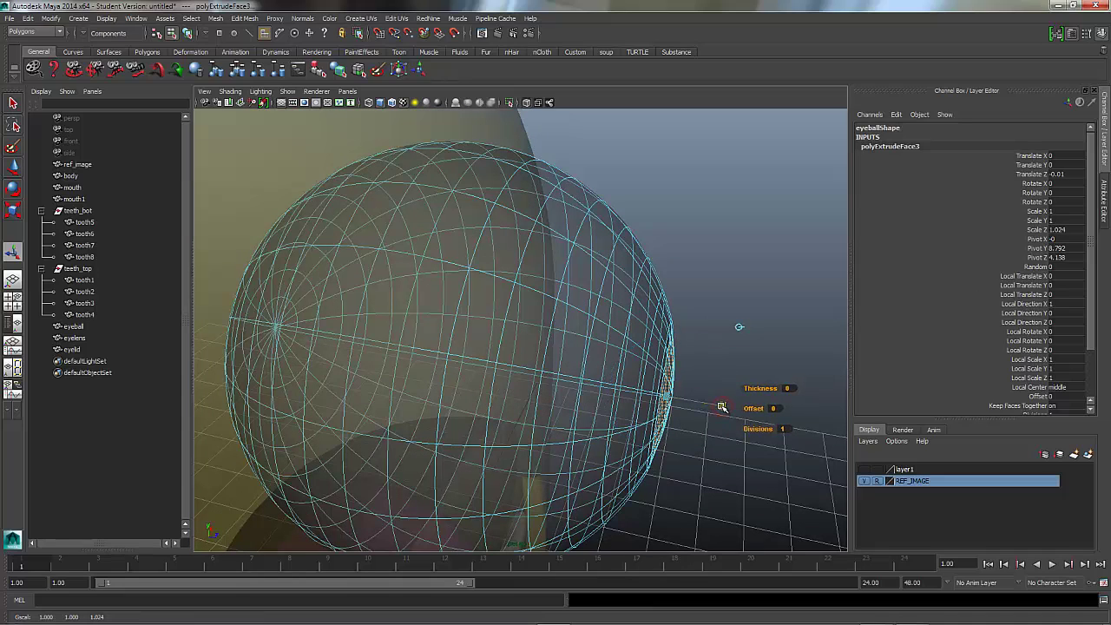
drag(627, 406, 467, 408)
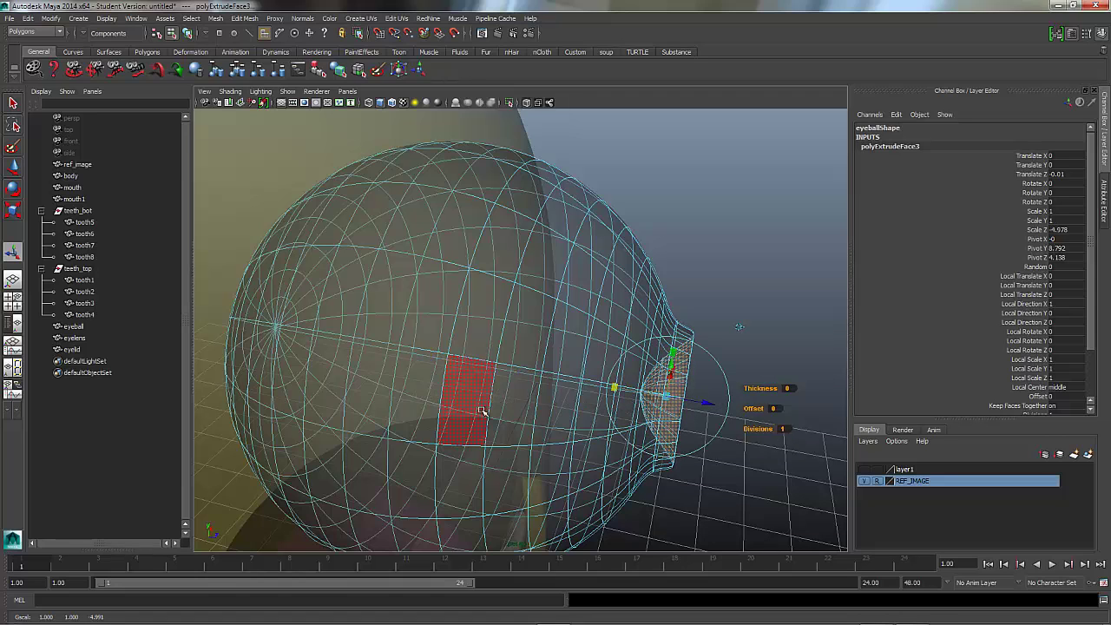
drag(708, 402, 550, 409)
alt+middle_drag(550, 409, 768, 311)
alt+drag(768, 310, 495, 436)
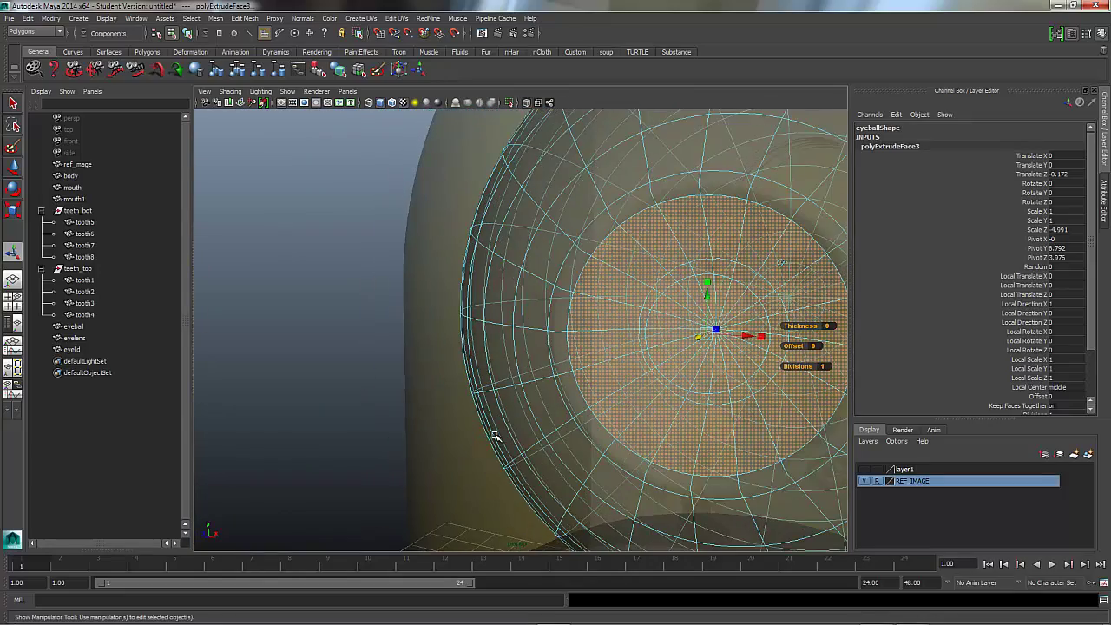
Set the iris extrusion's local Z scale to about 1.048 and compare the recess with smooth preview off and on.
key(1)
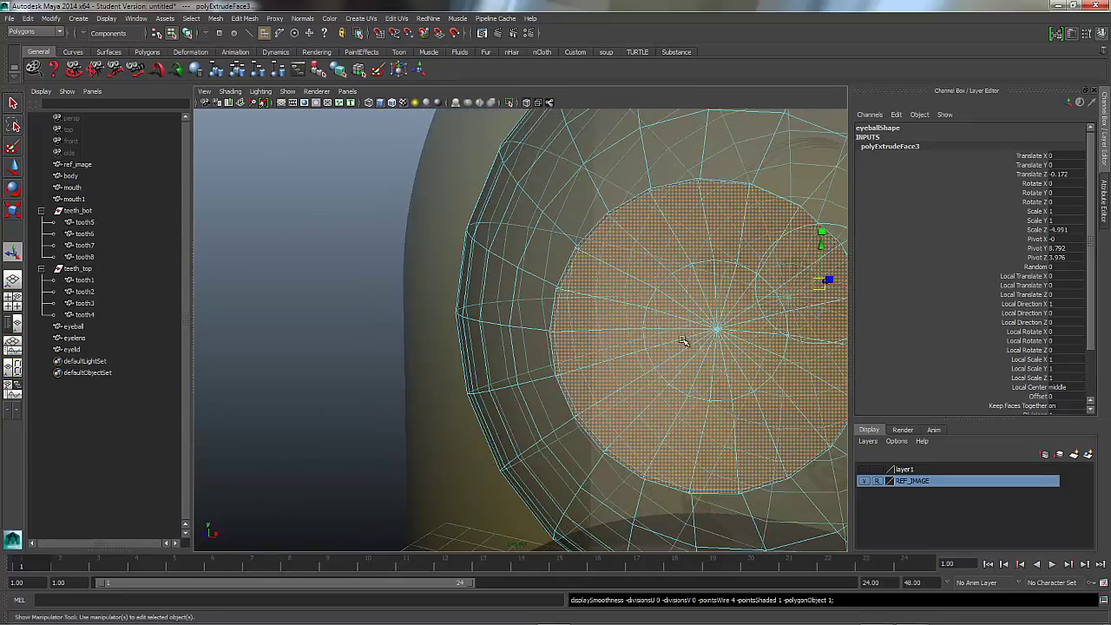
alt+drag(499, 289, 720, 309)
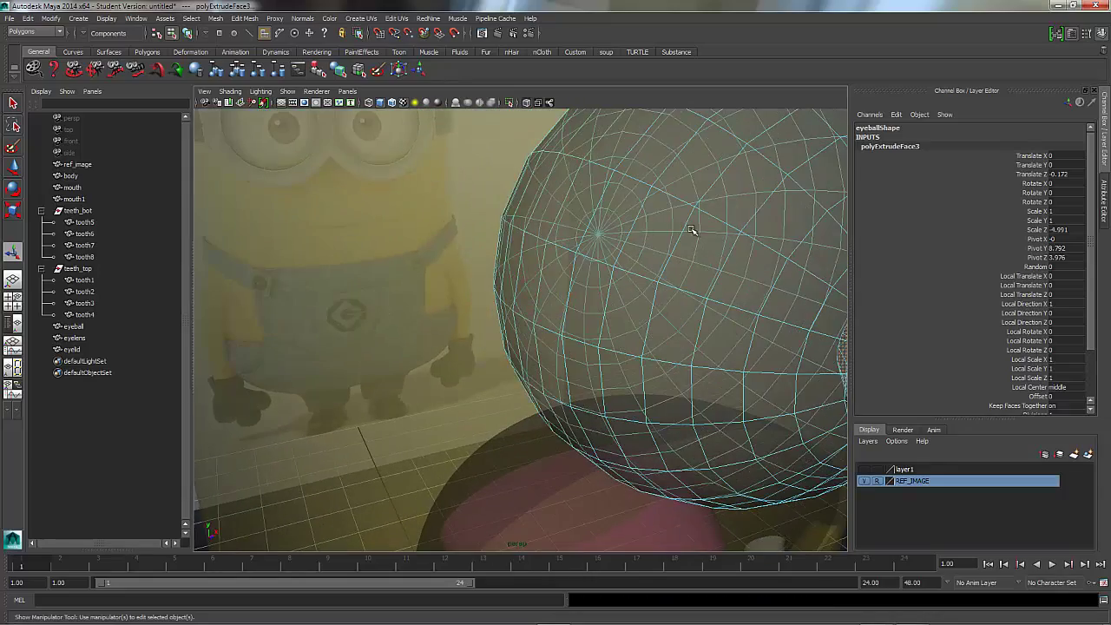
alt+drag(649, 246, 586, 334)
drag(752, 257, 753, 254)
alt+drag(608, 343, 606, 379)
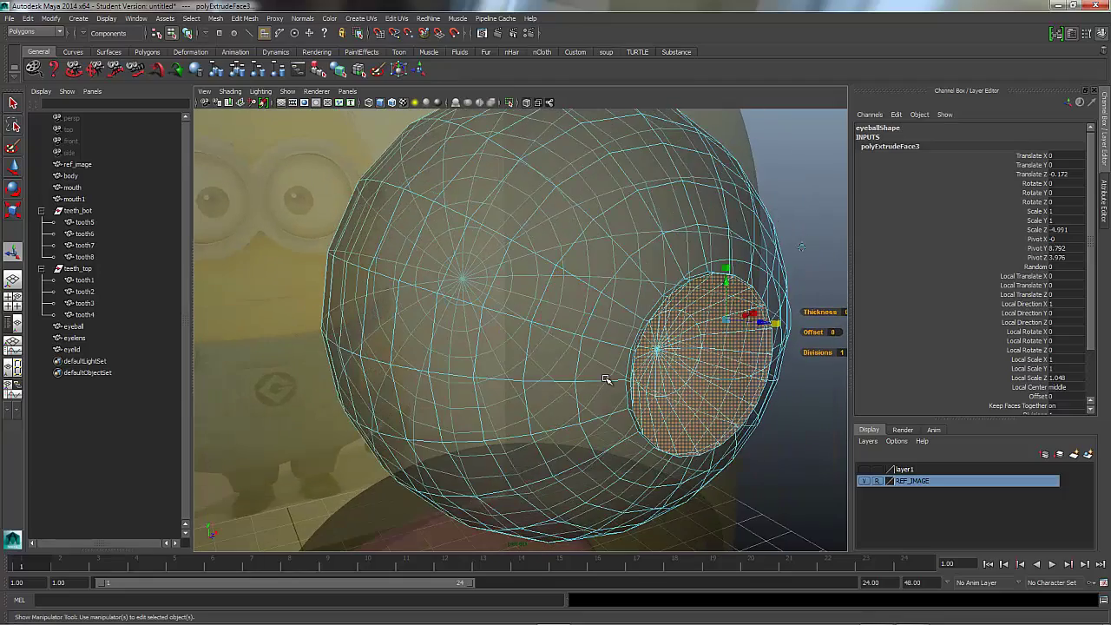
click(13, 166)
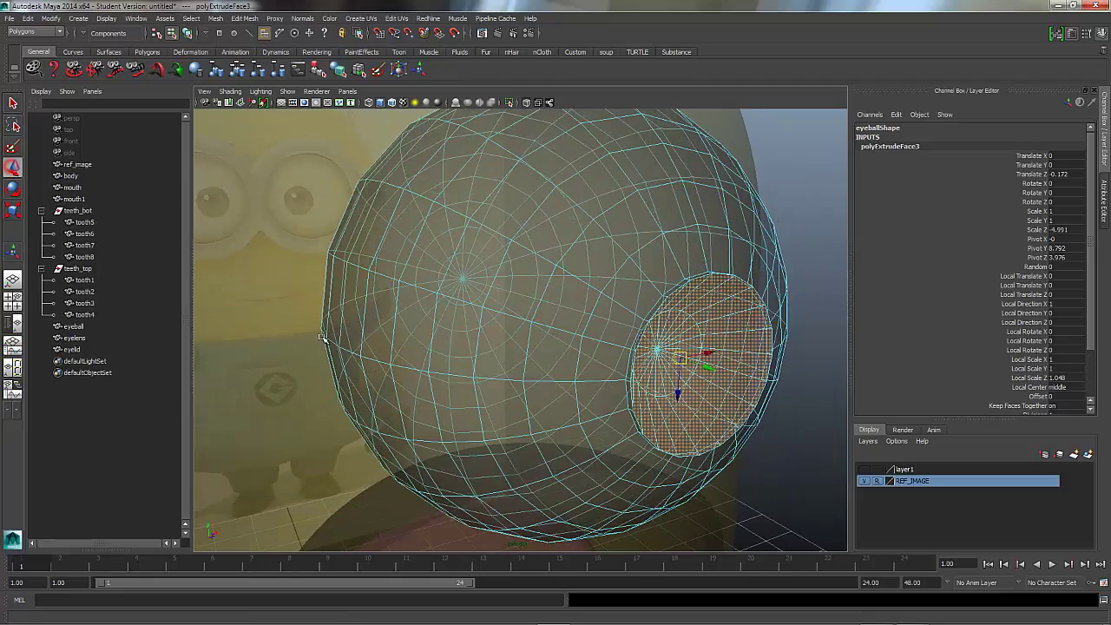
alt+drag(617, 406, 691, 371)
key(3)
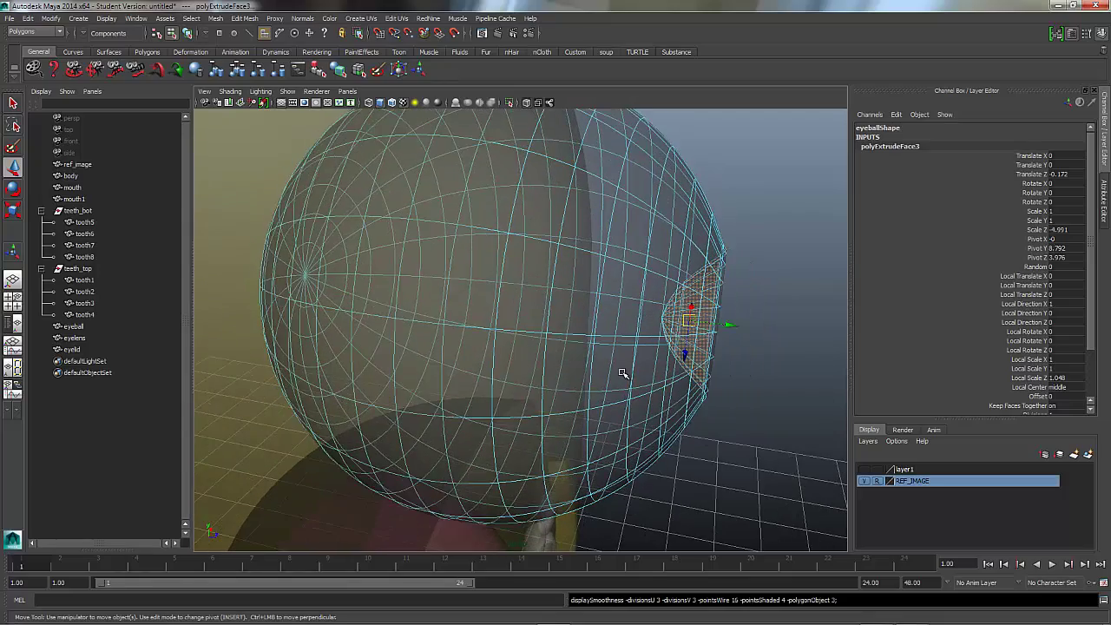
alt+drag(597, 328, 607, 303)
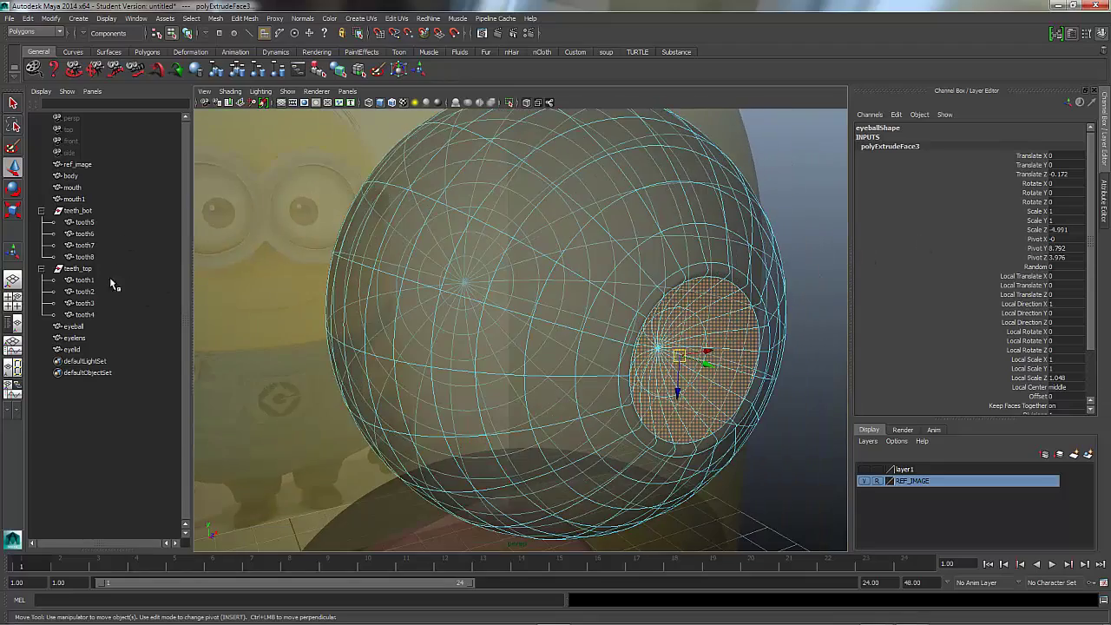
Make layer1 visible and remove the eyelens sphere from that display layer.
click(84, 339)
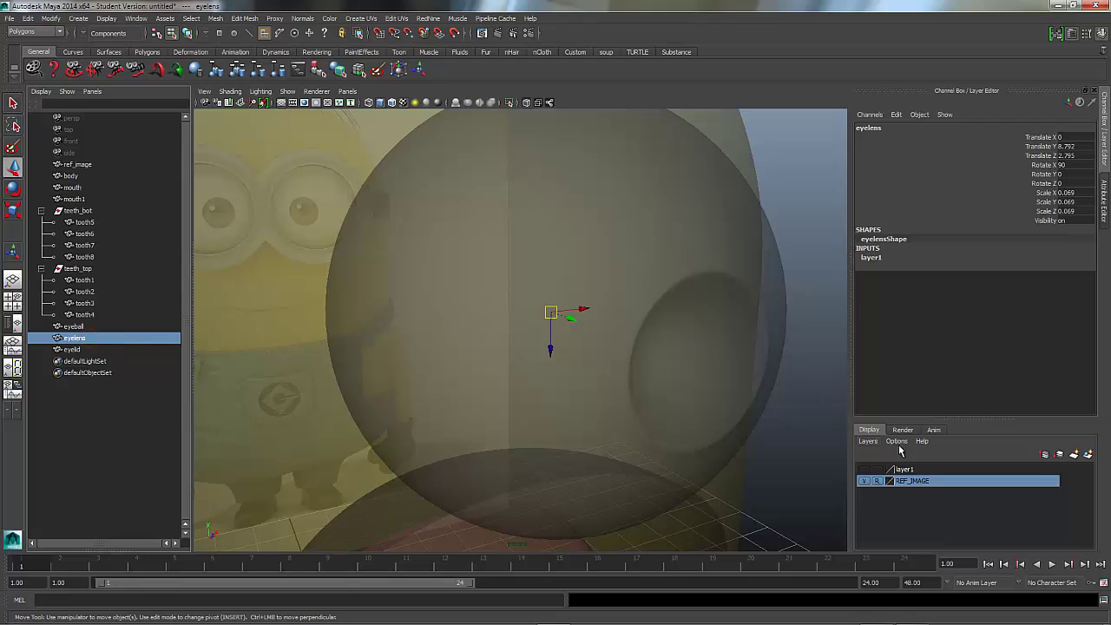
click(863, 469)
click(75, 350)
click(79, 339)
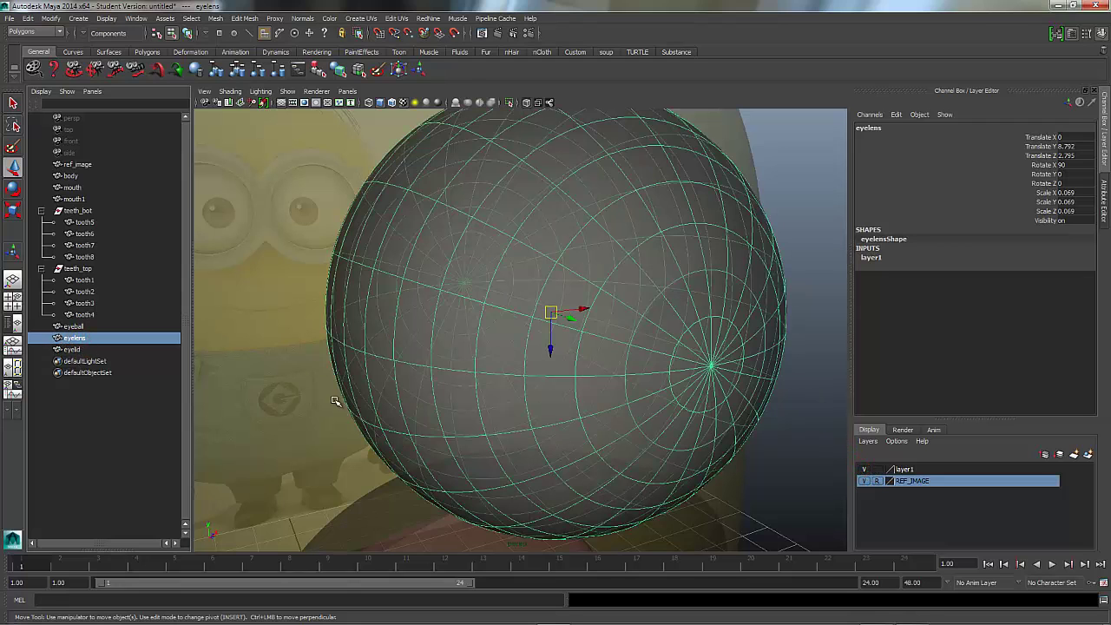
click(905, 469)
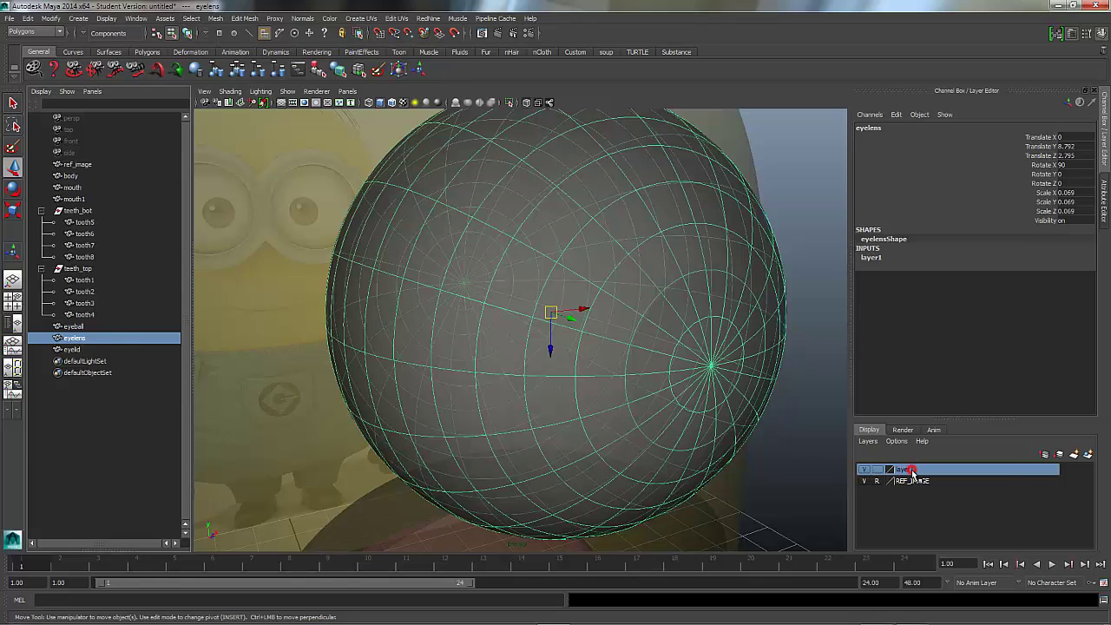
right_click(918, 471)
click(931, 499)
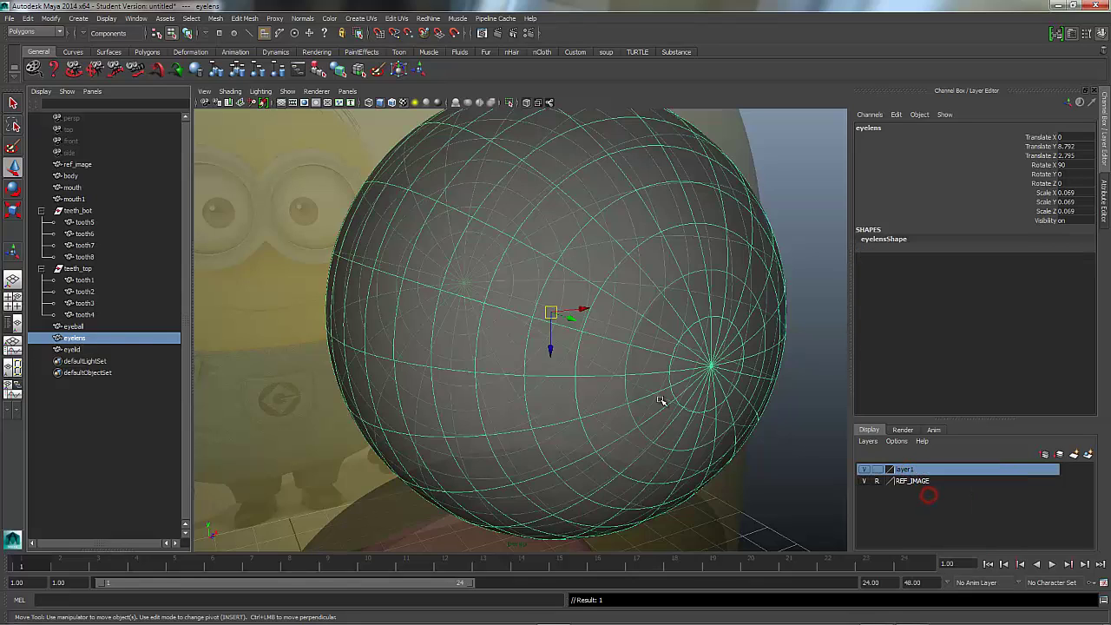
Scale the eyelens uniformly to about 0.021, matching it to the iris size in the front view.
click(10, 211)
drag(550, 310, 236, 399)
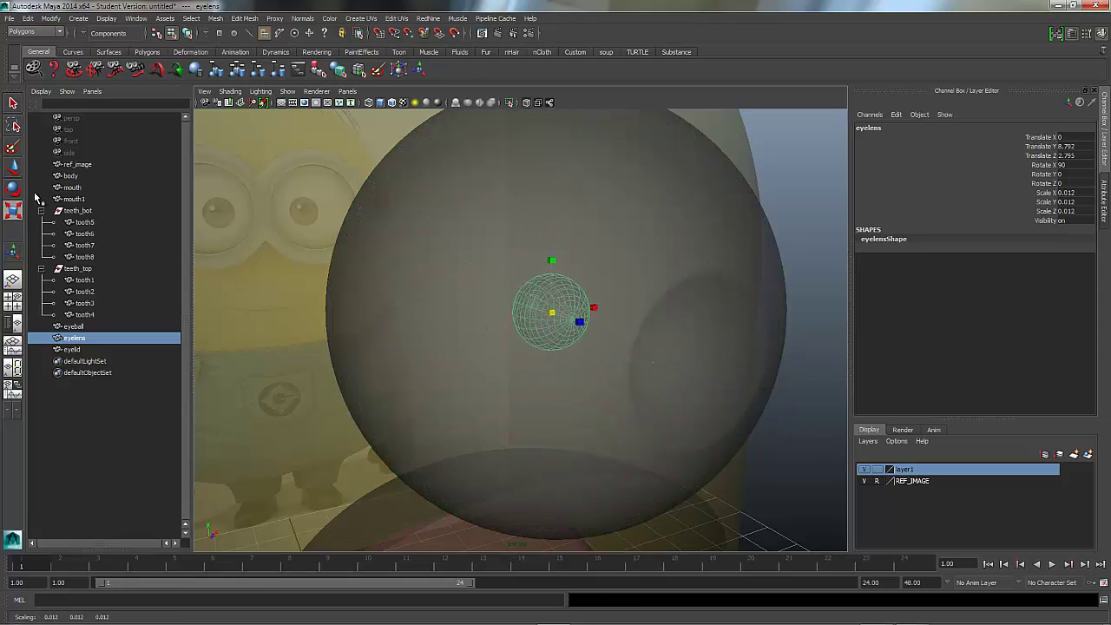
click(347, 91)
mouse_move(414, 129)
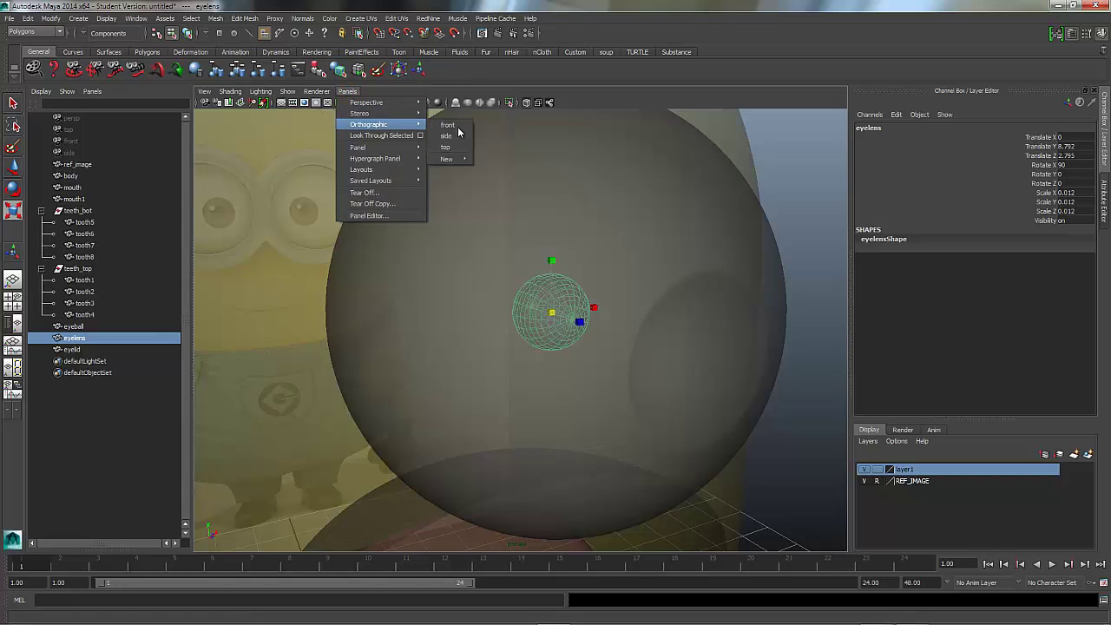
click(448, 126)
alt+right_drag(483, 286, 848, 256)
alt+middle_drag(549, 195, 508, 434)
alt+right_drag(508, 434, 887, 323)
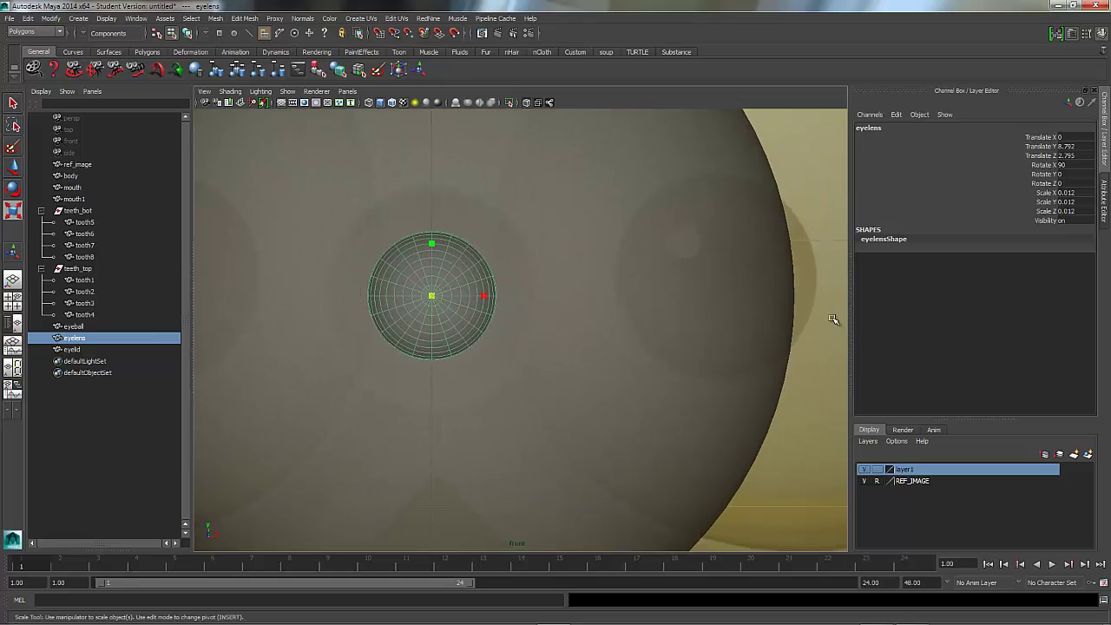
alt+middle_drag(561, 289, 650, 298)
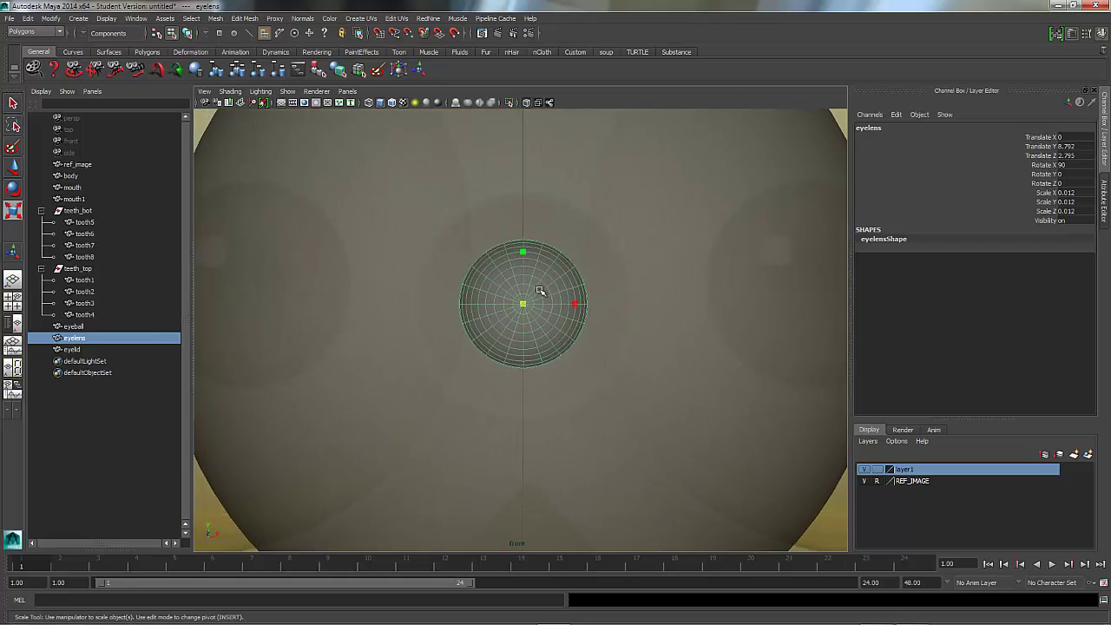
drag(523, 303, 589, 275)
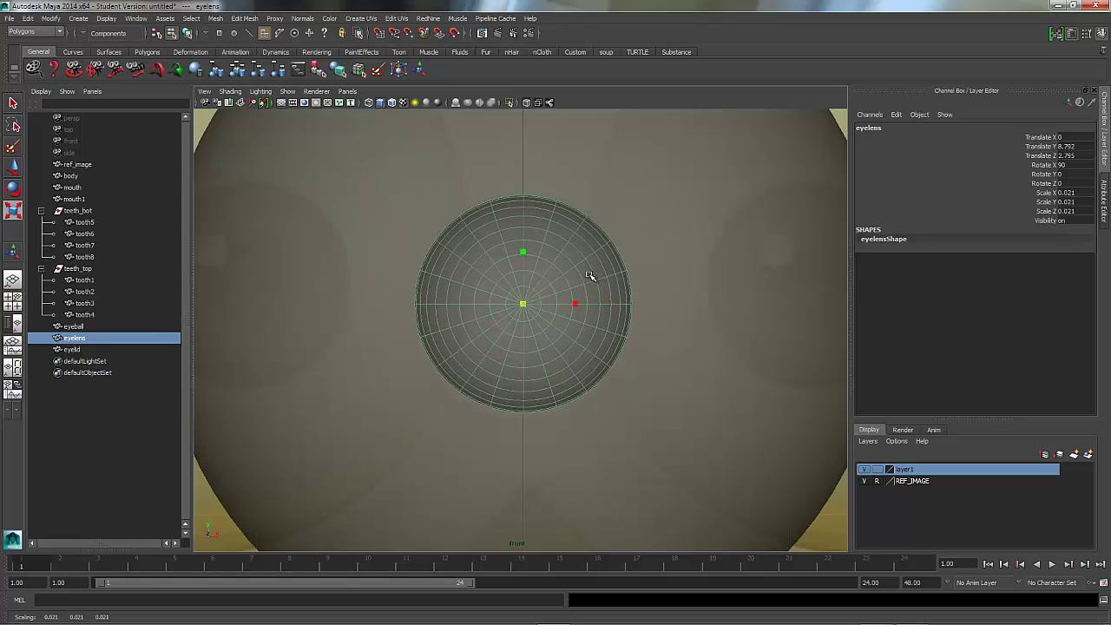
Return to the perspective view and move the eyelens forward to about 4.087 in Z.
click(347, 91)
mouse_move(364, 115)
click(439, 102)
alt+drag(395, 356, 457, 357)
click(13, 166)
drag(514, 293, 751, 304)
alt+drag(595, 390, 491, 342)
scroll(615, 307, up, 6)
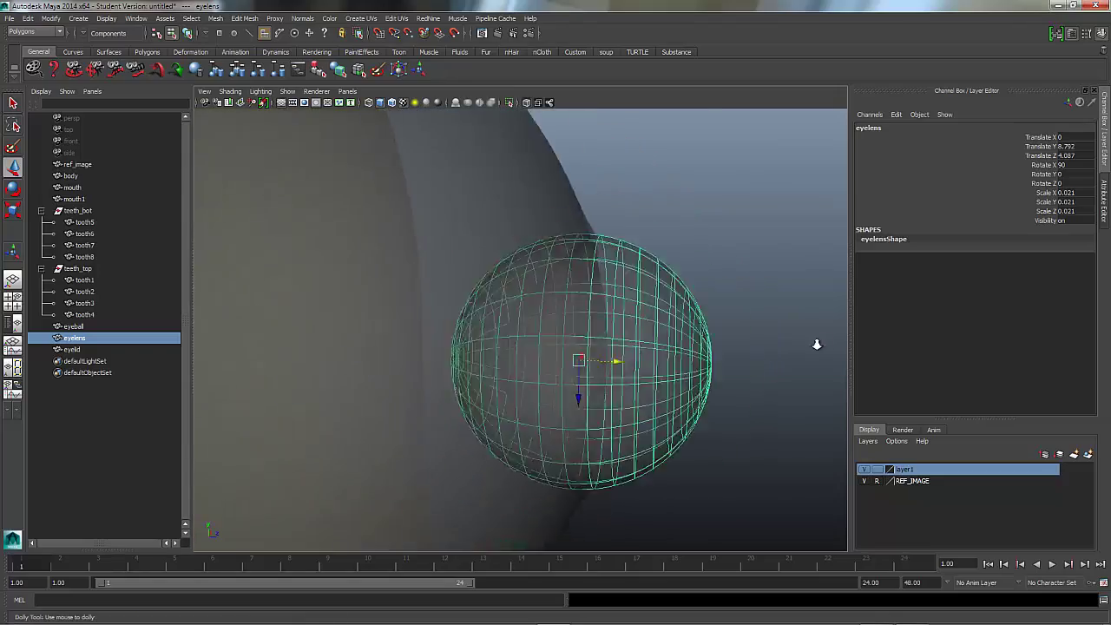
Turn off smooth preview on the eyelens and the eyeball, returning the eyeball from face to object selection.
alt+drag(645, 312, 608, 253)
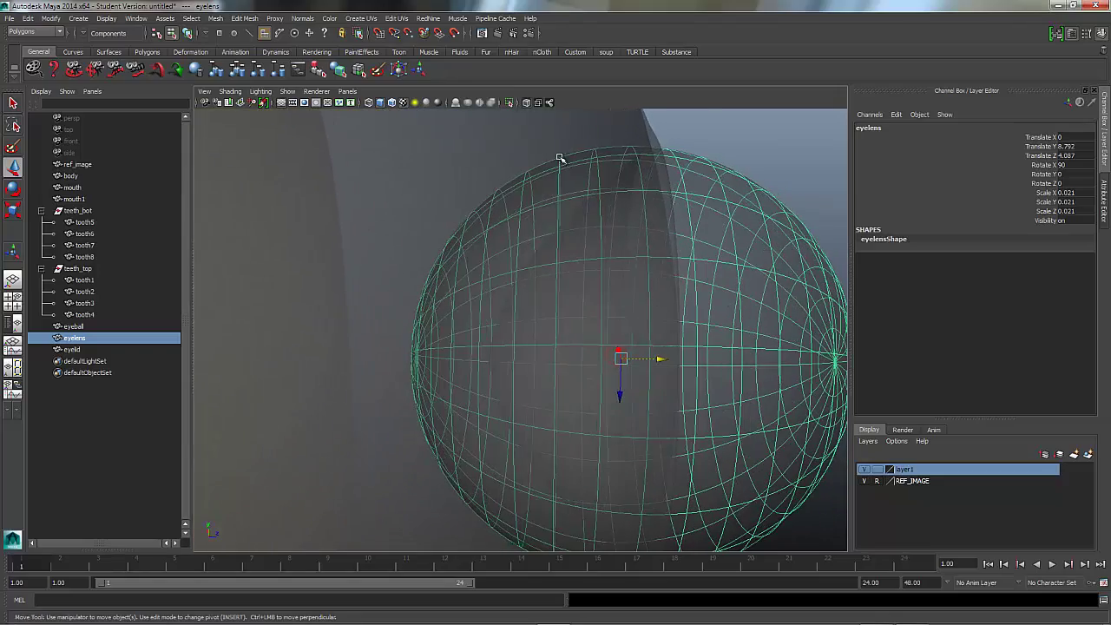
click(497, 146)
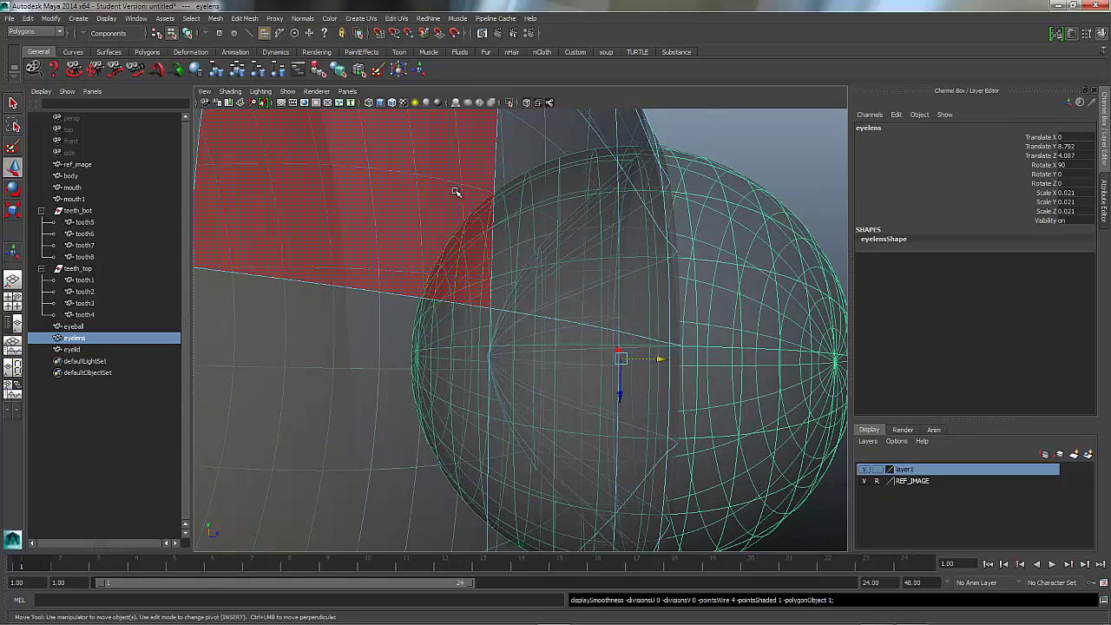
key(1)
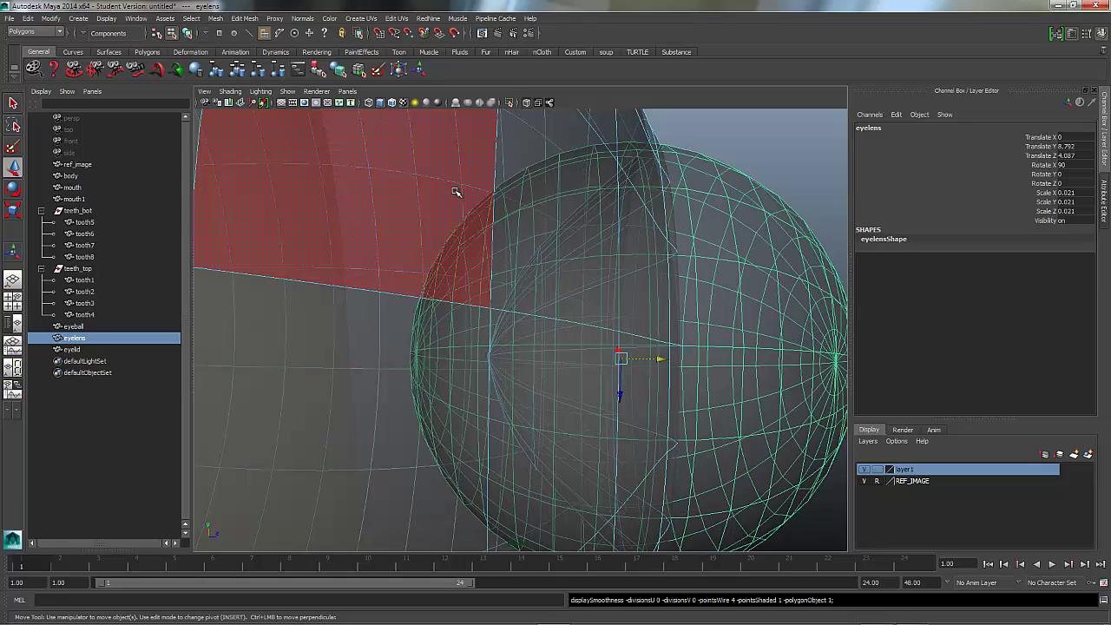
right_drag(493, 164, 540, 149)
click(497, 148)
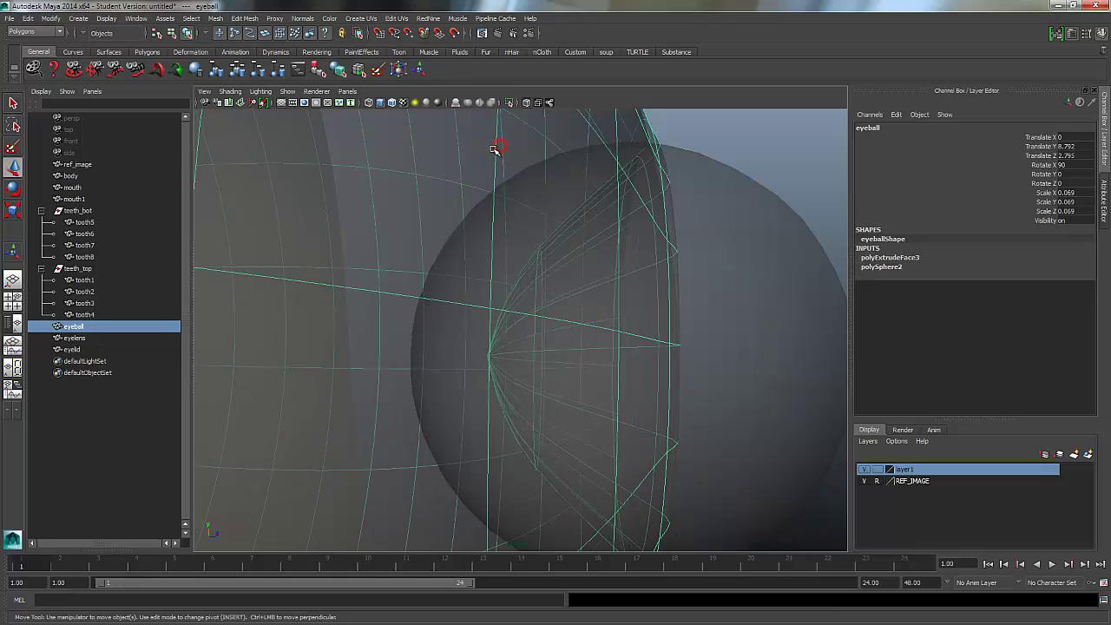
key(1)
mouse_move(747, 304)
alt+mouse_down()
mouse_move(715, 302)
mouse_move(742, 321)
alt+mouse_up()
click(742, 321)
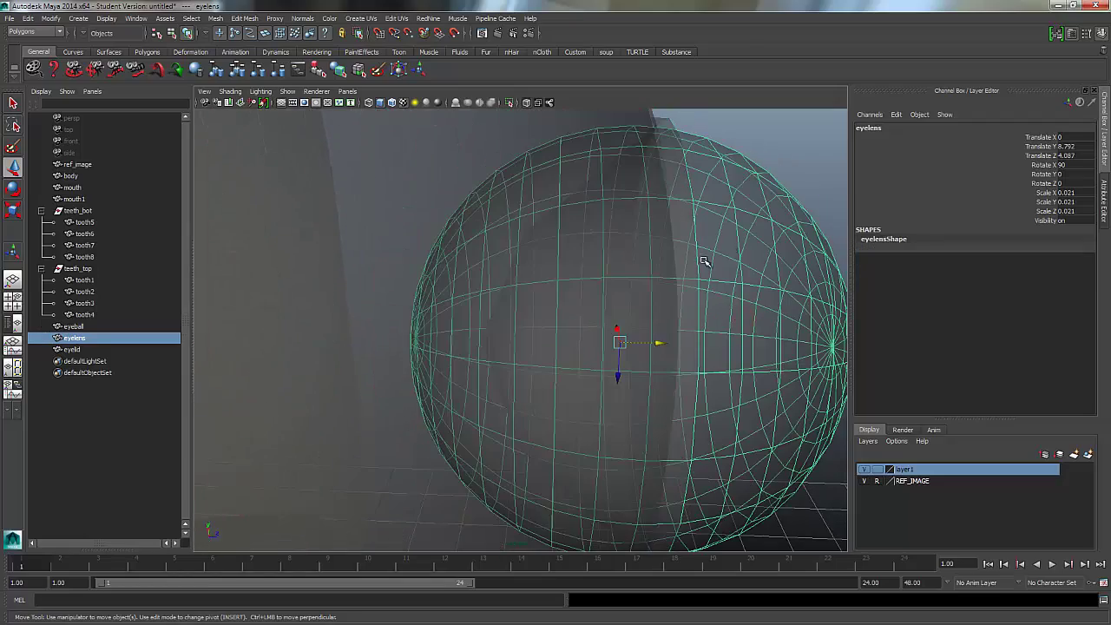
Try moving the eyelens to about 4.125 in Z and flattening its depth, then check its fit against the eyeball's recess.
alt+drag(699, 354, 691, 351)
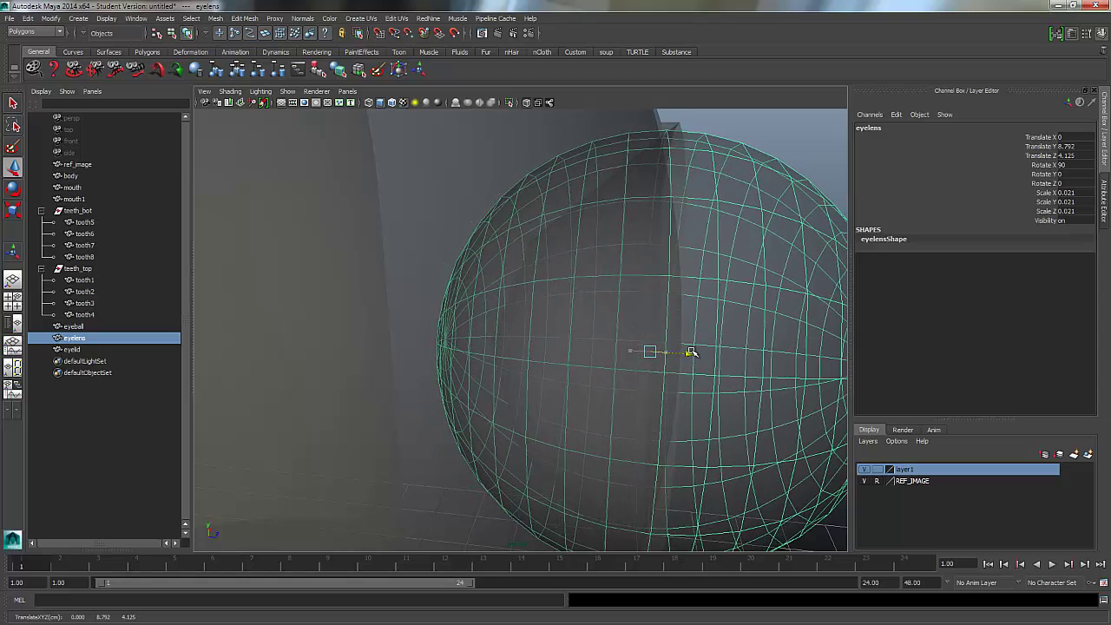
click(12, 210)
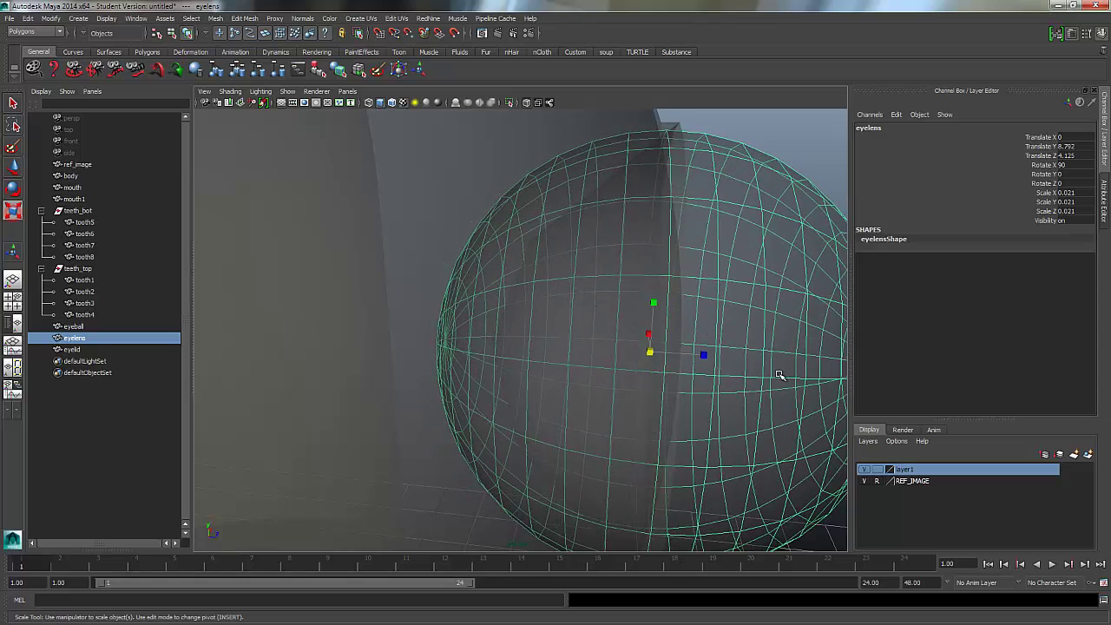
drag(707, 356, 540, 384)
alt+right_drag(540, 384, 487, 322)
click(365, 282)
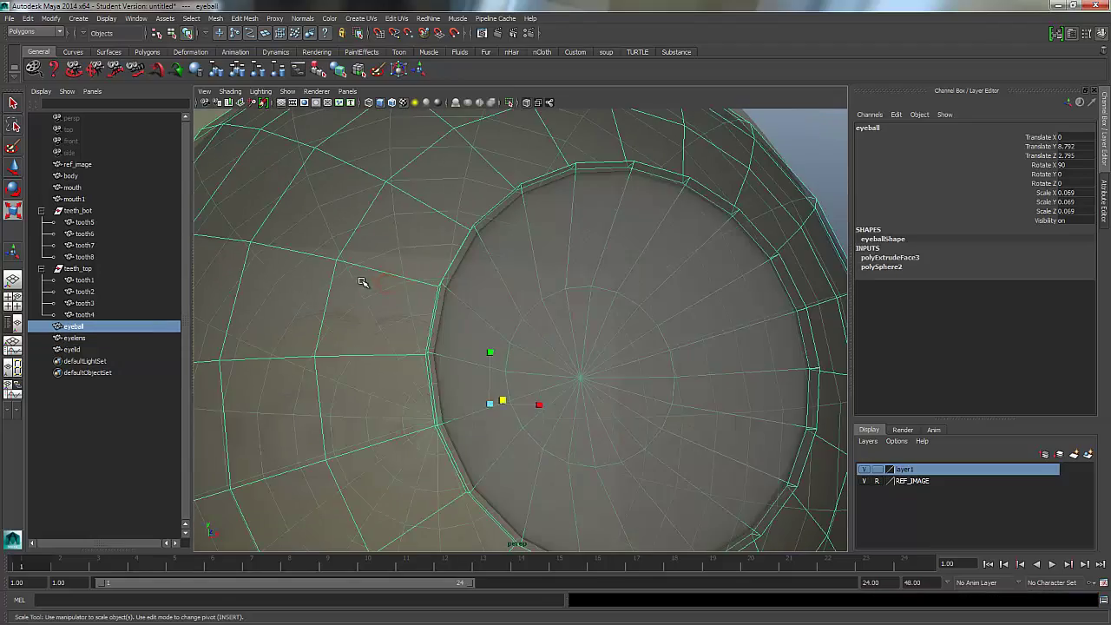
alt+drag(374, 364, 417, 380)
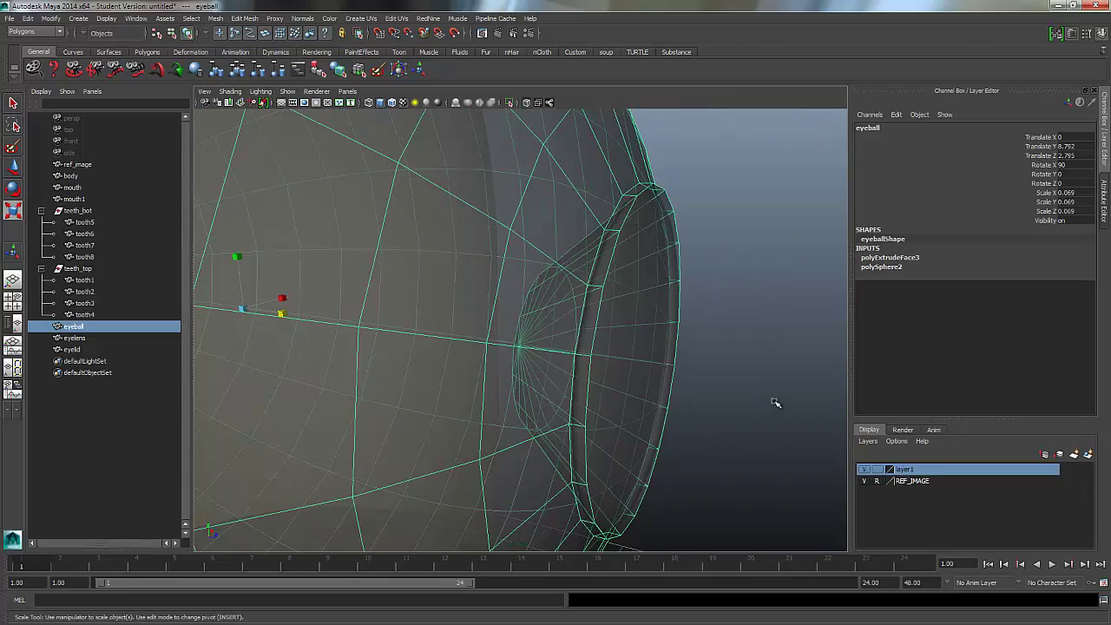
Undo the eyelens's flattening, move, scaling and layer removal, along with layer1's visibility change.
key(ctrl+z)
key(ctrl+z)
key(ctrl+z)
key(ctrl+z)
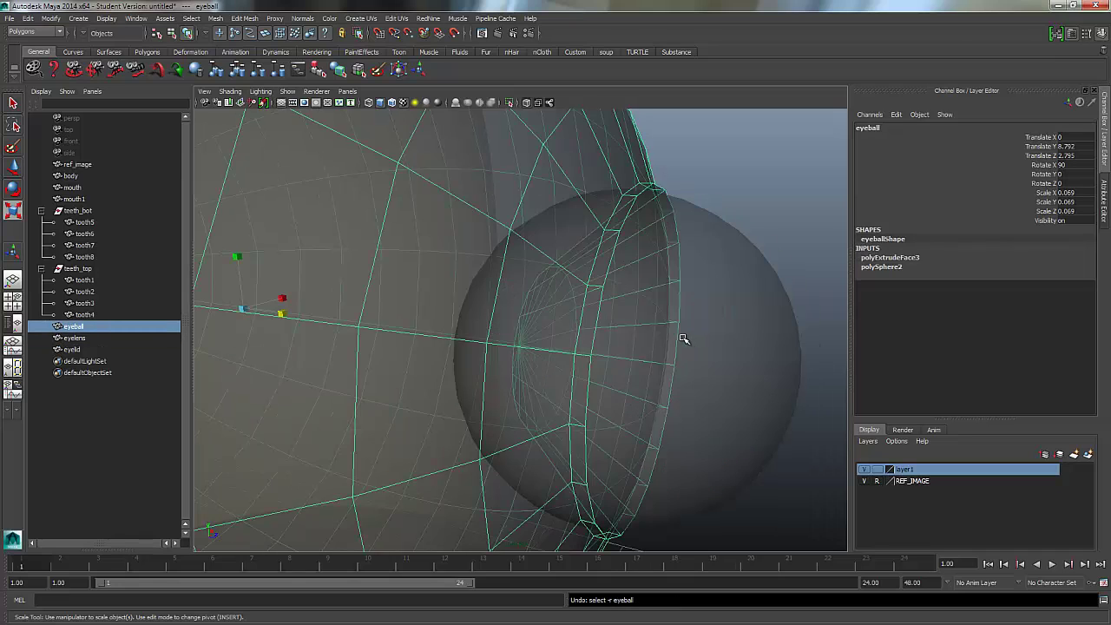
key(ctrl+z)
key(ctrl+z)
key(ctrl+z)
key(ctrl+z)
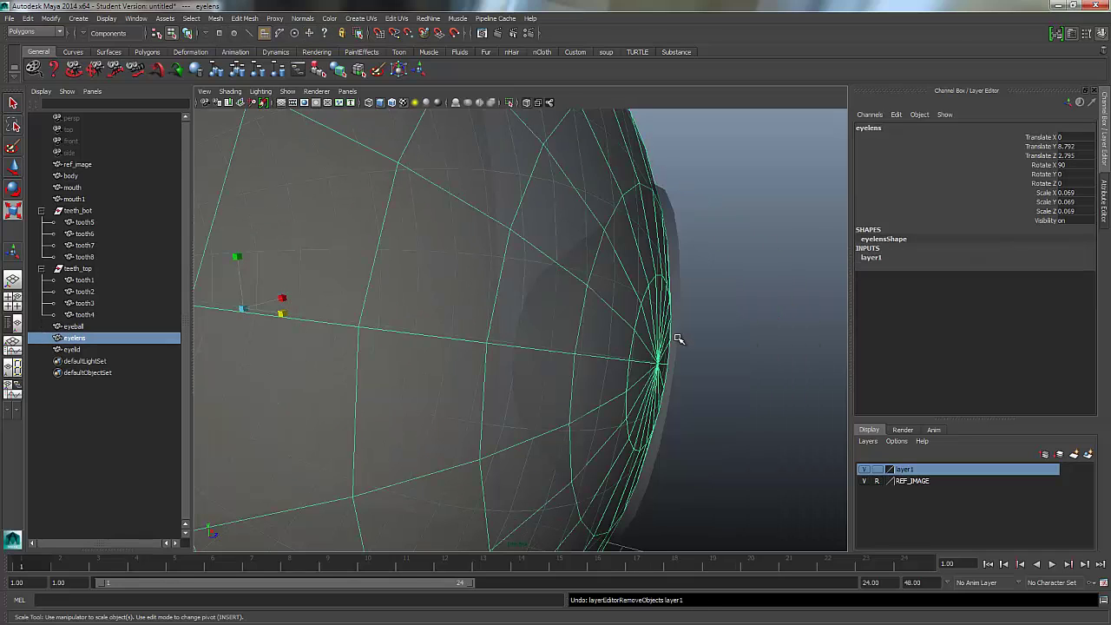
key(ctrl+z)
key(ctrl+z)
key(ctrl+z)
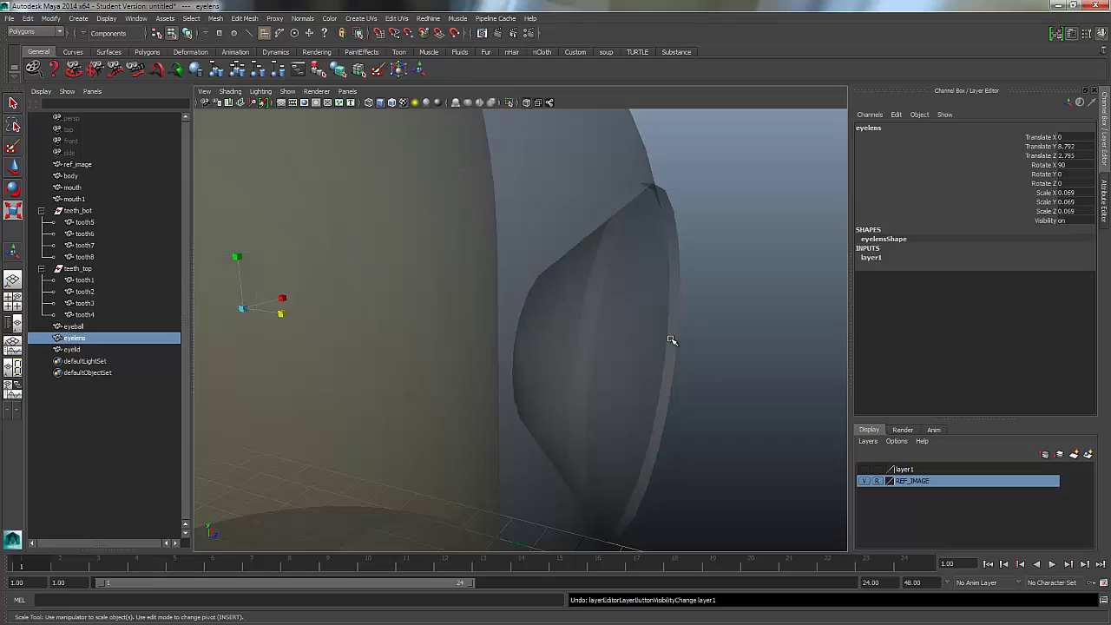
Undo the inward push and Z scaling of the eyeball's extruded pole faces.
key(ctrl+z)
key(ctrl+z)
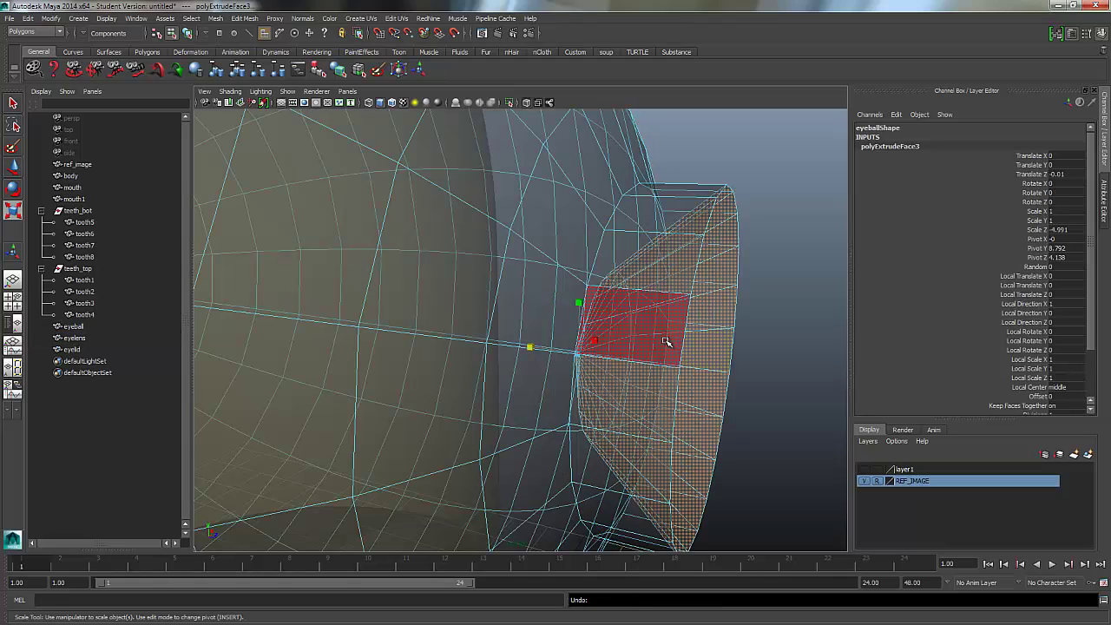
key(ctrl+z)
key(ctrl+z)
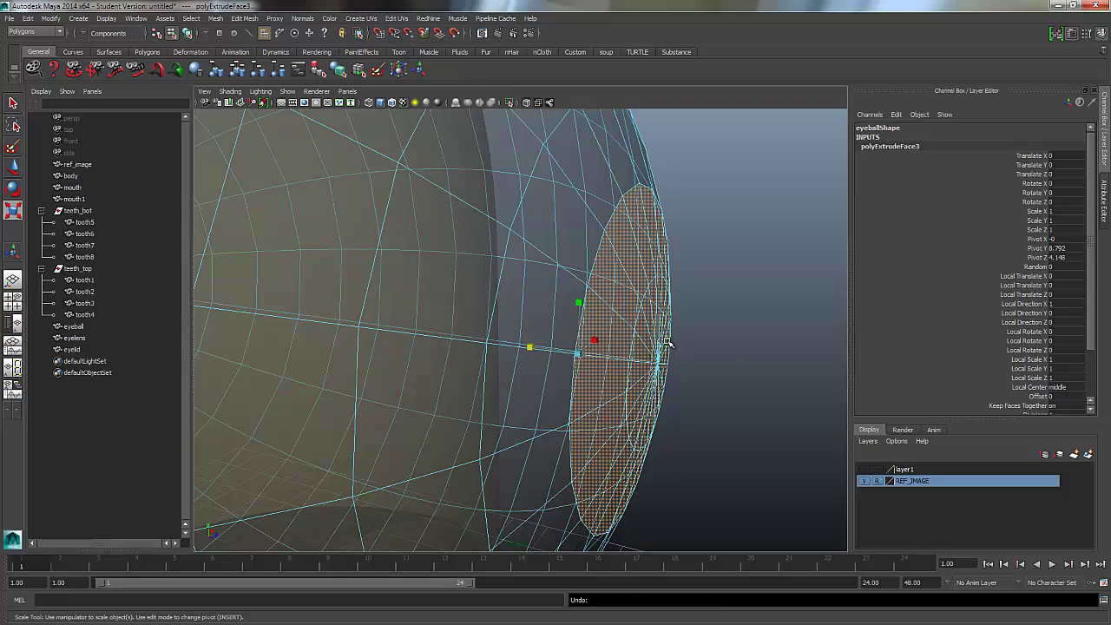
Extrude the selected pole faces again, inverting them with a Z scale of about -3.123 and pushing them to about -0.164 in Z.
alt+drag(678, 361, 460, 312)
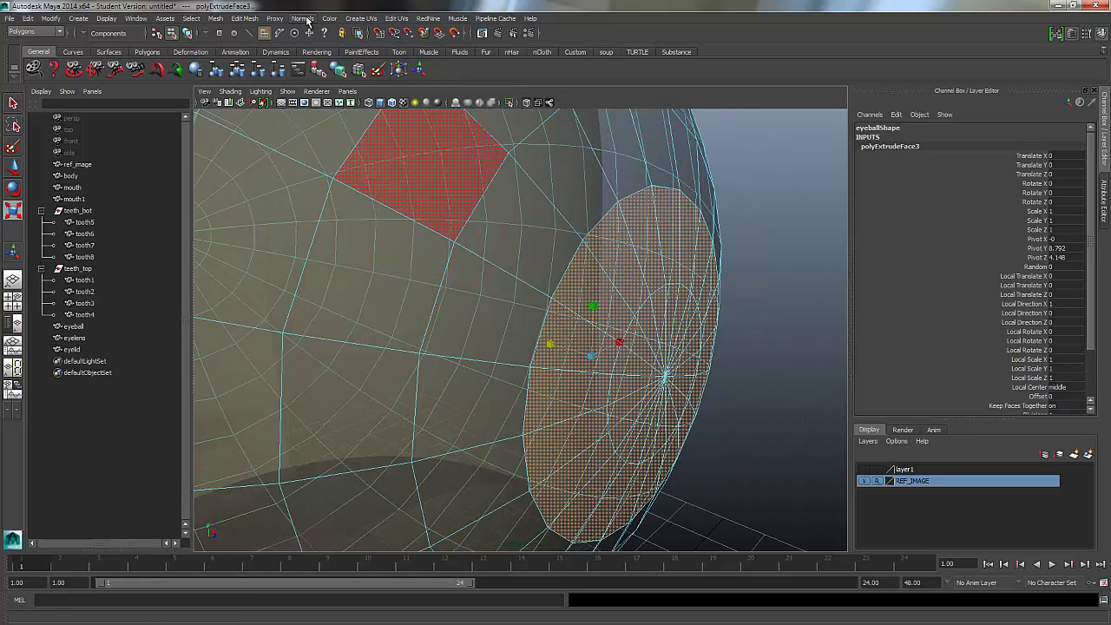
click(244, 18)
click(260, 60)
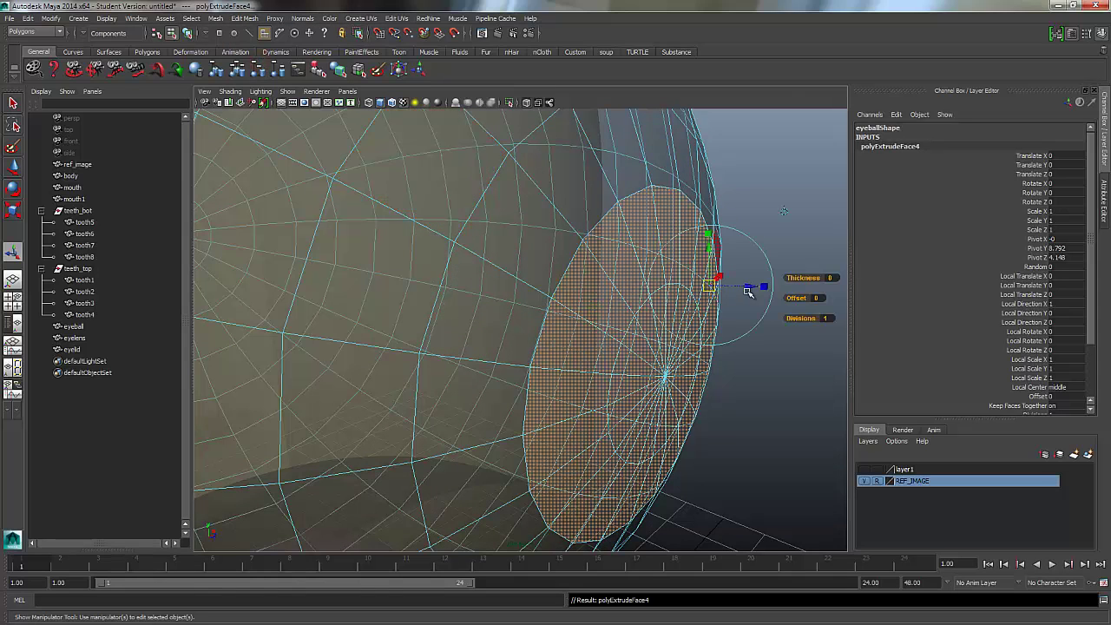
click(785, 210)
drag(700, 385, 531, 351)
drag(689, 383, 625, 367)
alt+drag(491, 391, 288, 245)
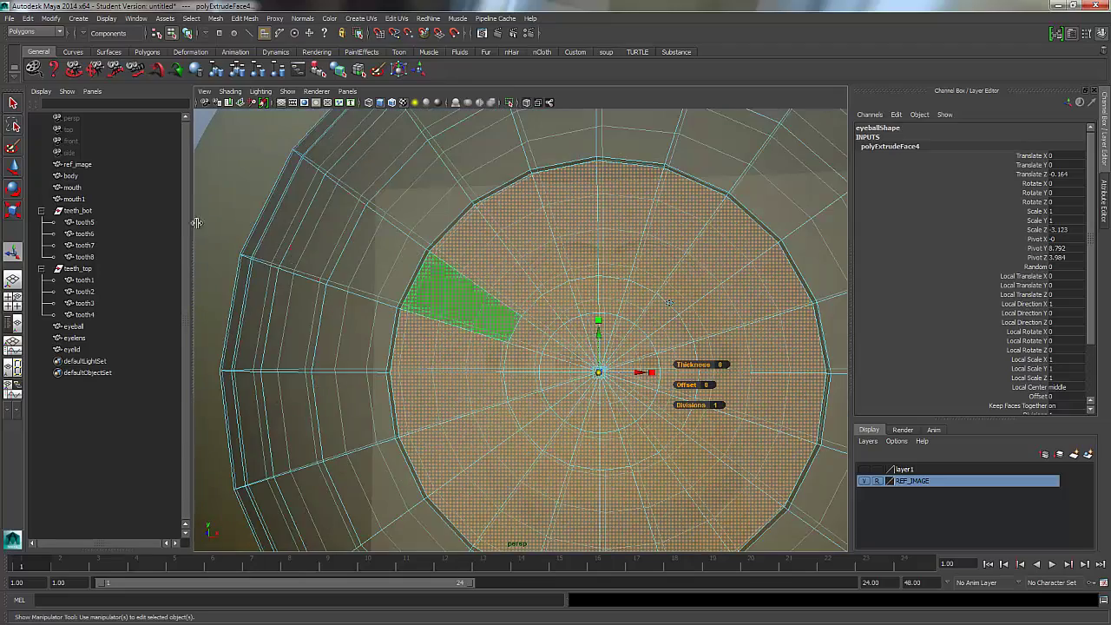
Select the eyelens and remove it from the display layer layer1.
click(76, 337)
click(904, 469)
right_click(906, 470)
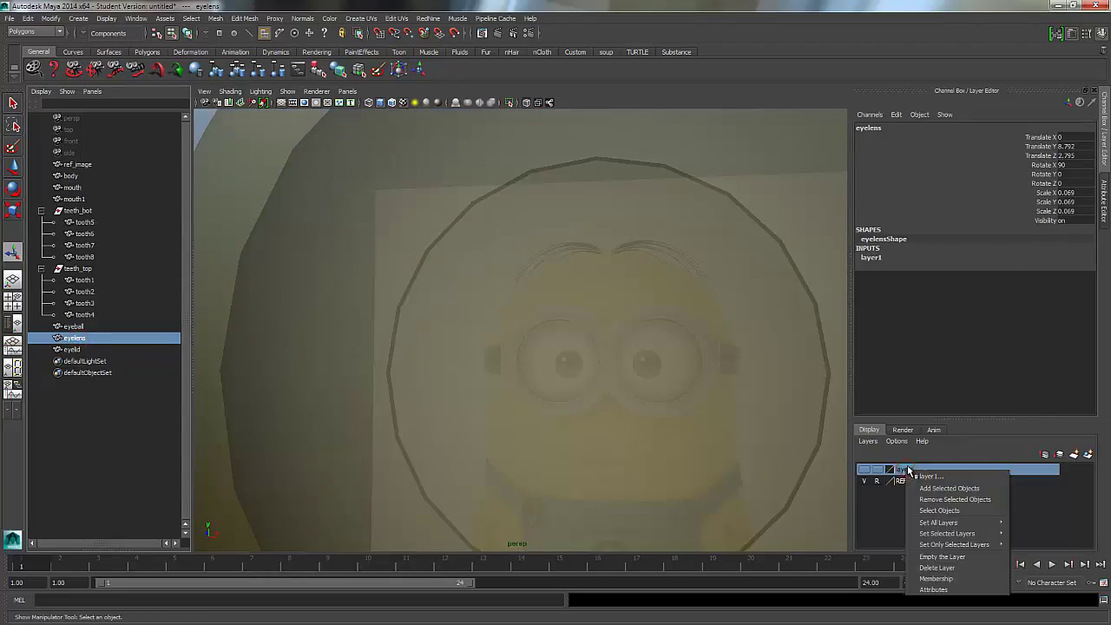
click(936, 501)
Scale the eyelens uniformly to about 0.022 and move it forward to about 4.052 in Z over the iris recess.
alt+drag(426, 355, 103, 359)
key(r)
click(13, 167)
drag(405, 296, 599, 350)
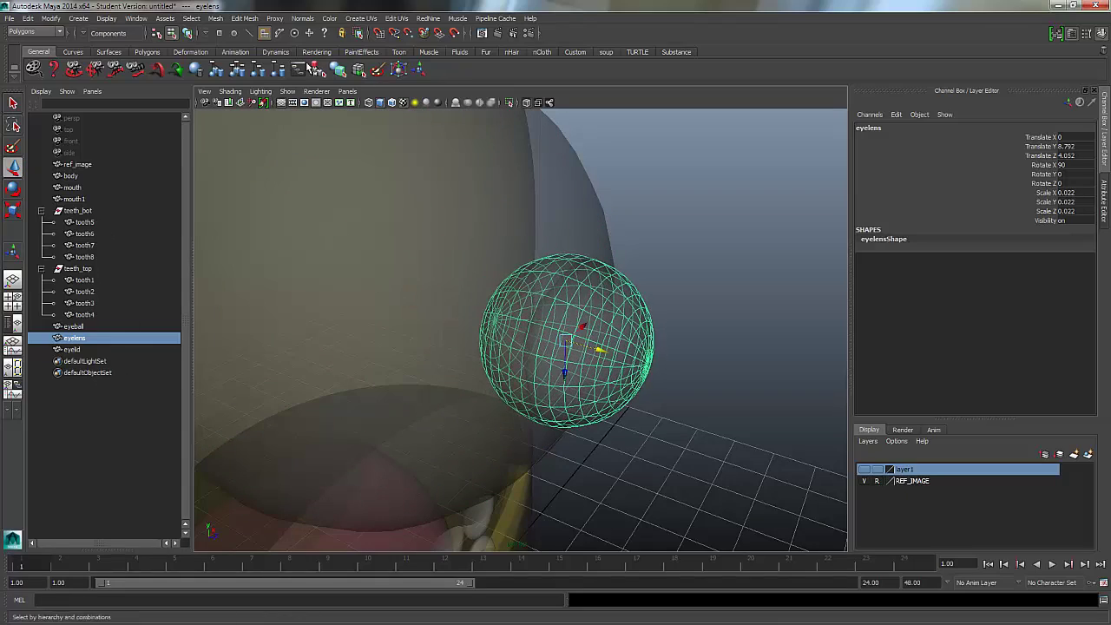
Scale the eyelens uniformly down to about 0.021 in the front view.
click(347, 91)
mouse_move(375, 127)
click(446, 125)
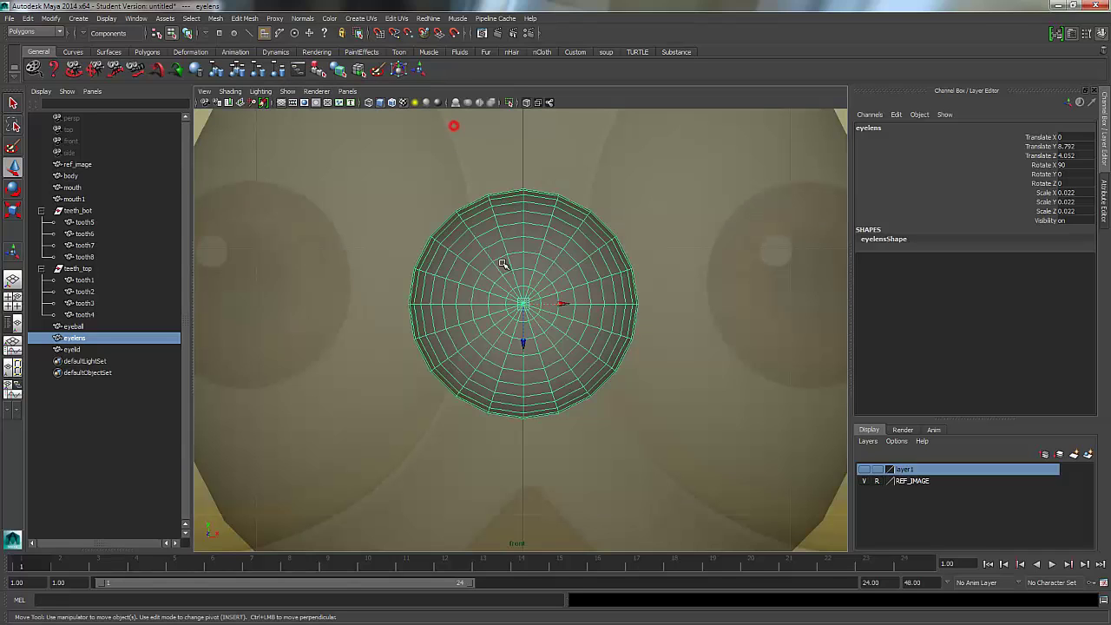
click(13, 210)
drag(521, 302, 519, 303)
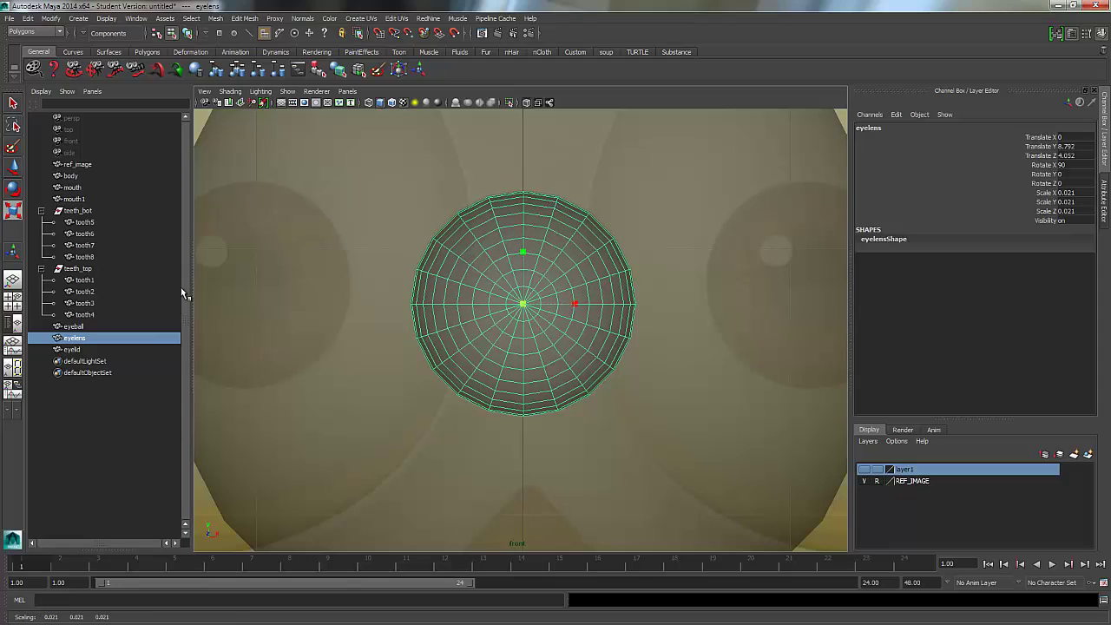
click(523, 304)
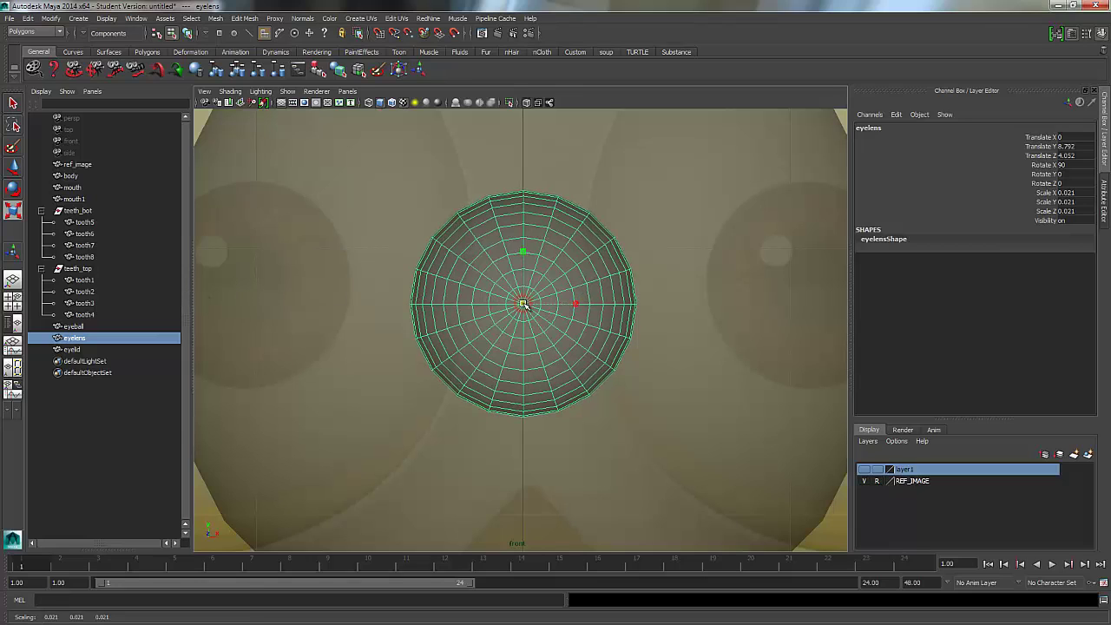
Move the eyelens forward to about 4.112 in Z in the perspective view.
click(347, 91)
mouse_move(361, 128)
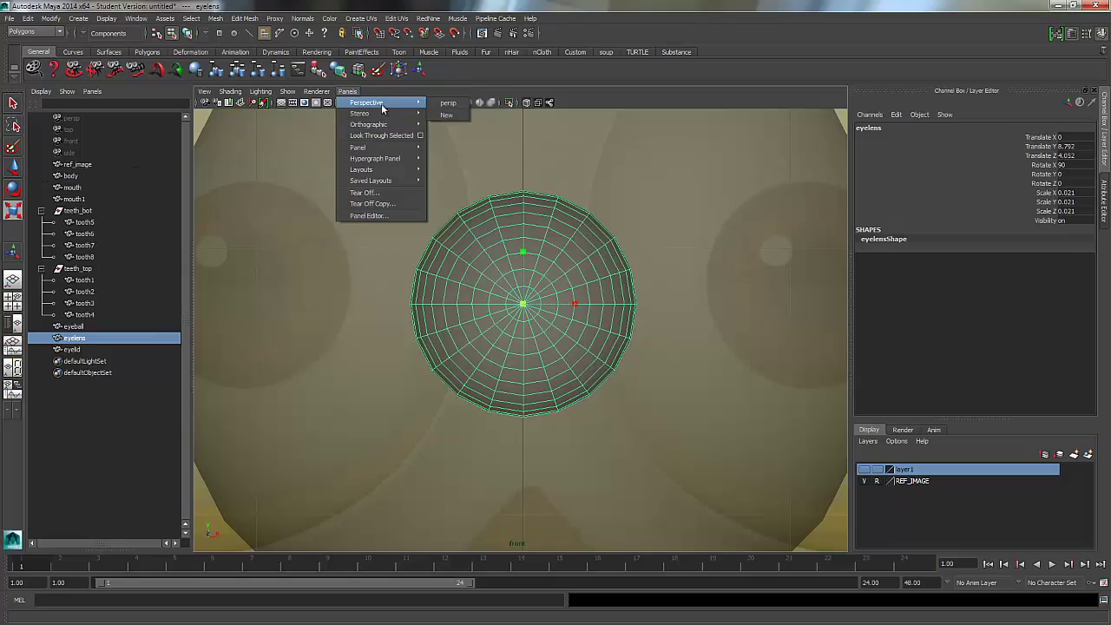
click(445, 102)
alt+drag(370, 344, 427, 355)
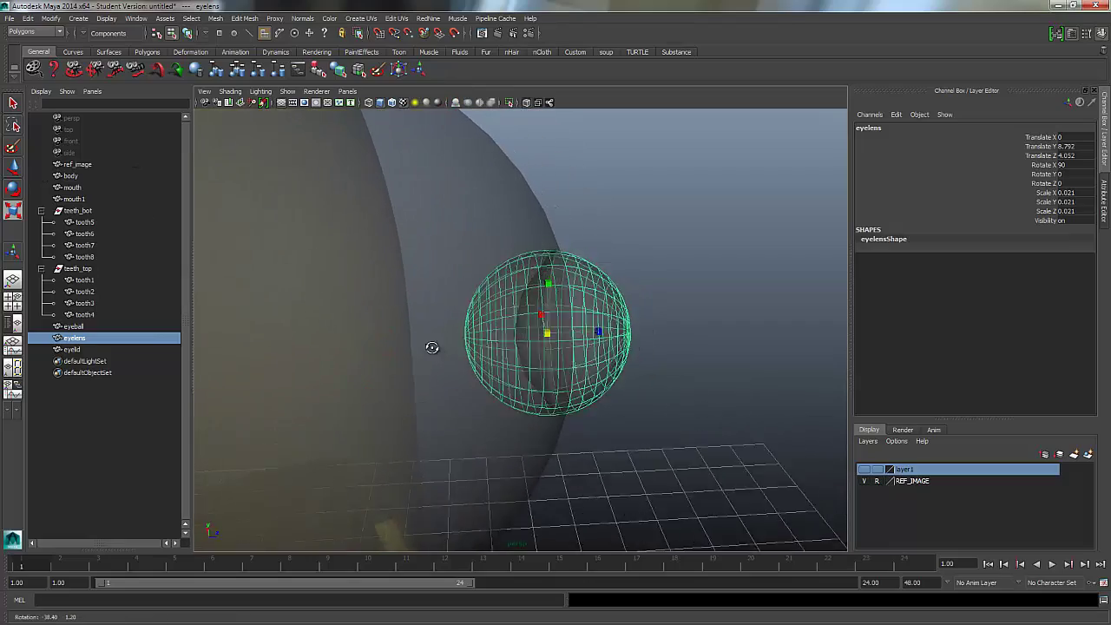
scroll(597, 330, up, 6)
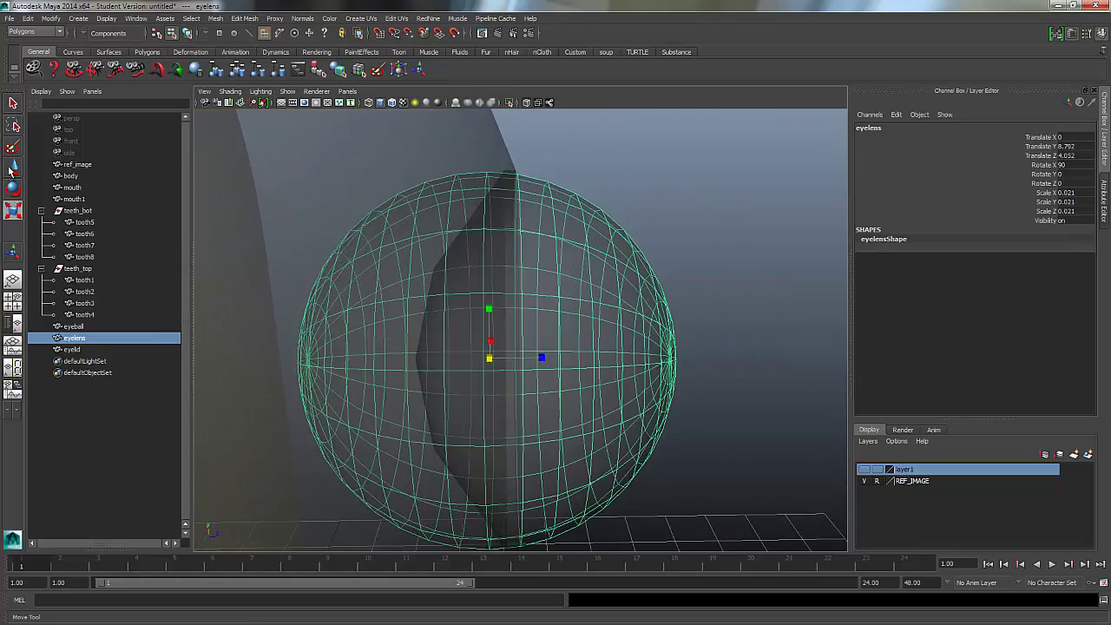
key(w)
drag(530, 352, 558, 358)
key(r)
drag(564, 357, 276, 354)
alt+right_drag(276, 353, 349, 340)
alt+drag(350, 339, 408, 347)
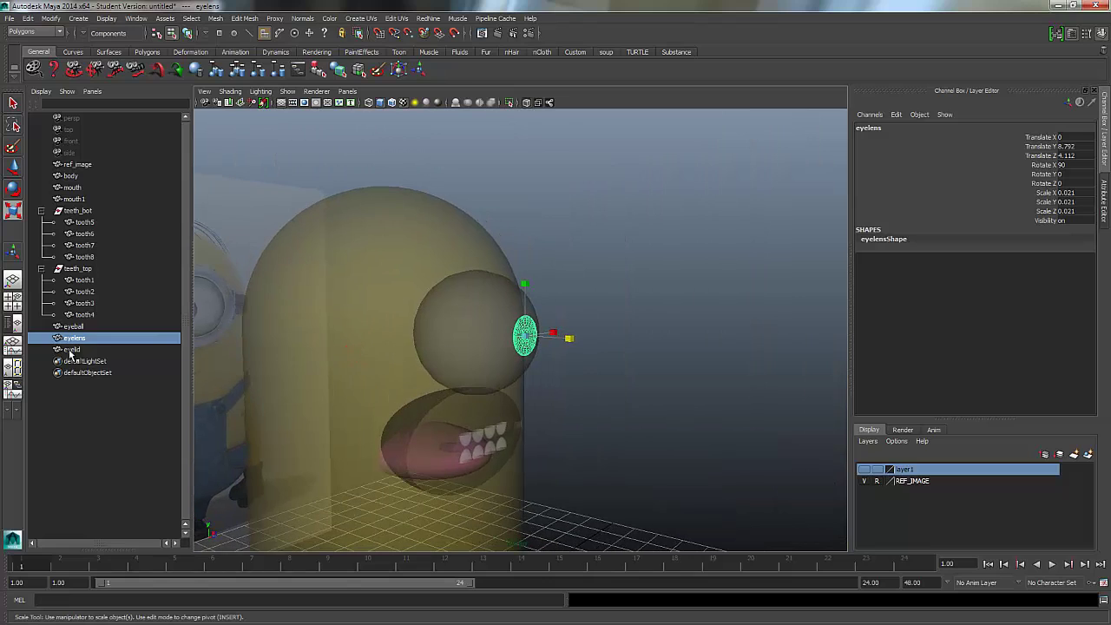
Select the eyelid and remove it from the display layer layer1.
click(73, 349)
click(896, 508)
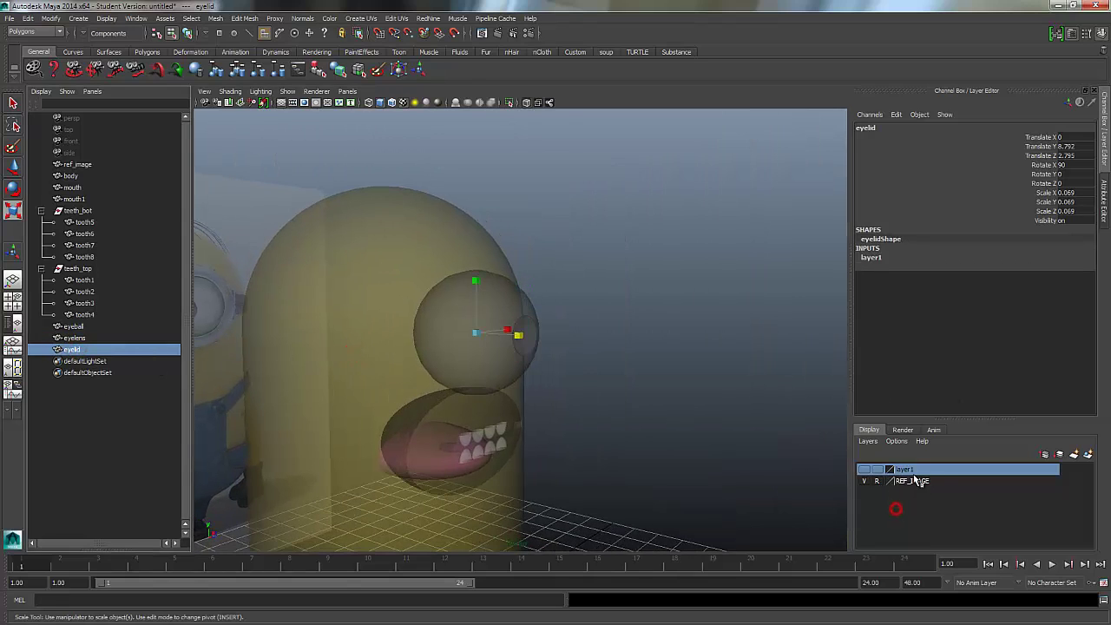
right_click(908, 474)
click(935, 503)
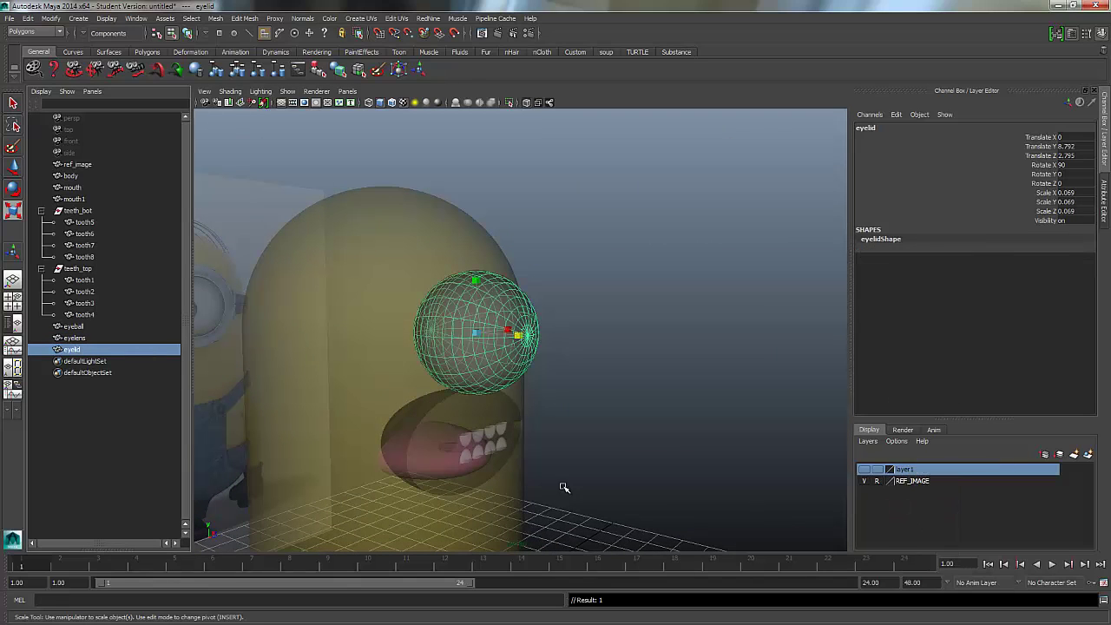
Switch to the side view with face selection on the eye sphere and turn off camera-based selection.
alt+right_drag(501, 390, 663, 380)
alt+drag(415, 349, 419, 376)
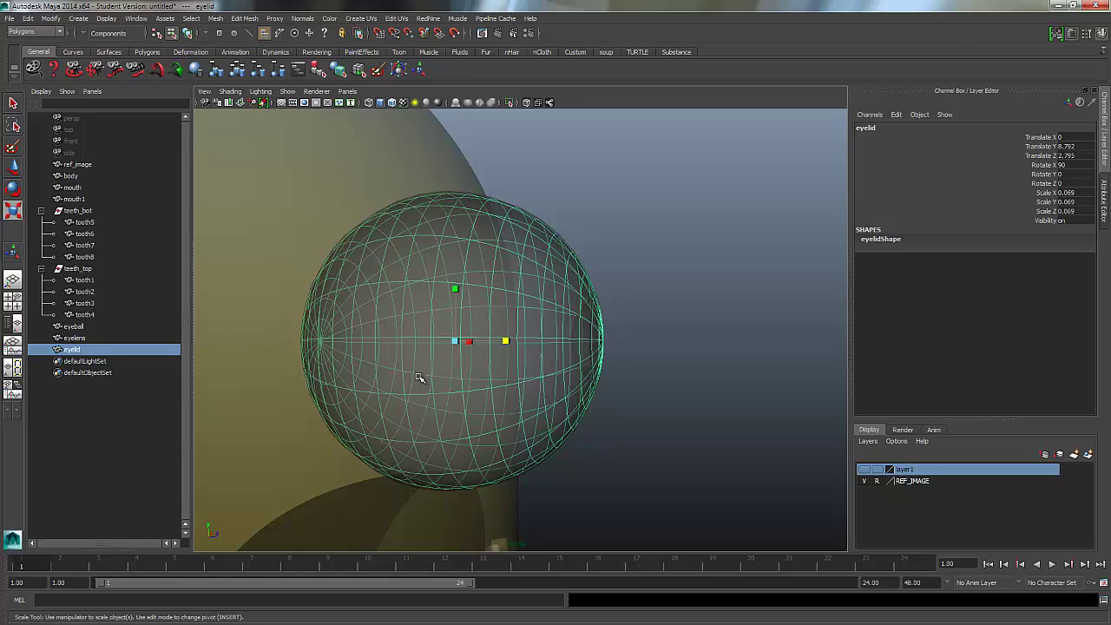
alt+drag(337, 370, 464, 354)
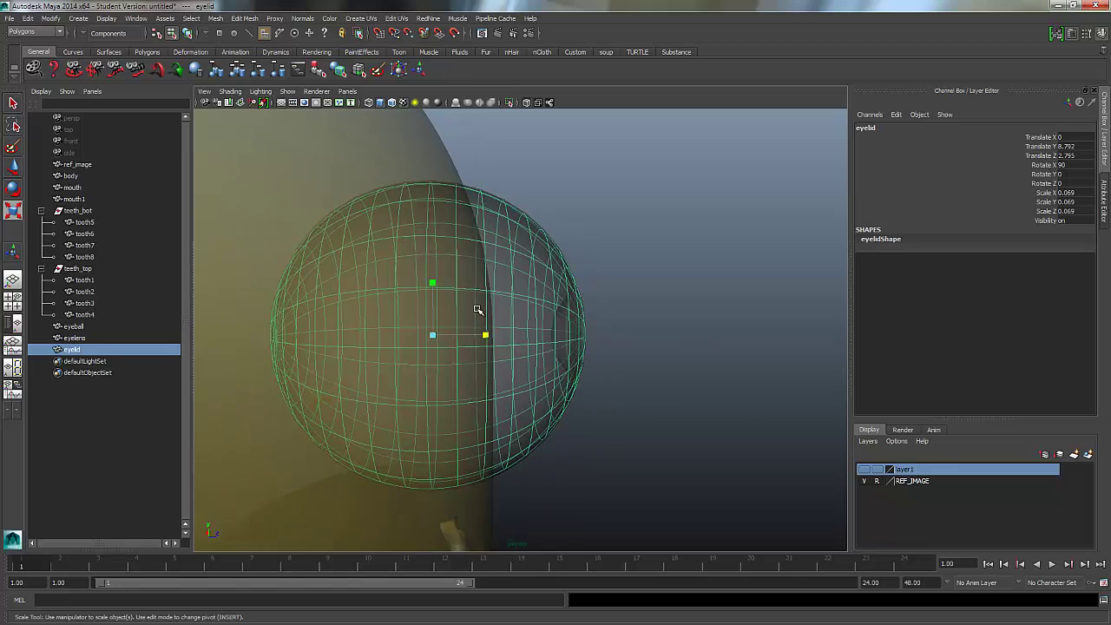
click(347, 91)
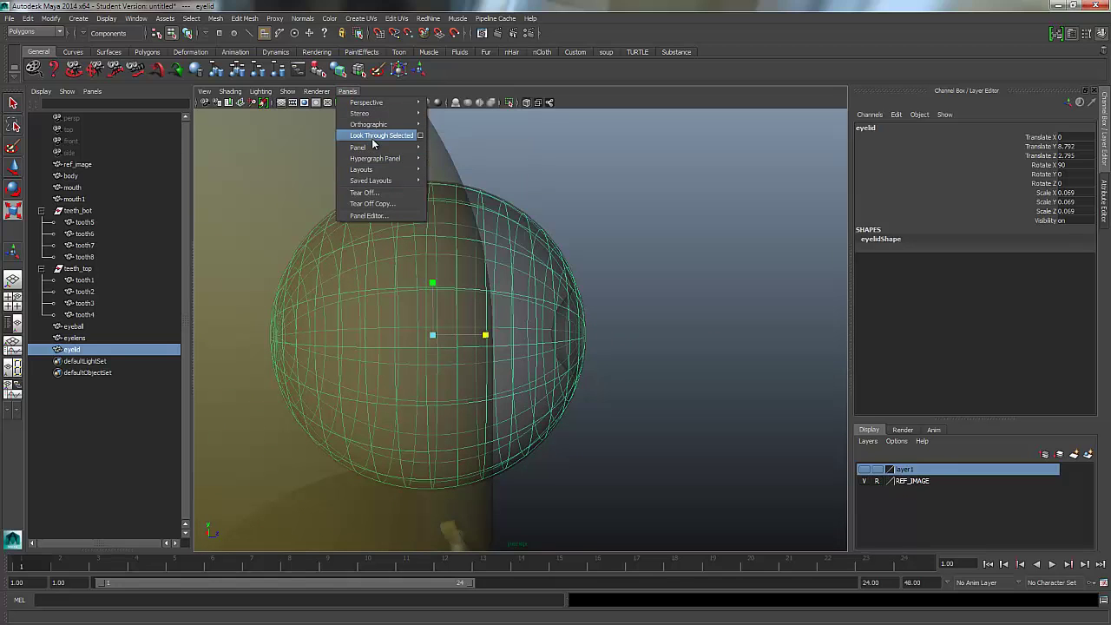
mouse_move(371, 152)
mouse_move(382, 124)
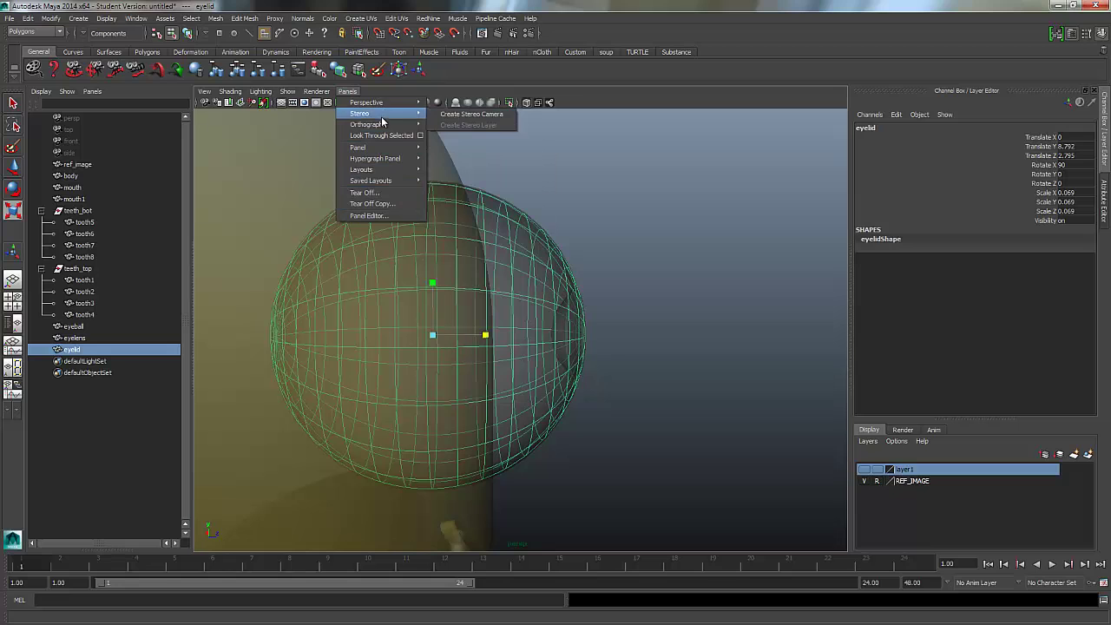
click(453, 139)
alt+middle_drag(408, 174, 431, 335)
right_drag(437, 332, 354, 308)
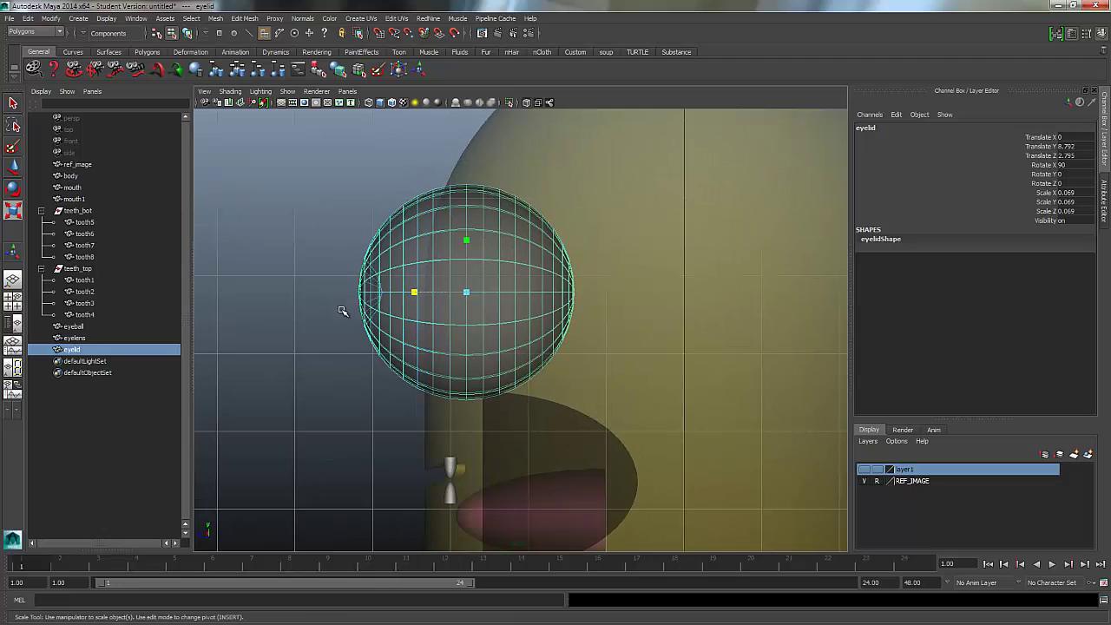
double_click(13, 103)
click(130, 137)
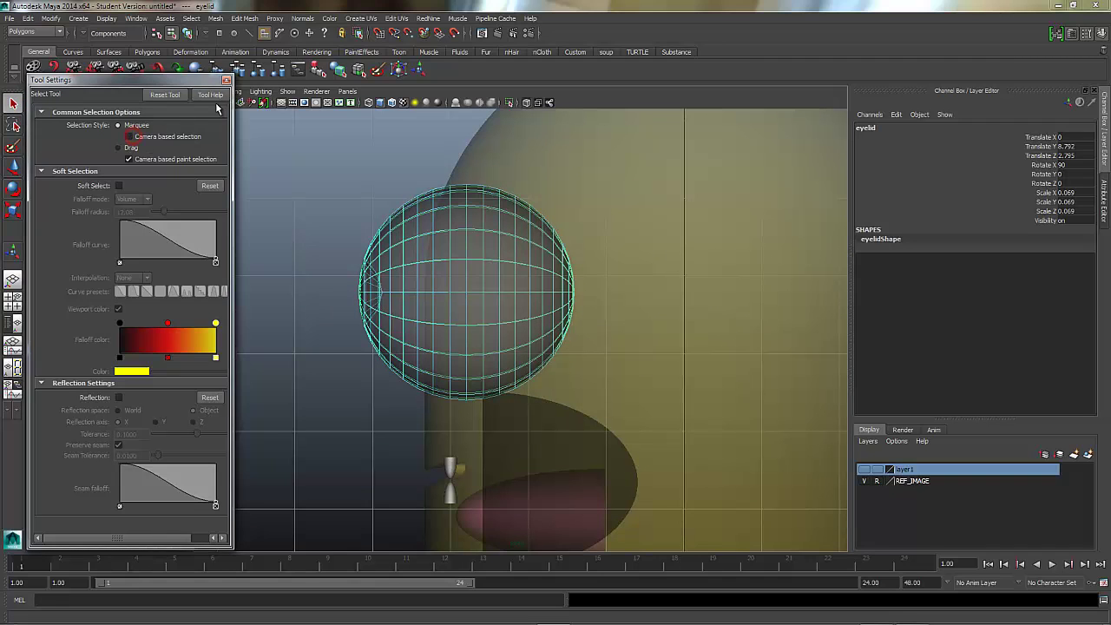
click(226, 80)
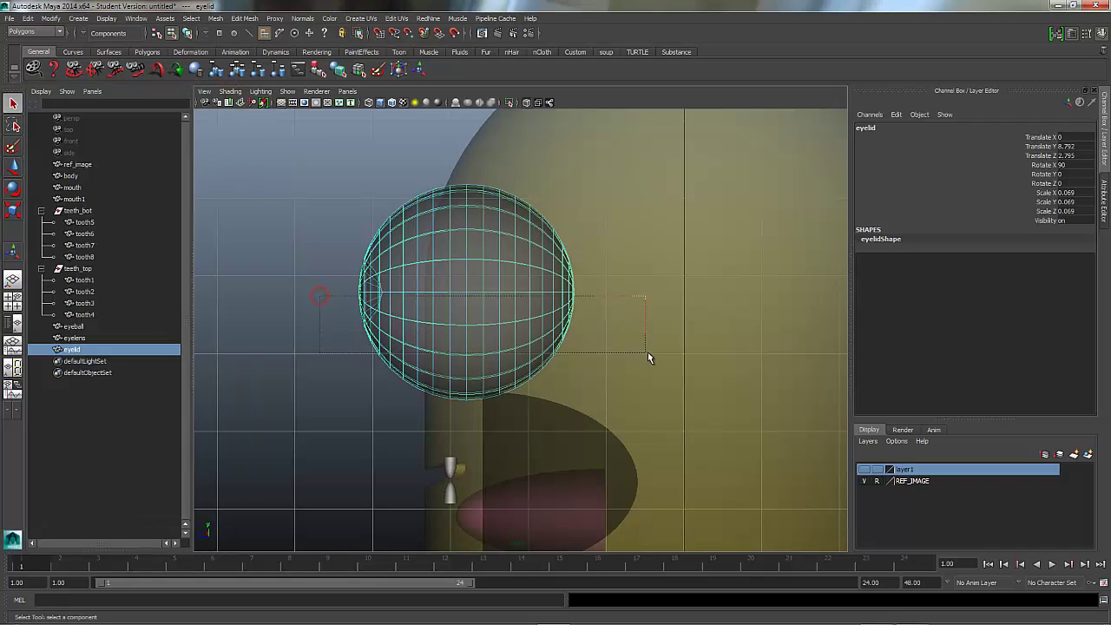
Try to cut the eyelid in half by deleting the eye sphere faces below the horizontal midline.
drag(656, 411, 656, 412)
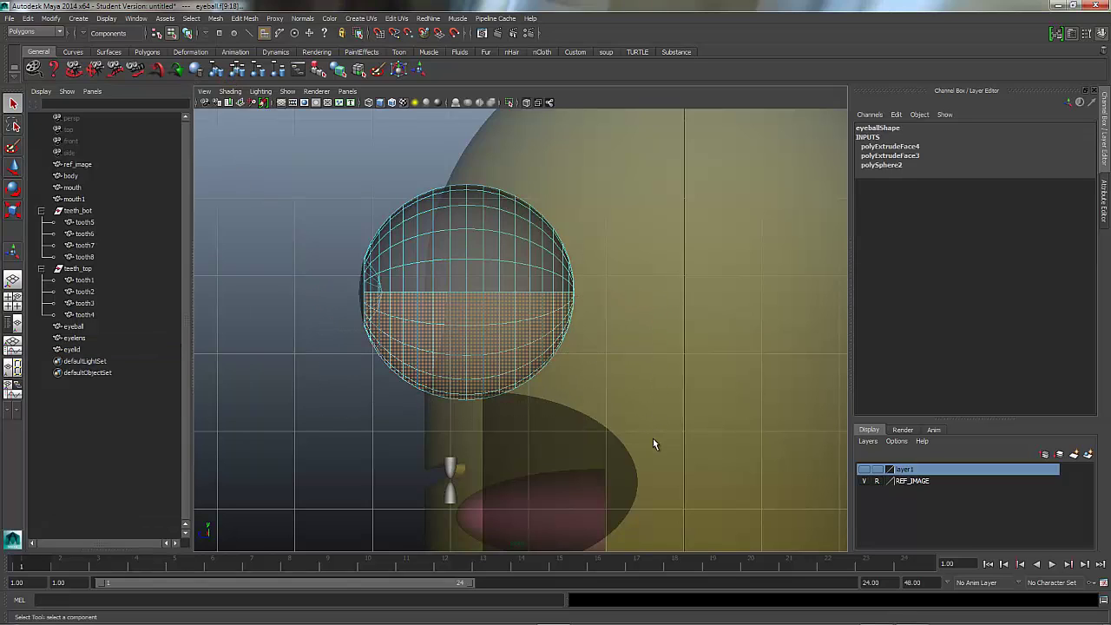
key(Delete)
click(120, 442)
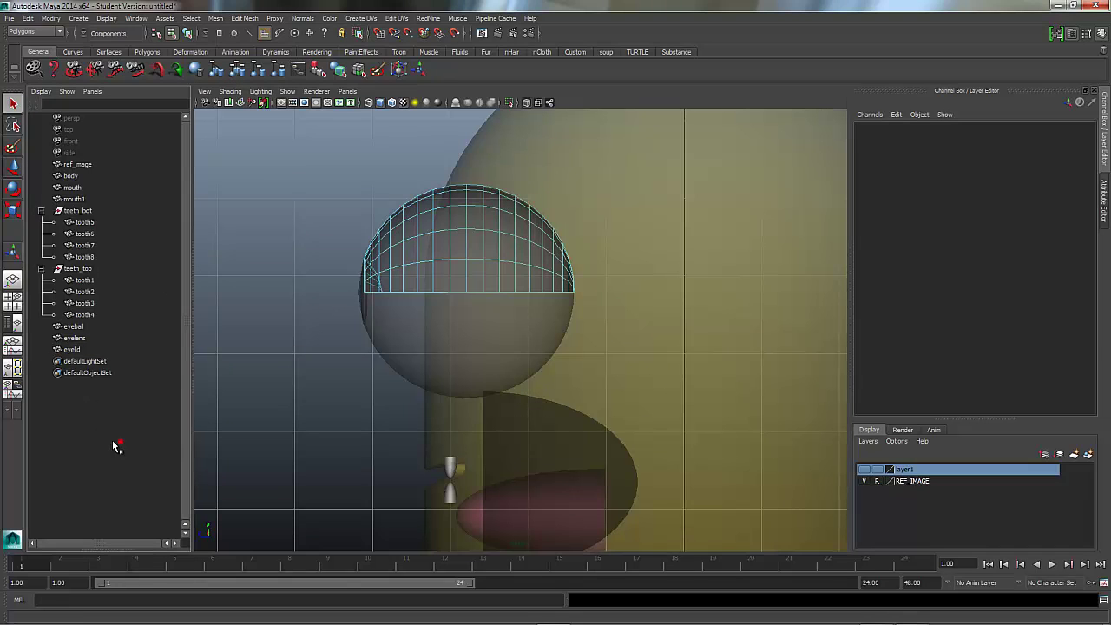
click(80, 349)
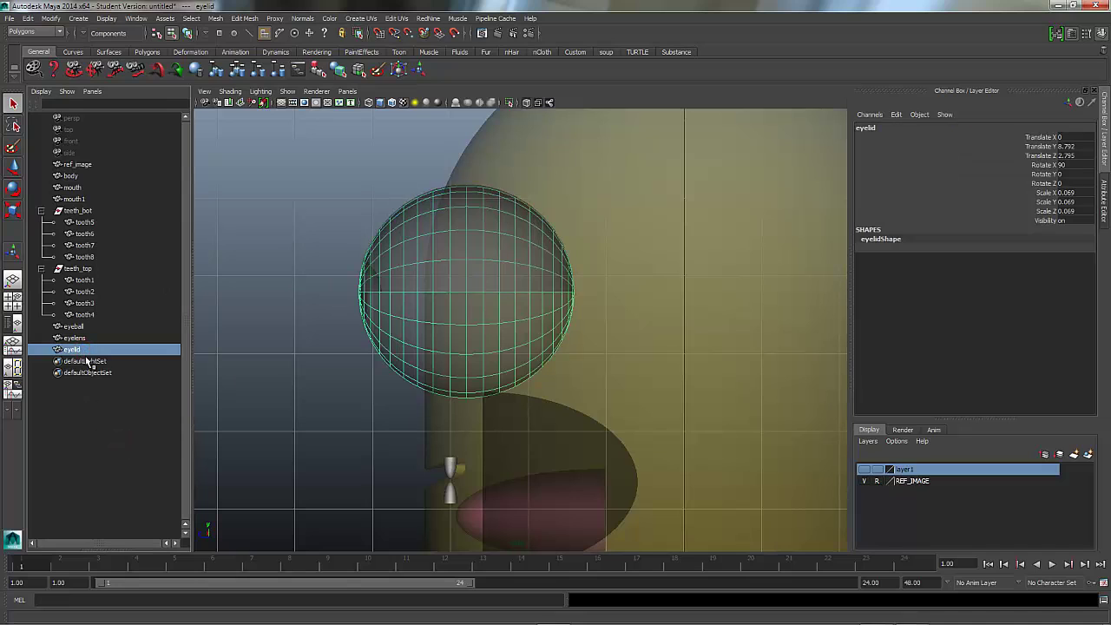
click(122, 460)
click(468, 266)
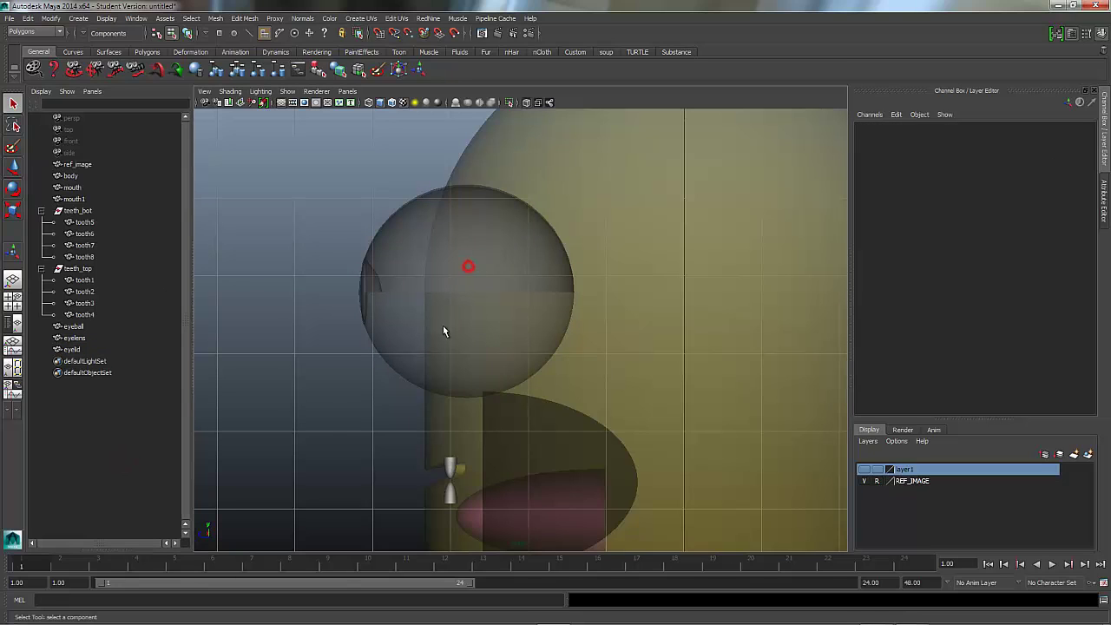
alt+click(327, 384)
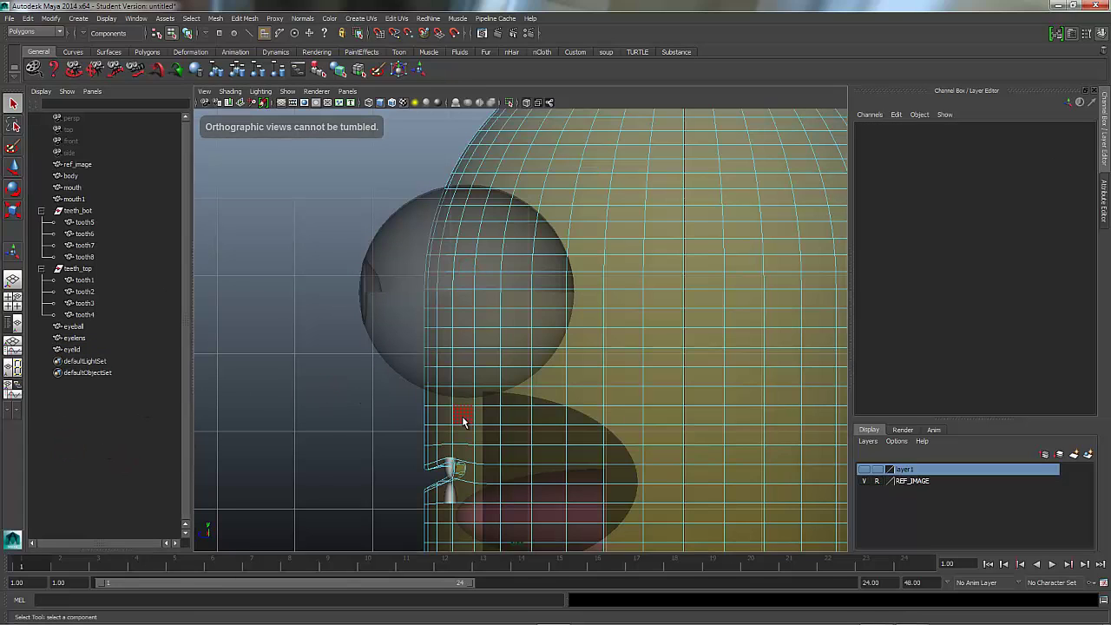
Undo the deletion of the eyeball's lower-half faces.
key(z)
key(z)
key(z)
key(z)
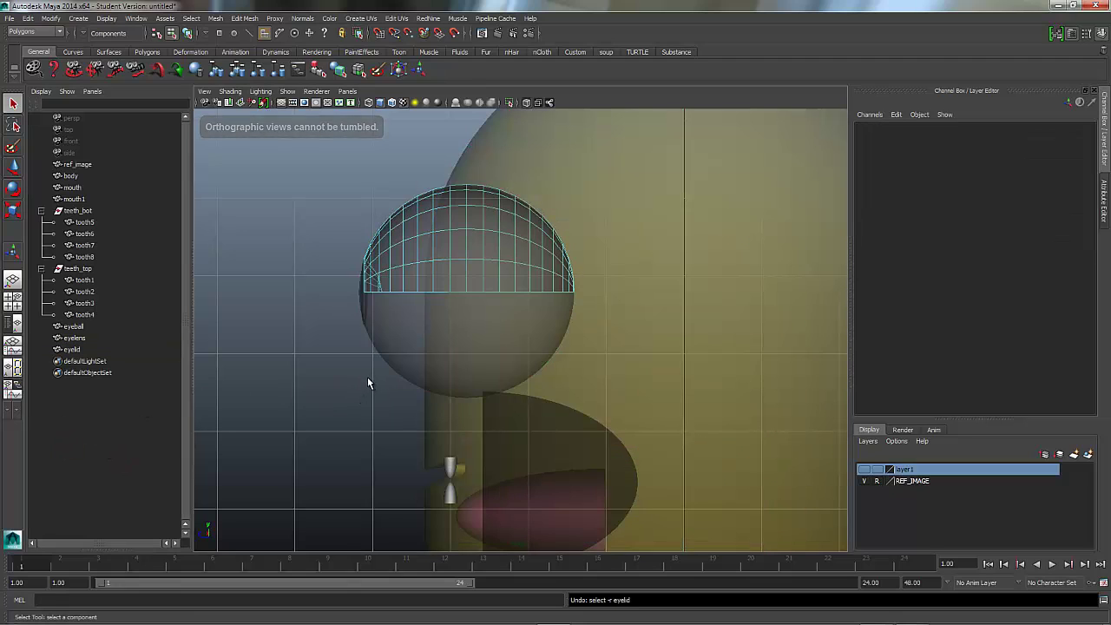
Select the eyelid and isolate it in the side view.
click(114, 417)
click(73, 339)
click(76, 351)
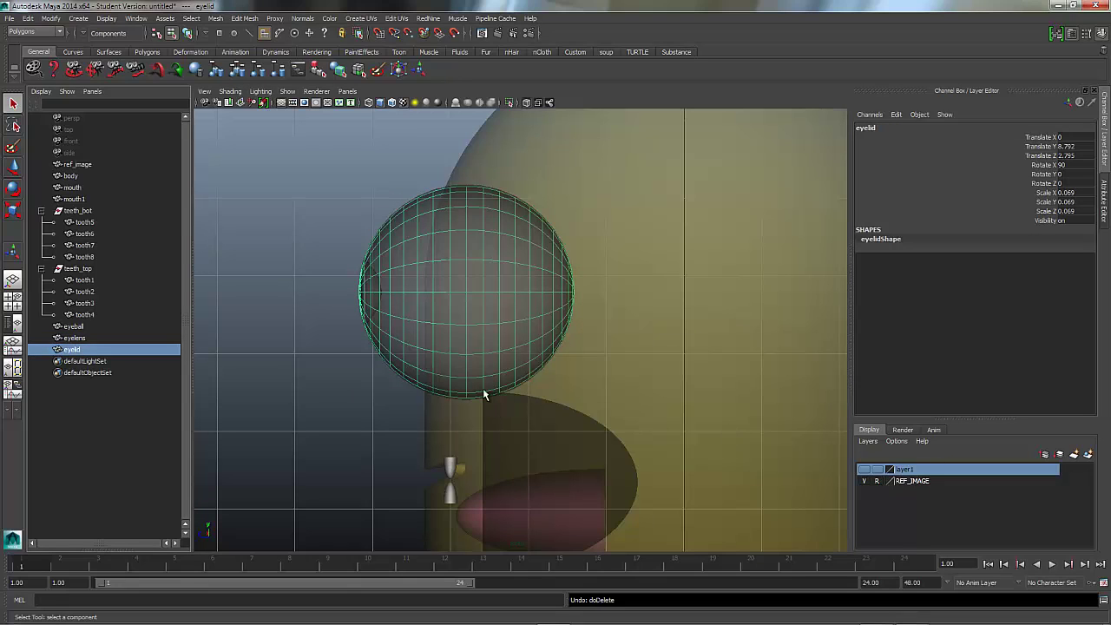
click(288, 91)
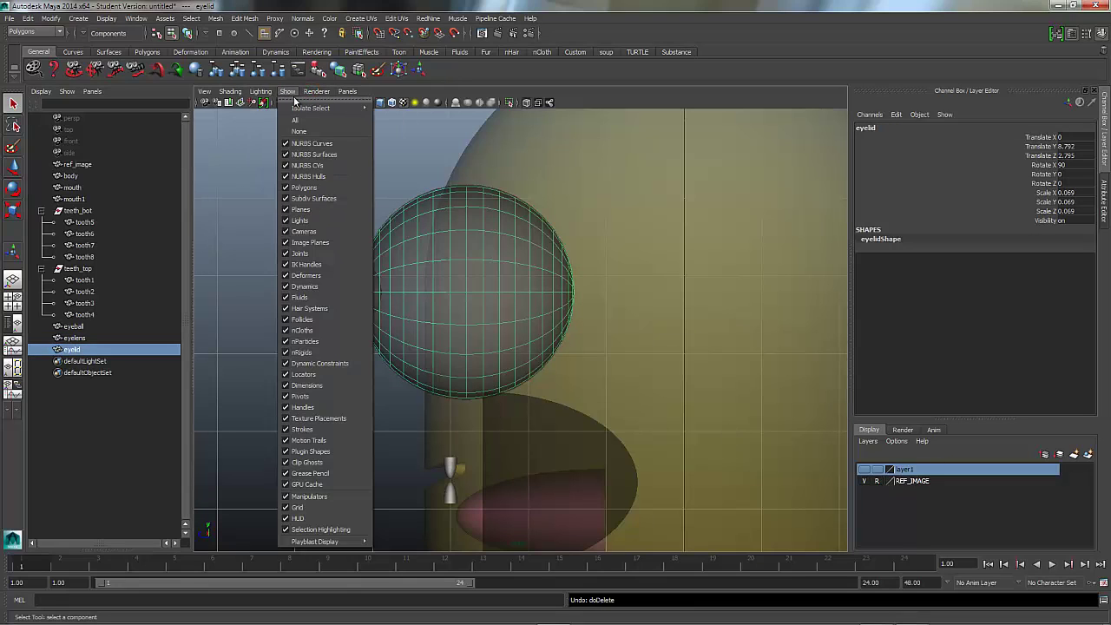
mouse_move(347, 107)
click(394, 113)
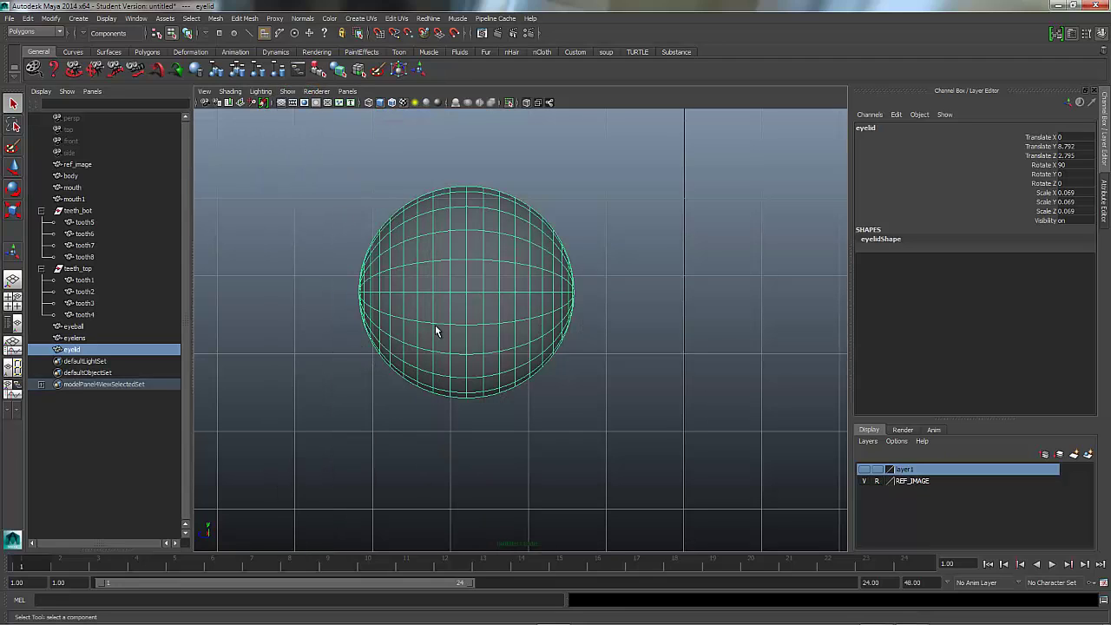
Delete all faces of the eyelid sphere below its horizontal midline.
right_drag(431, 331, 312, 303)
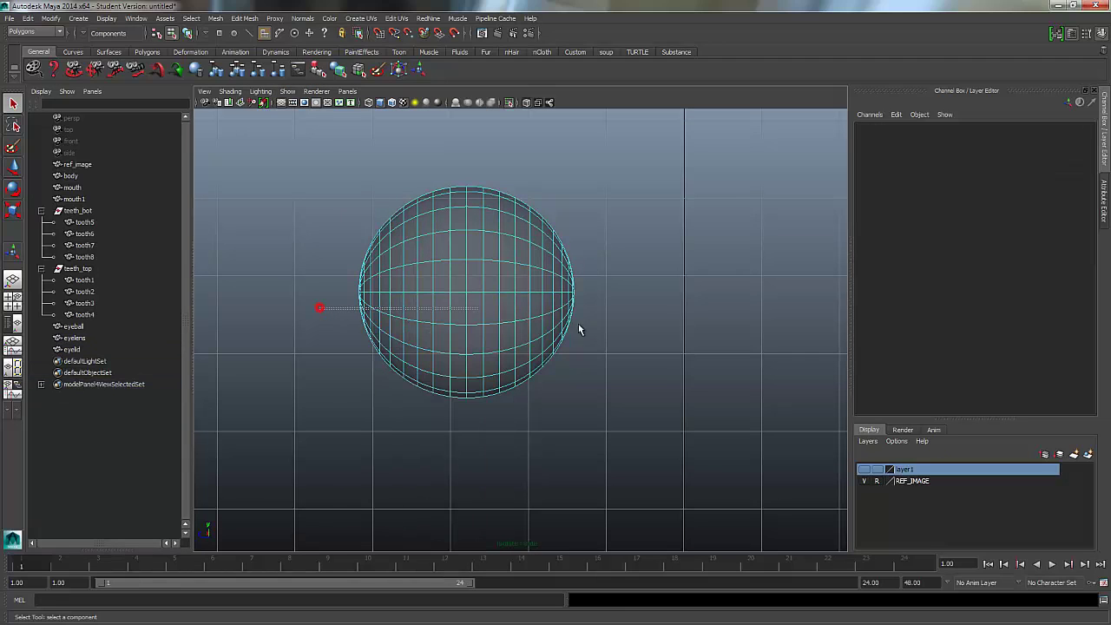
drag(649, 396, 314, 299)
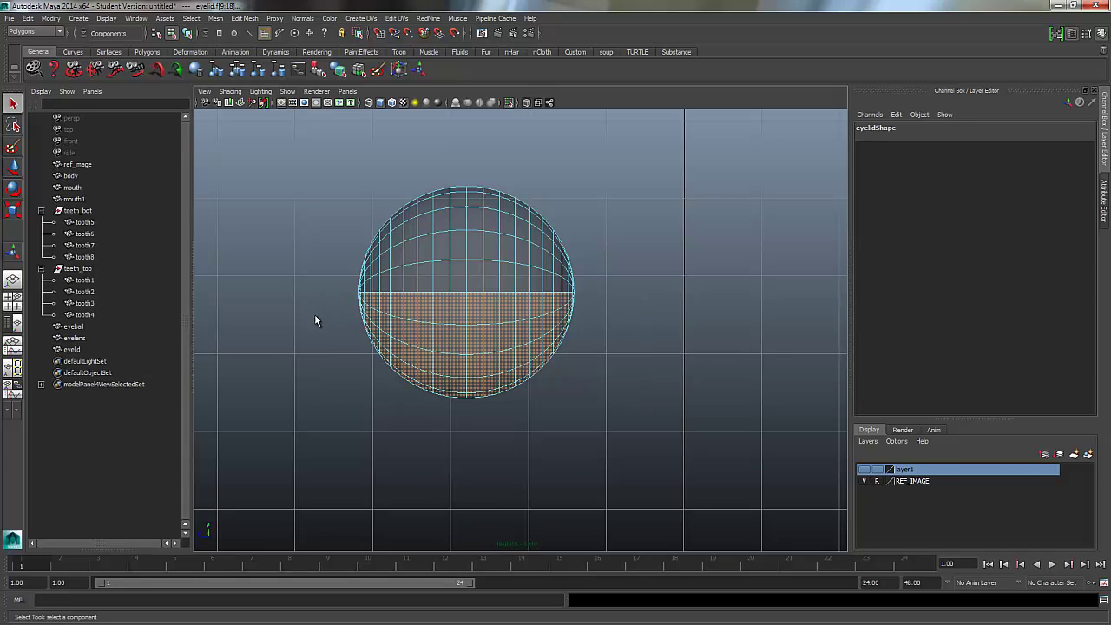
key(Delete)
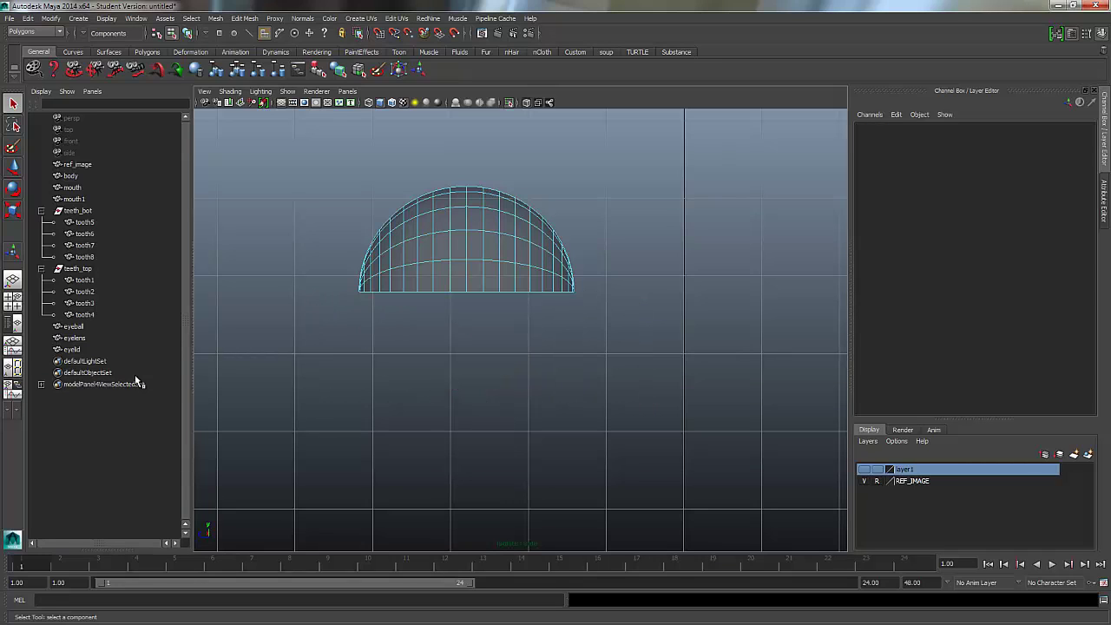
Duplicate the half-sphere eyelid in place.
click(84, 349)
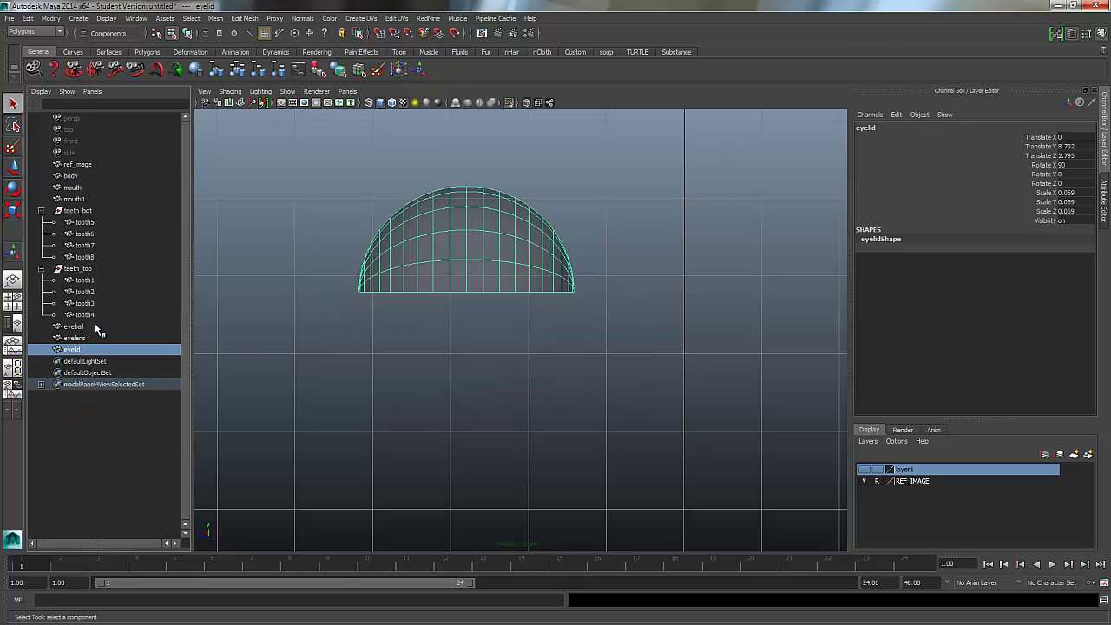
key(ctrl+d)
click(87, 460)
click(80, 362)
click(76, 351)
Rename the original eyelid as eyelid_top and its duplicate as eyelid_bot.
double_click(76, 350)
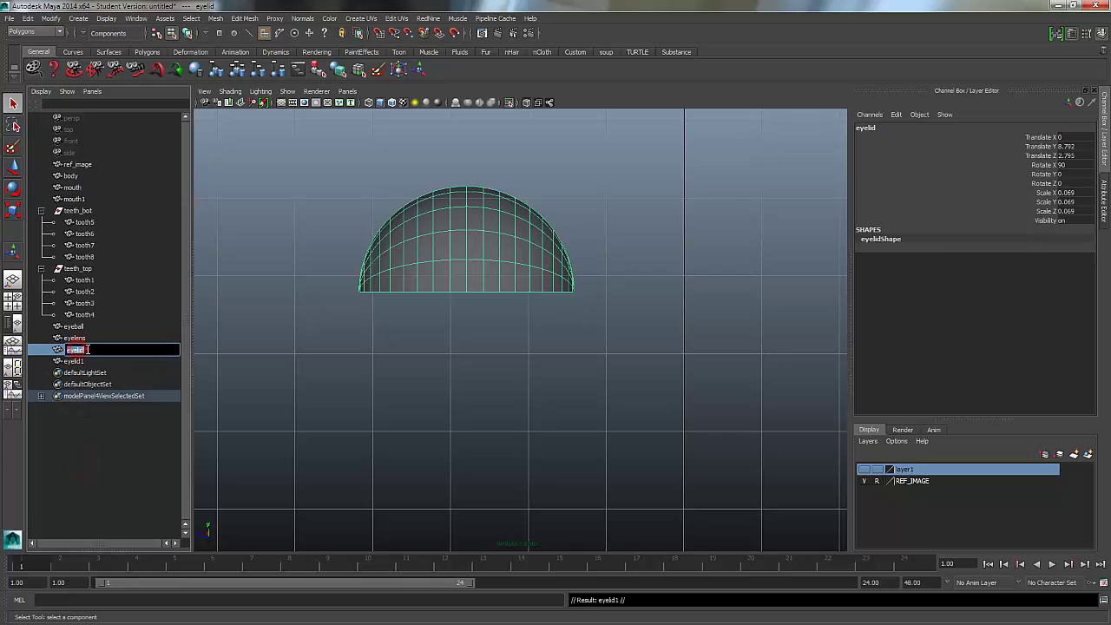
text(_tool)
double_click(78, 360)
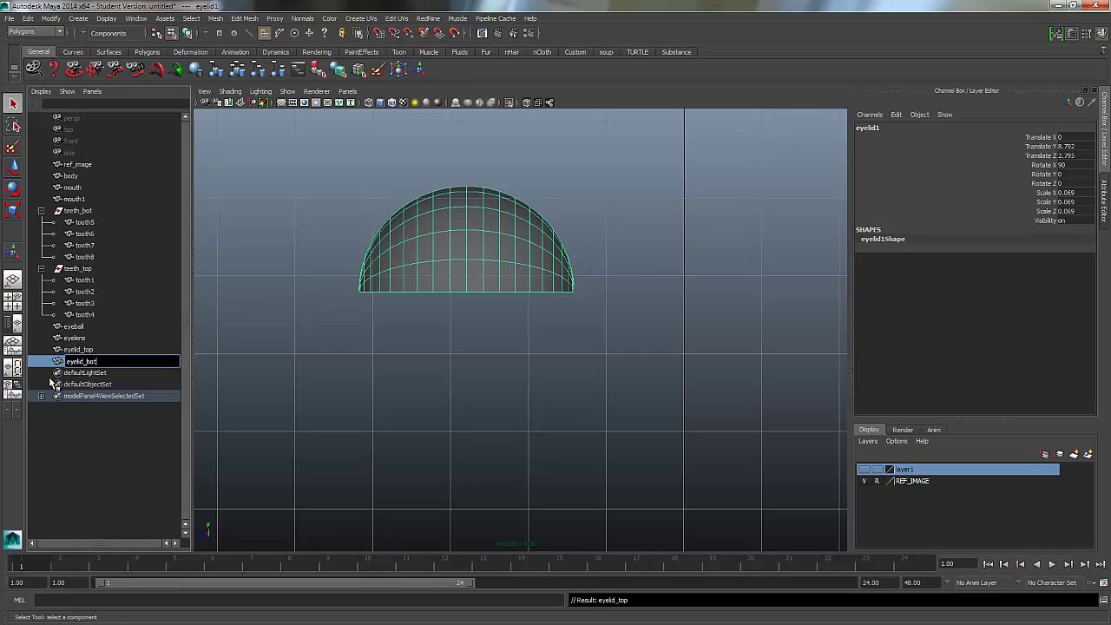
text(_bot)
key(Return)
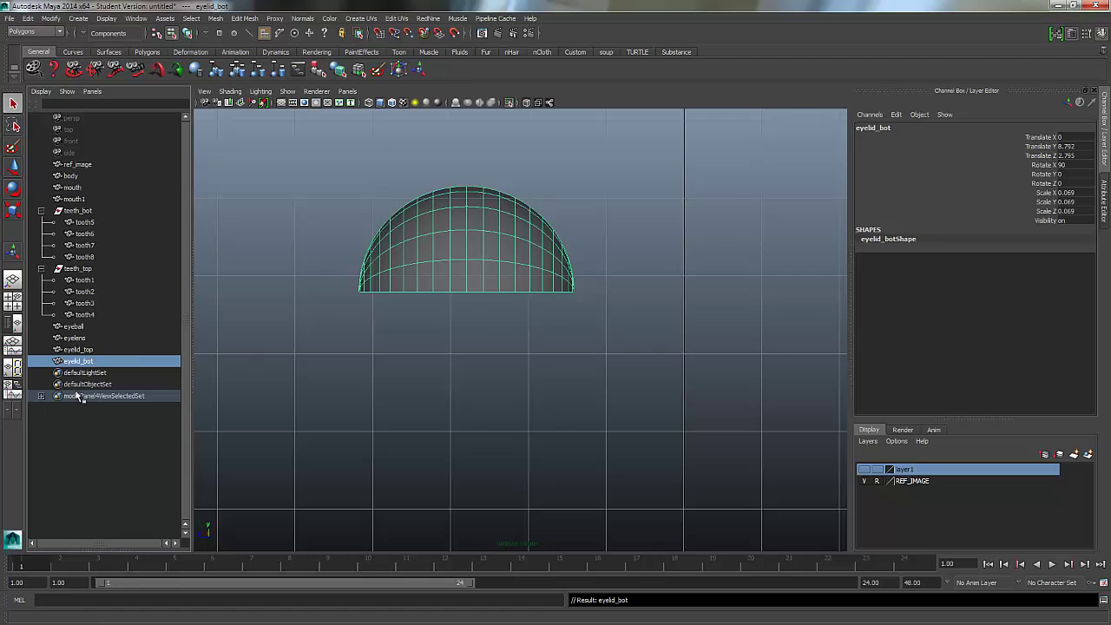
Flip eyelid_bot to form the lower half of the sphere by setting its Rotate X to -90.
click(62, 464)
click(91, 362)
click(1073, 165)
click(12, 188)
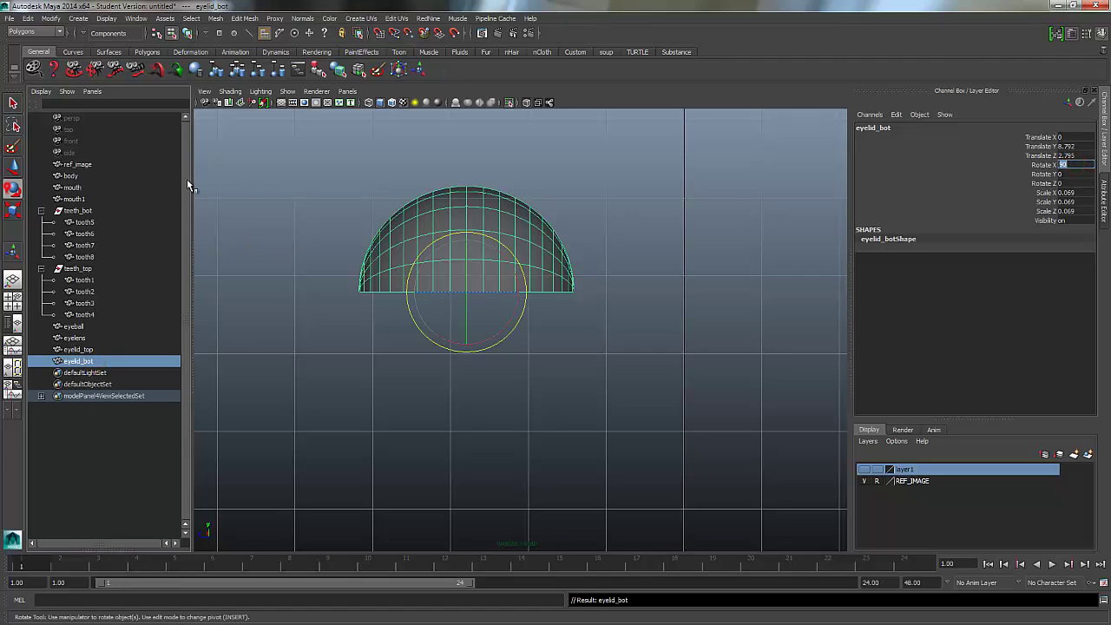
drag(496, 249, 340, 401)
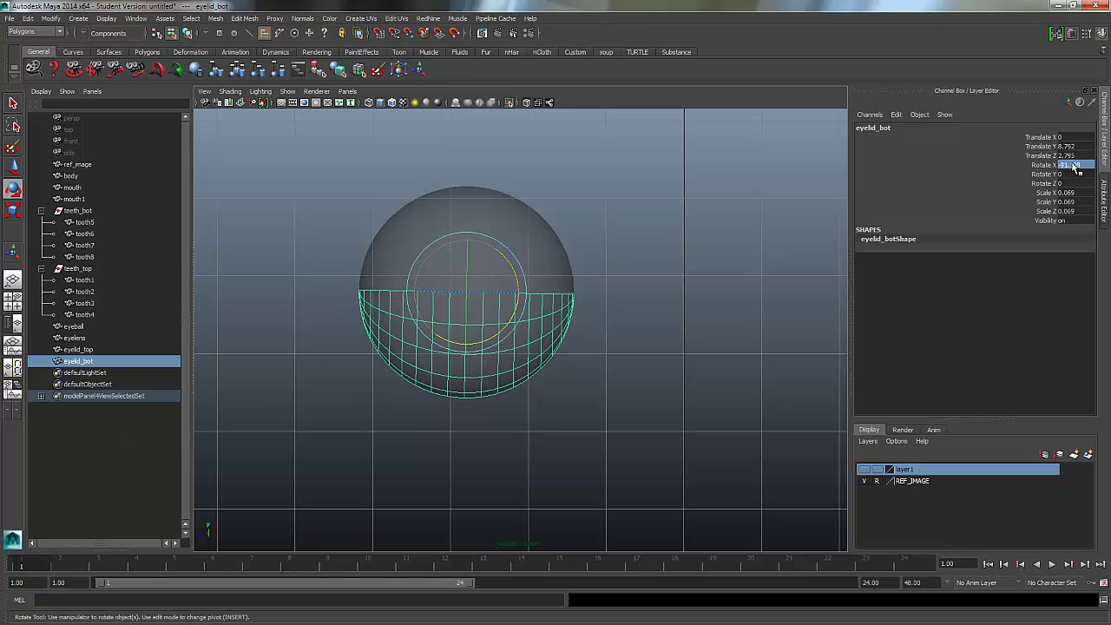
key(minus)
key(1)
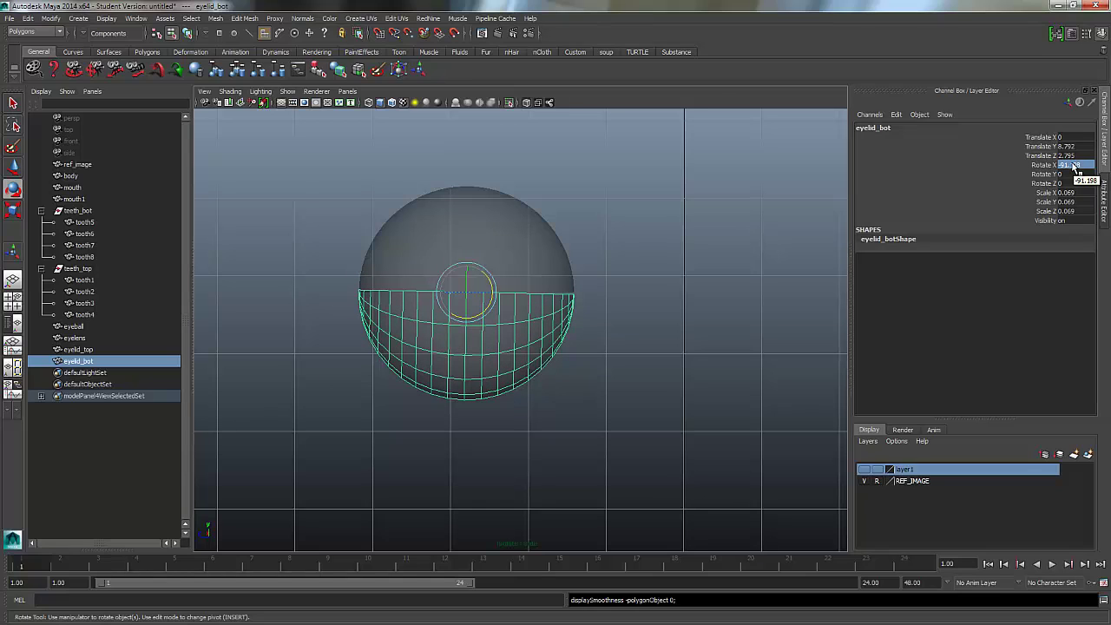
click(1069, 166)
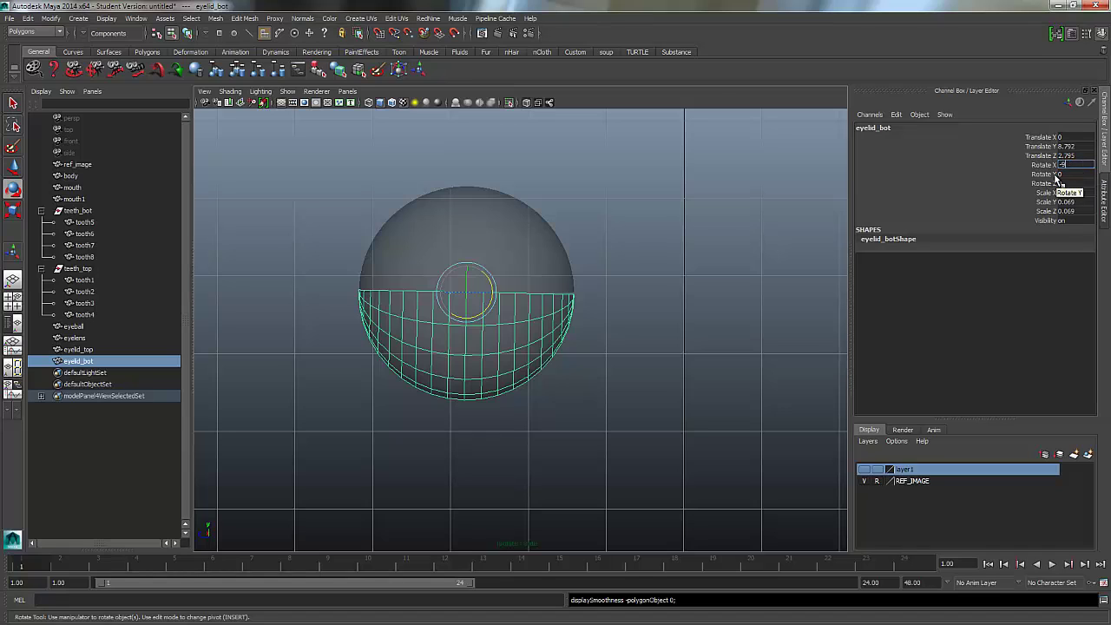
text(-90)
key(Return)
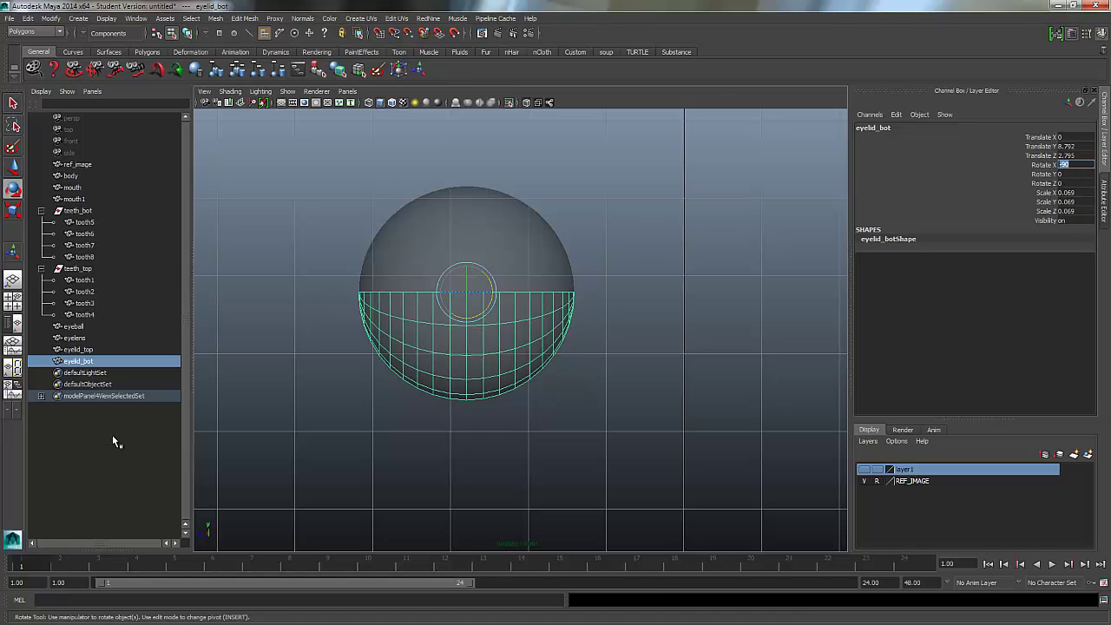
click(137, 444)
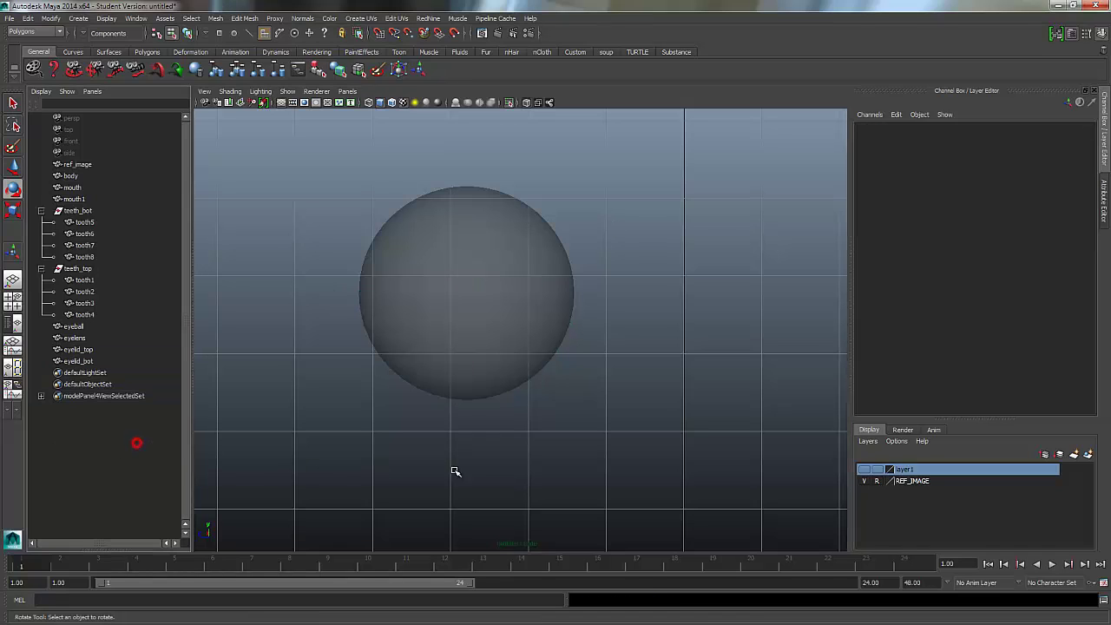
Turn off the isolated display to show the whole model and switch to the perspective view.
click(287, 91)
mouse_move(310, 109)
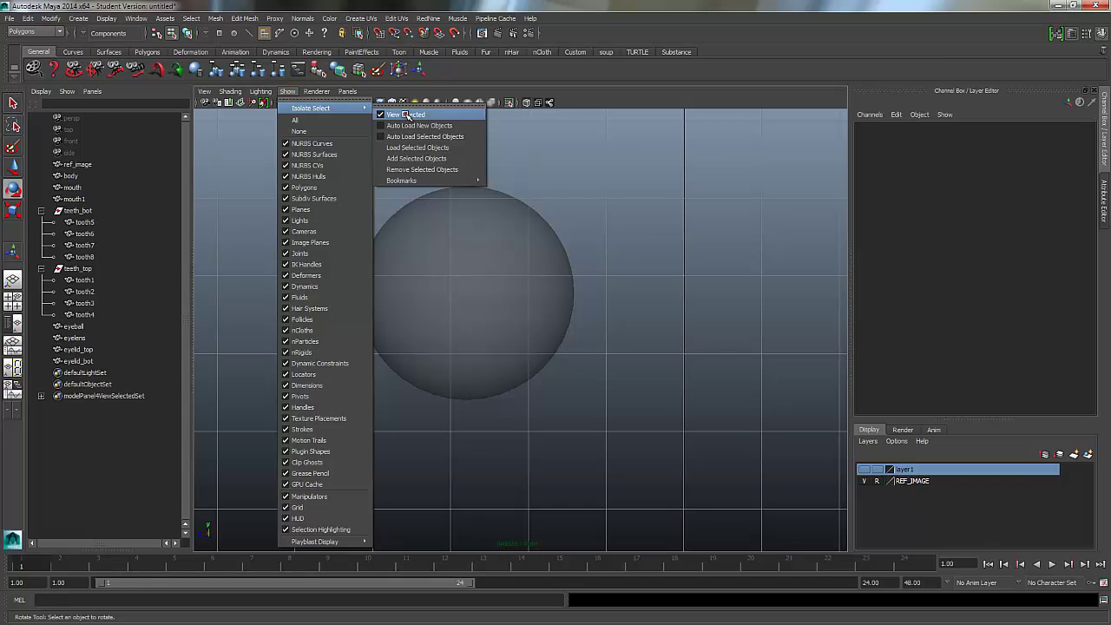
click(407, 114)
alt+drag(459, 377, 362, 290)
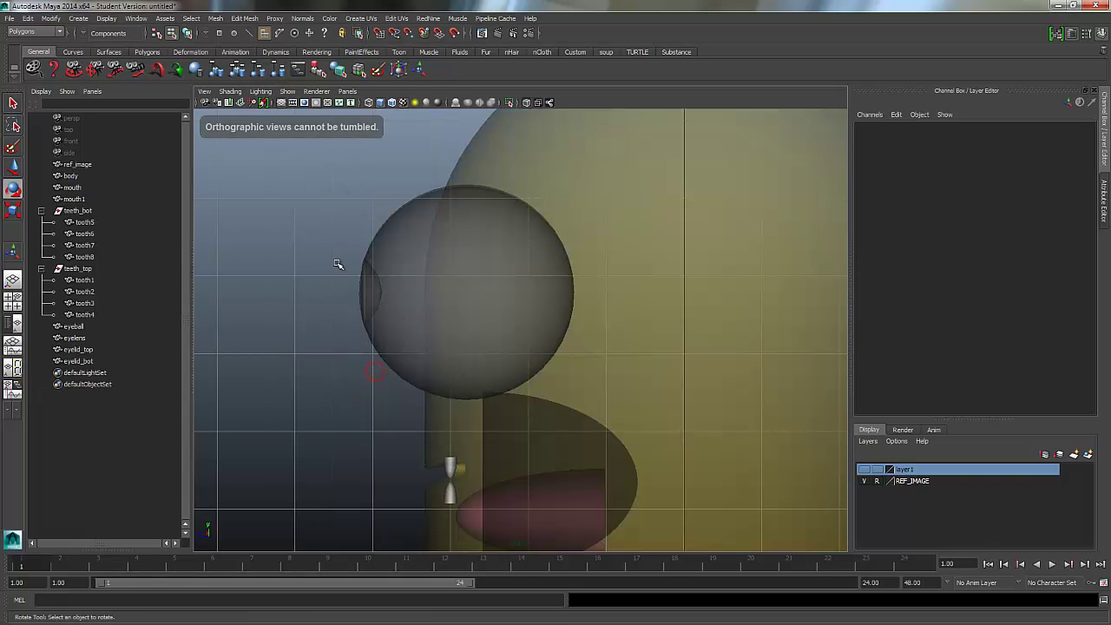
click(347, 91)
mouse_move(416, 101)
click(461, 104)
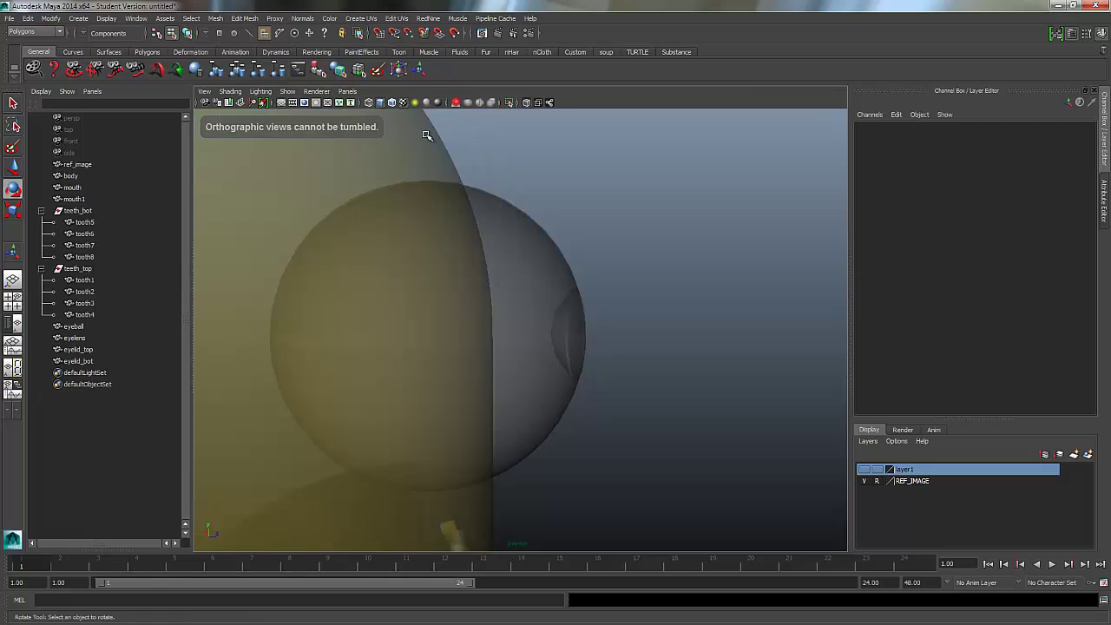
alt+drag(394, 286, 377, 367)
Rotate the eyelids open, eyelid_top to about 58 degrees and eyelid_bot to about -53 degrees in X.
key(e)
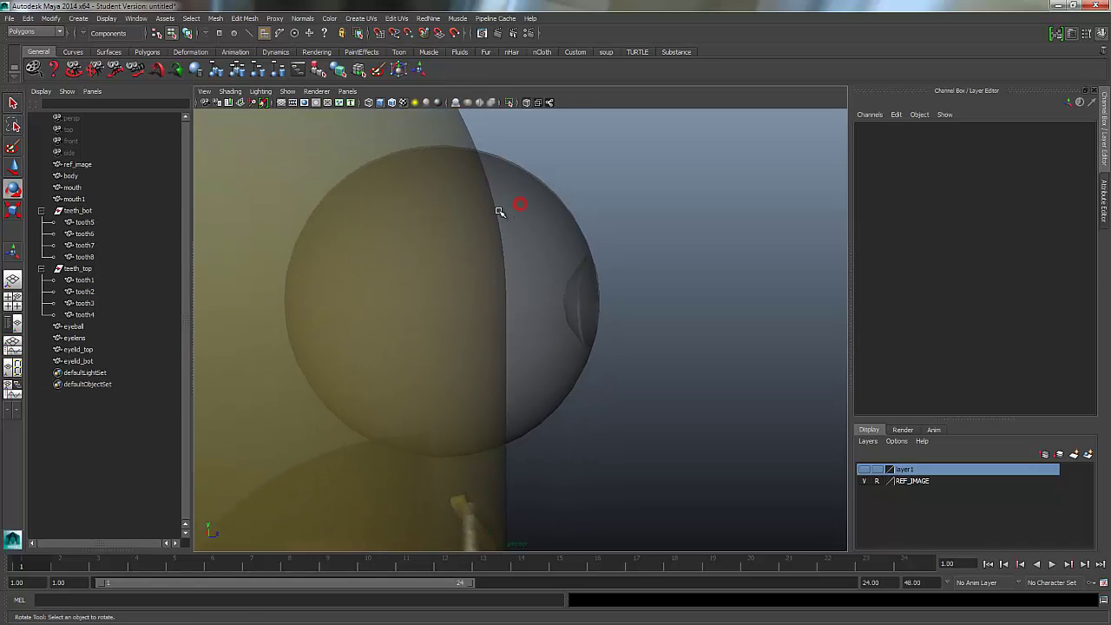
click(506, 211)
click(78, 349)
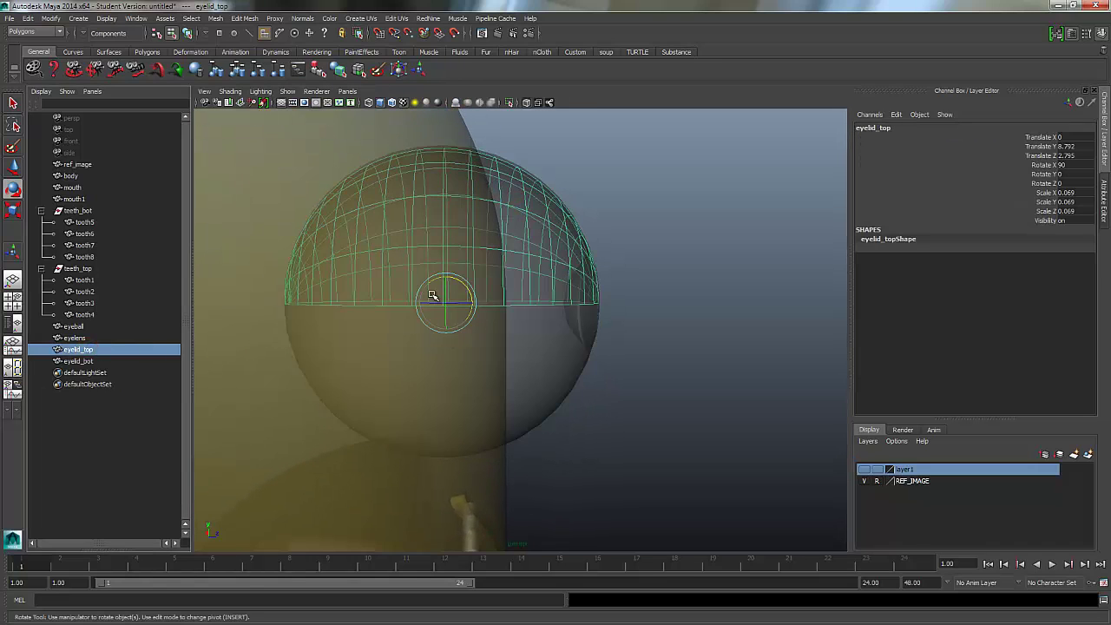
drag(432, 284, 449, 311)
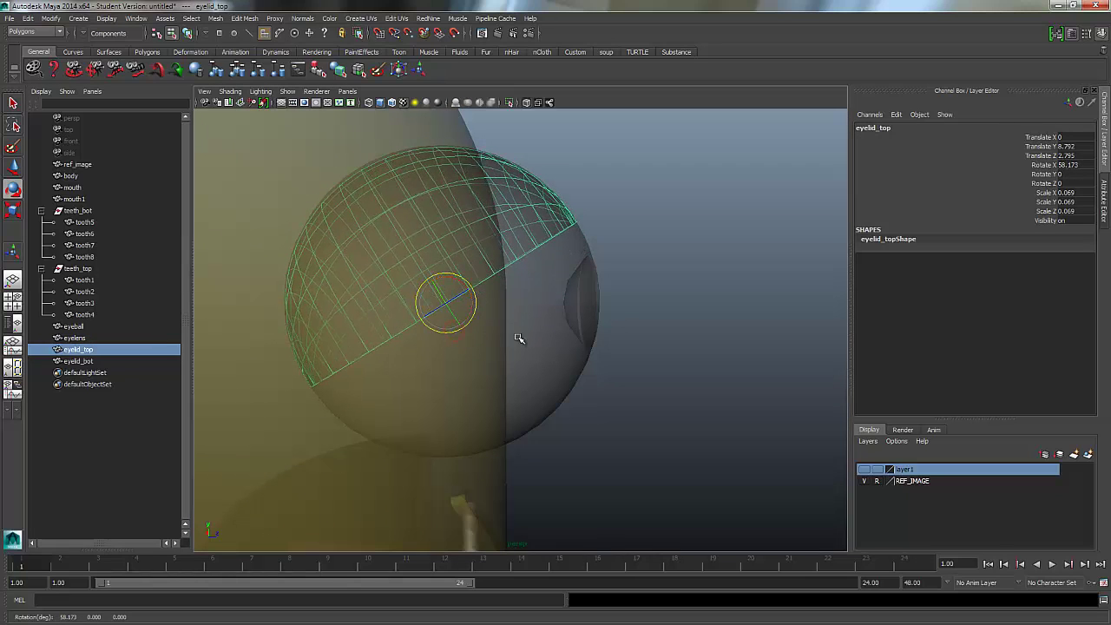
click(119, 361)
drag(466, 327, 441, 334)
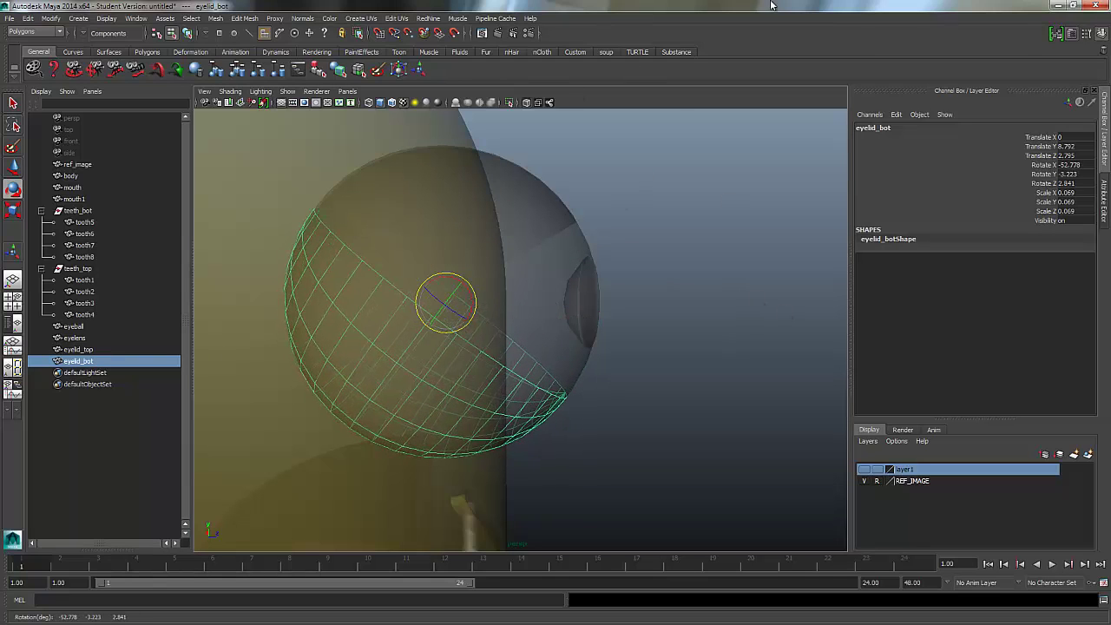
Open the Hypershade and rename the yellow lambert6 material as body_Mat.
click(162, 18)
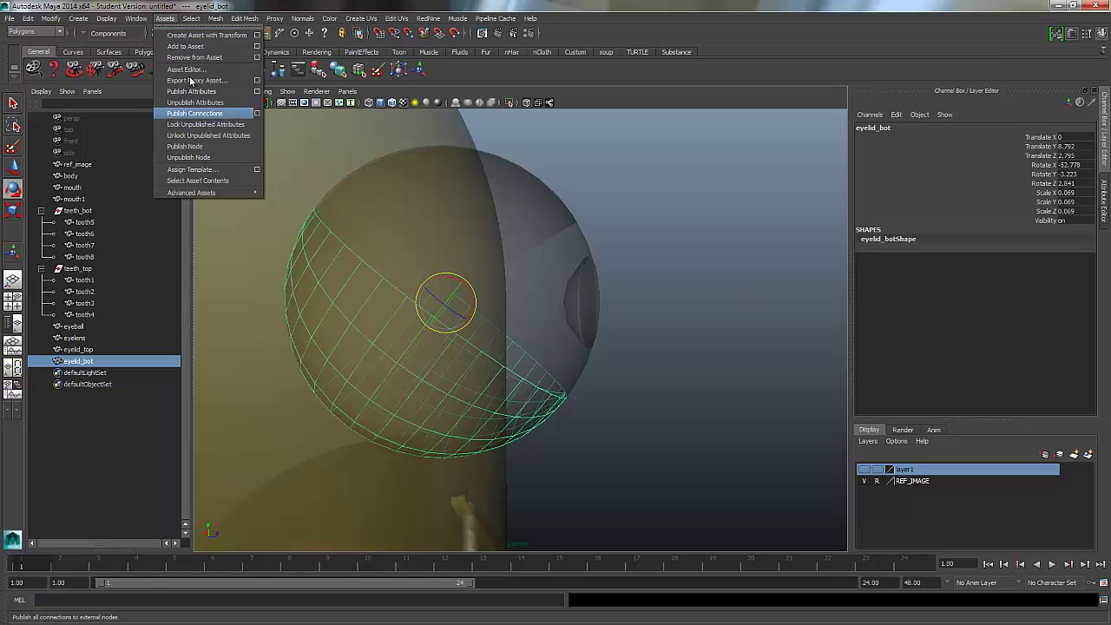
click(135, 18)
mouse_move(150, 59)
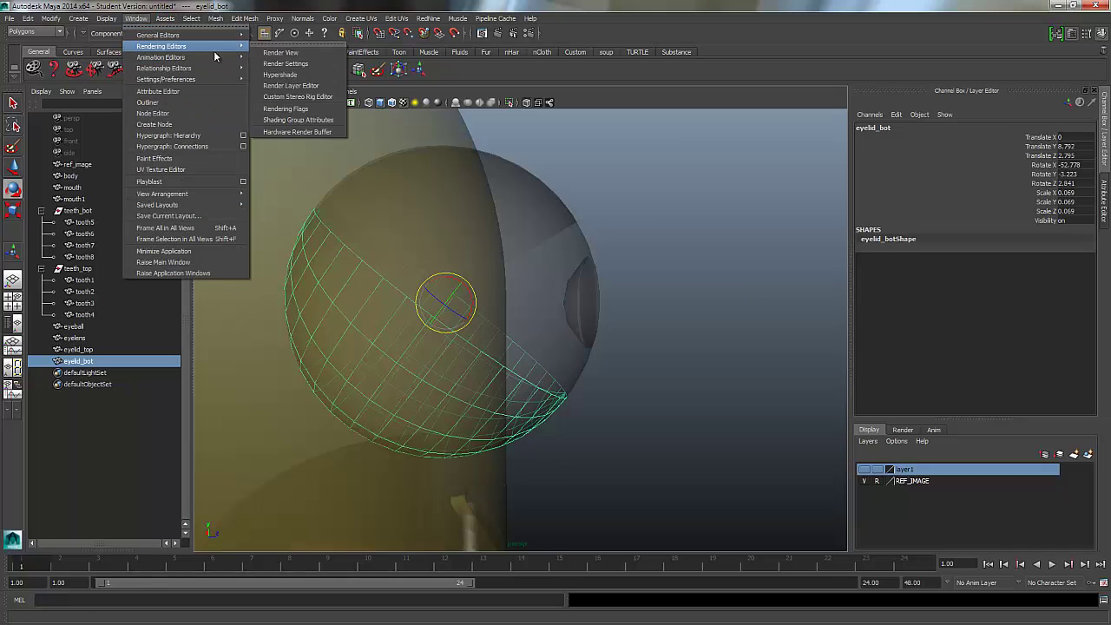
click(277, 75)
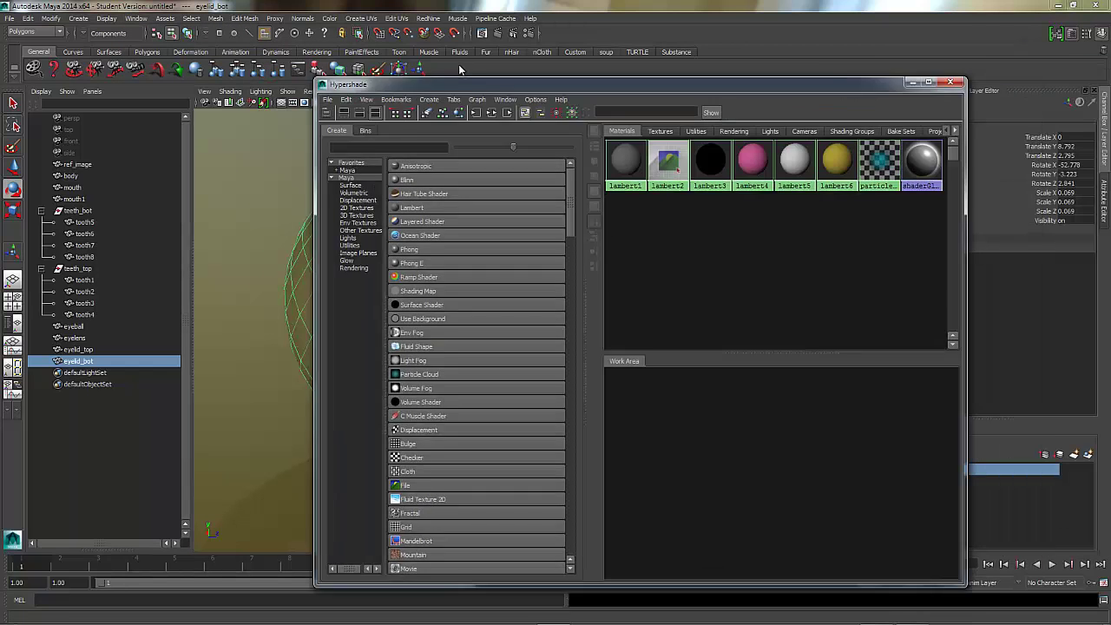
drag(461, 77, 362, 46)
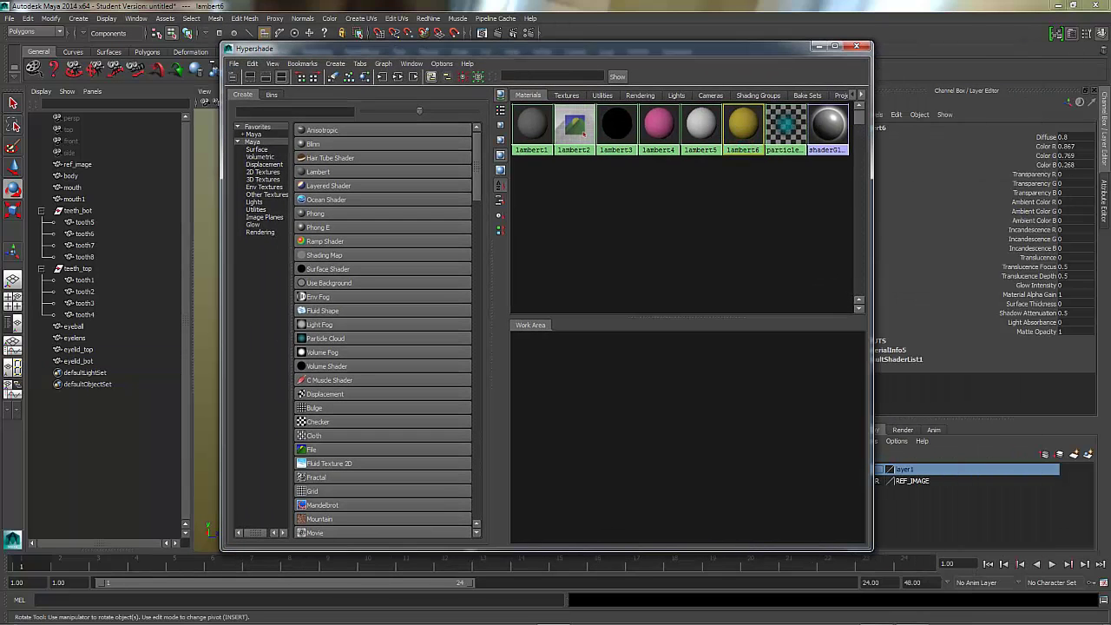
click(1105, 192)
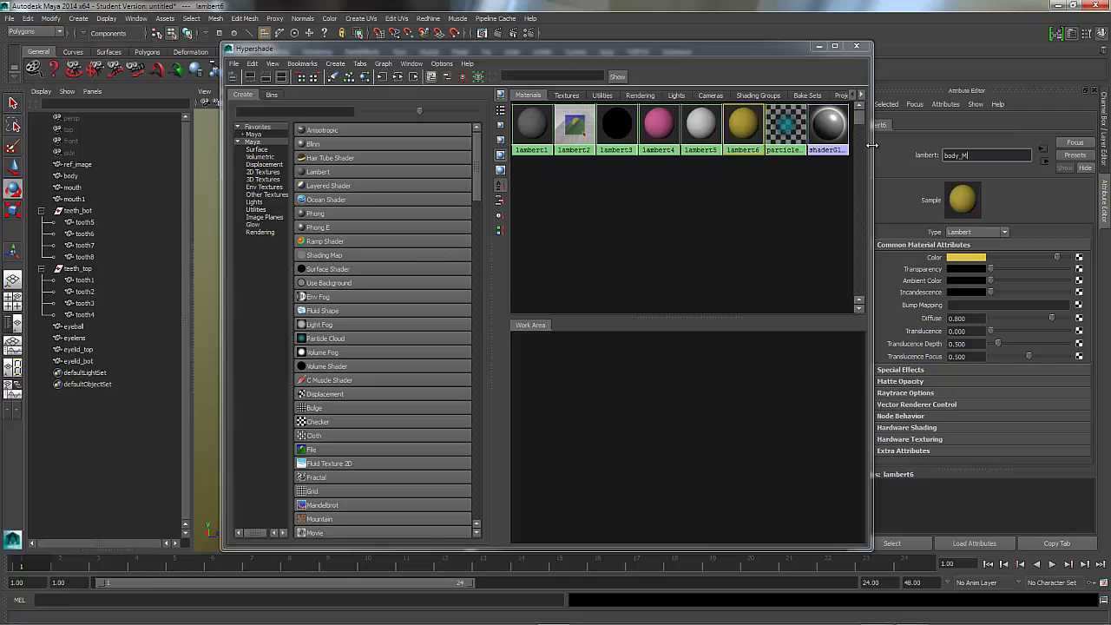
key(Return)
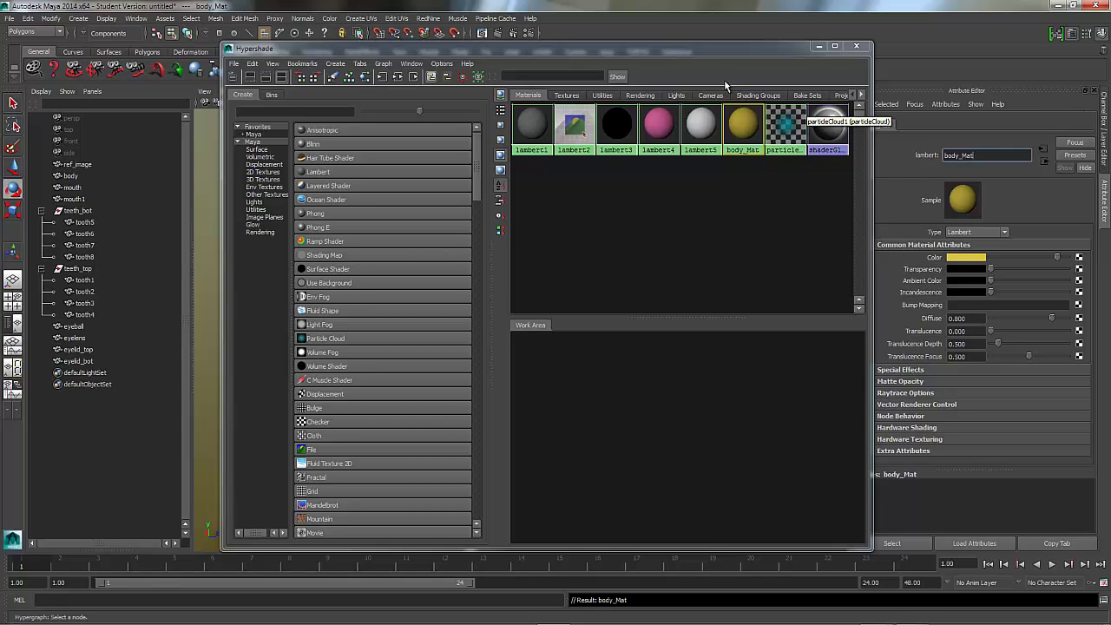
Assign body_Mat to eyelid_top and eyelid_bot, then close the Hypershade.
drag(697, 50, 799, 353)
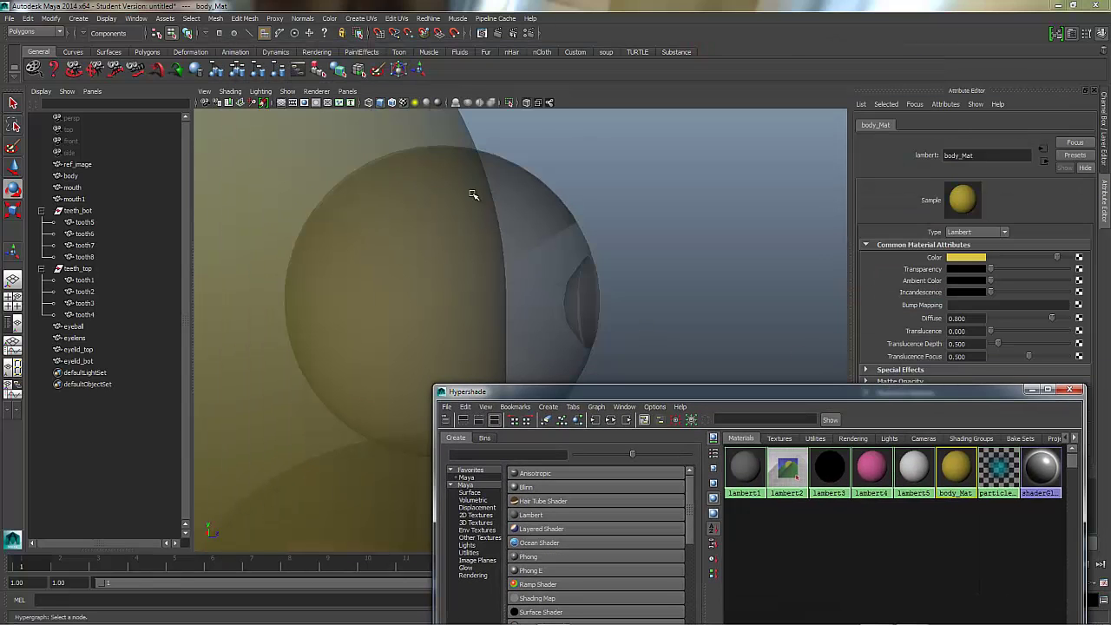
click(78, 349)
right_drag(530, 206, 610, 441)
click(85, 362)
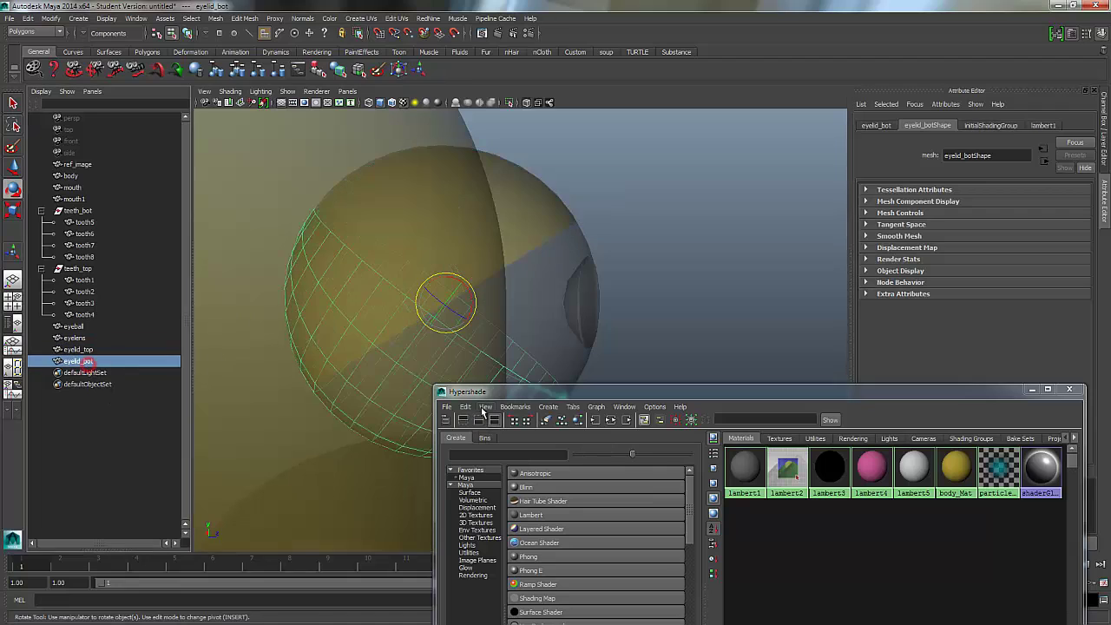
right_drag(432, 357, 515, 556)
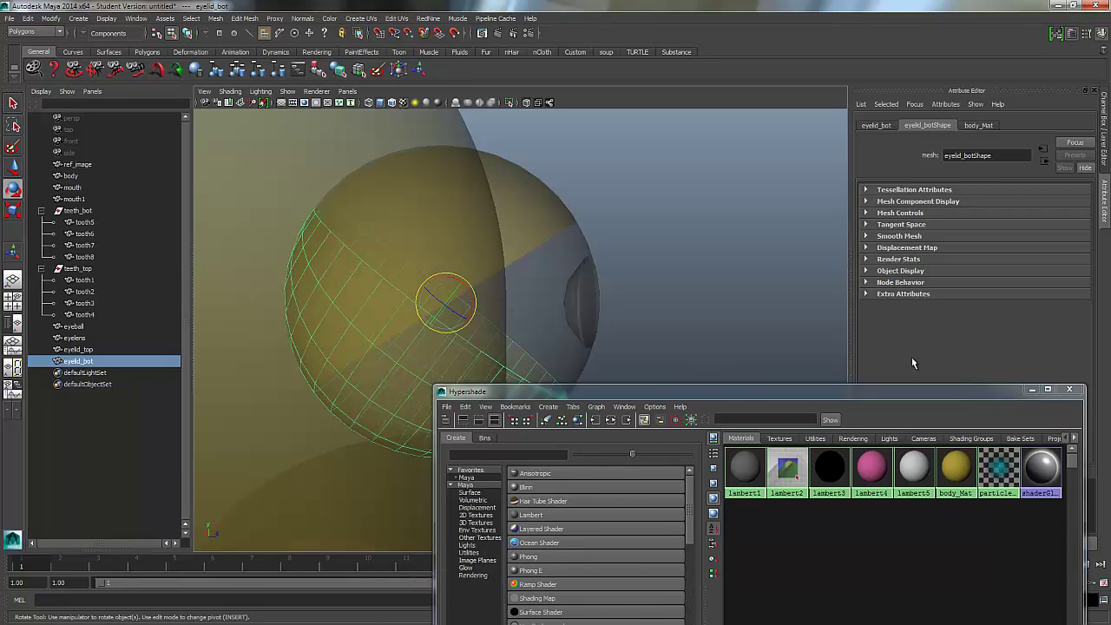
click(1069, 388)
click(667, 271)
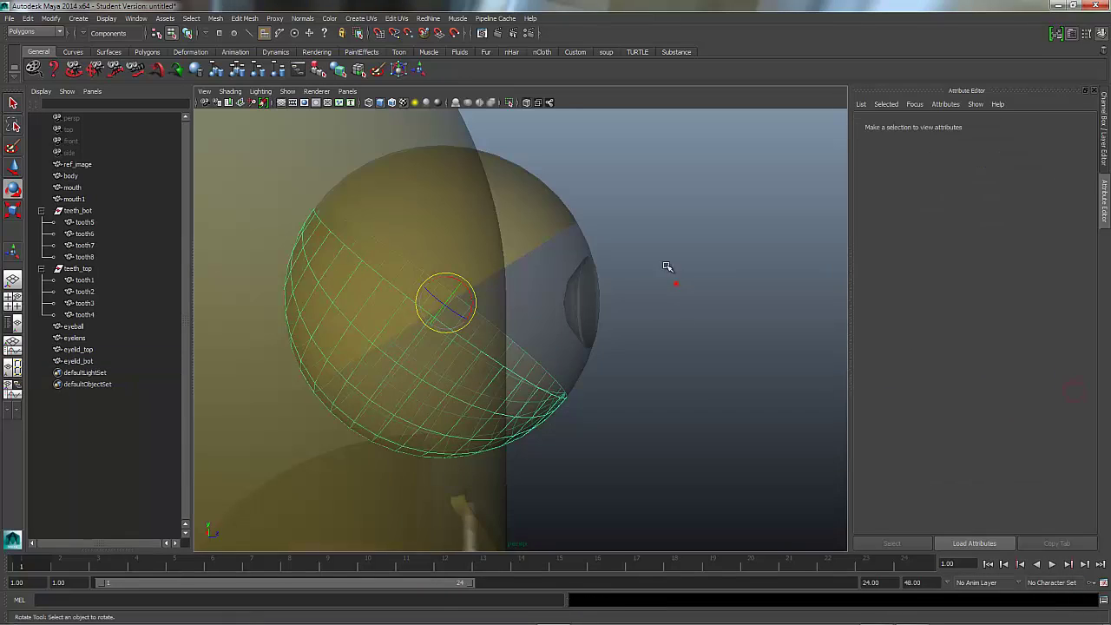
Turn off X-Ray shading in the perspective view so the model displays as opaque.
click(231, 92)
click(249, 208)
alt+right_drag(669, 305, 324, 298)
alt+middle_drag(324, 297, 456, 272)
alt+drag(455, 271, 764, 295)
alt+right_drag(763, 295, 478, 243)
Scale eyelid_top and eyelid_bot up together to about 0.071 so they cover the eyeball surface.
click(78, 348)
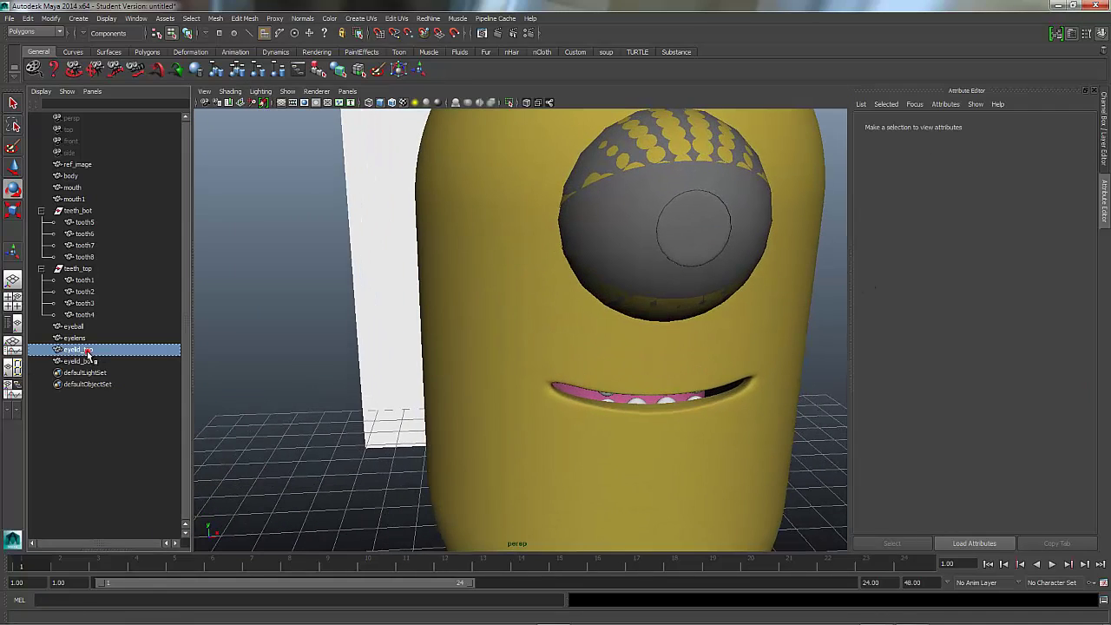
shift+click(78, 361)
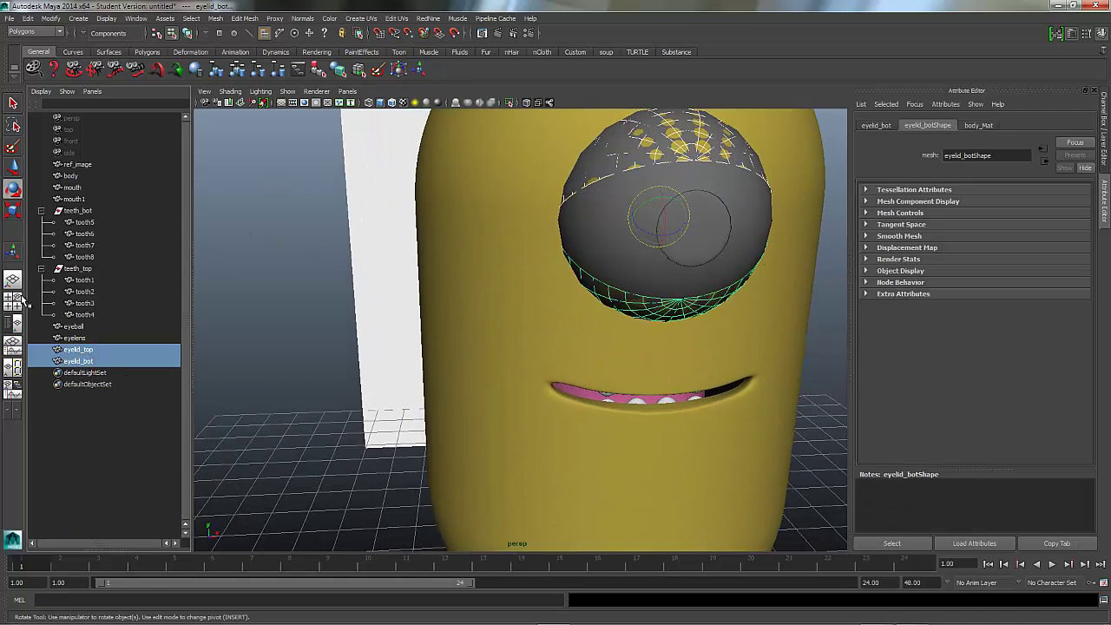
click(121, 435)
drag(80, 349, 99, 357)
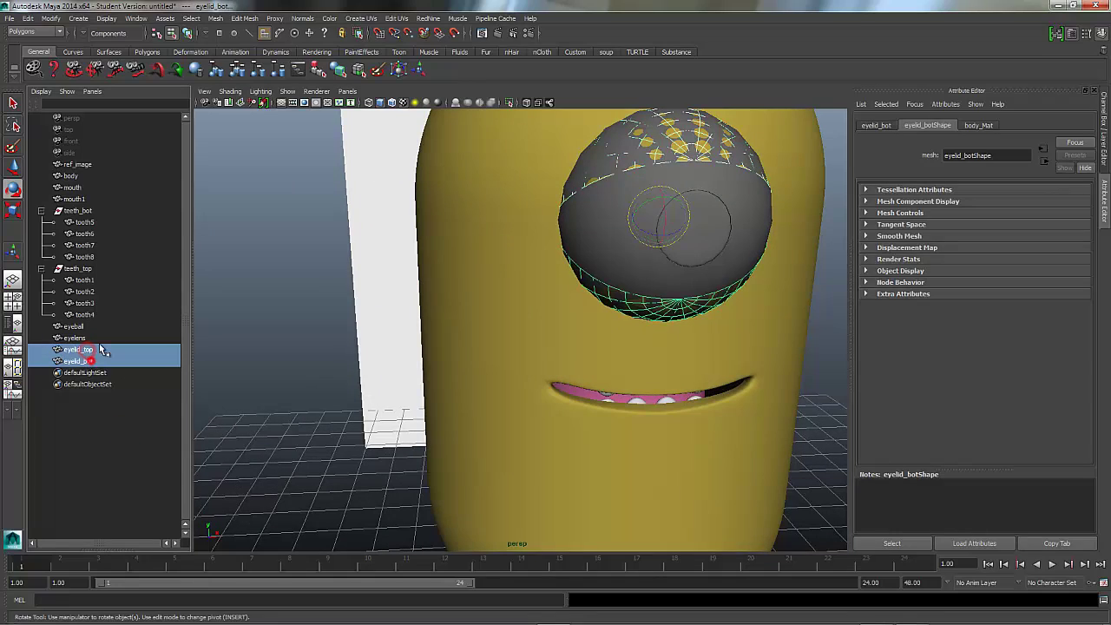
click(12, 212)
drag(657, 216, 665, 216)
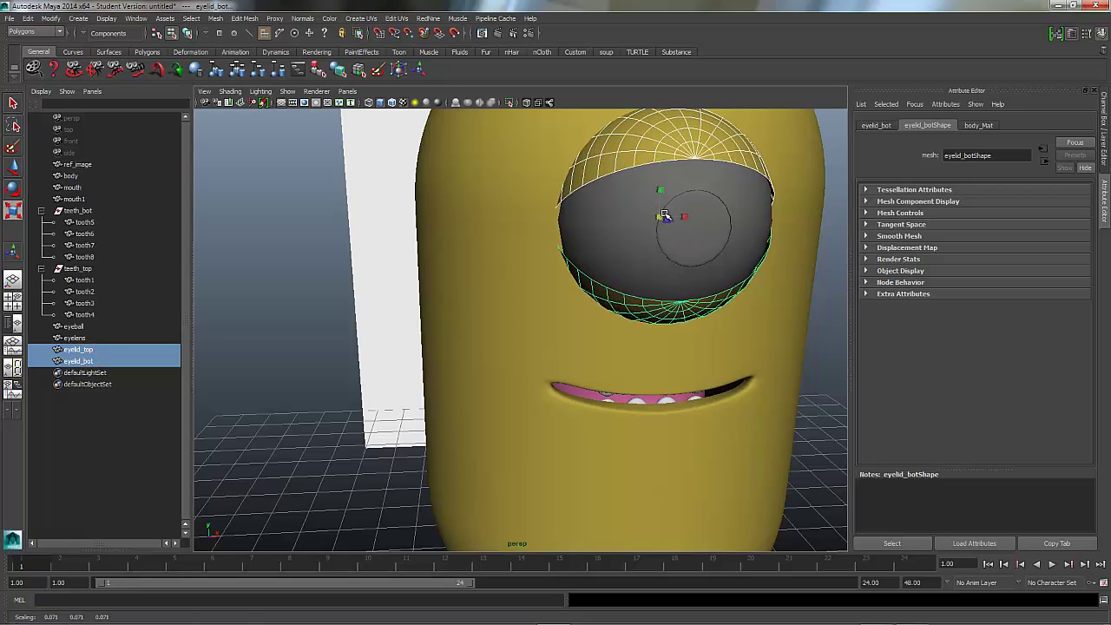
Assign a new Lambert material to the selected eyelids and eyeball faces and set its color to white.
alt+drag(620, 258, 738, 230)
scroll(540, 229, up, 3)
alt+drag(540, 229, 524, 385)
right_drag(330, 218, 352, 272)
right_drag(351, 216, 359, 431)
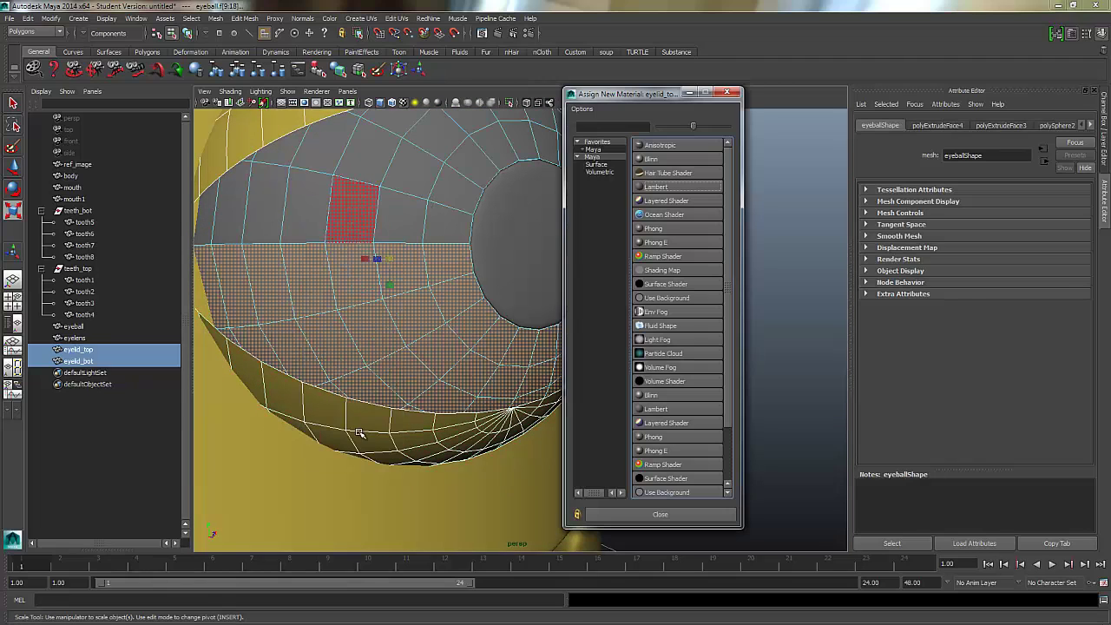
click(680, 188)
drag(1012, 260, 1066, 258)
click(764, 282)
Select the eyeball as a whole object and assign the white Lambert material to it.
key(F11)
alt+drag(392, 270, 404, 329)
right_drag(401, 310, 445, 316)
click(445, 316)
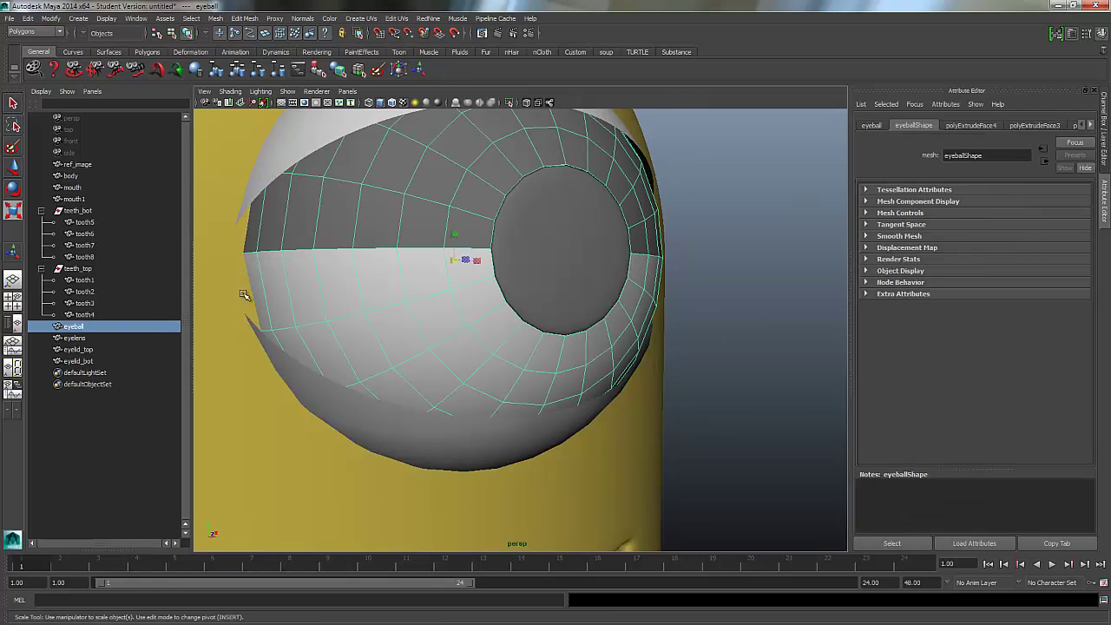
right_drag(422, 227, 505, 518)
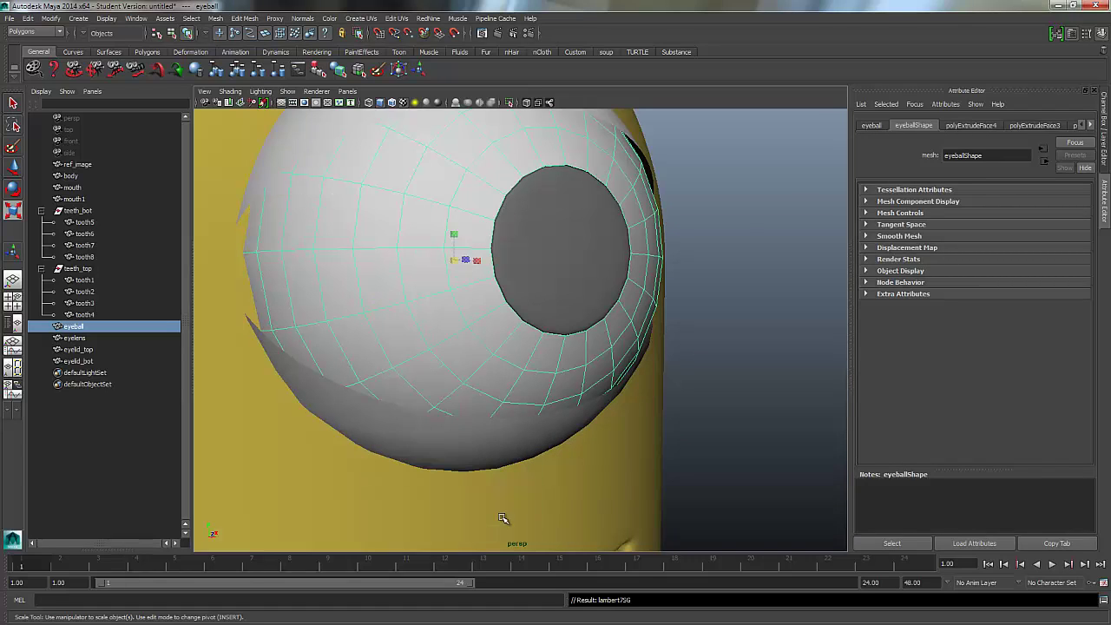
click(792, 329)
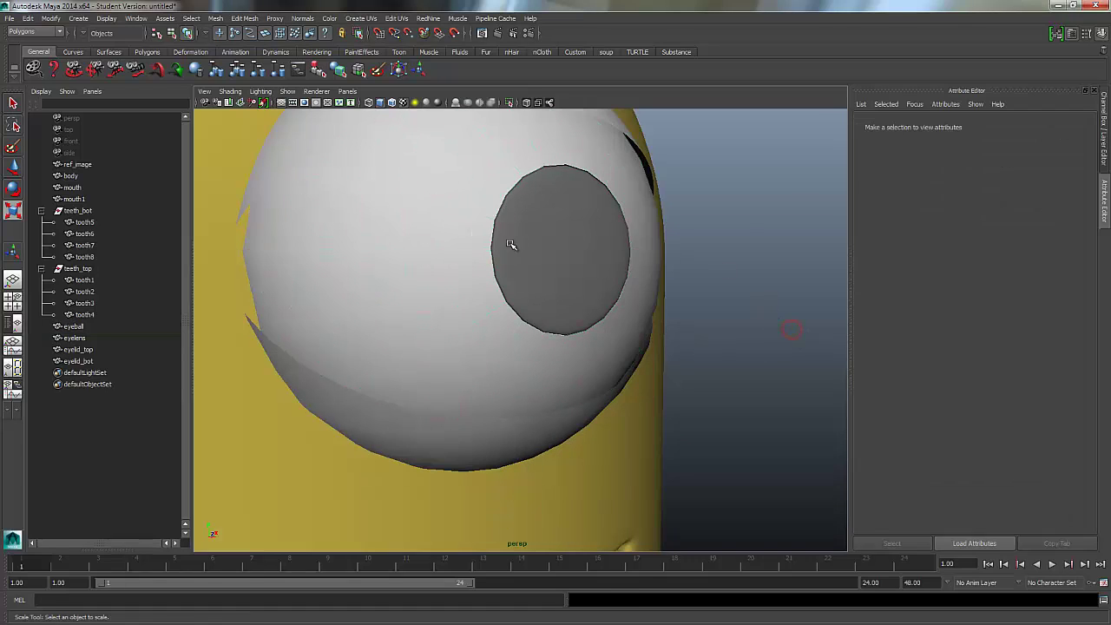
click(564, 256)
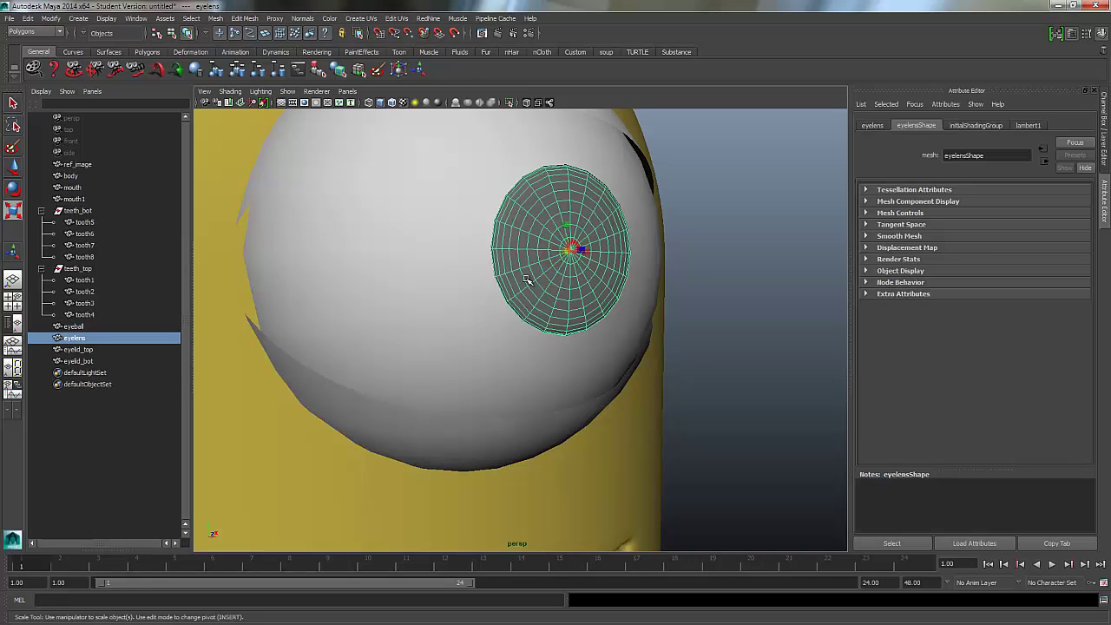
click(426, 287)
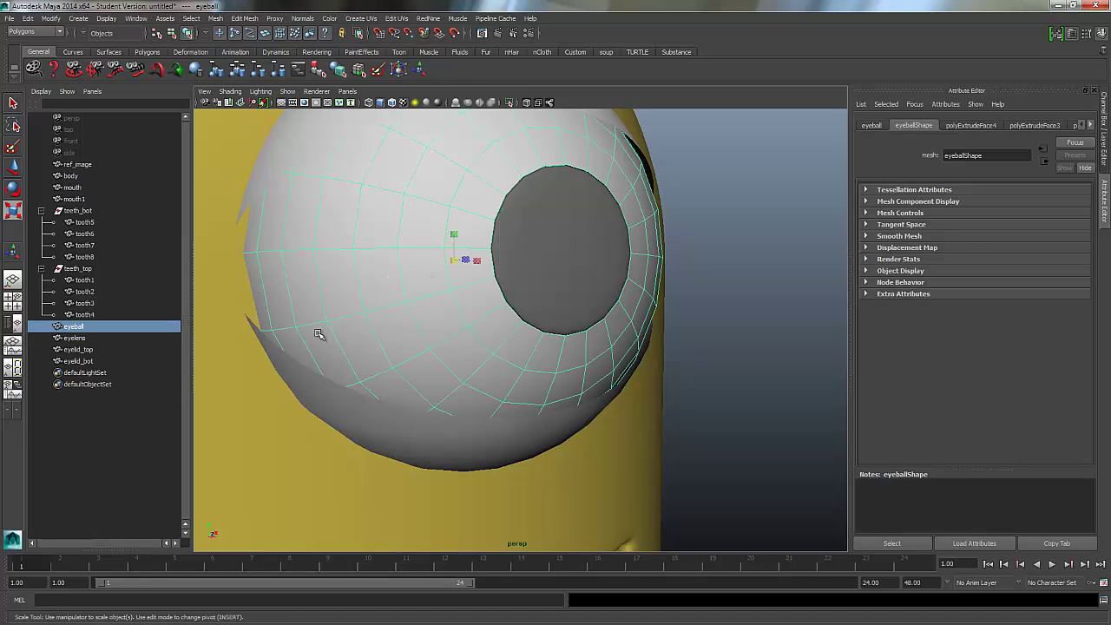
Reassign body_Mat to the top and bottom eyelids.
click(339, 398)
alt+drag(361, 258, 384, 354)
mouse_move(385, 355)
alt+right_down()
mouse_move(310, 338)
mouse_move(389, 347)
alt+right_up()
click(421, 156)
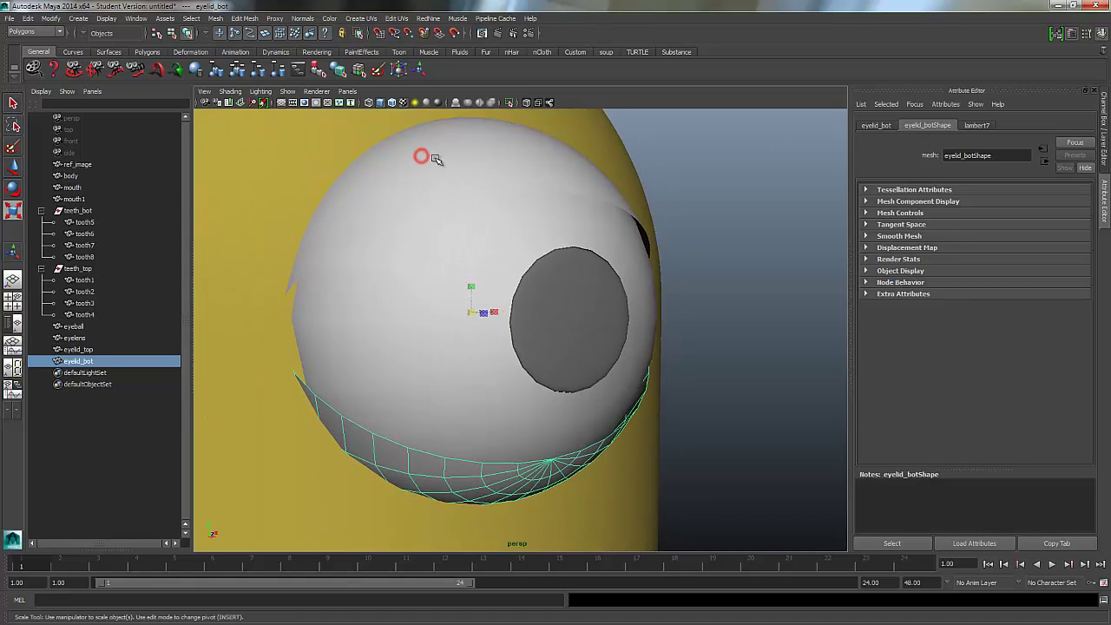
right_drag(449, 161, 524, 393)
click(90, 361)
right_drag(427, 370, 517, 545)
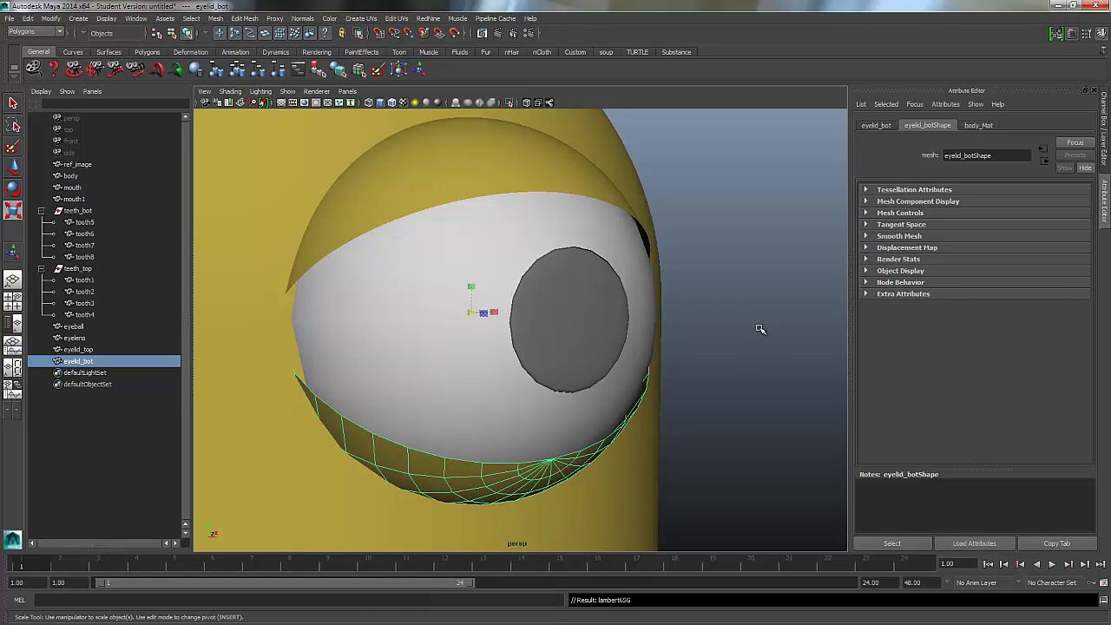
click(769, 330)
alt+drag(769, 330, 603, 344)
alt+right_drag(602, 345, 246, 354)
alt+drag(246, 354, 551, 323)
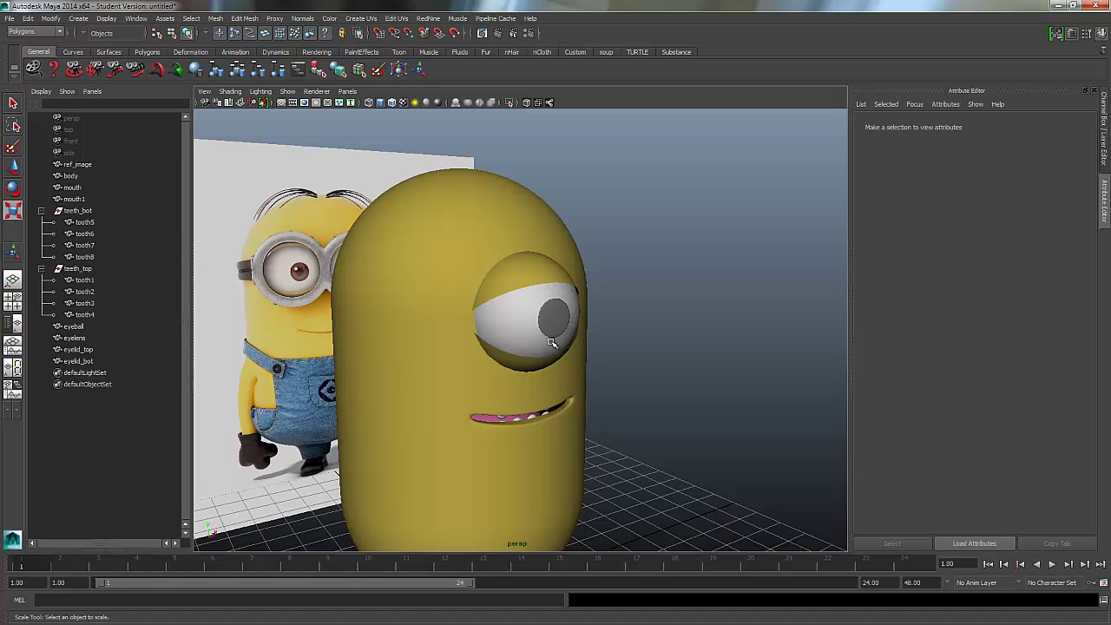
alt+drag(575, 360, 497, 261)
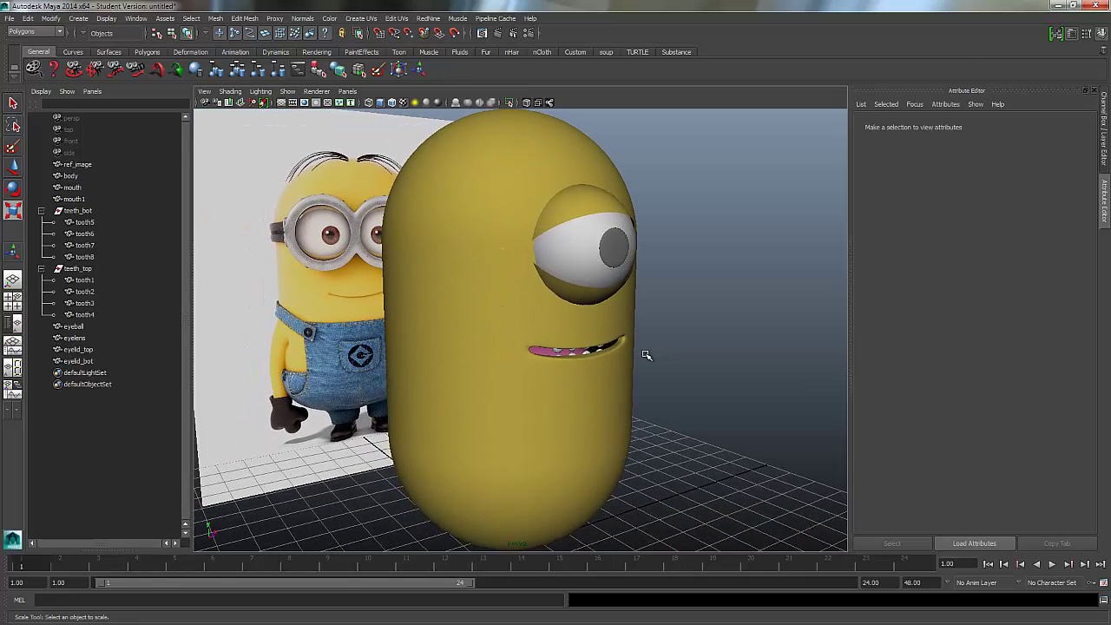